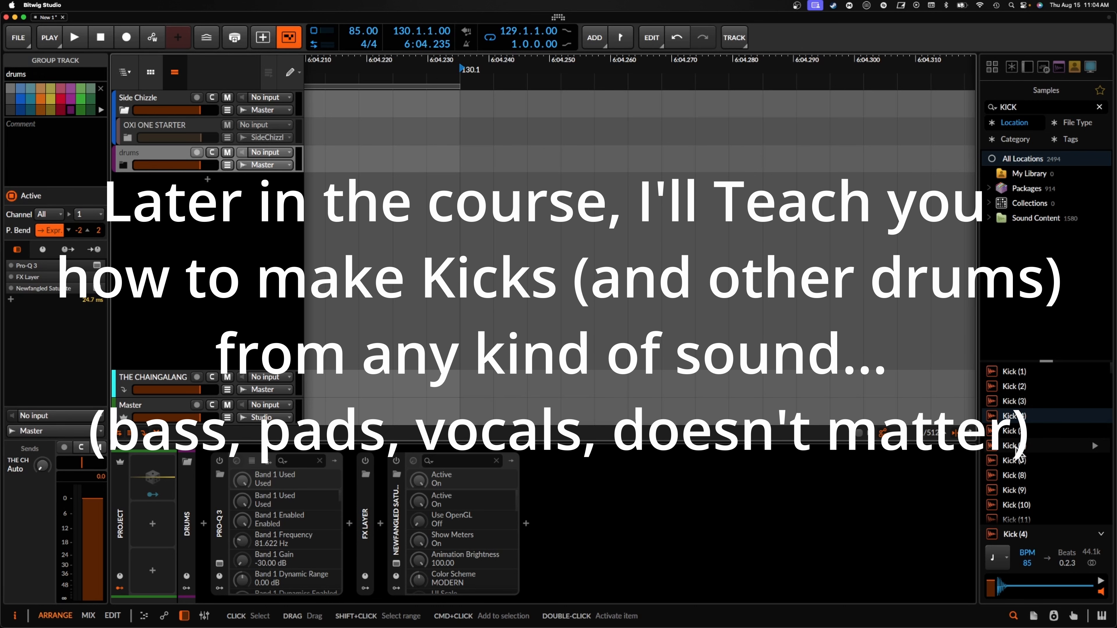
Audition a range of kick samples from the KICK search results, ending with Kick (35)
left_click(1015, 460)
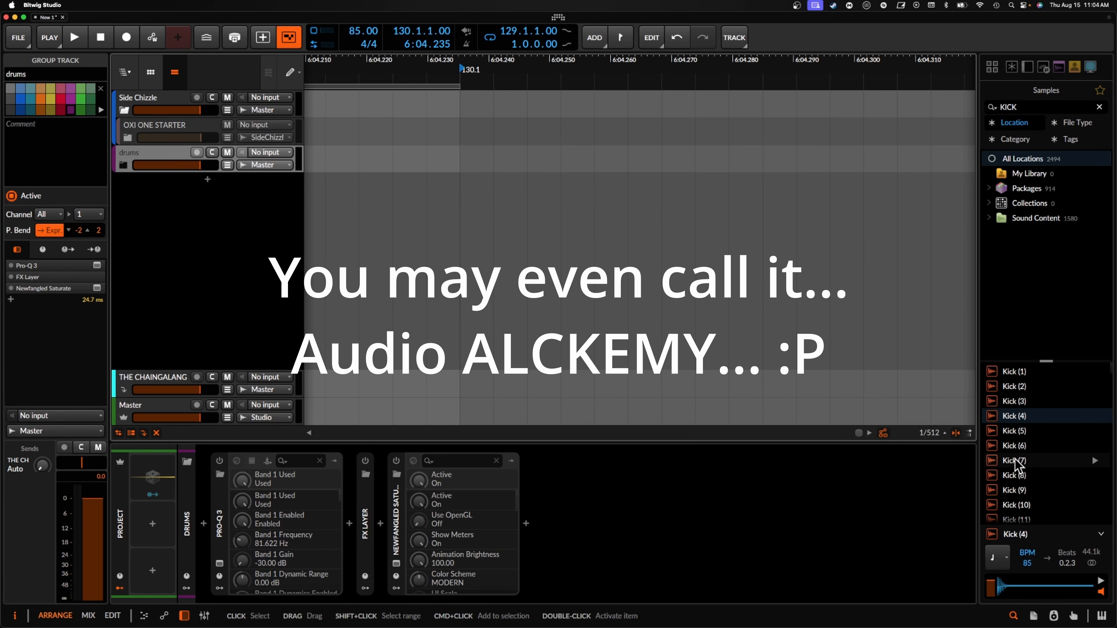
left_click(1015, 505)
left_click(1010, 415)
left_click(1008, 374)
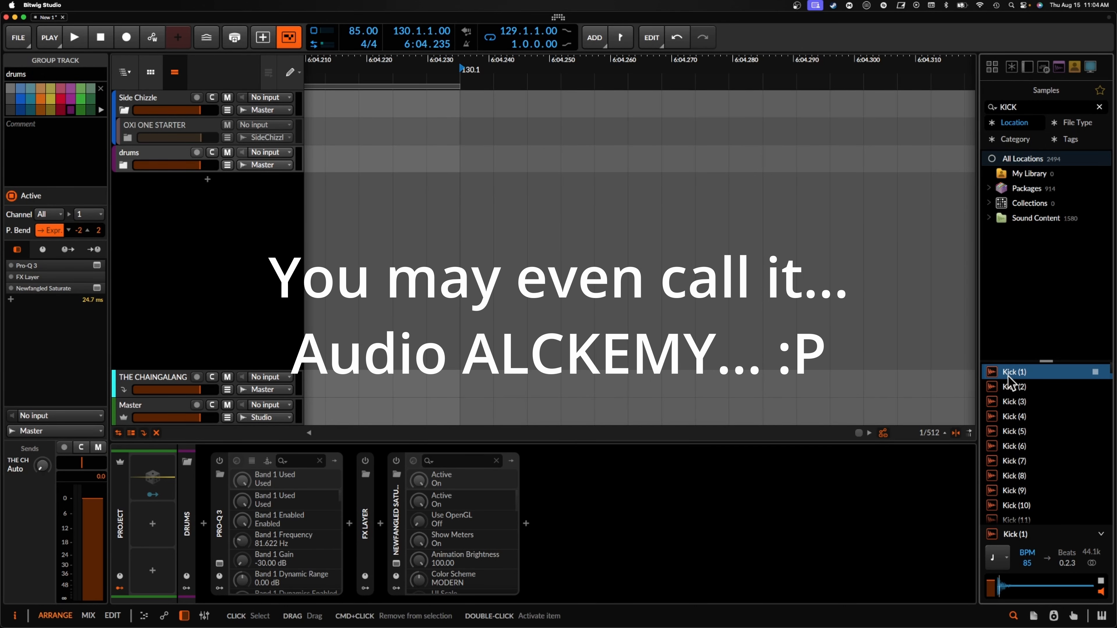
scroll(1012, 418, "down", 4)
left_click(1030, 450)
scroll(1030, 452, "down", 5)
left_click(1029, 453)
scroll(1030, 453, "down", 2)
left_click(1029, 452)
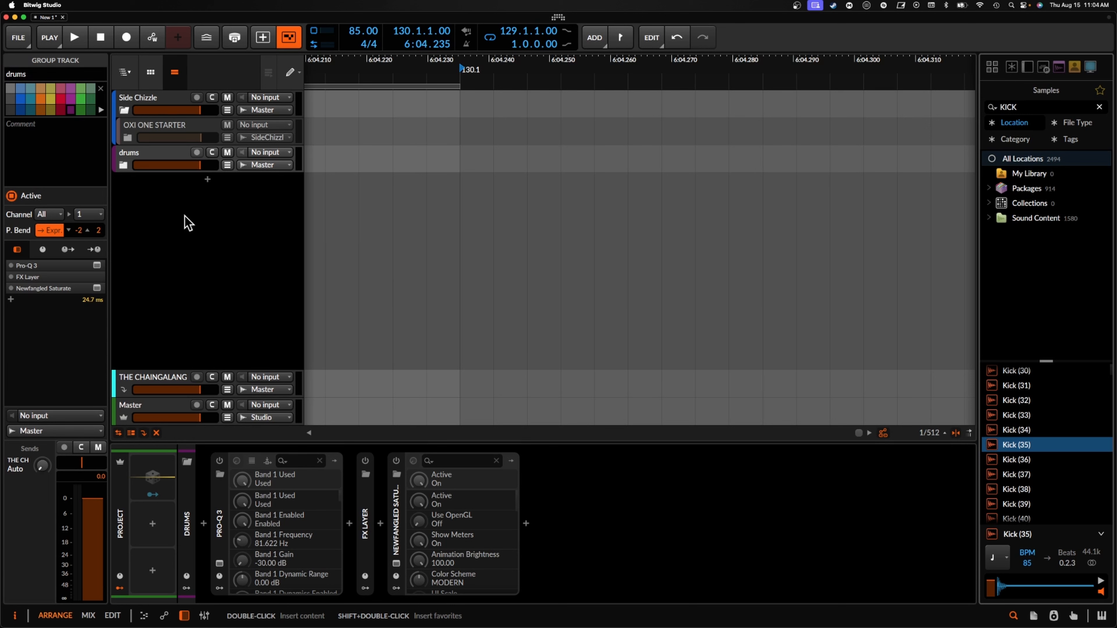
Add a new instrument track below the drums group and load the E-Kick device on it
left_click(207, 180)
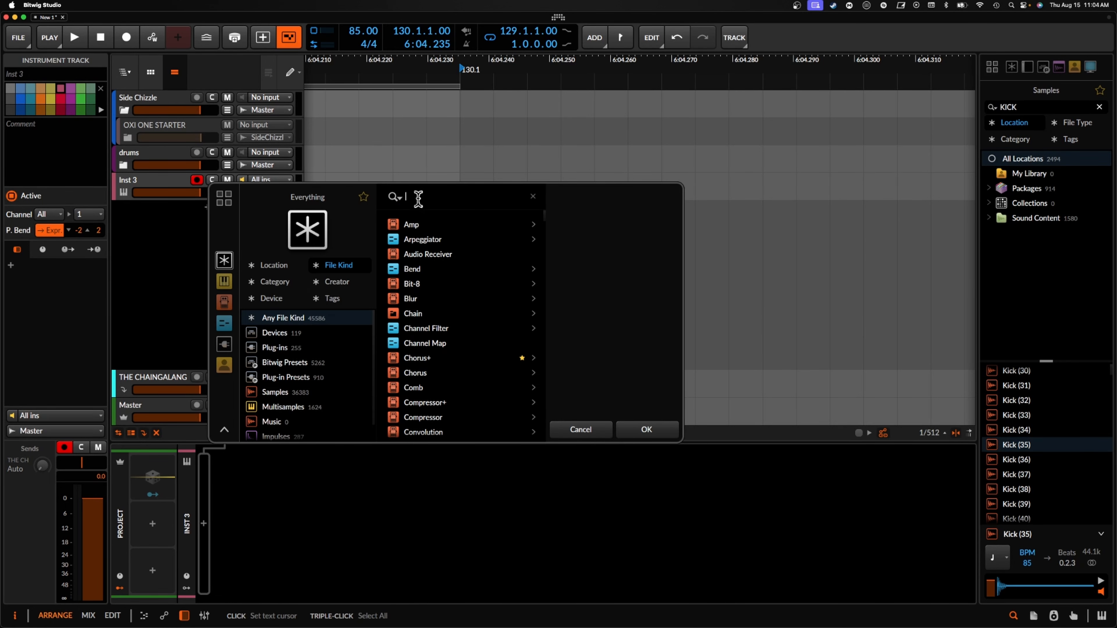
type("E")
left_click(425, 268)
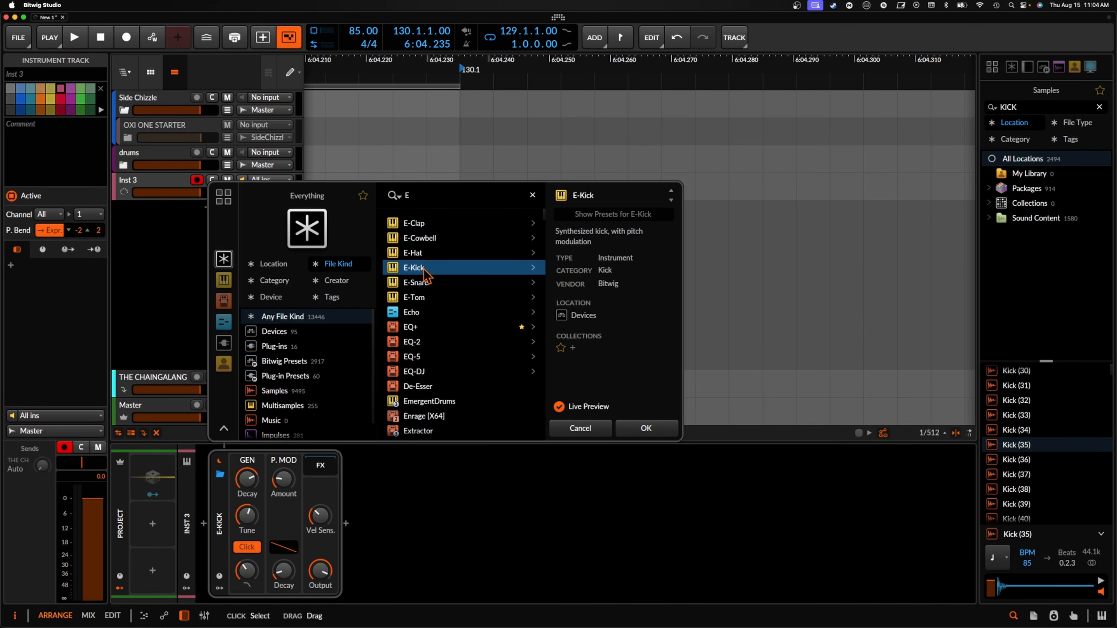
left_click(645, 433)
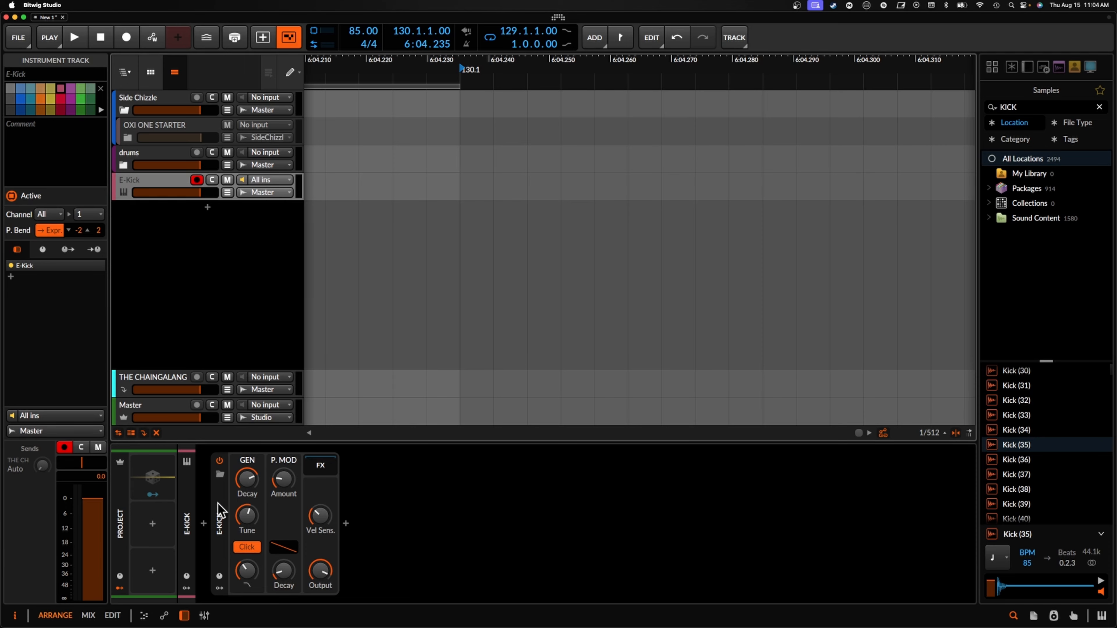
Turn off E-Kick's click and insert an Oscilloscope after it in the device chain
left_click(220, 511)
left_click(246, 547)
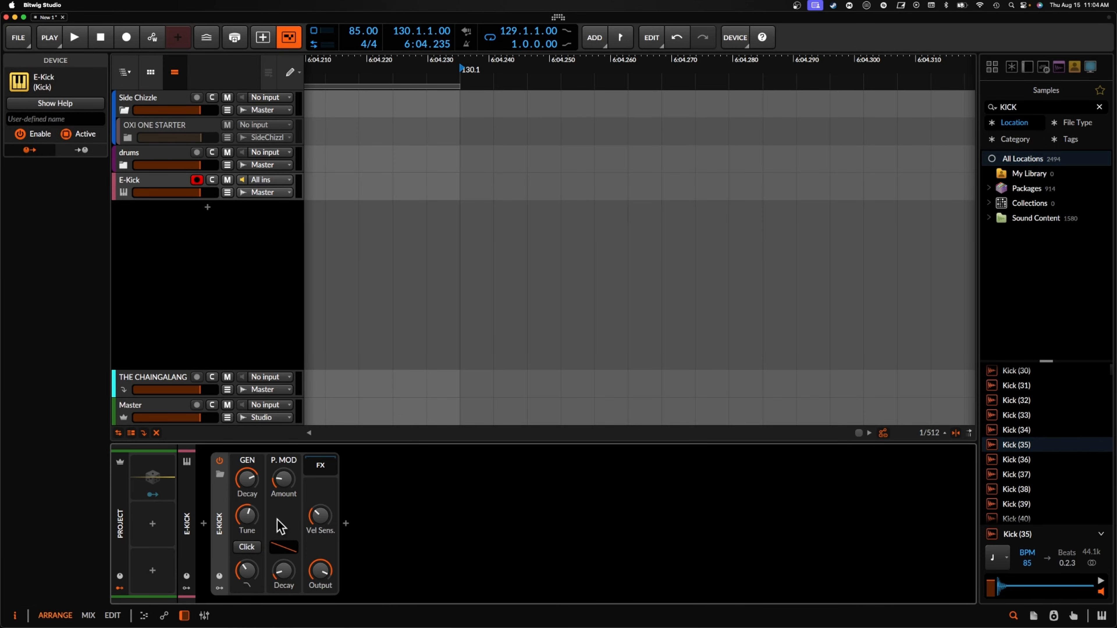
left_click(346, 523)
type("osc")
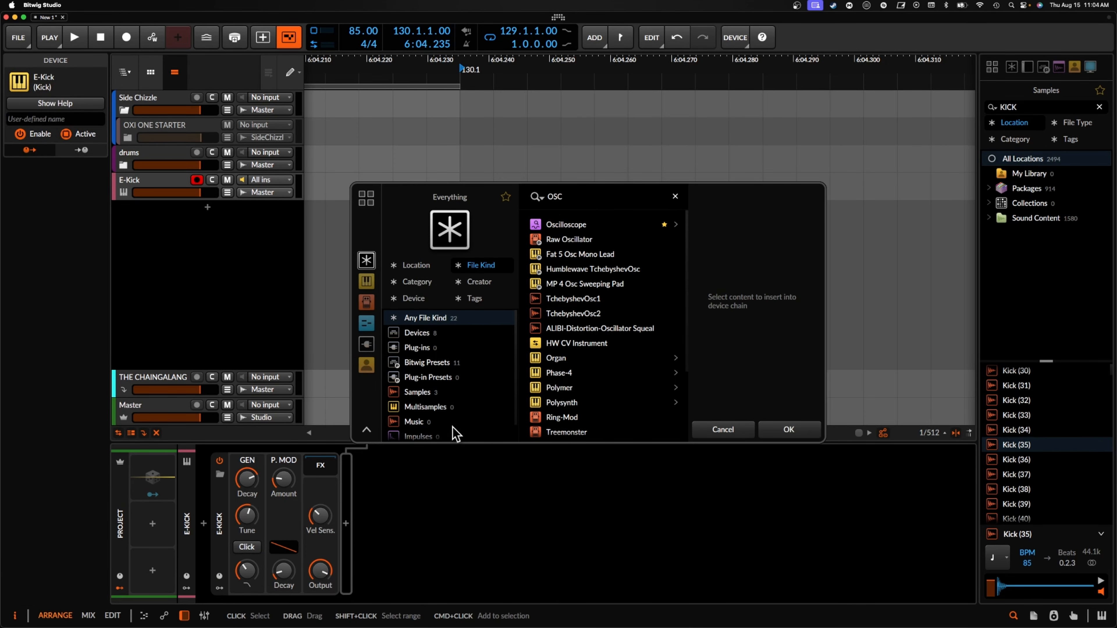
key("Down")
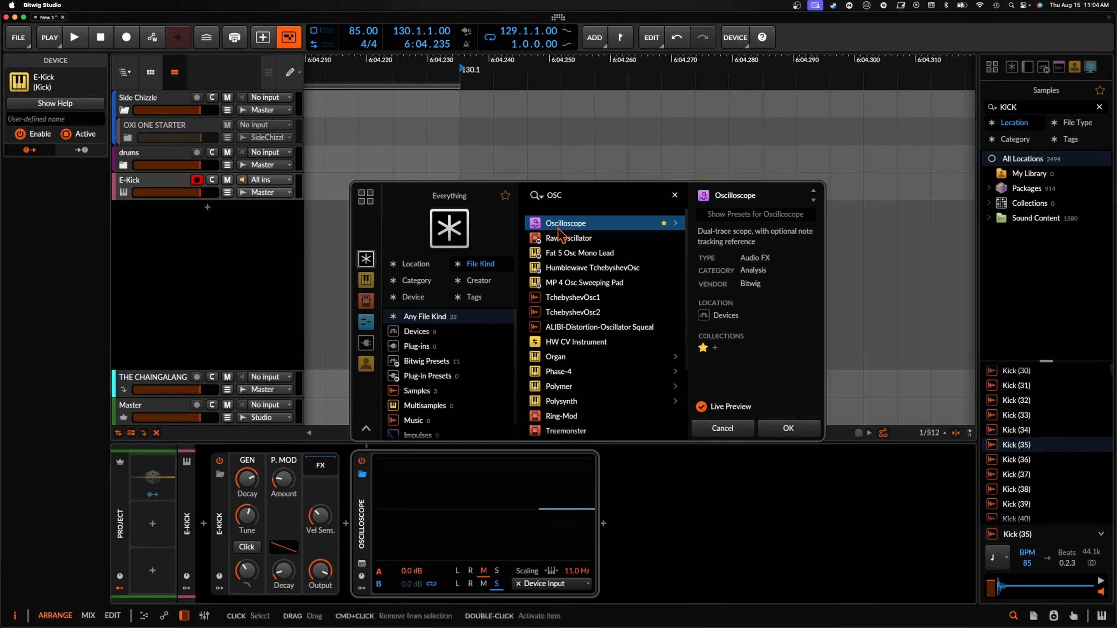
left_click(784, 429)
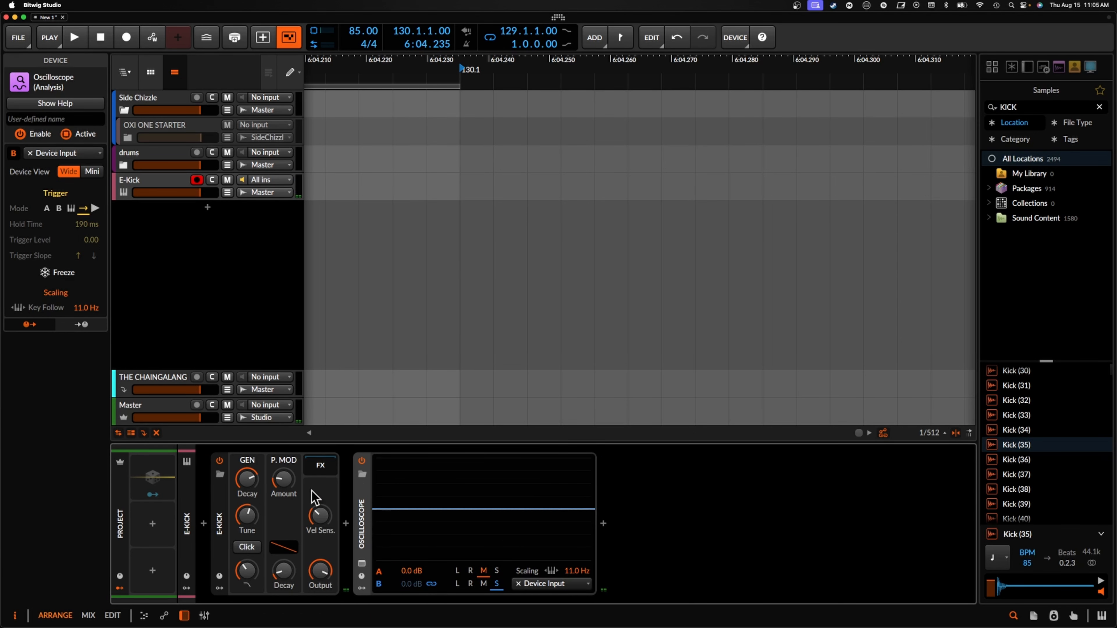
Turn E-Kick's click on, raise the click's tone setting, and increase the pitch modulation amount
left_click(246, 547)
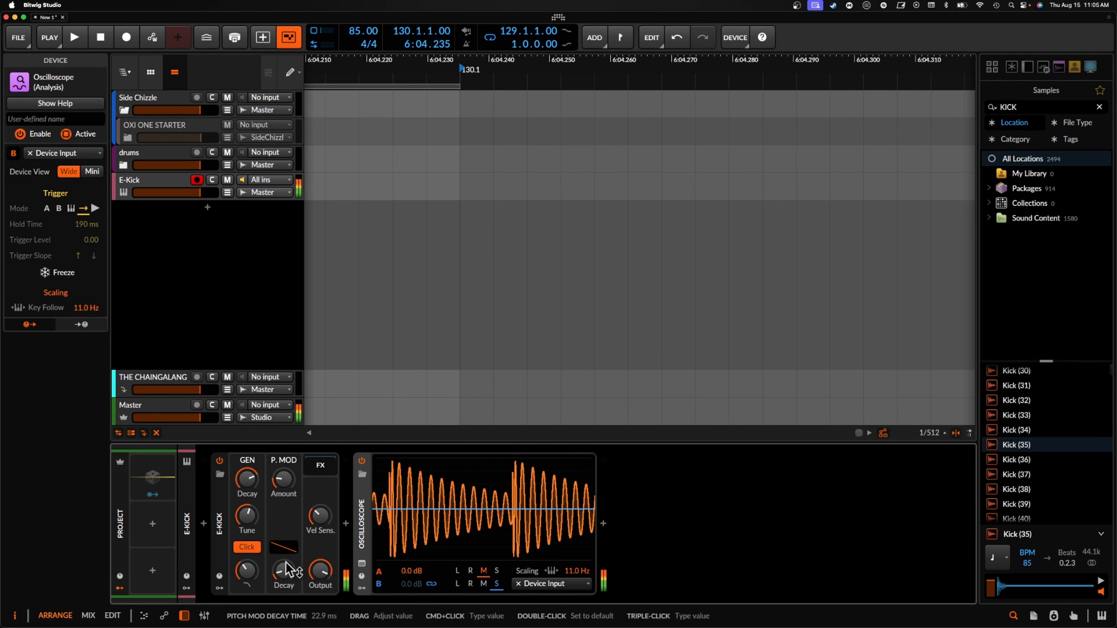
left_click_drag(242, 572, 242, 520)
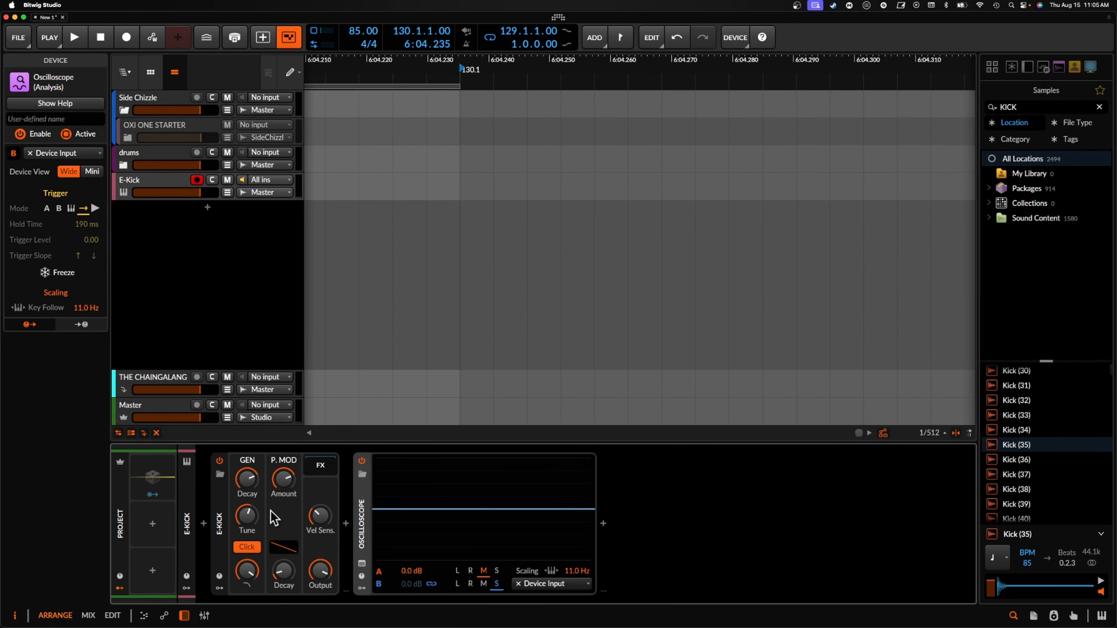
left_click_drag(278, 478, 280, 486)
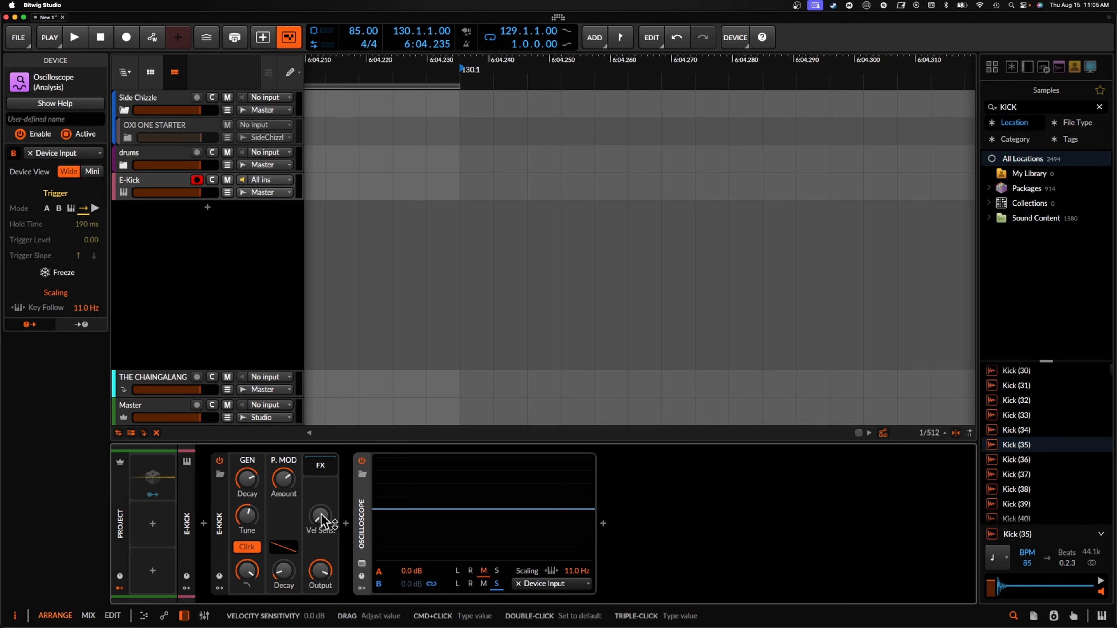
Insert a Pro-Q 3 equalizer between E-Kick and the Oscilloscope
left_click(345, 526)
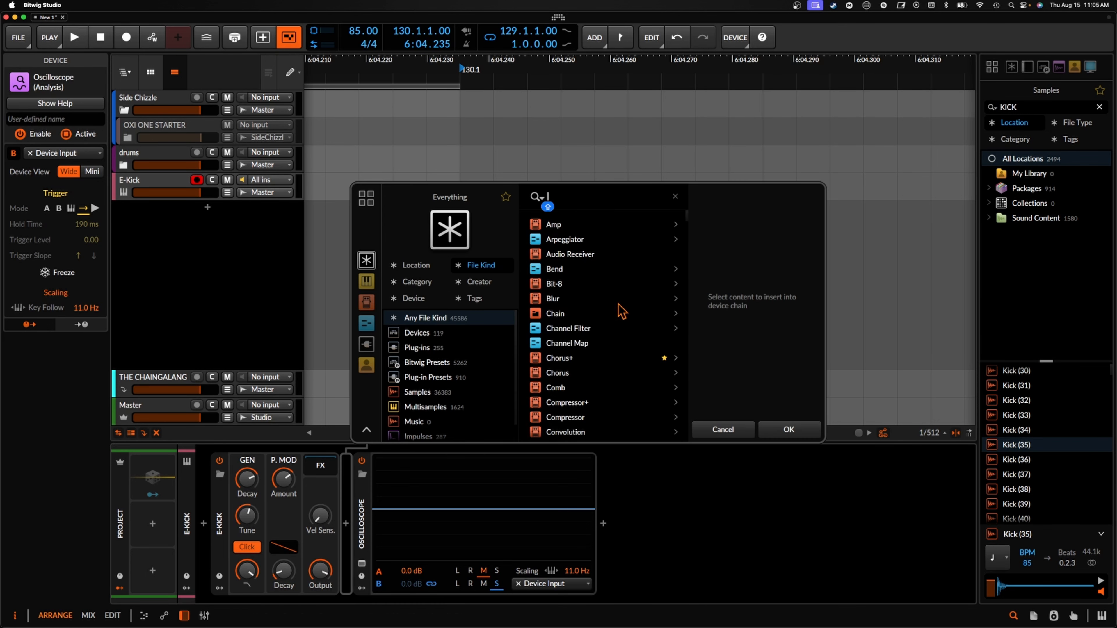
type("PR")
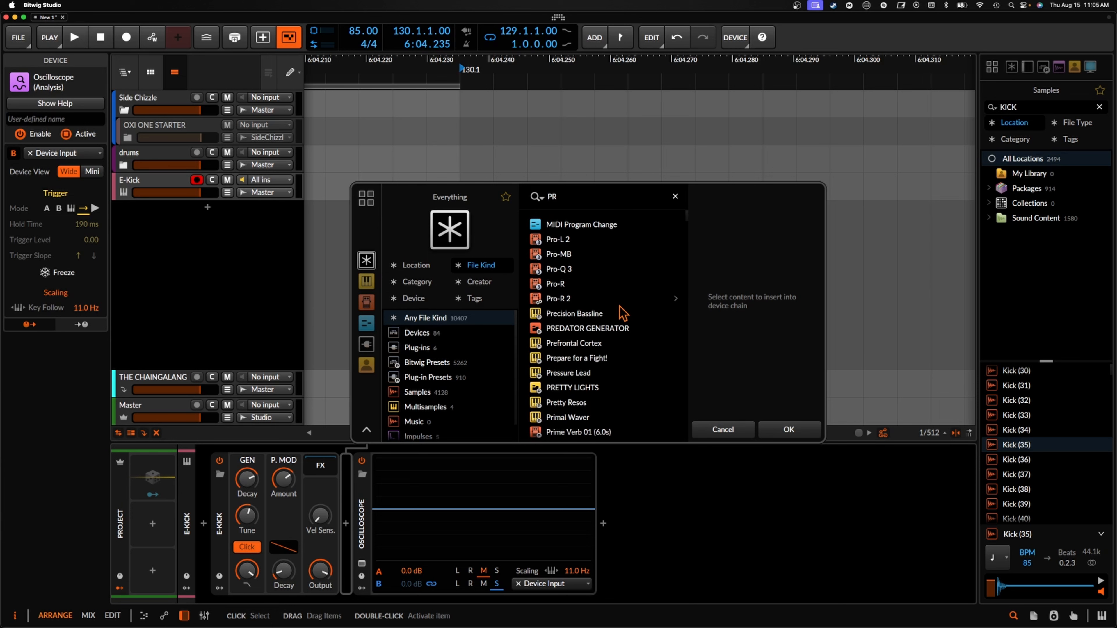
key("BackSpace")
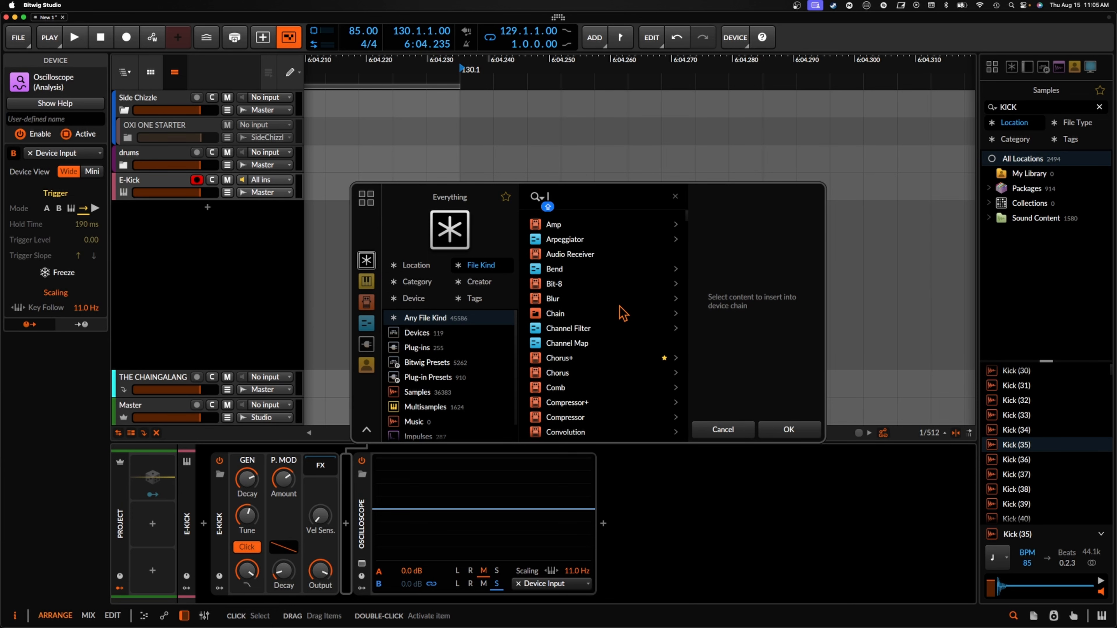
type("PRO")
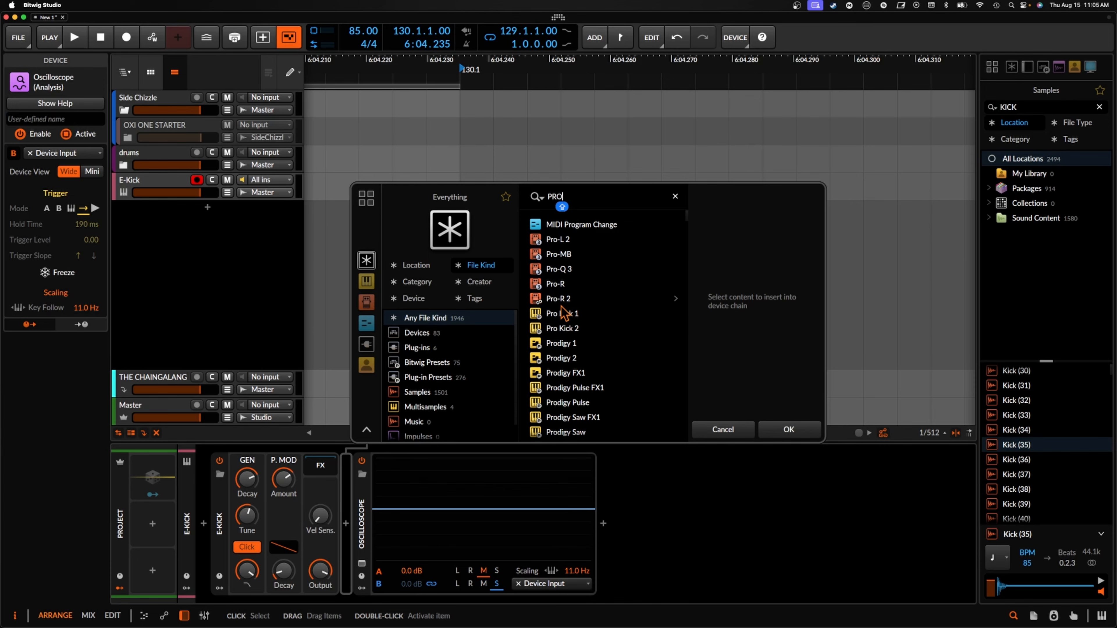
left_click(558, 270)
left_click(813, 433)
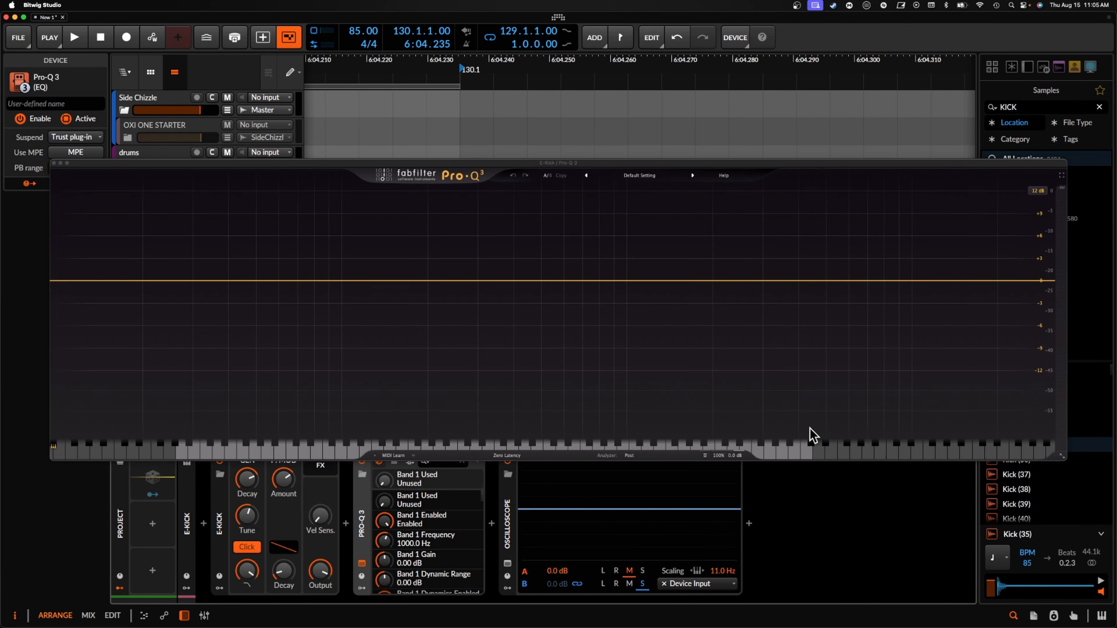
Enlarge the Pro-Q 3 window, boost and solo a bell band at about 3 kHz, and return its gain to about 0 dB
left_click_drag(401, 168, 350, 75)
left_click_drag(1011, 362, 1031, 601)
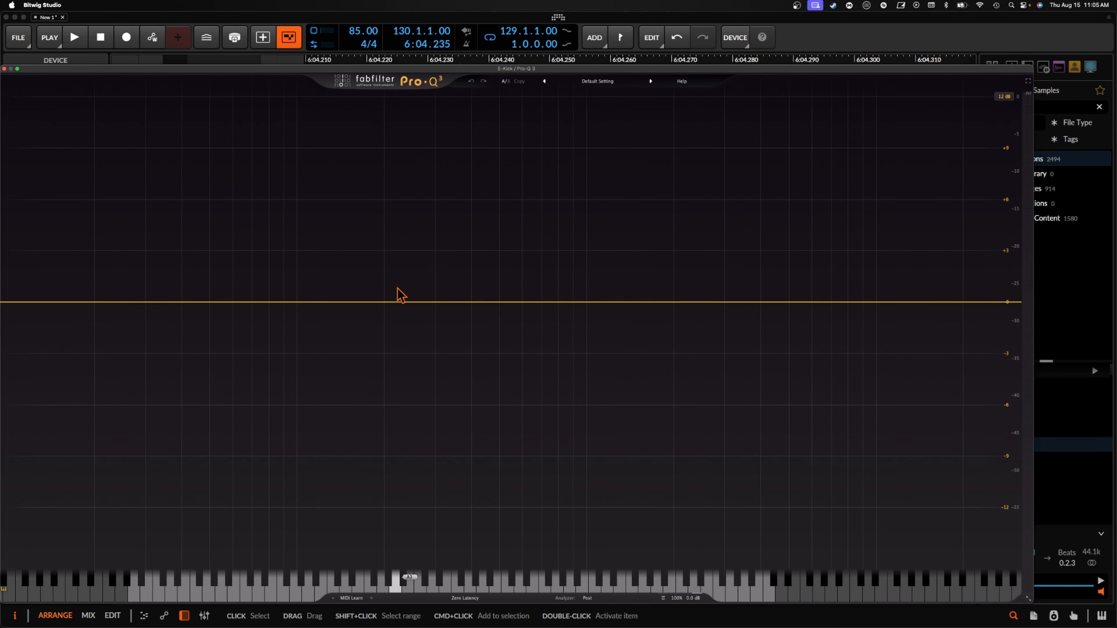
left_click_drag(743, 304, 726, 171)
left_click(739, 140)
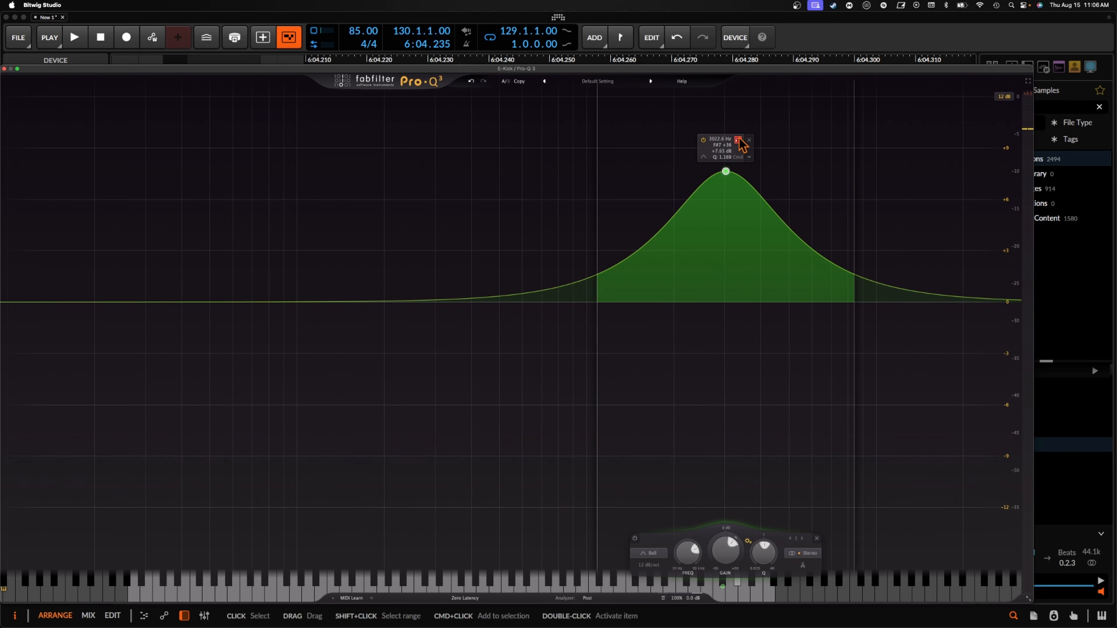
left_click_drag(741, 143, 733, 301)
Boost a low-mid bell band, sweep it in solo with varying widths, and flatten it at about 422 Hz
left_click_drag(287, 302, 393, 203)
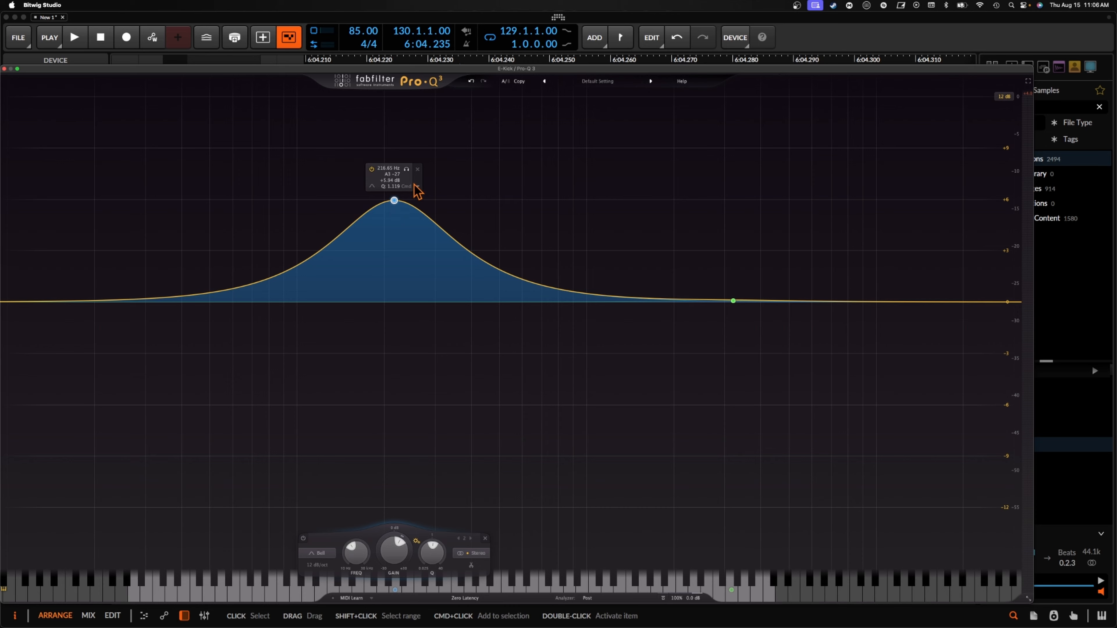
left_click_drag(407, 175, 542, 124)
scroll(410, 131, "up", 4)
scroll(409, 130, "down", 10)
scroll(409, 130, "up", 2)
scroll(460, 113, "up", 10)
scroll(462, 114, "down", 3)
left_click_drag(529, 85, 478, 303)
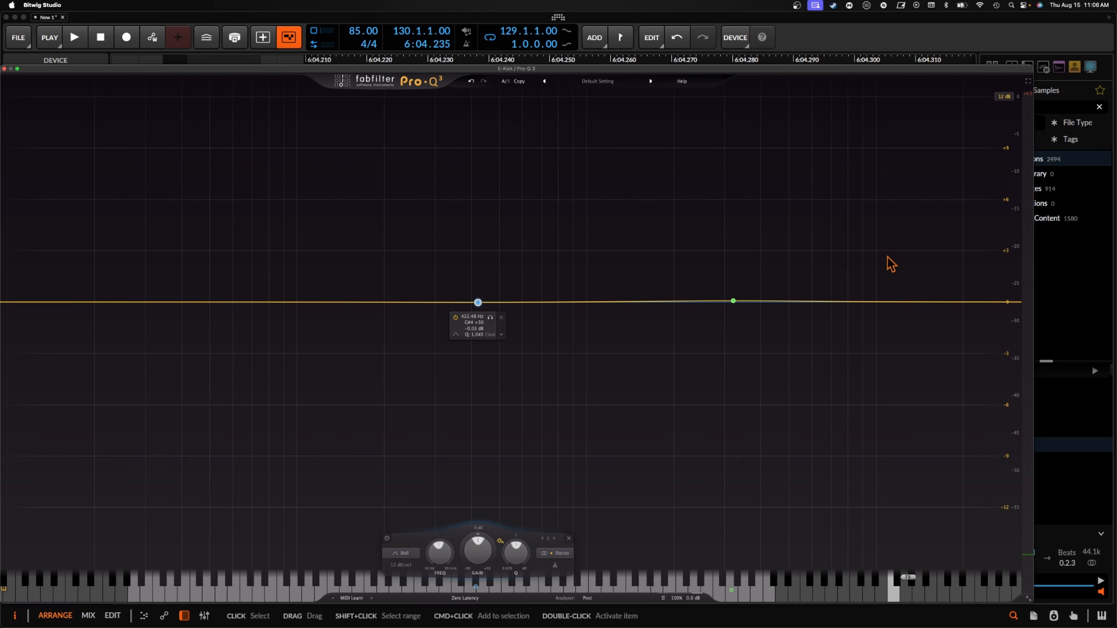
Shape the EQ with a high cut at about 610 Hz and bell boosts at about 38.5 Hz and 166 Hz
left_click_drag(949, 304, 528, 315)
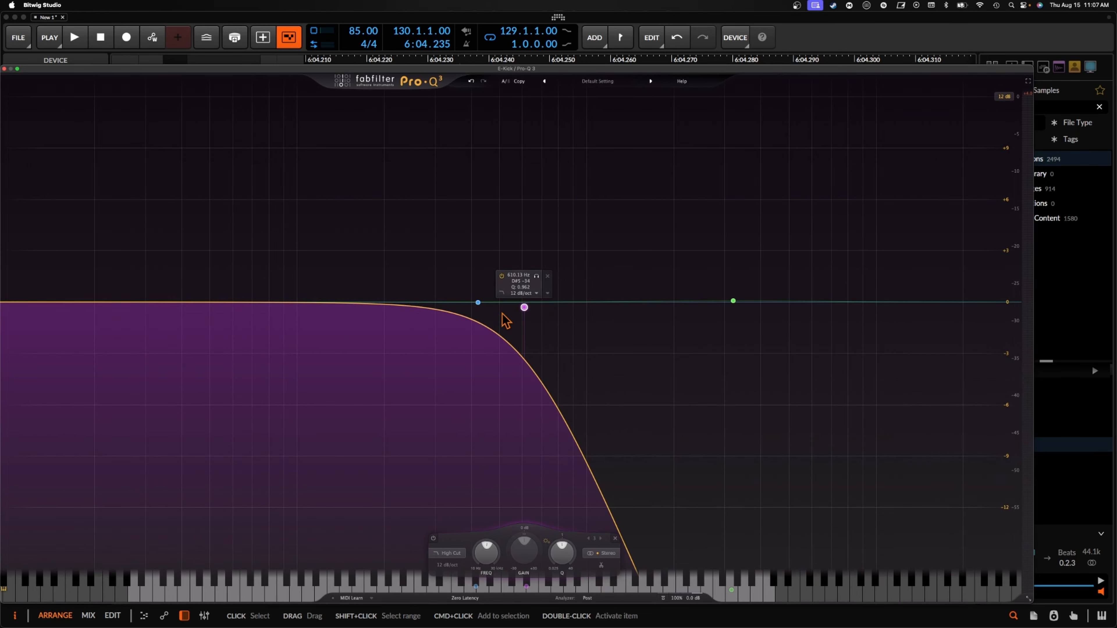
left_click_drag(248, 302, 178, 234)
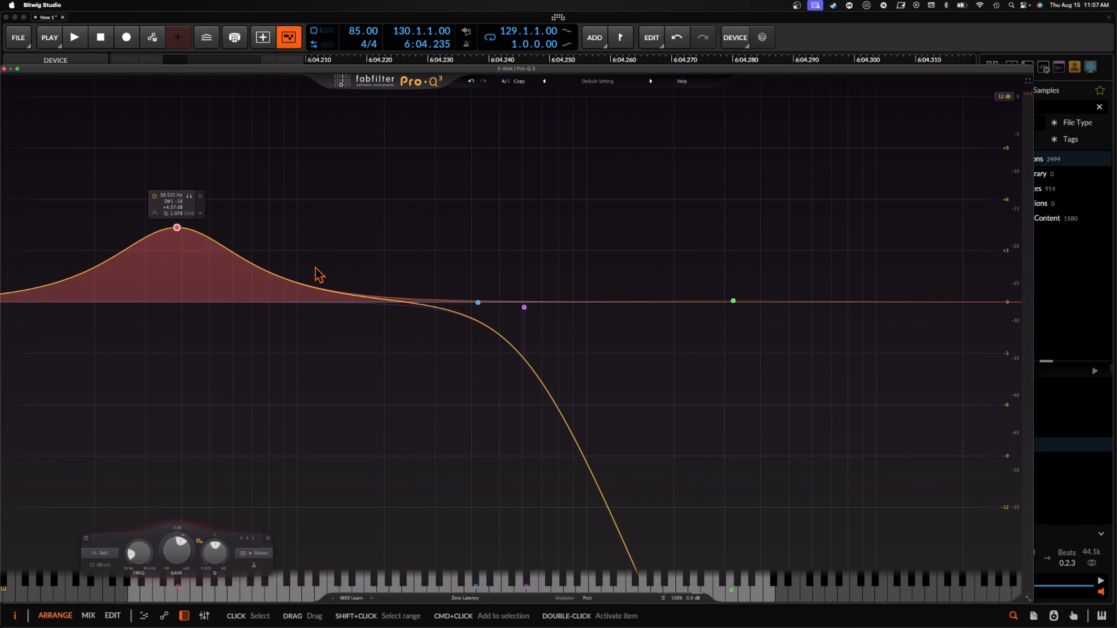
left_click_drag(362, 302, 360, 280)
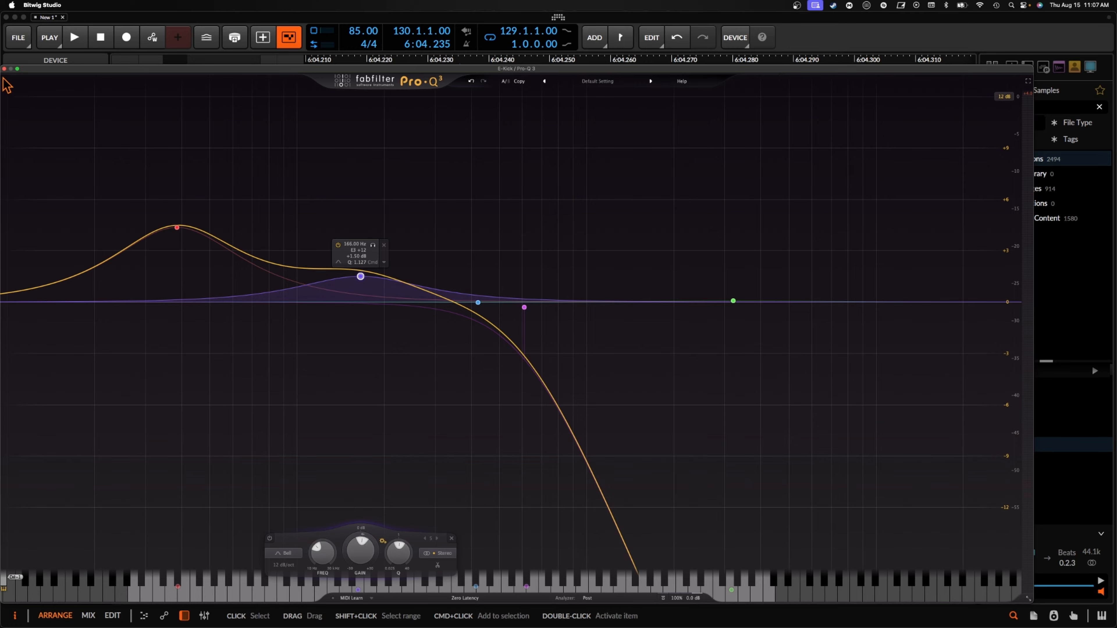
Close the Pro-Q 3 window and delete the equalizer from the E-Kick chain
left_click(5, 69)
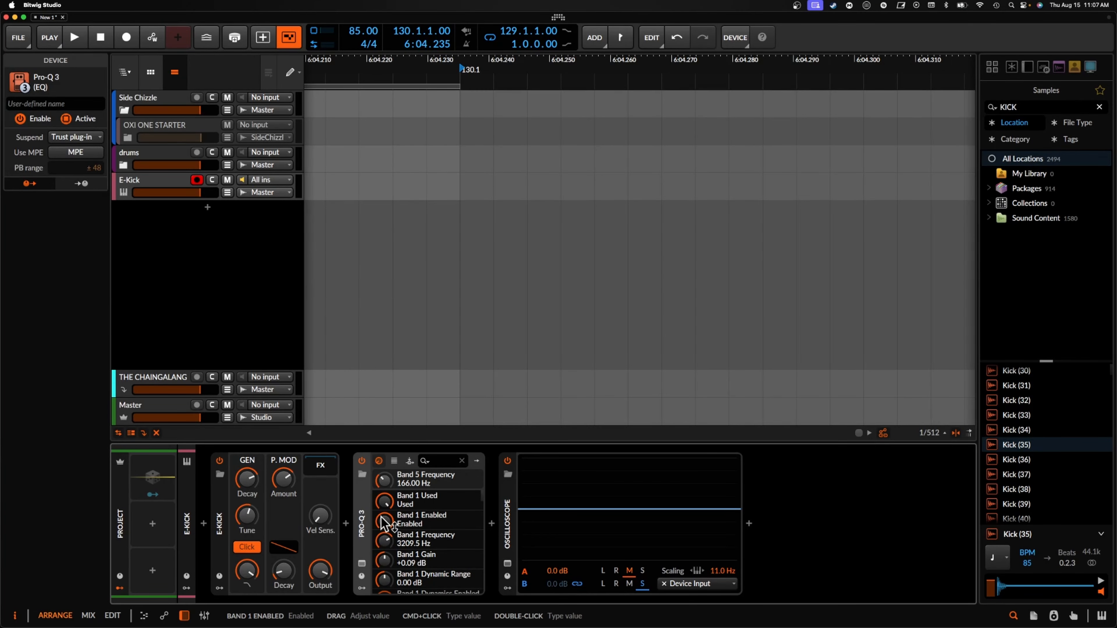
key("Delete")
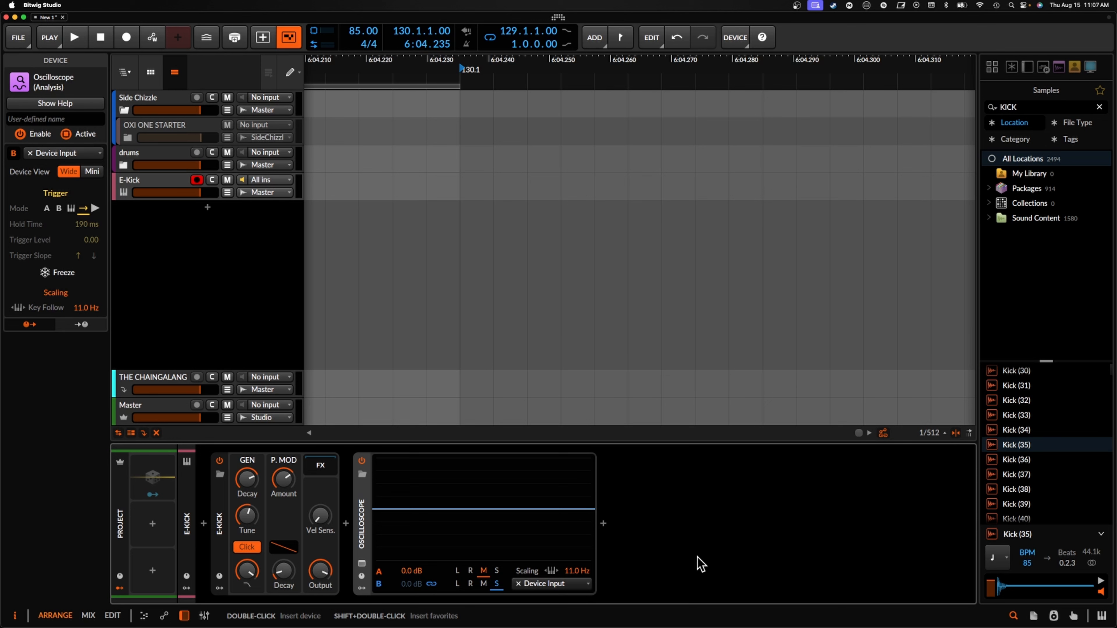
Lower E-Kick's pitch modulation amount and shorten its oscillator decay
left_click_drag(284, 479, 284, 486)
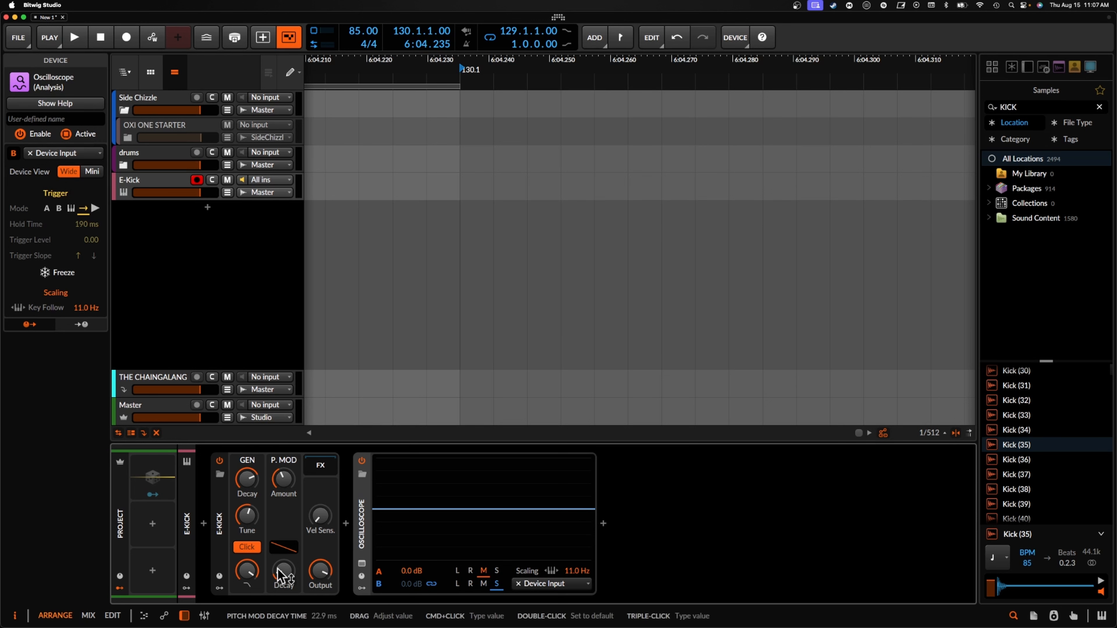
left_click_drag(244, 484, 244, 528)
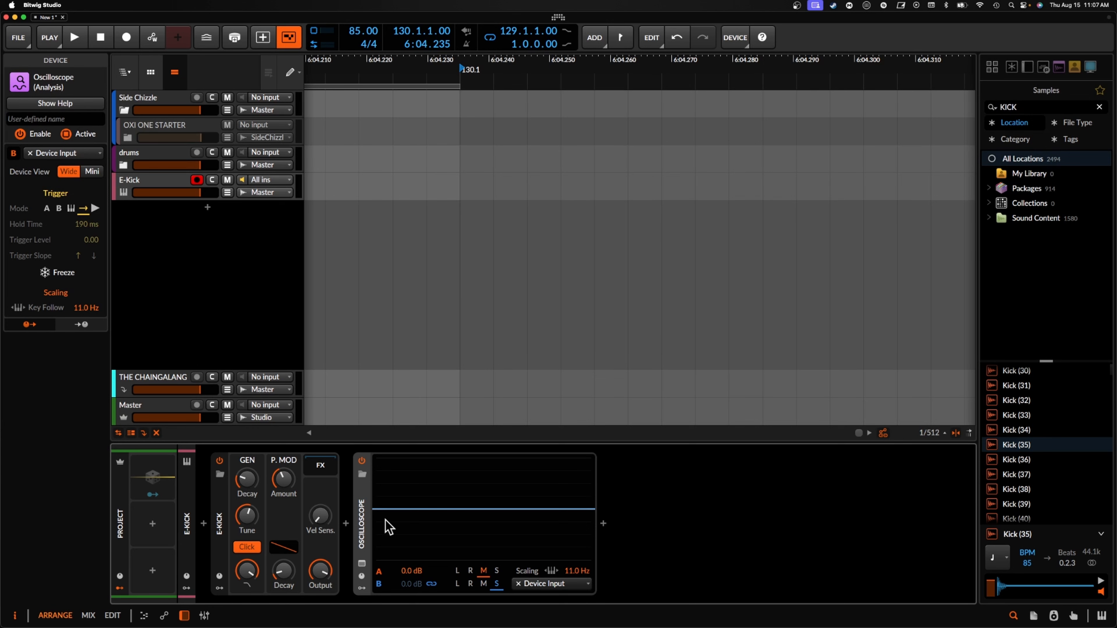
Insert an Over distortion device between E-Kick and the Oscilloscope
left_click(352, 524)
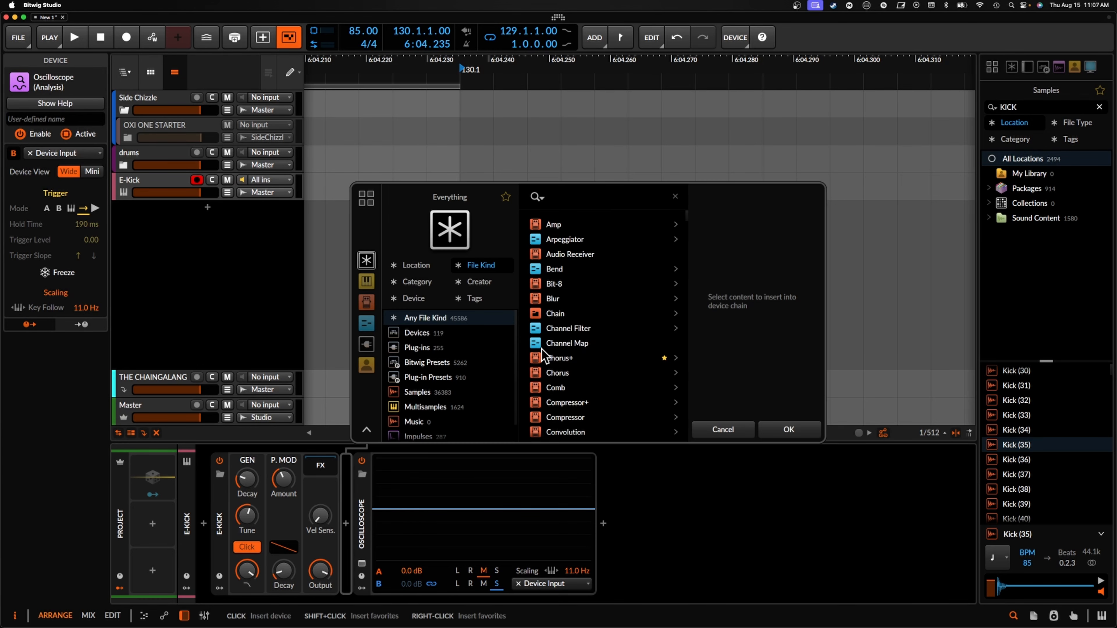
type("OVER")
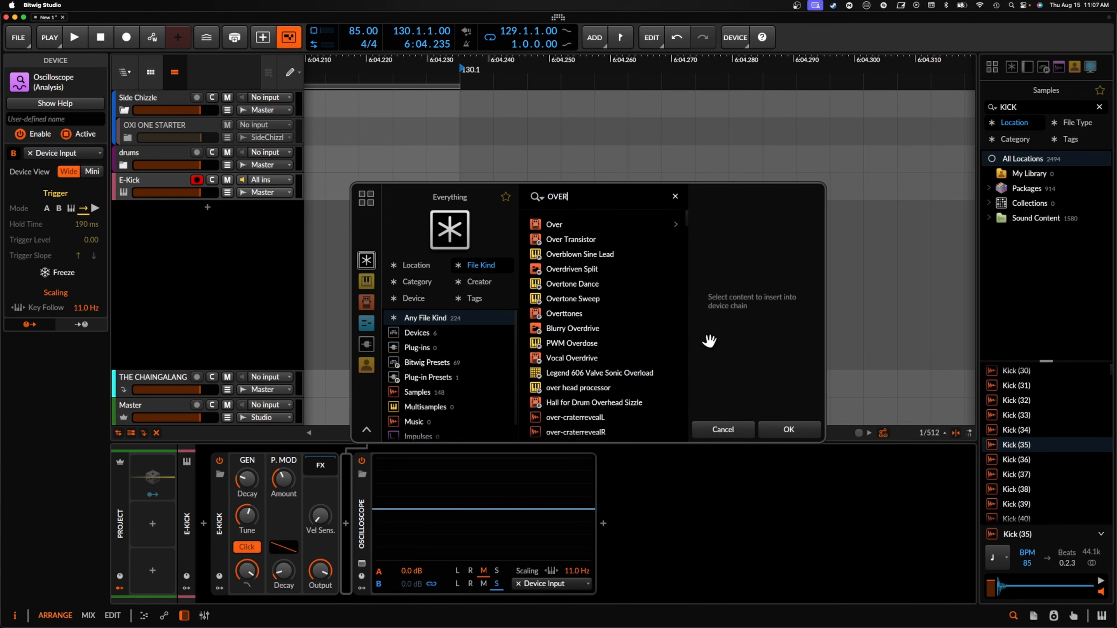
left_click(572, 225)
left_click(790, 428)
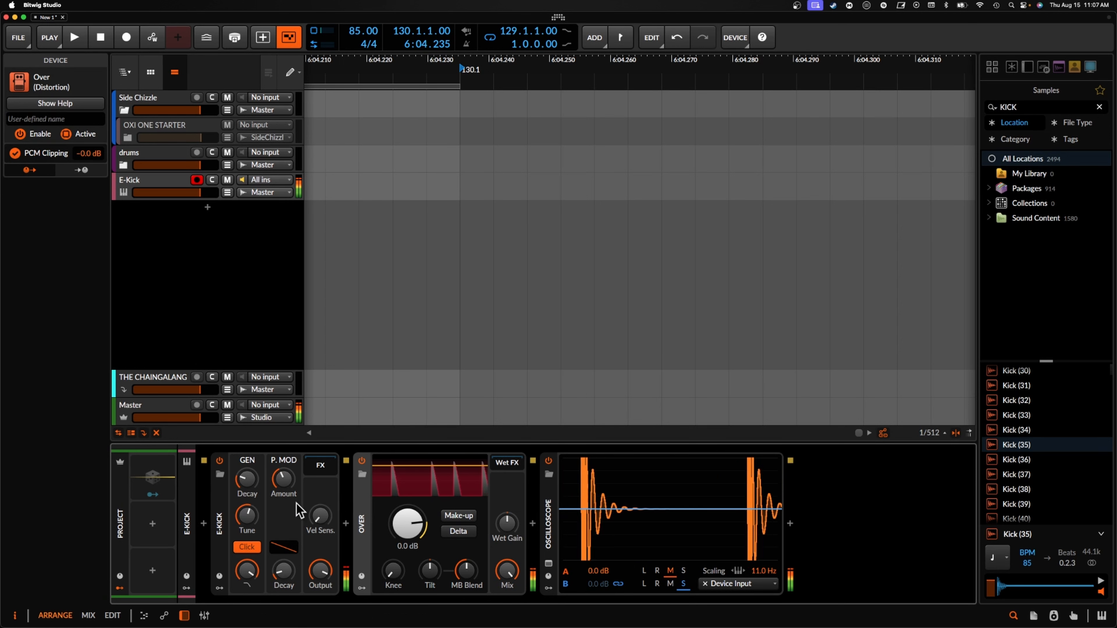
Refine E-Kick by lowering its click tone, lengthening the oscillator decay, and reducing the pitch modulation amount
left_click_drag(246, 570, 246, 564)
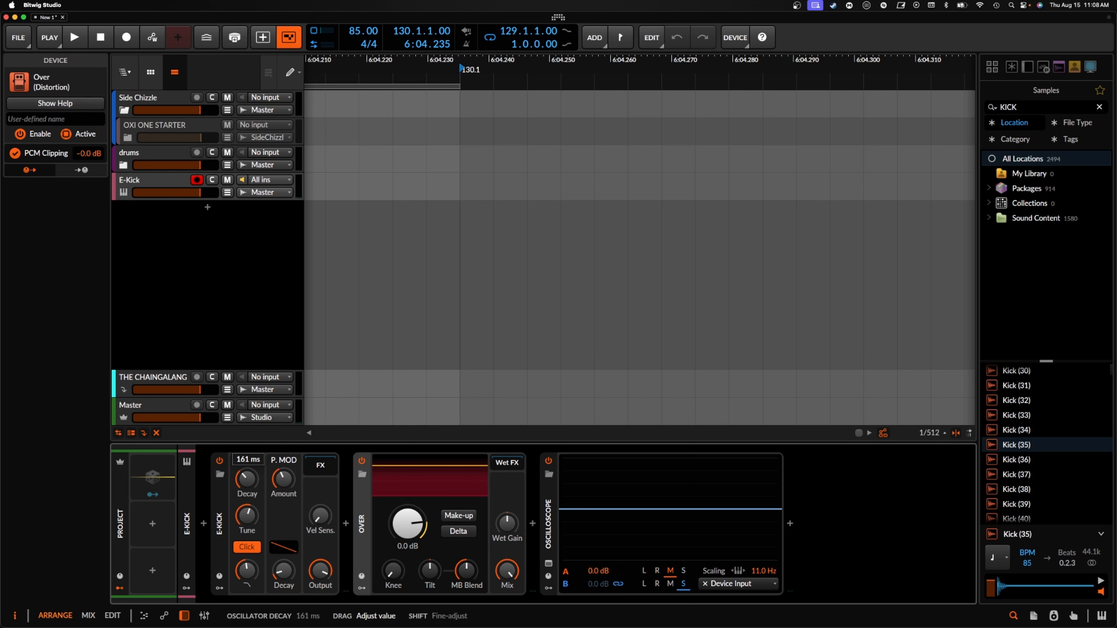
left_click_drag(247, 480, 283, 473)
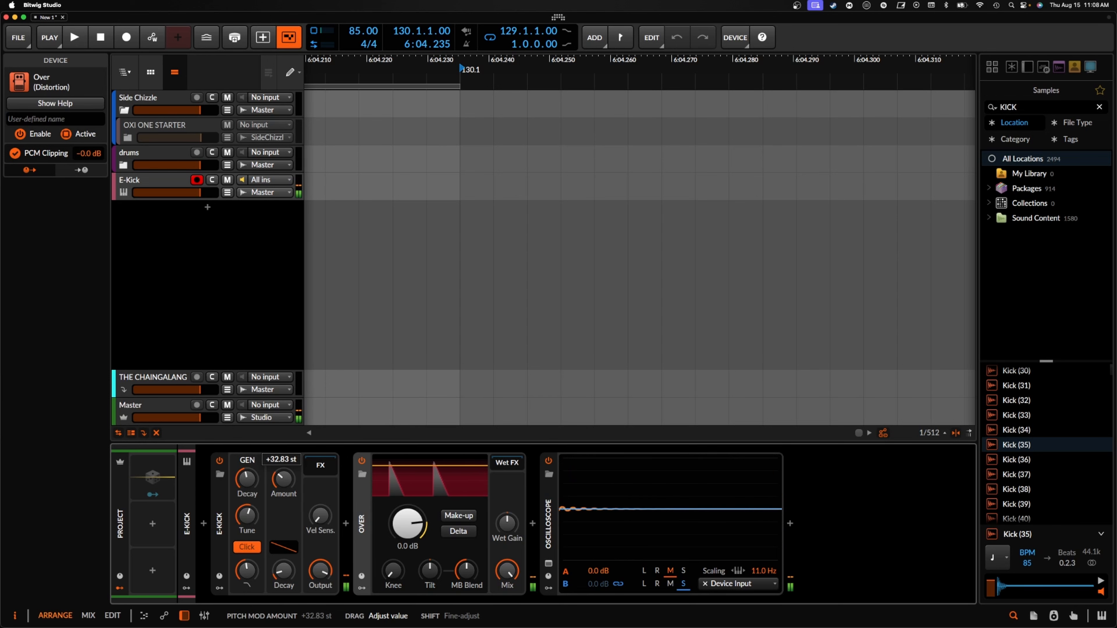
left_click_drag(288, 484, 288, 484)
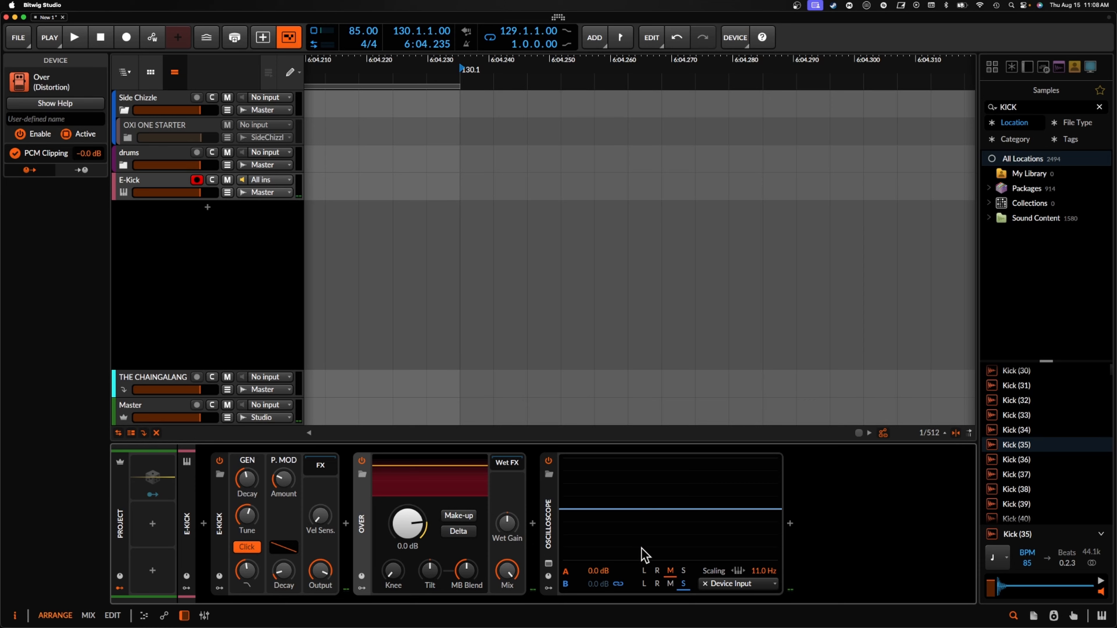
Insert a Filter+ device between E-Kick and the Over distortion
left_click_drag(247, 479, 246, 478)
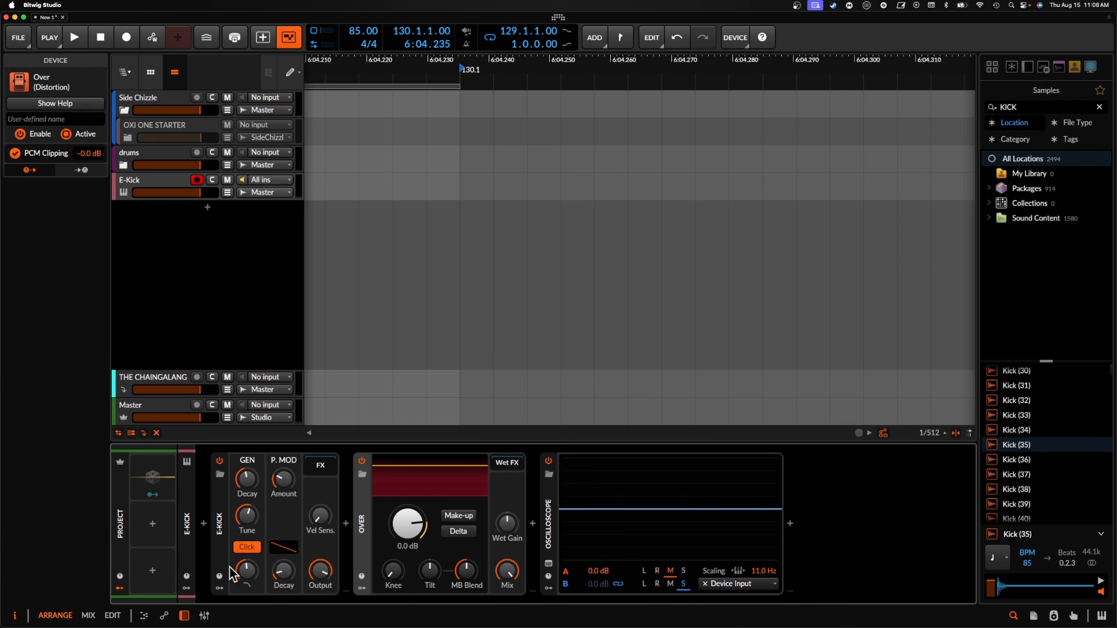
left_click(346, 522)
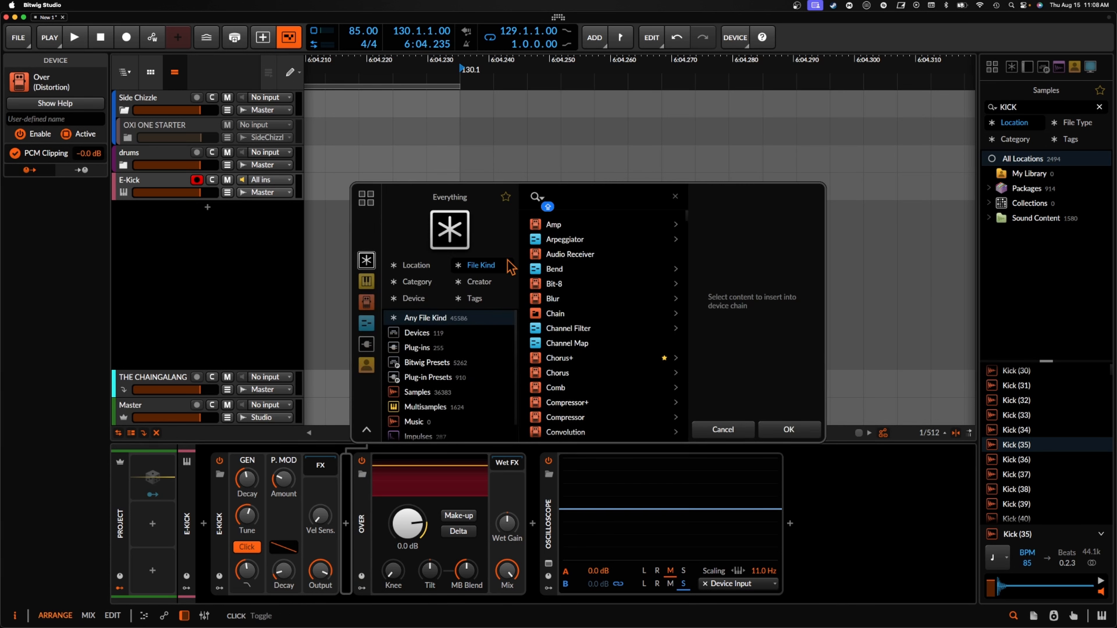
type("filter")
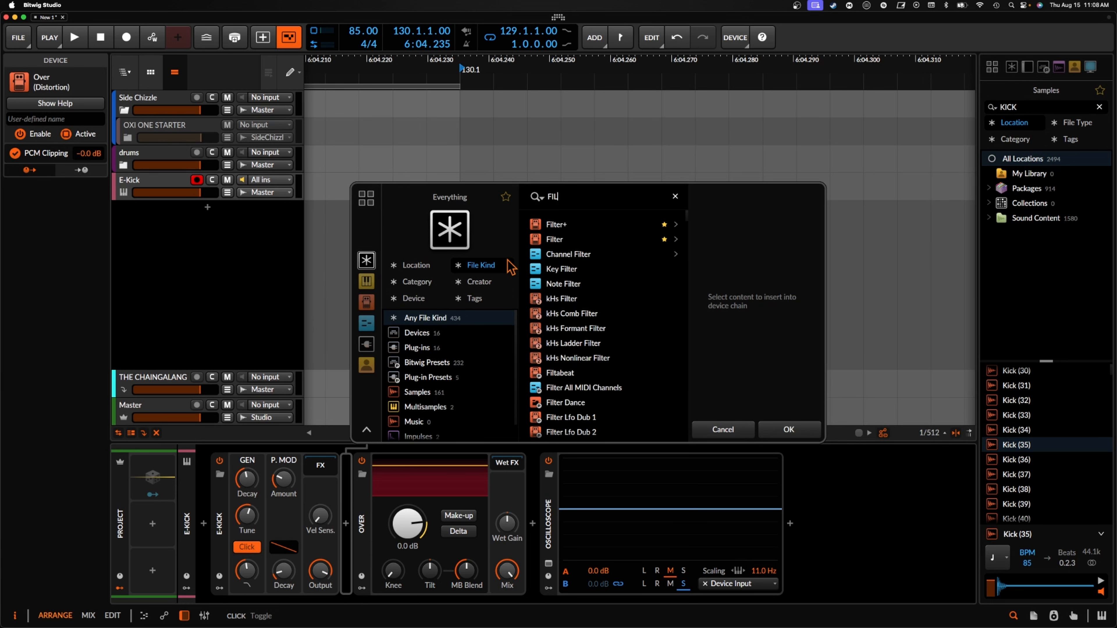
left_click(561, 224)
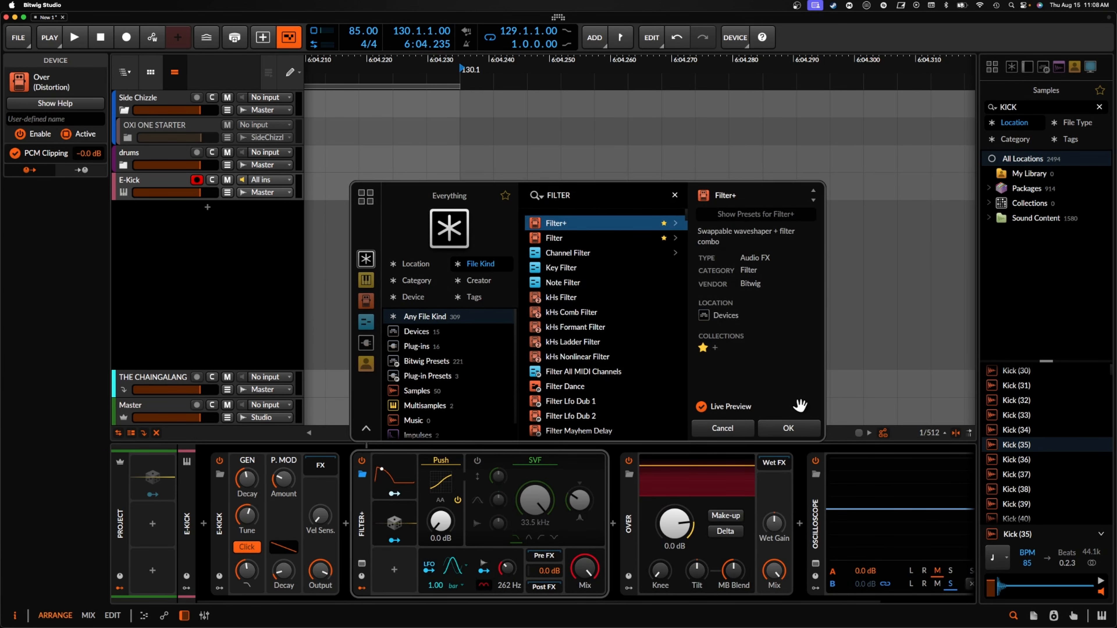
left_click(789, 428)
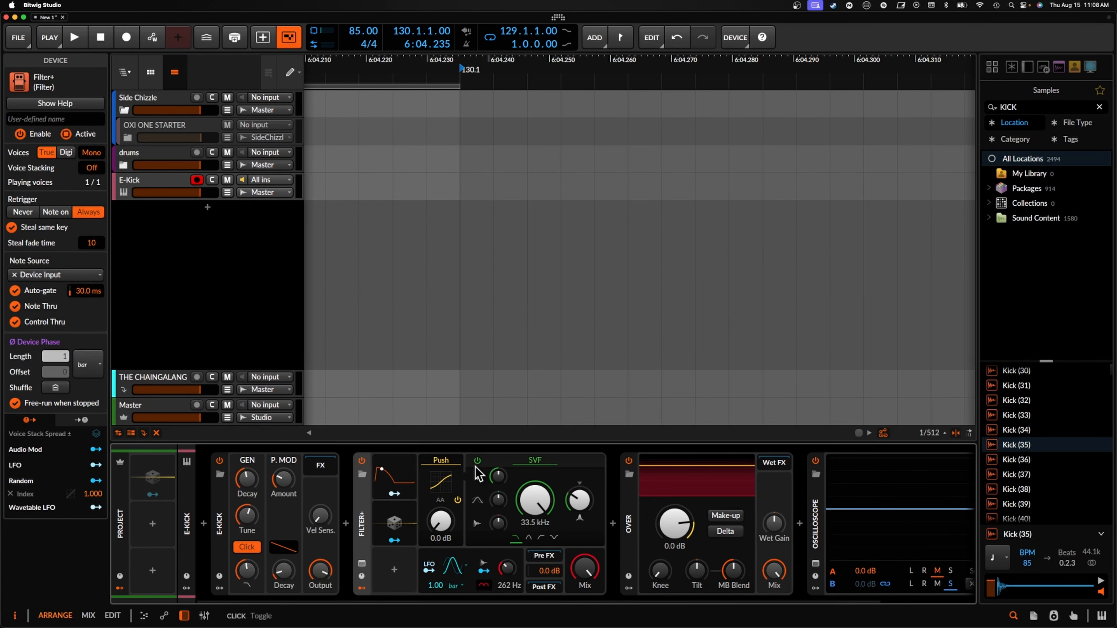
Turn on Filter+'s SVF filter and lower its cutoff frequency to 457 Hz
left_click_drag(562, 501, 562, 557)
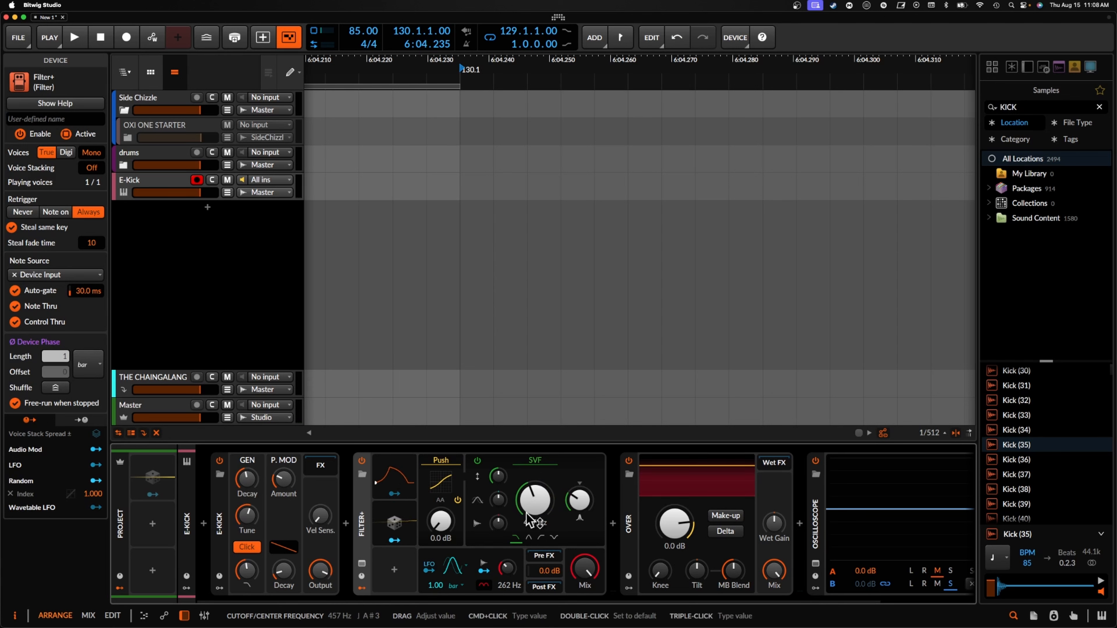
scroll(604, 491, "right", 3)
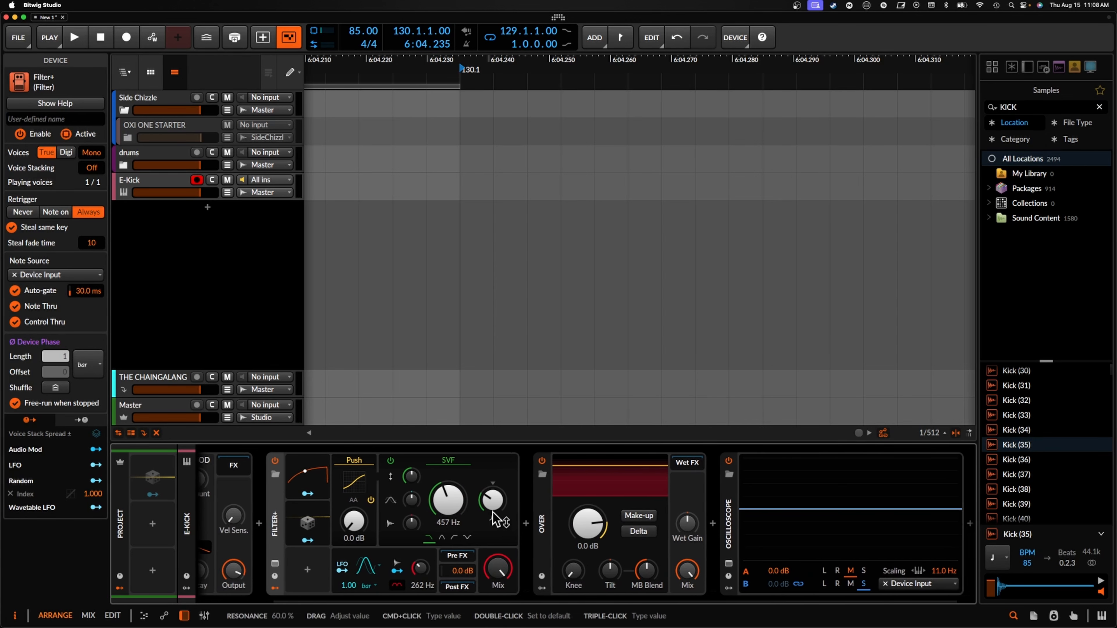
scroll(496, 520, "right", 3)
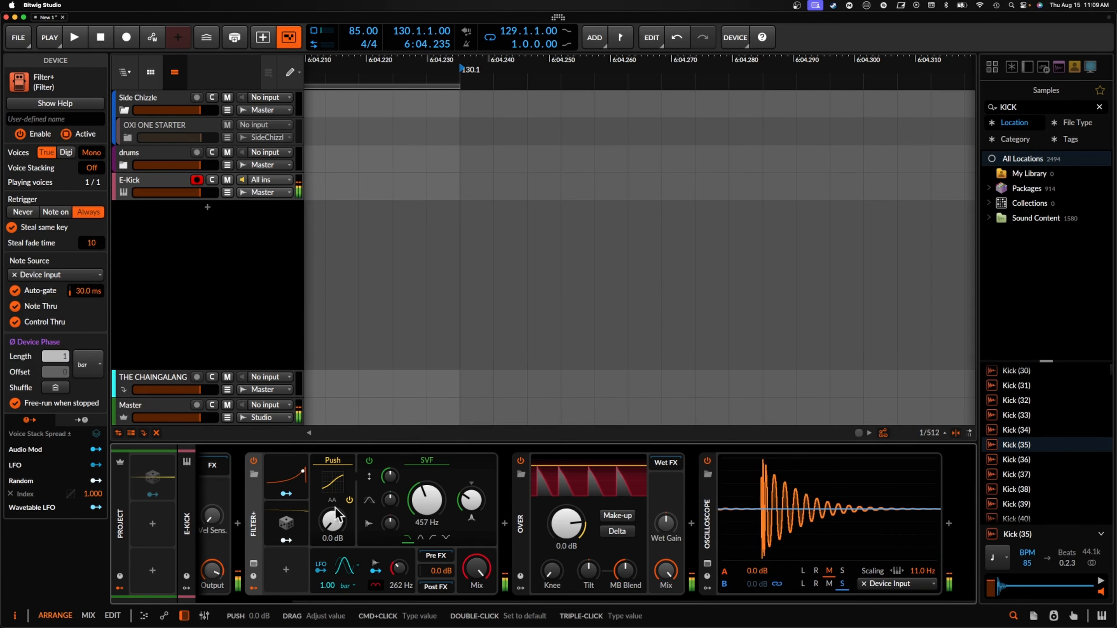
Try the Chebyshev waveshaper in Filter+ with its amount raised to 5.48
left_click(333, 460)
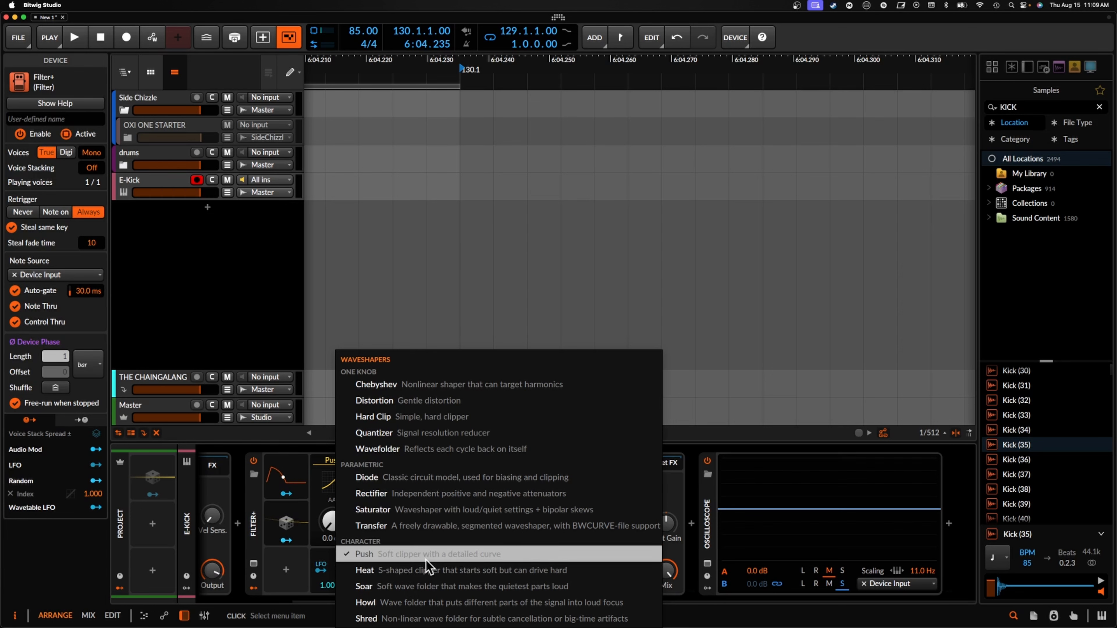
left_click(376, 386)
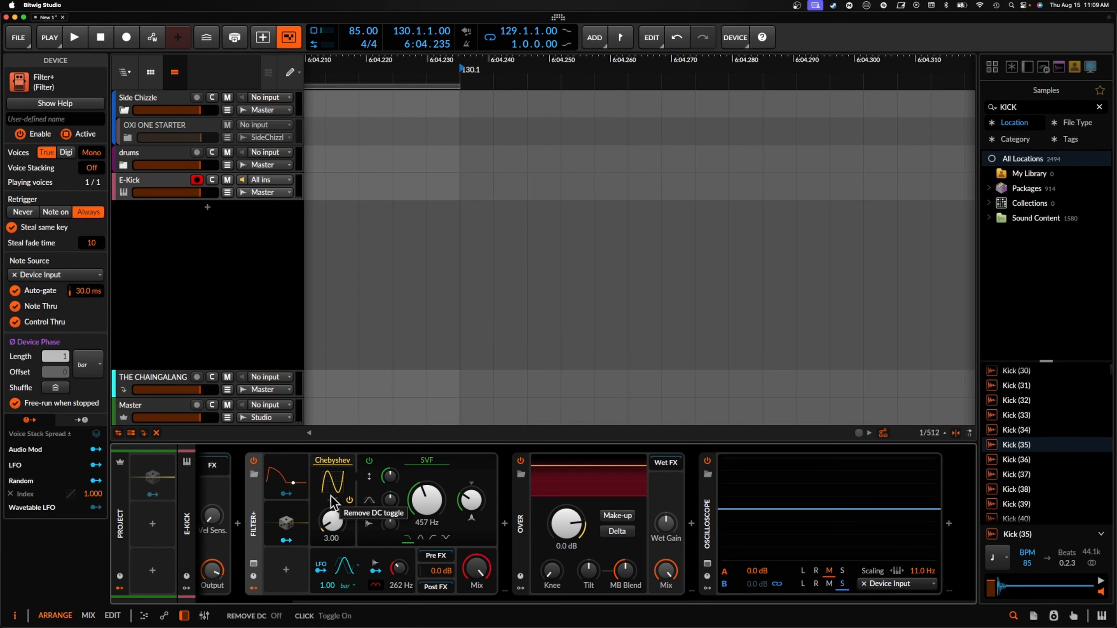
mouse_move(332, 520)
left_mouse_down()
mouse_move(332, 480)
mouse_move(332, 512)
left_mouse_up()
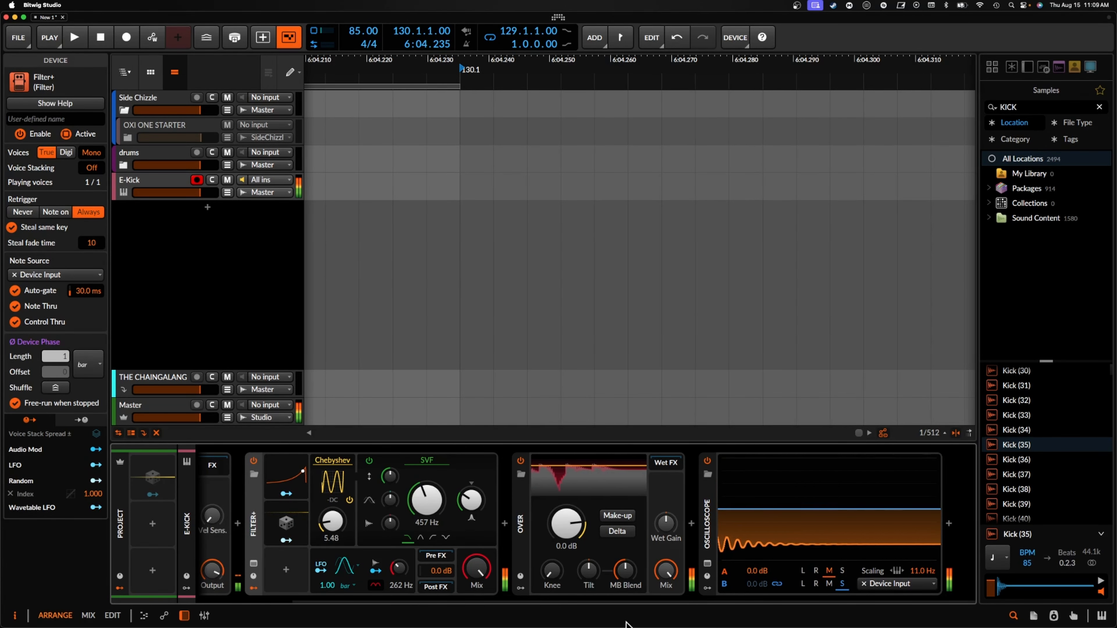
Duplicate the Filter+ device twice, and delete both copies from the chain
key("ctrl+d")
key("ctrl+d")
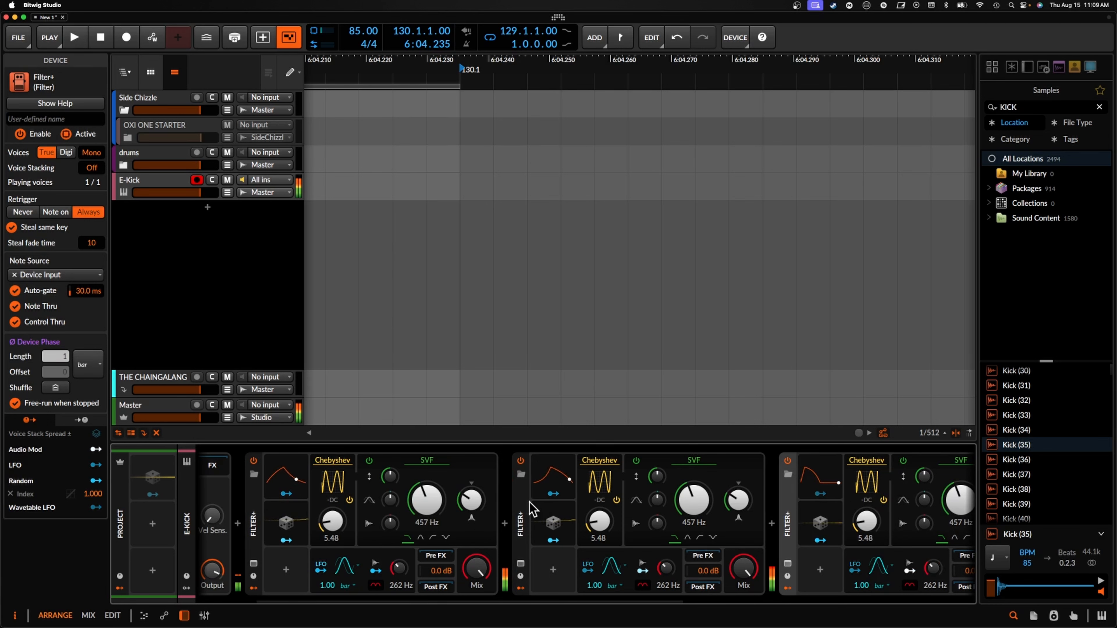
double_click(533, 510)
left_click(601, 507, "shift")
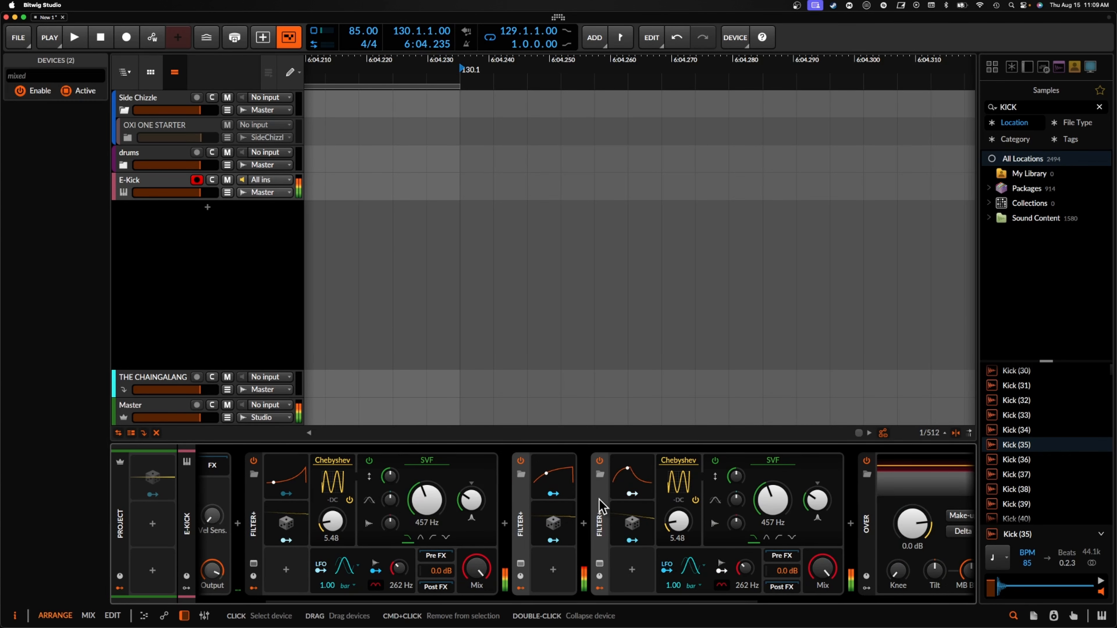
key("Delete")
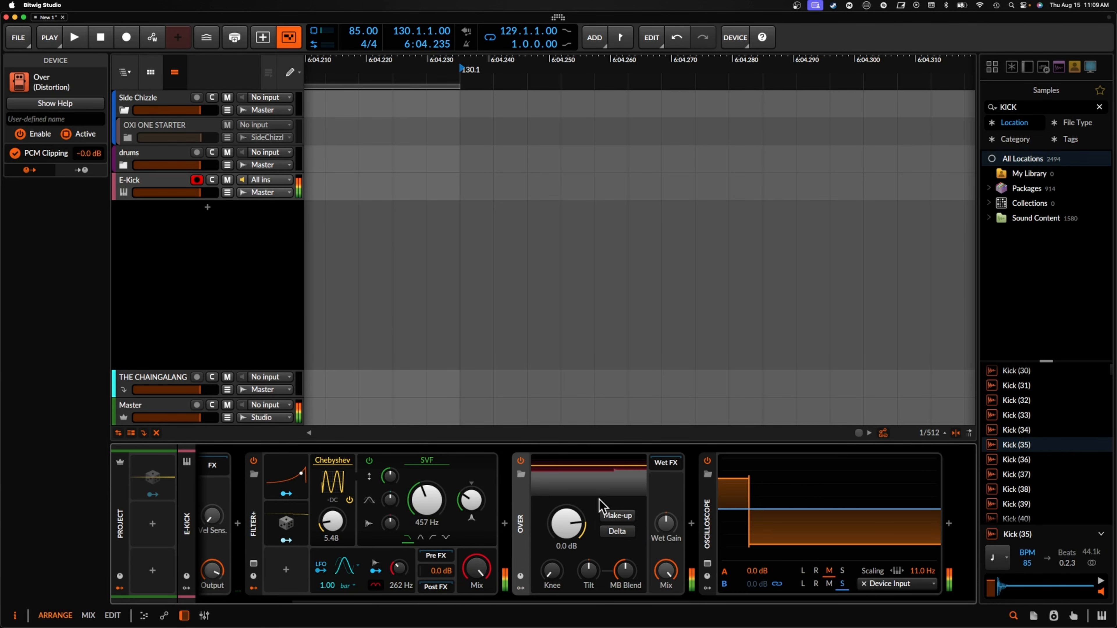
Switch Filter+'s waveshaper back to Push and raise its drive to +16.0 dB
left_click(323, 462)
left_click(391, 559)
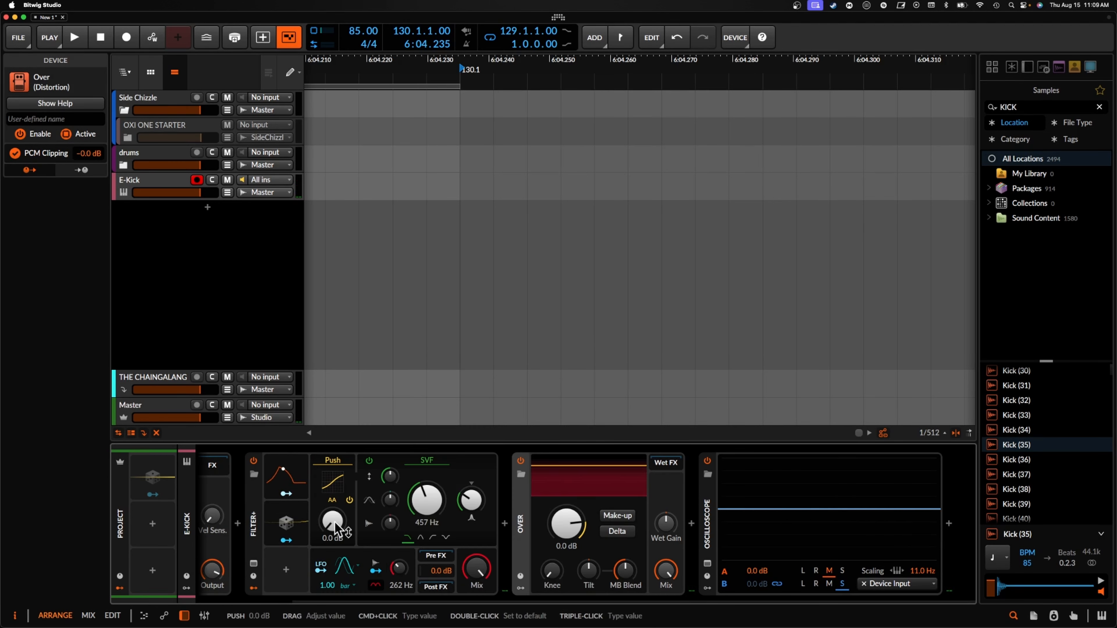
mouse_move(346, 532)
left_mouse_down()
mouse_move(351, 551)
mouse_move(333, 519)
left_mouse_up()
Set E-Kick's oscillator decay to 115 ms
scroll(525, 502, "left", 4)
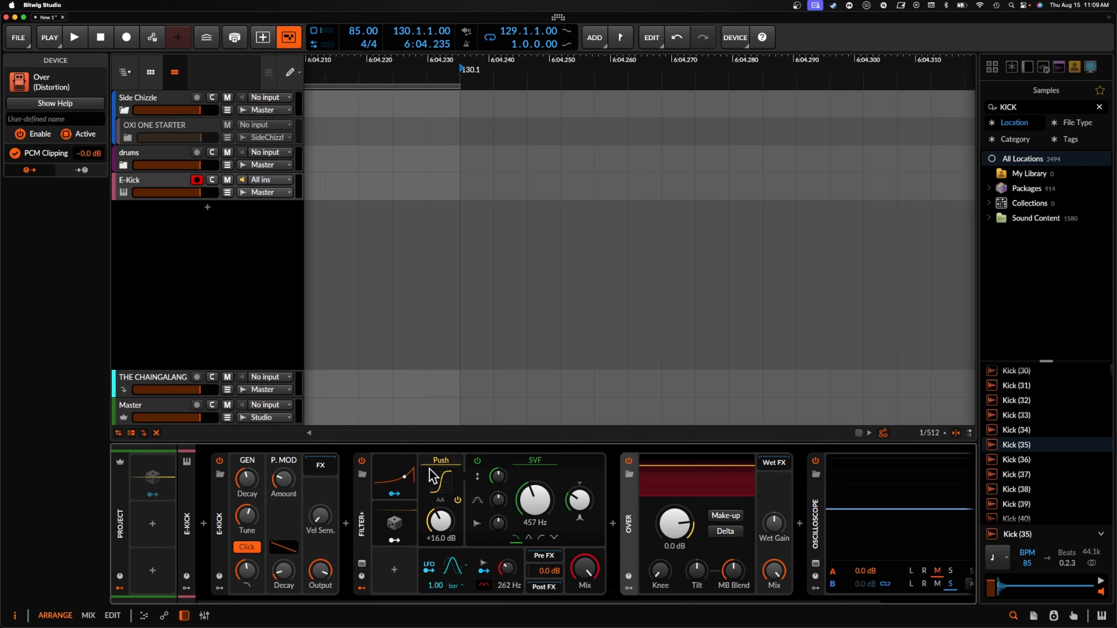
scroll(449, 495, "right", 1)
scroll(449, 499, "right", 1)
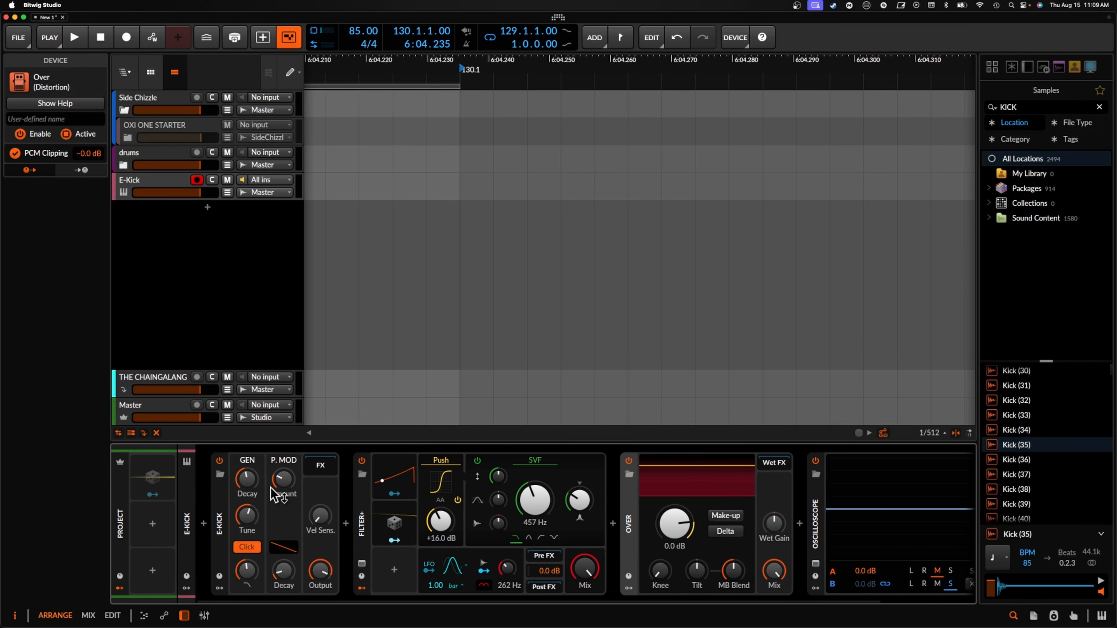
scroll(433, 489, "right", 1)
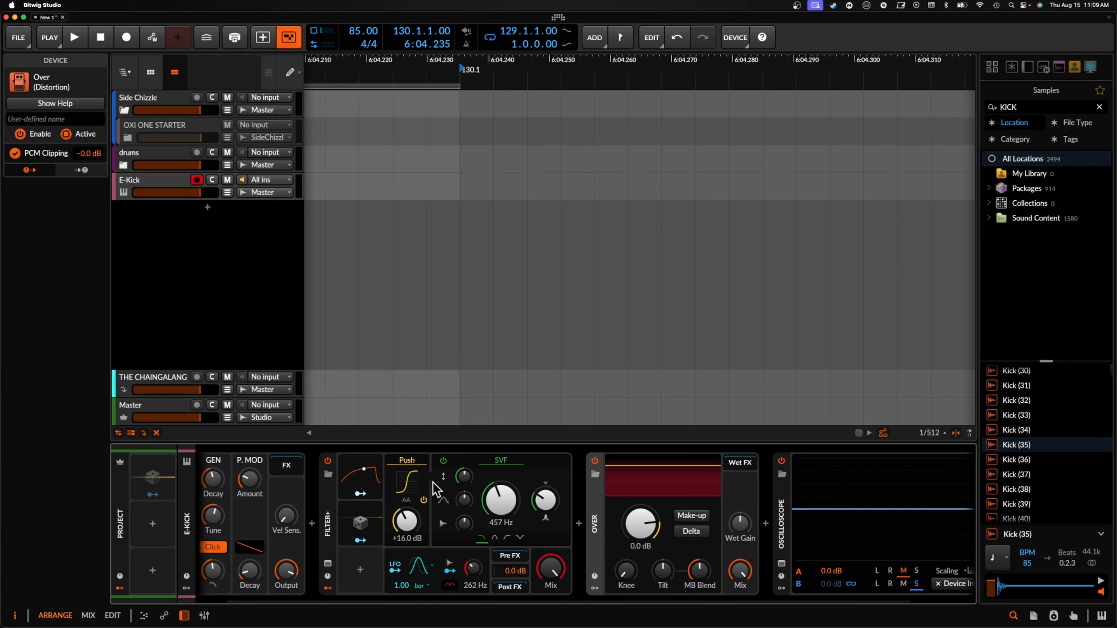
scroll(433, 483, "left", 3)
left_click_drag(248, 484, 248, 478)
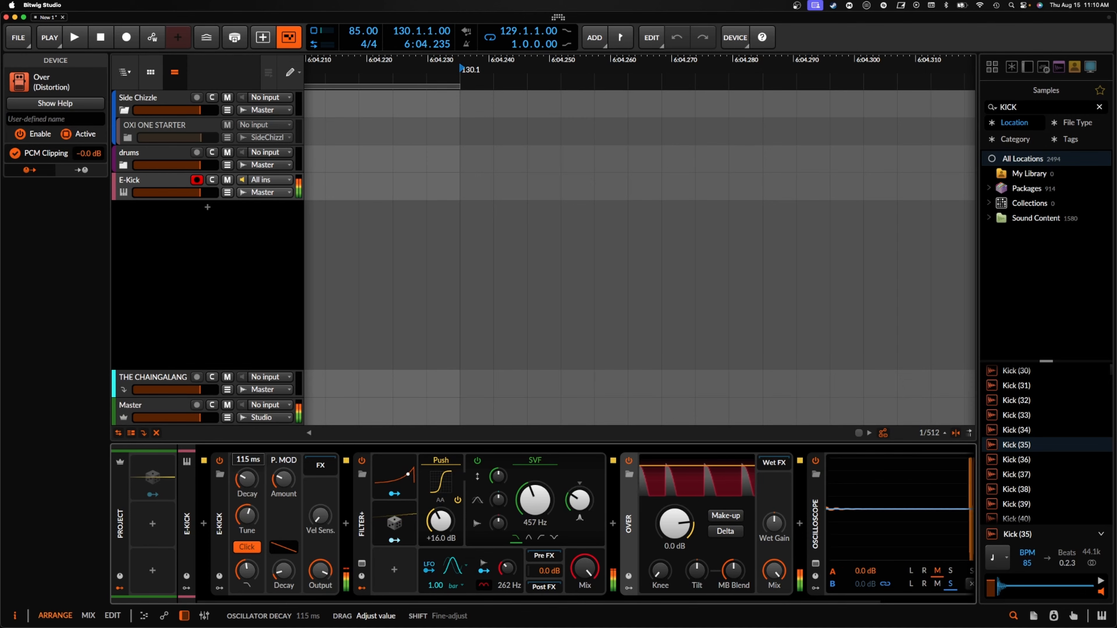
Insert a Compressor+ device between Filter+ and the Over distortion
scroll(460, 533, "right", 5)
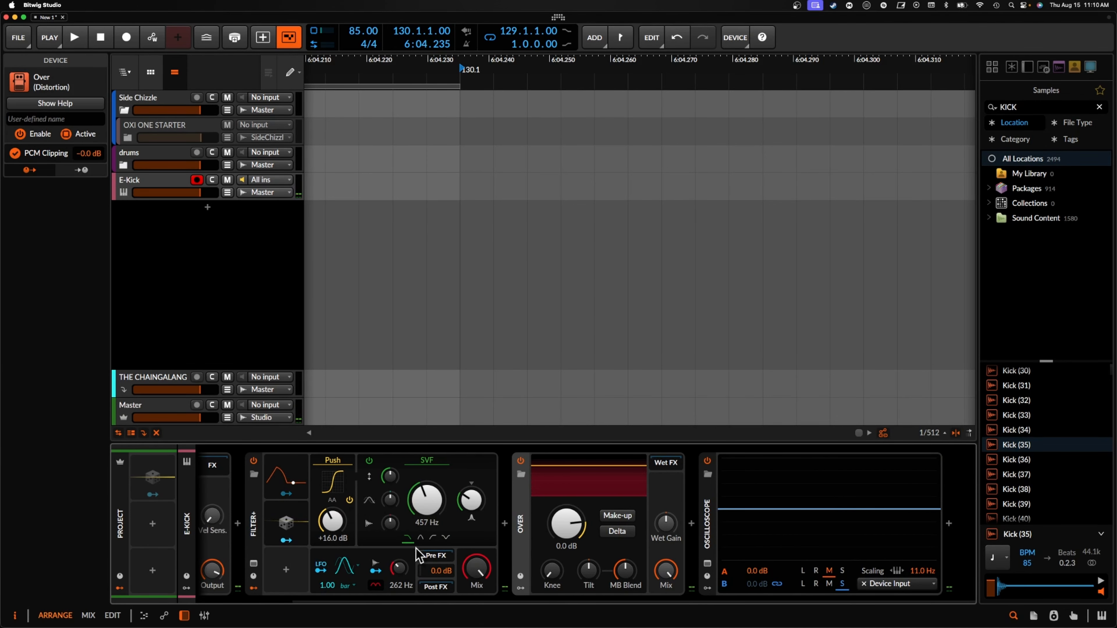
left_click(504, 524)
type("c")
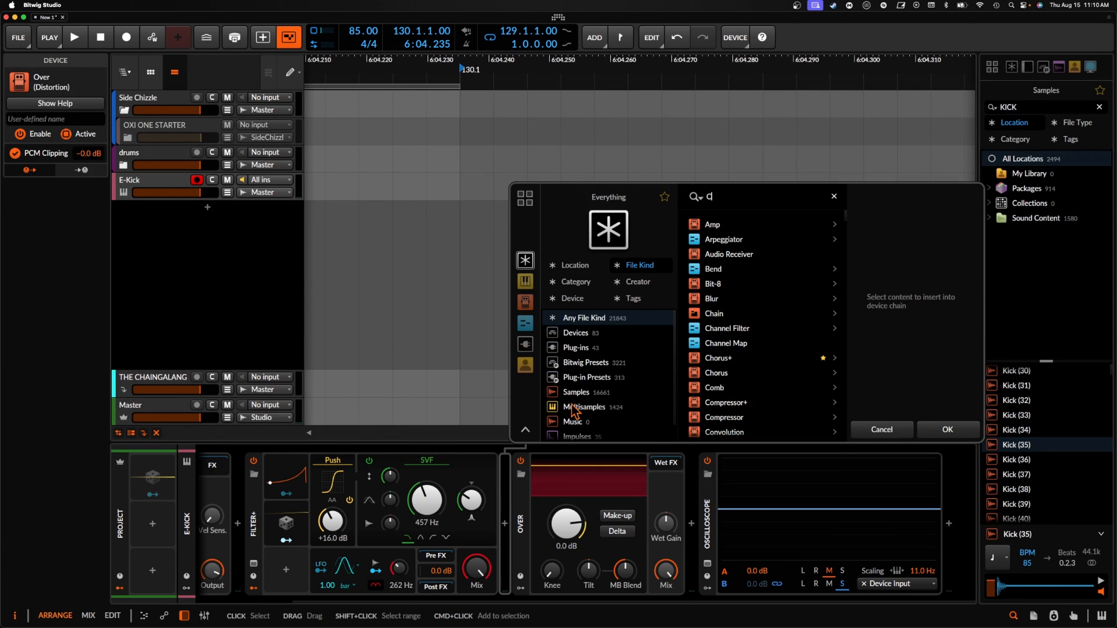
type("omp")
left_click(730, 223)
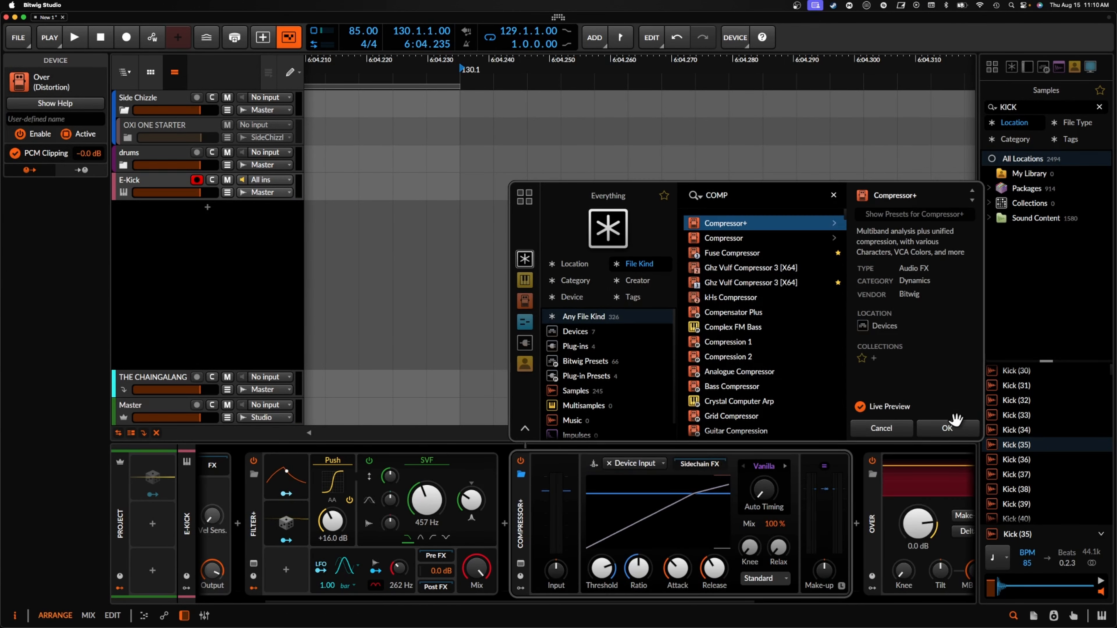
left_click(947, 426)
Set Compressor+'s compression mode to Beyond and its character to Over
scroll(677, 550, "right", 5)
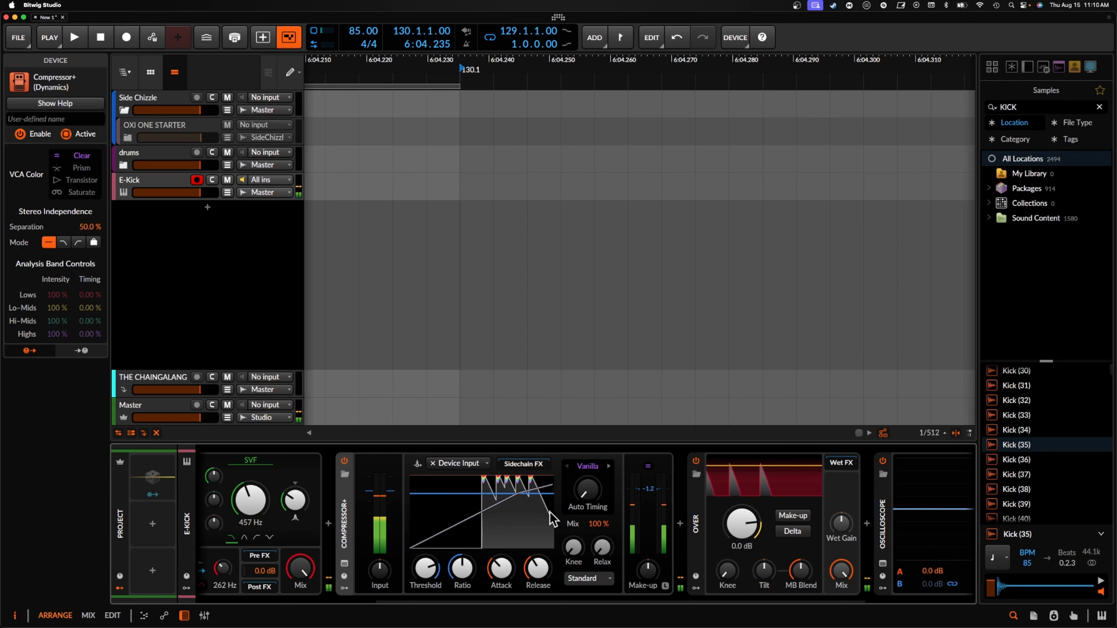
left_click(587, 578)
left_click(585, 549)
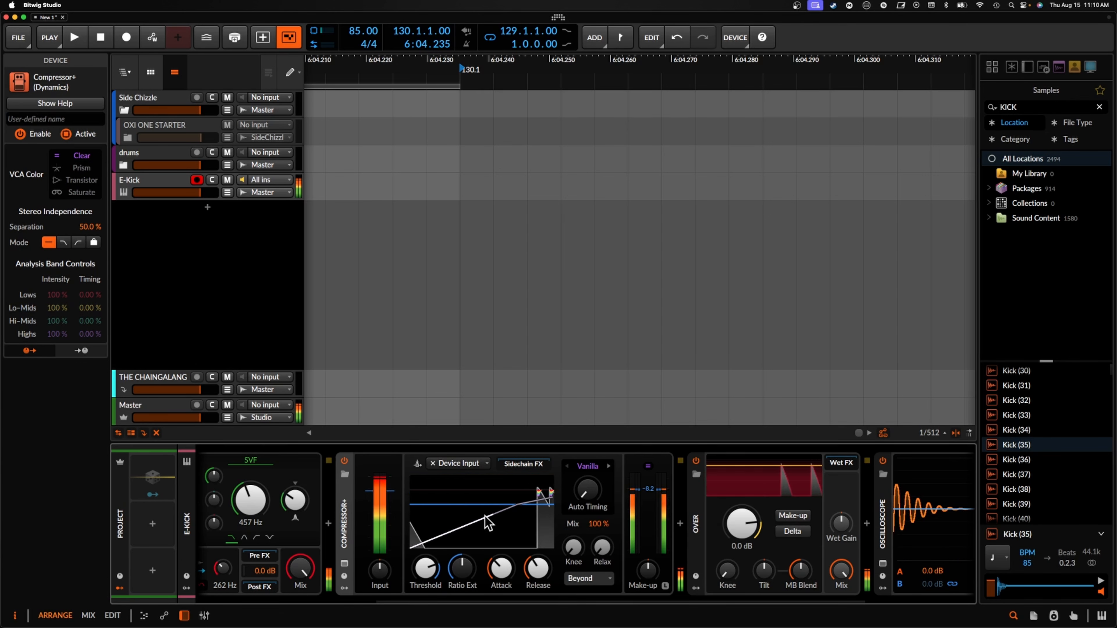
scroll(488, 523, "right", 3)
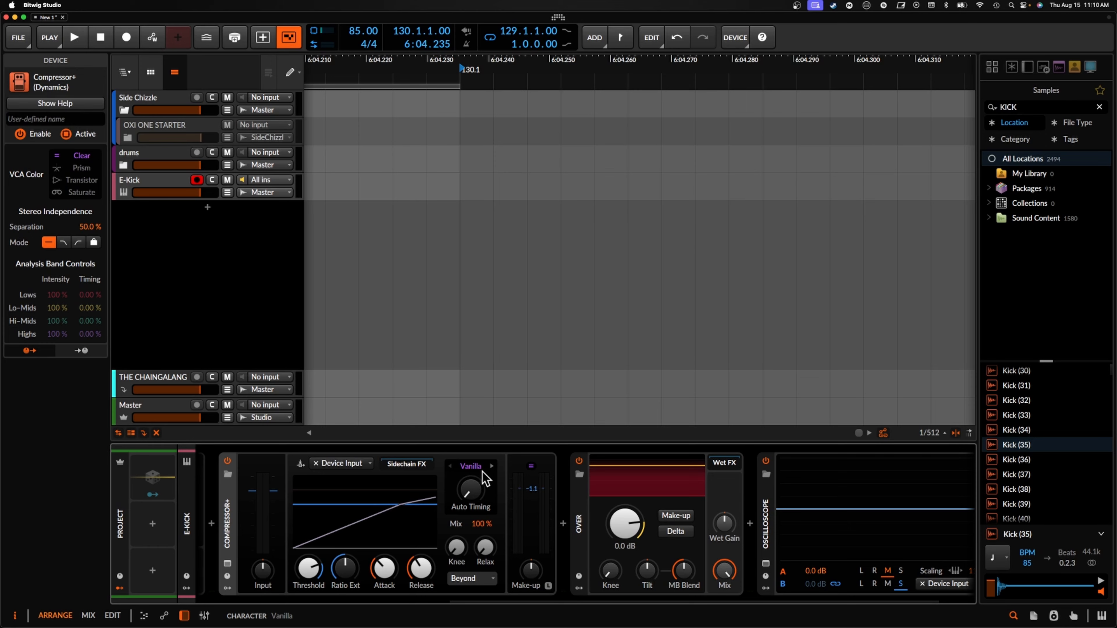
left_click(471, 466)
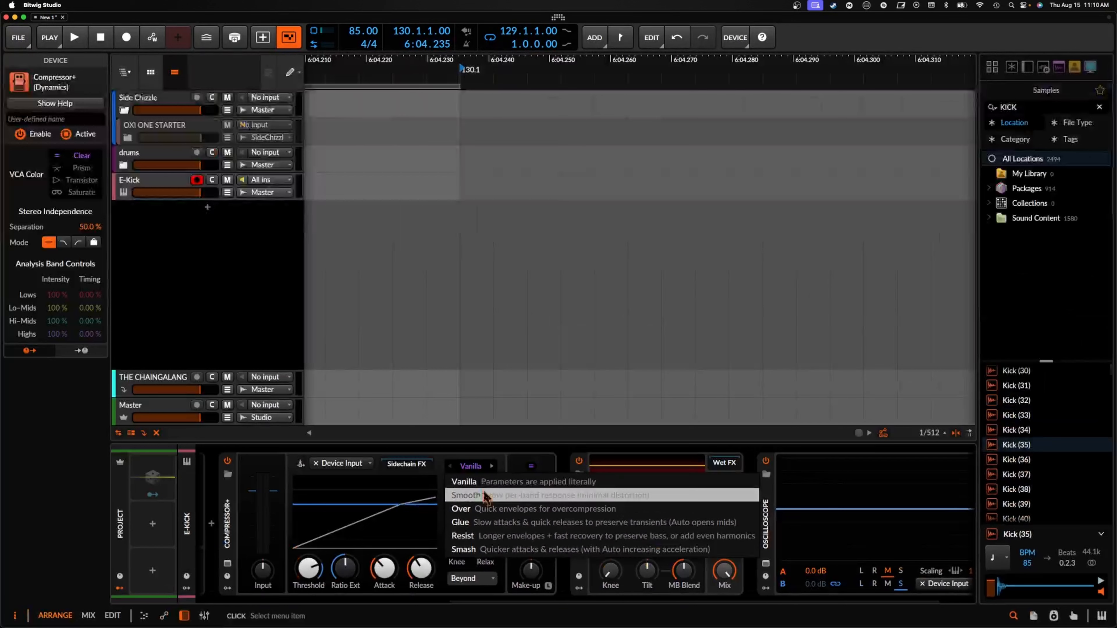
left_click(554, 507)
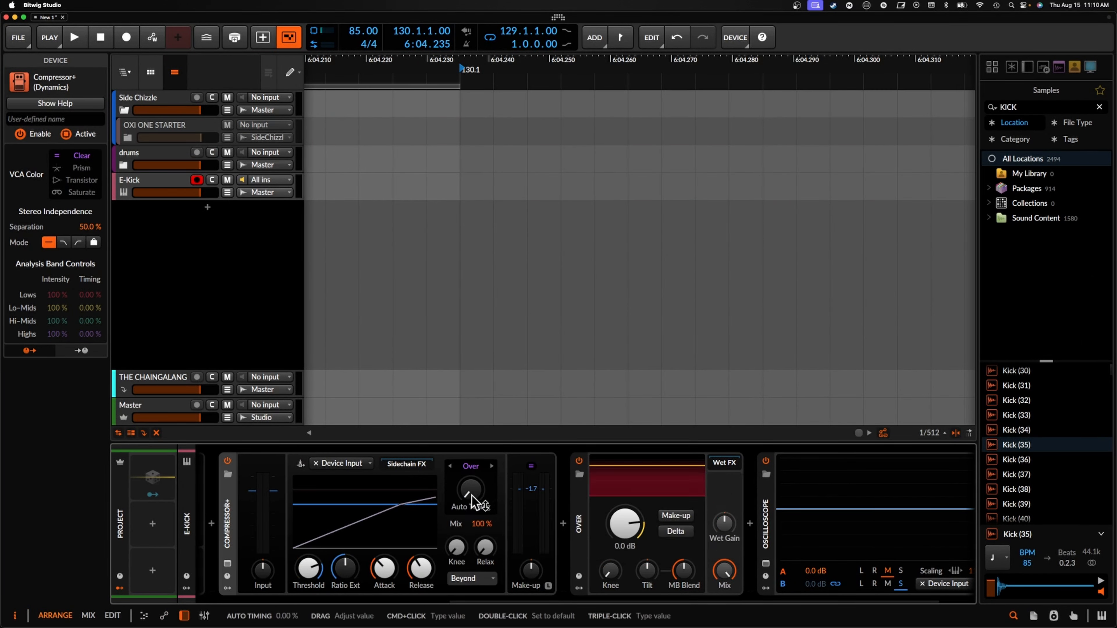
Try Compressor+ with its Auto Timing raised to 100%
left_click_drag(471, 495, 462, 502)
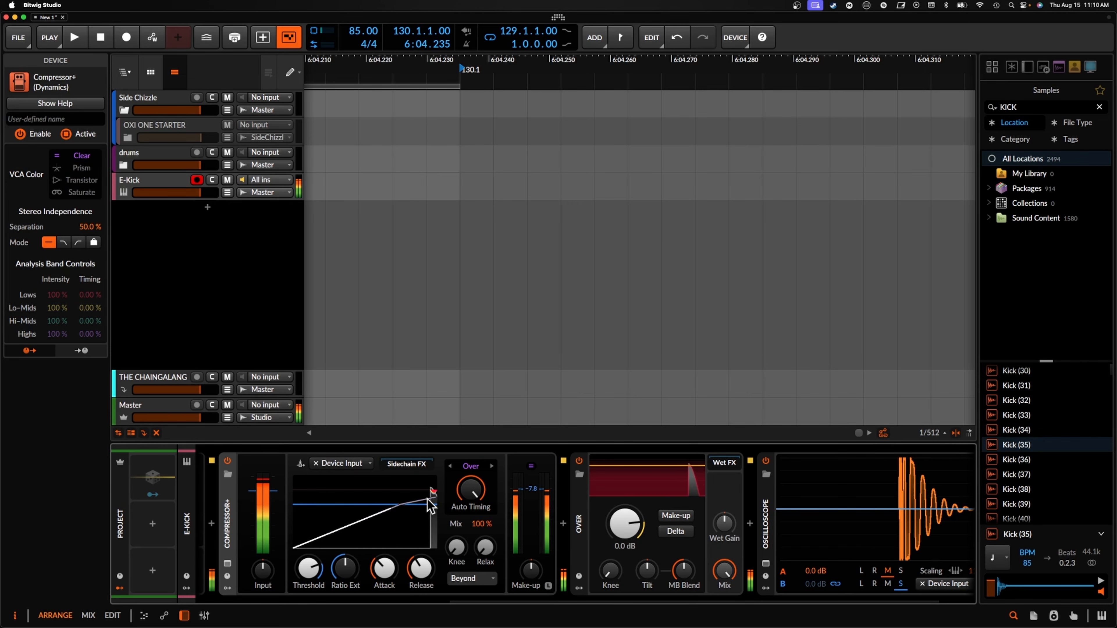
left_click_drag(465, 493, 464, 495)
left_click_drag(470, 485, 470, 419)
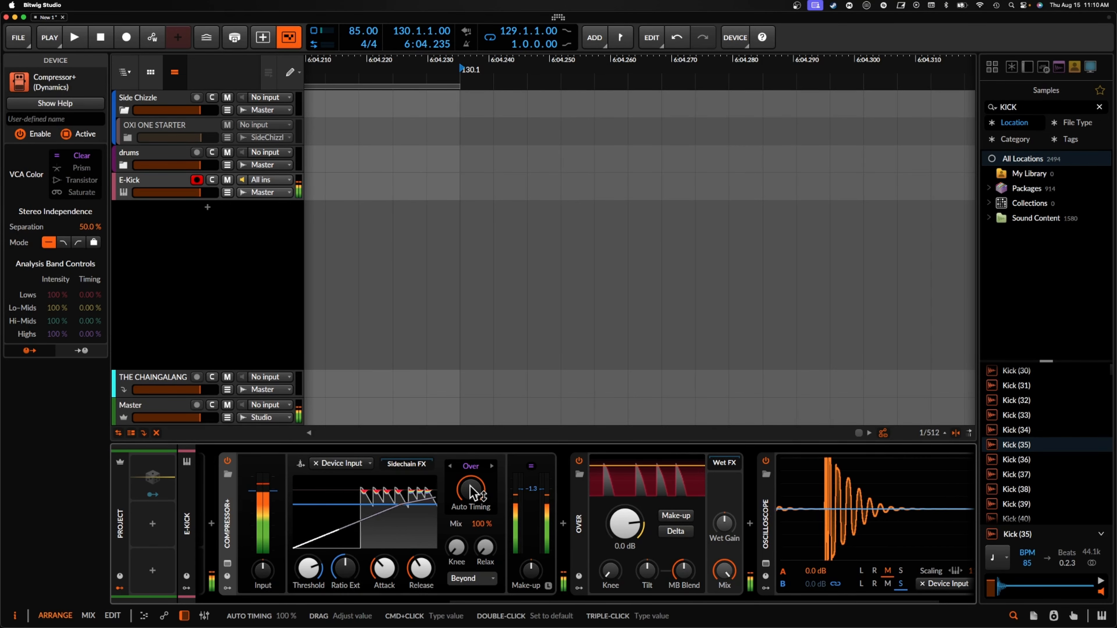
Lower Compressor+'s threshold, lengthen its attack and fine-tune its release
left_click_drag(311, 575, 310, 577)
left_click_drag(421, 568, 418, 572)
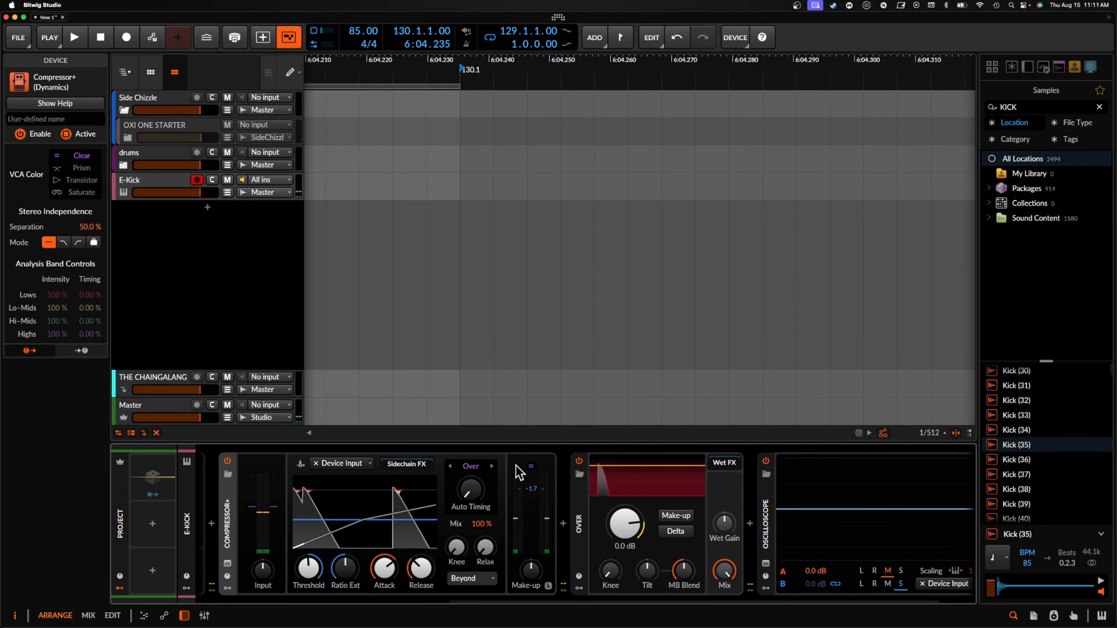
Set Compressor+'s VCA color to Transistor and change its compression mode to Dual
left_click(530, 466)
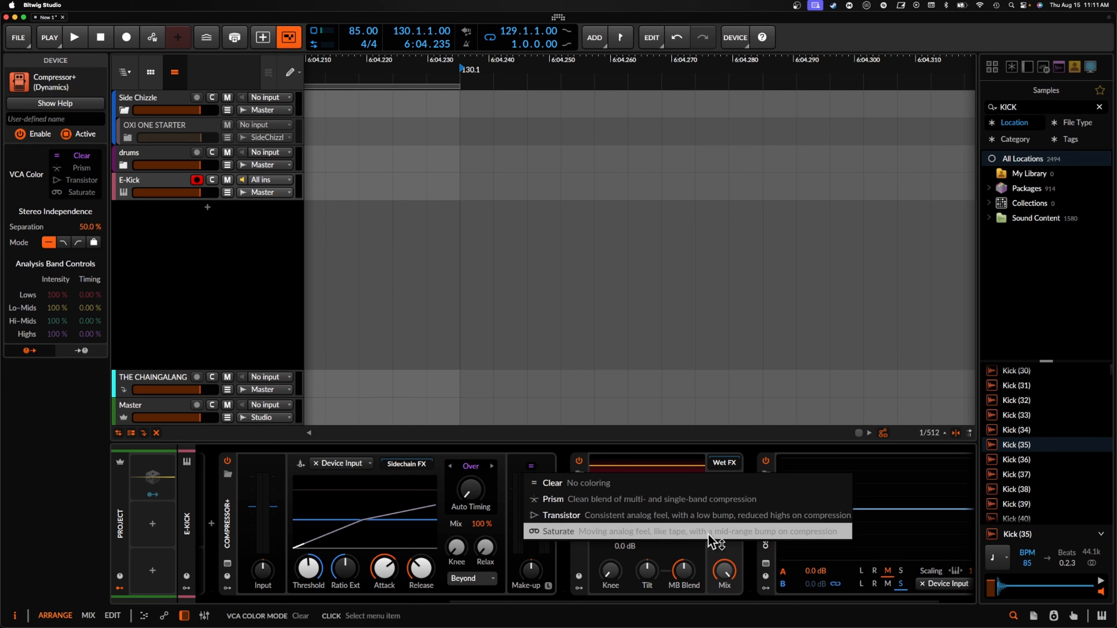
left_click(681, 516)
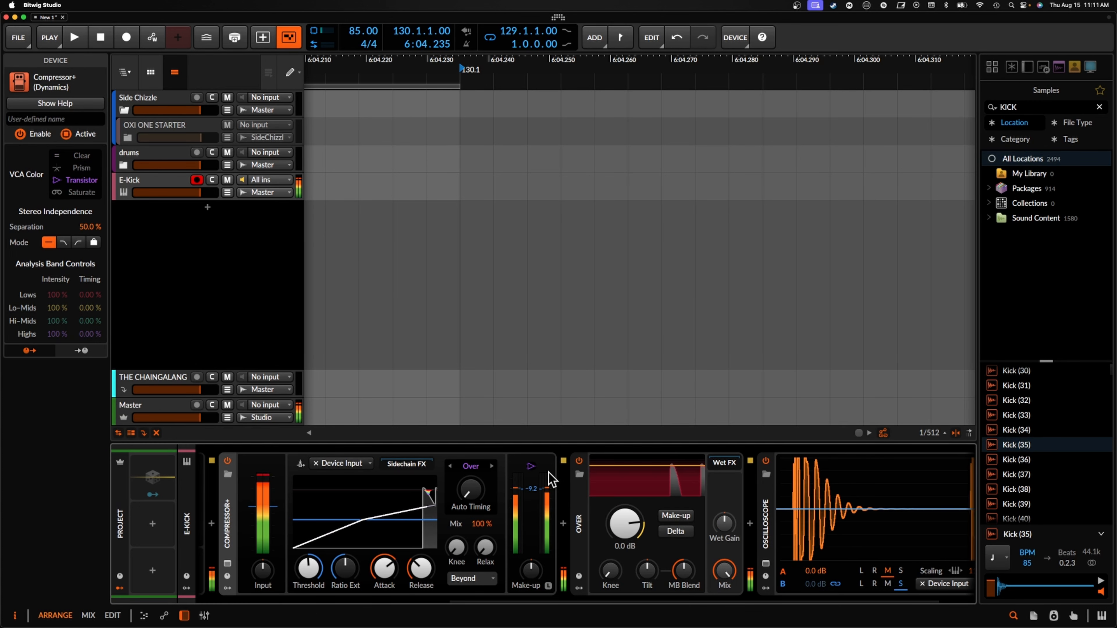
scroll(552, 480, "left", 3)
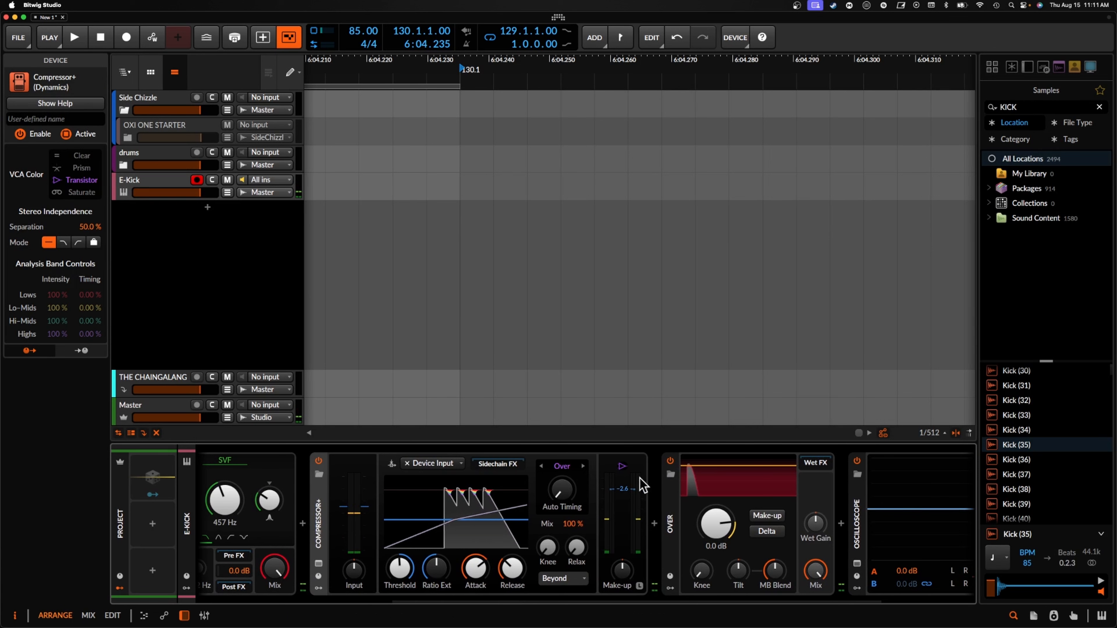
left_click(623, 466)
left_click(536, 500)
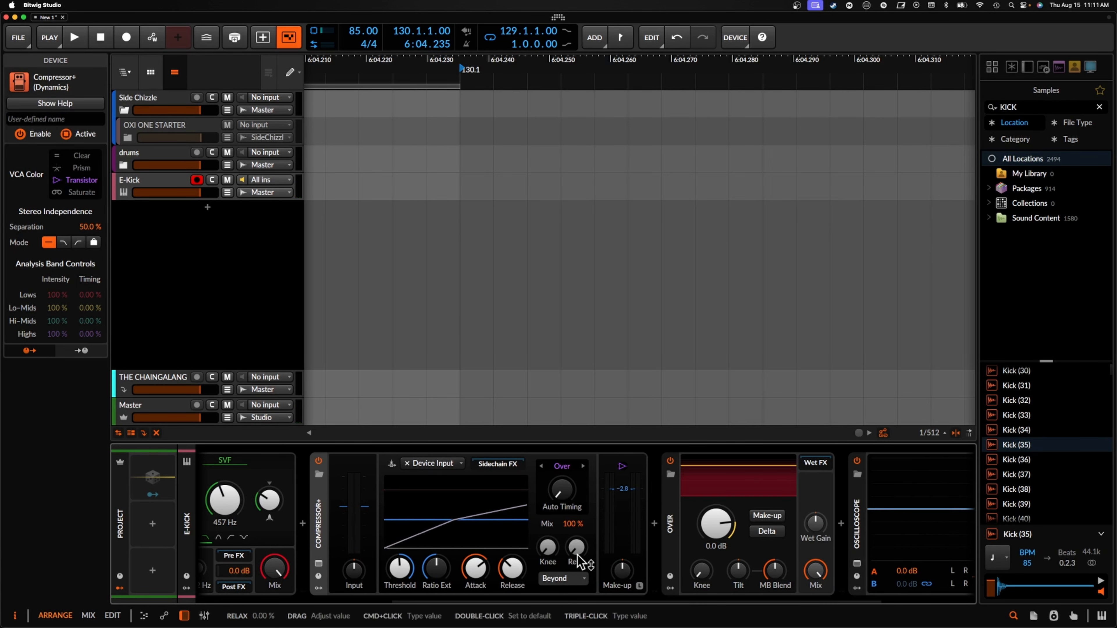
left_click(563, 580)
left_click(557, 563)
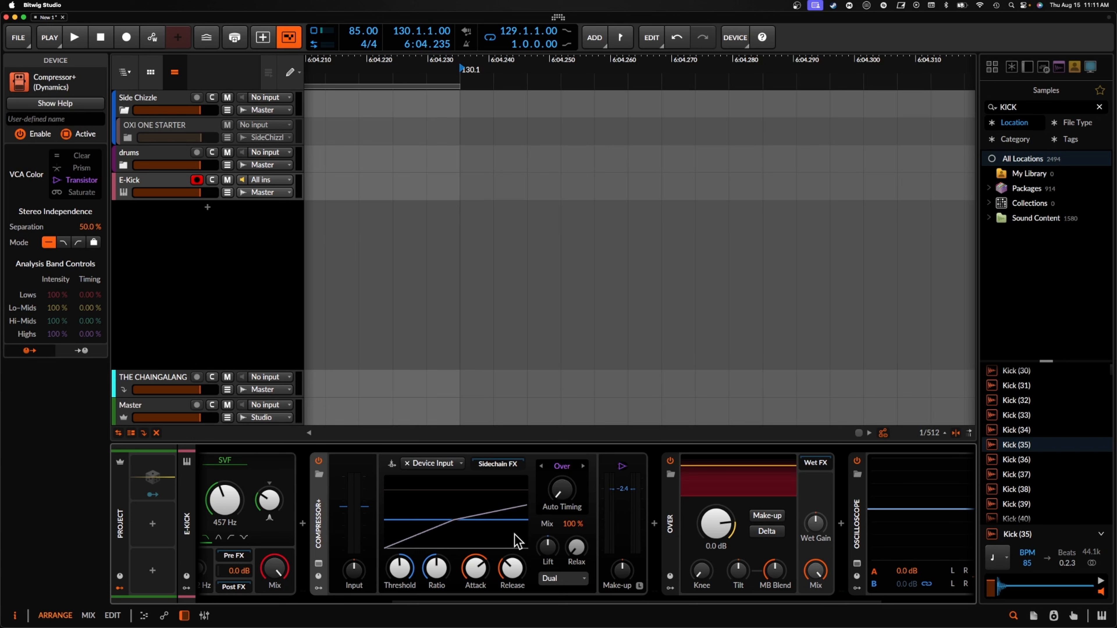
Raise Compressor+'s Lift to about 32% while auditioning the kick
left_click_drag(555, 561, 556, 544)
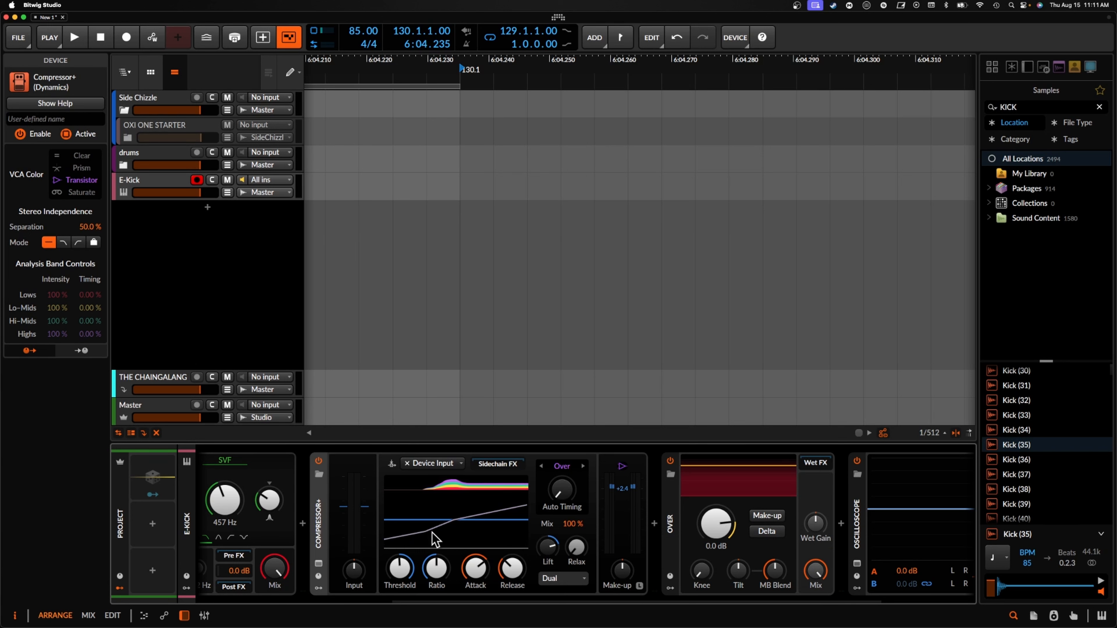
left_click_drag(435, 537, 435, 565)
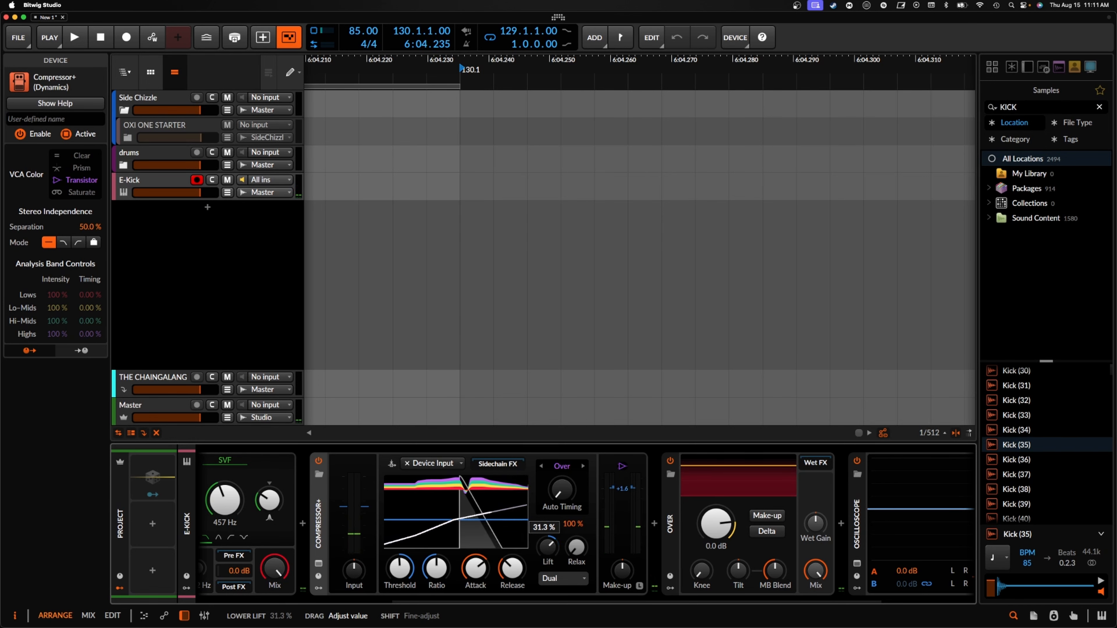
left_click_drag(547, 551, 547, 550)
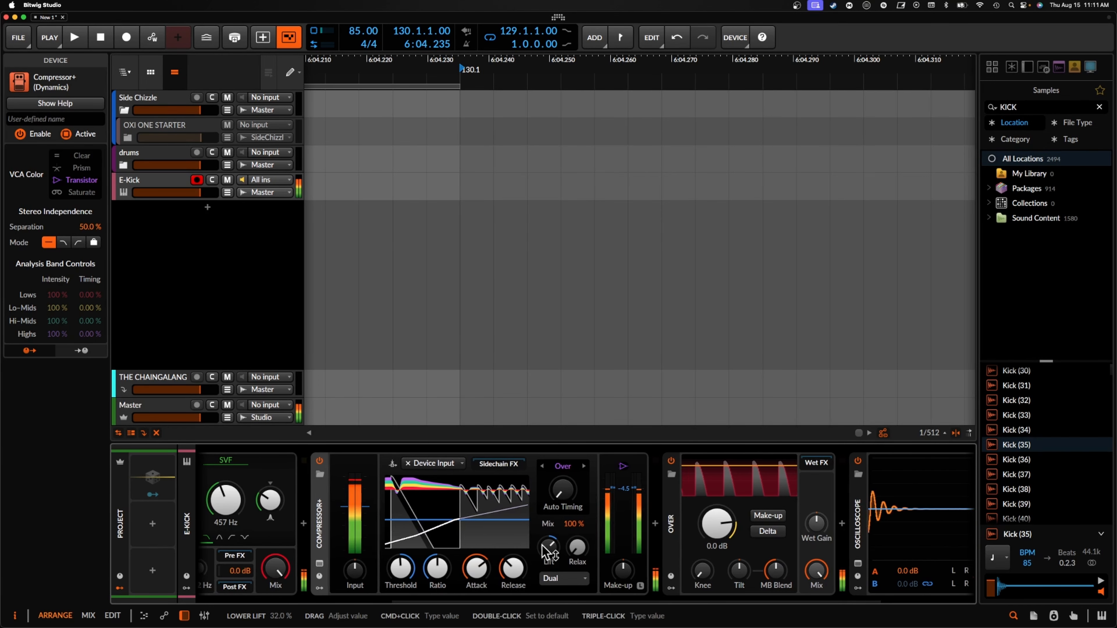
Bypass Compressor+ and re-enable it to compare the kick with and without compression
scroll(543, 548, "left", 2)
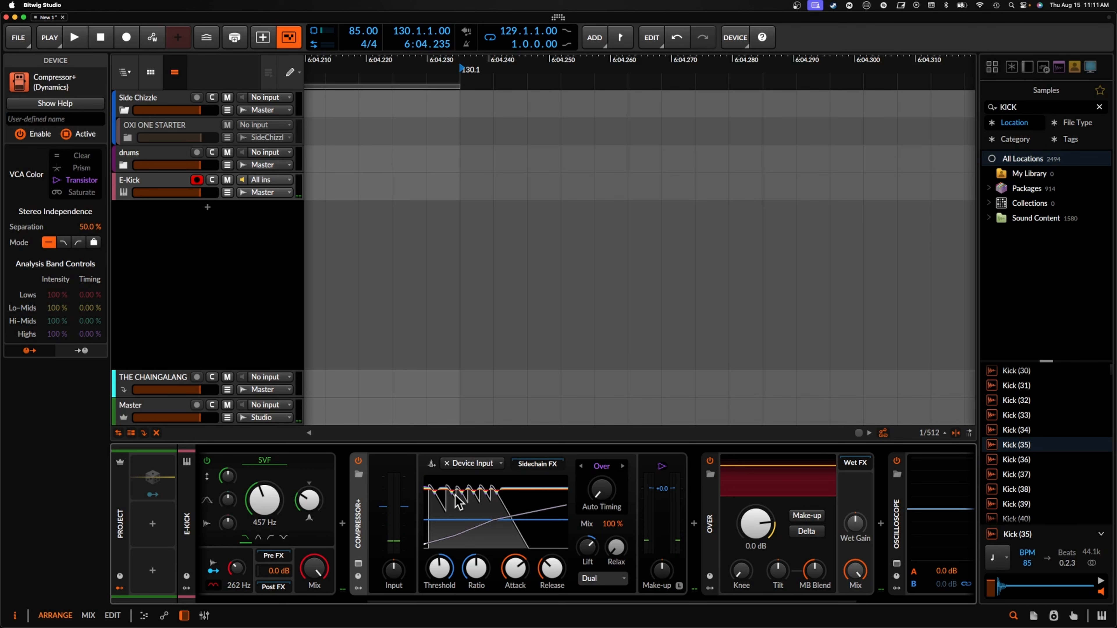
scroll(455, 495, "left", 5)
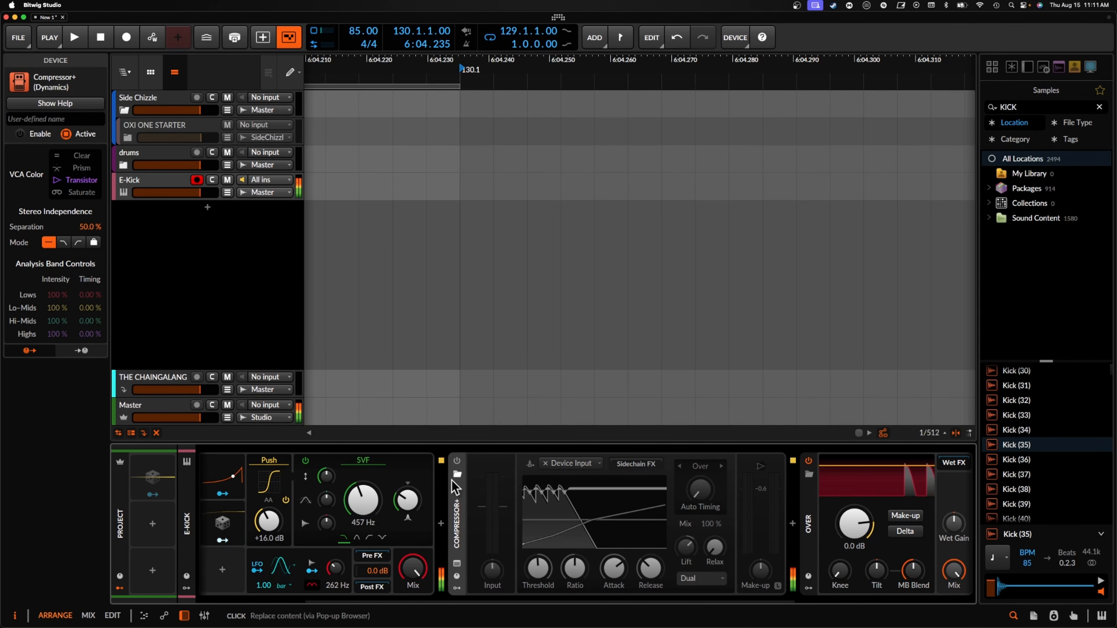
left_click(458, 461)
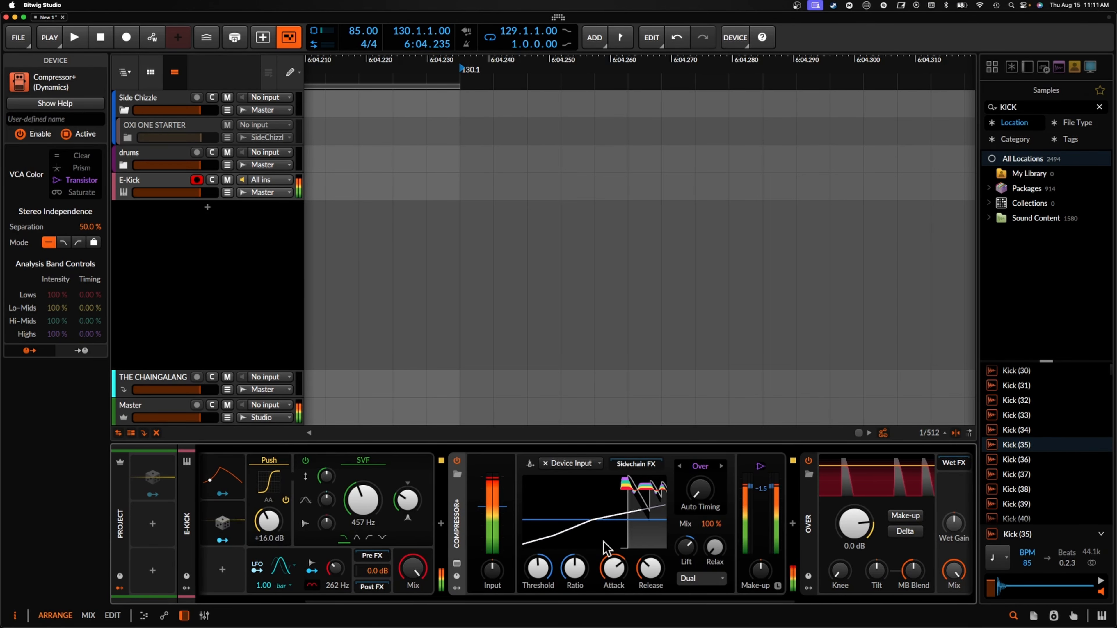
Fine-tune Compressor+'s attack time around 109 ms
scroll(607, 549, "right", 9)
scroll(607, 549, "right", 4)
mouse_move(341, 568)
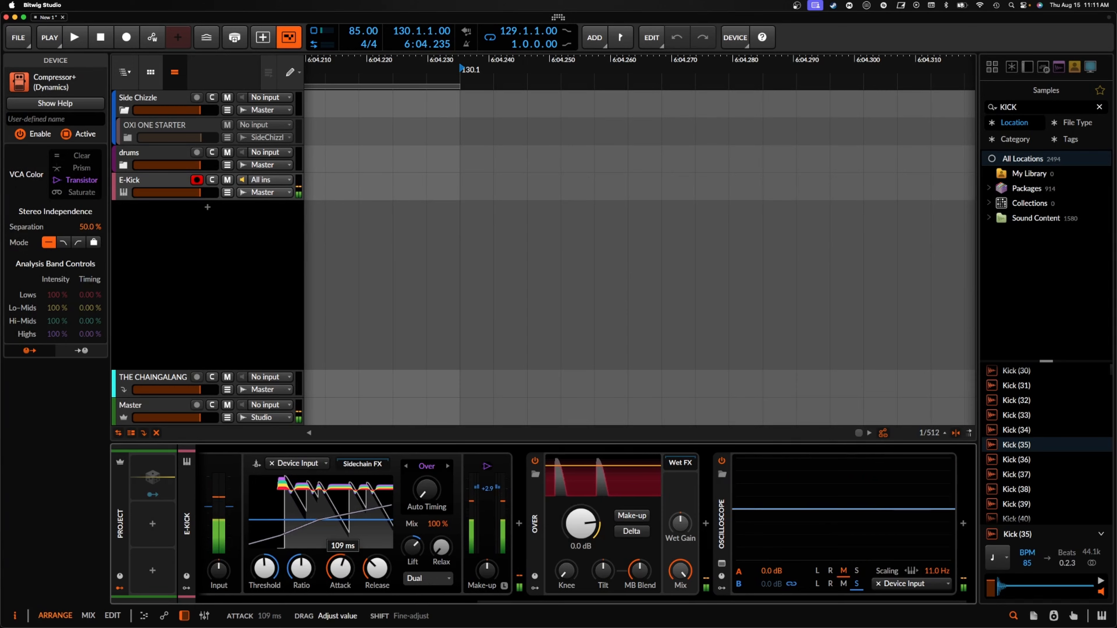
left_click_drag(338, 567, 338, 564)
scroll(341, 574, "left", 8)
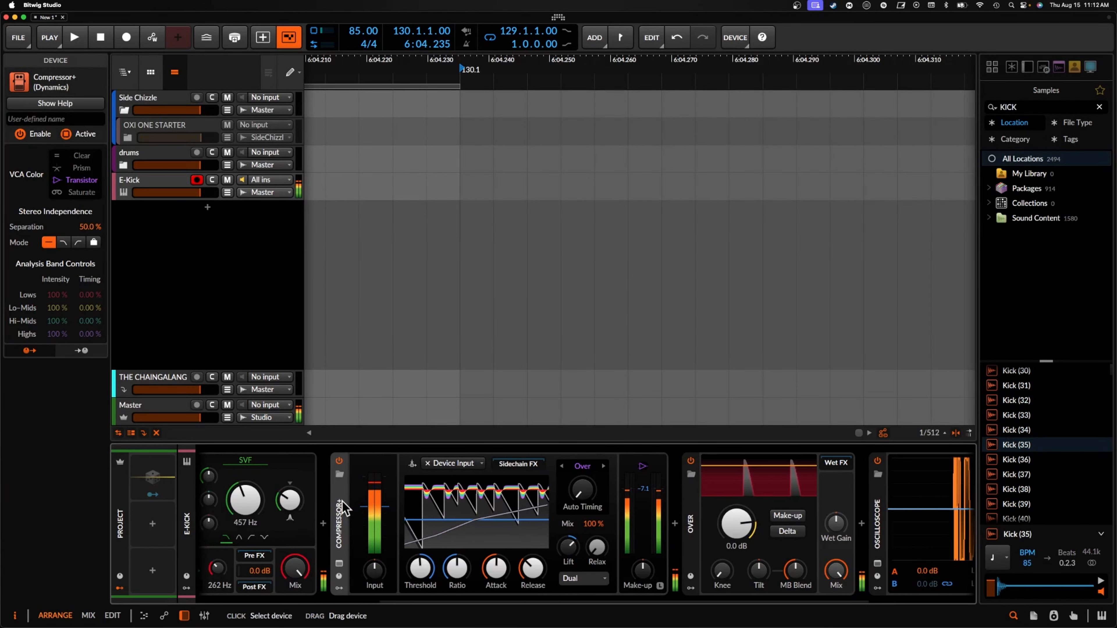
double_click(343, 506)
double_click(485, 510)
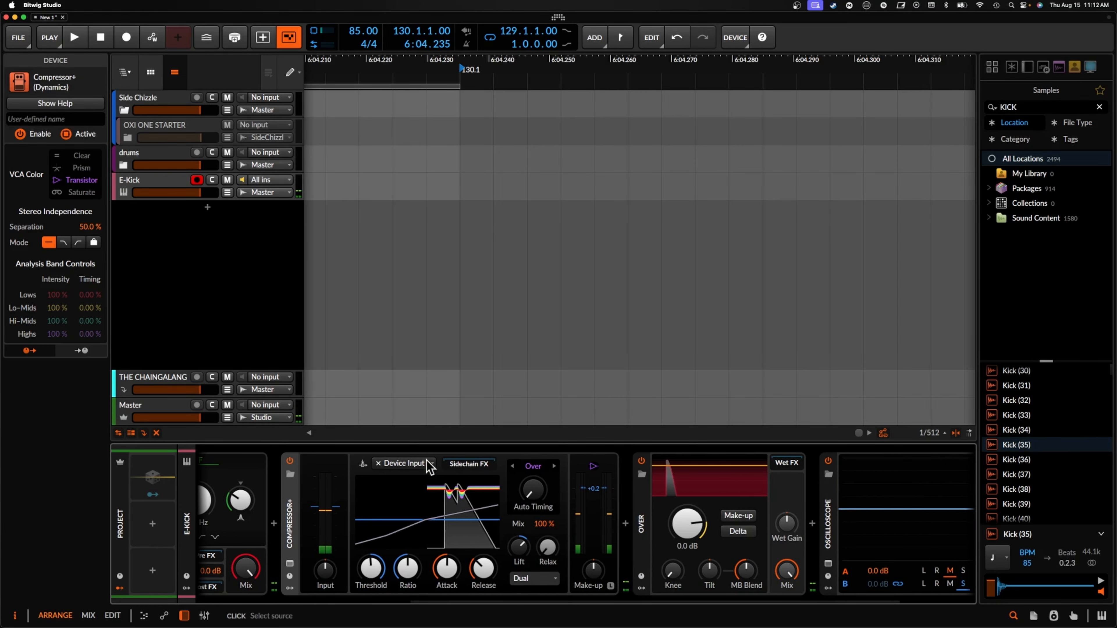
scroll(328, 503, "left", 8)
scroll(329, 506, "left", 9)
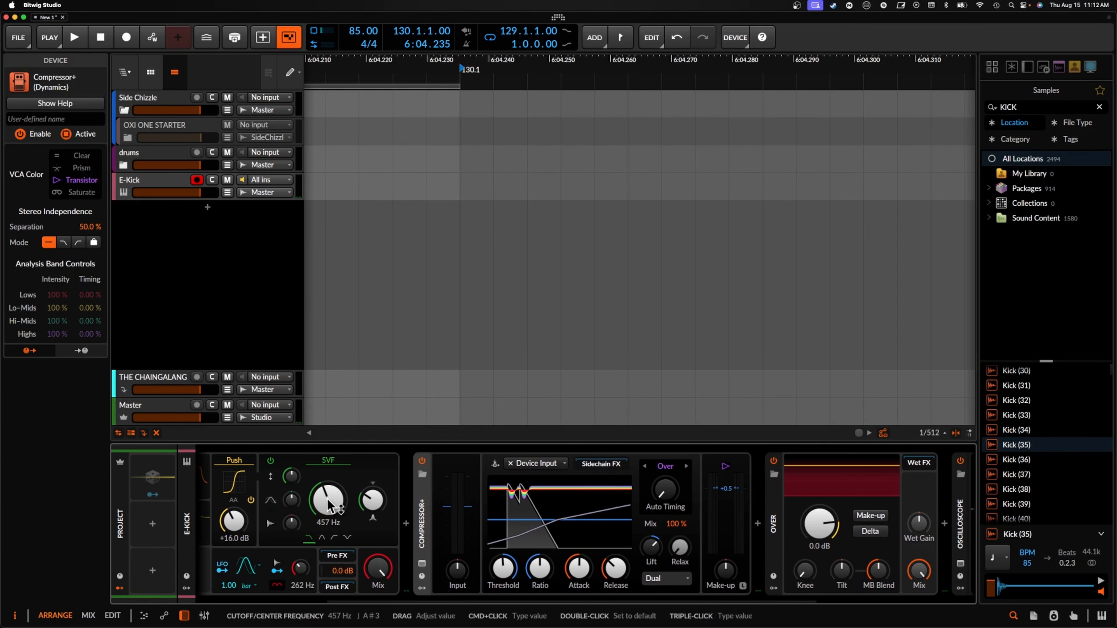
scroll(334, 504, "left", 1)
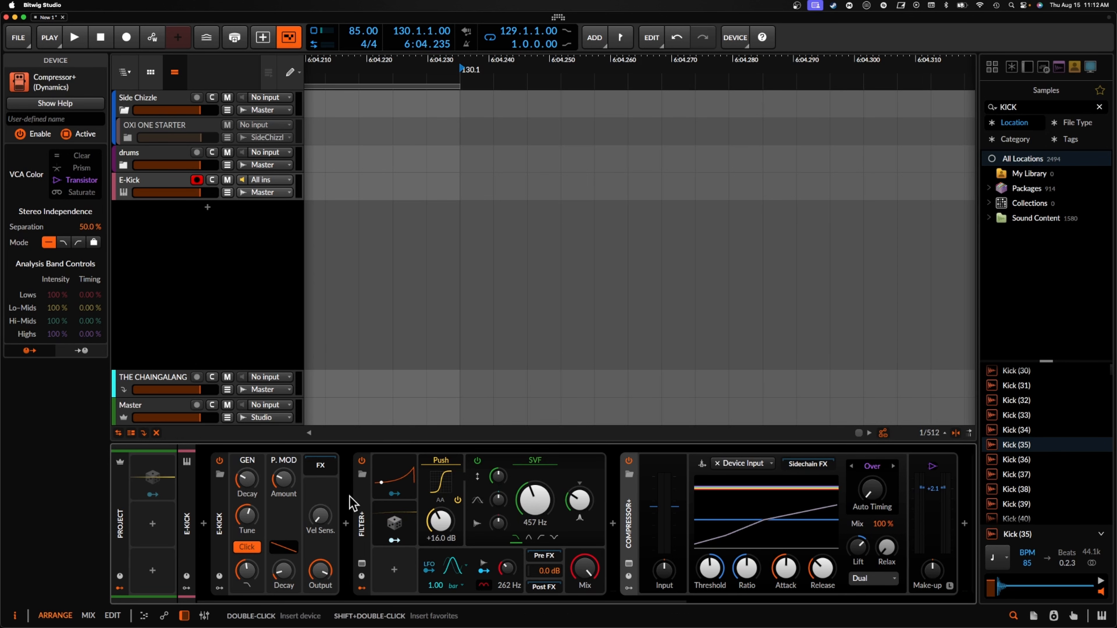
Turn on Over's Make-up and lower its clipping threshold to -7.0 dB, slightly adjusting Compressor+'s Lift along the way
scroll(352, 501, "right", 10)
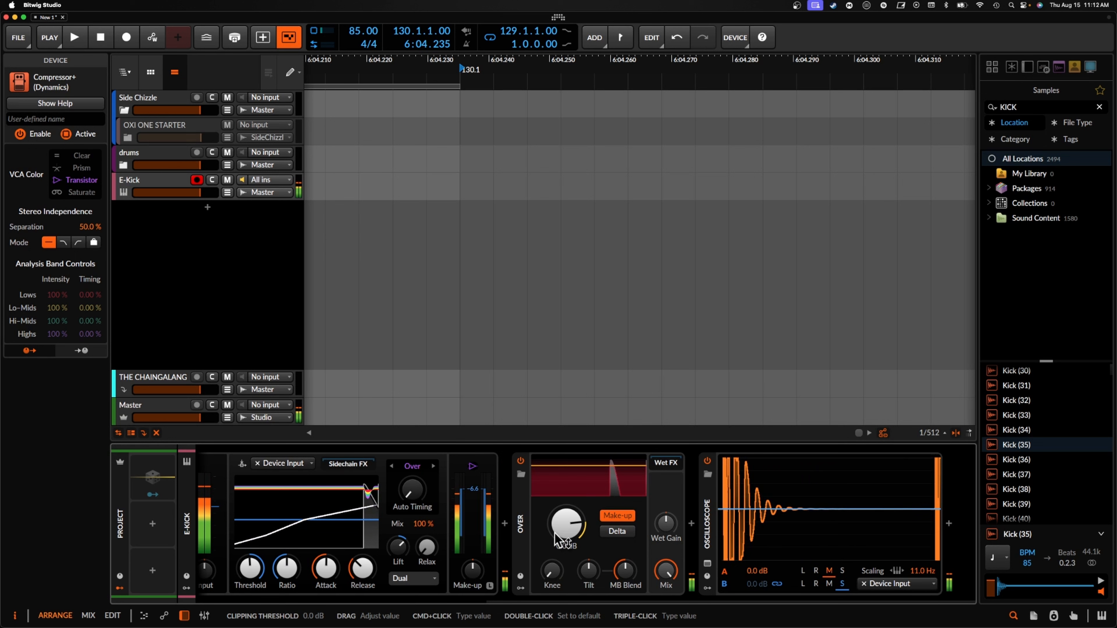
left_click_drag(555, 540, 554, 550)
left_click_drag(398, 547, 398, 548)
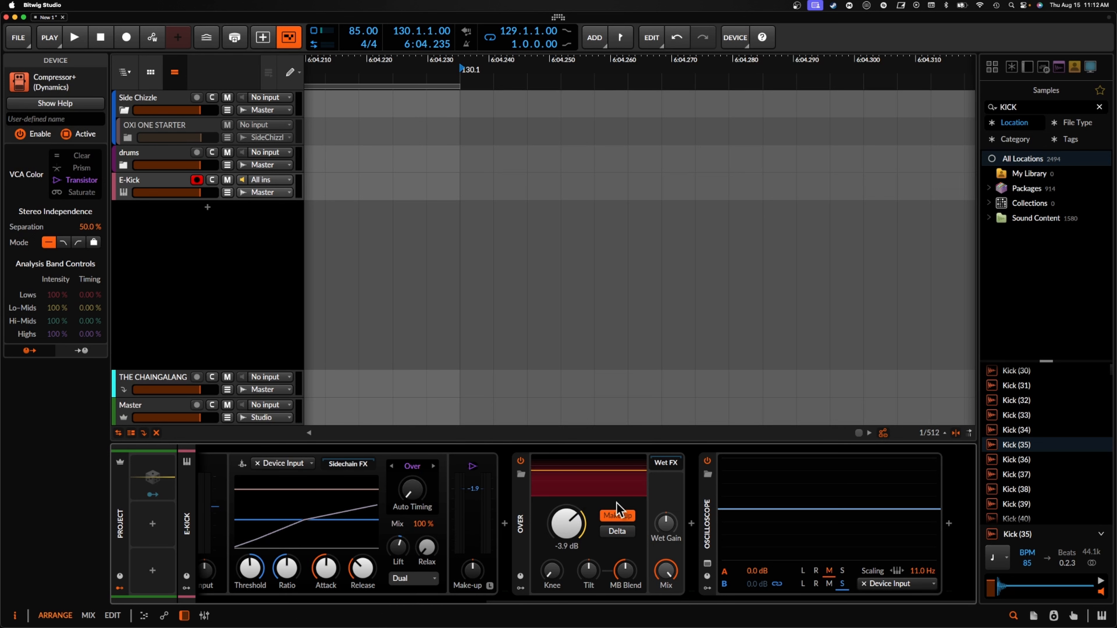
left_click_drag(567, 523, 566, 537)
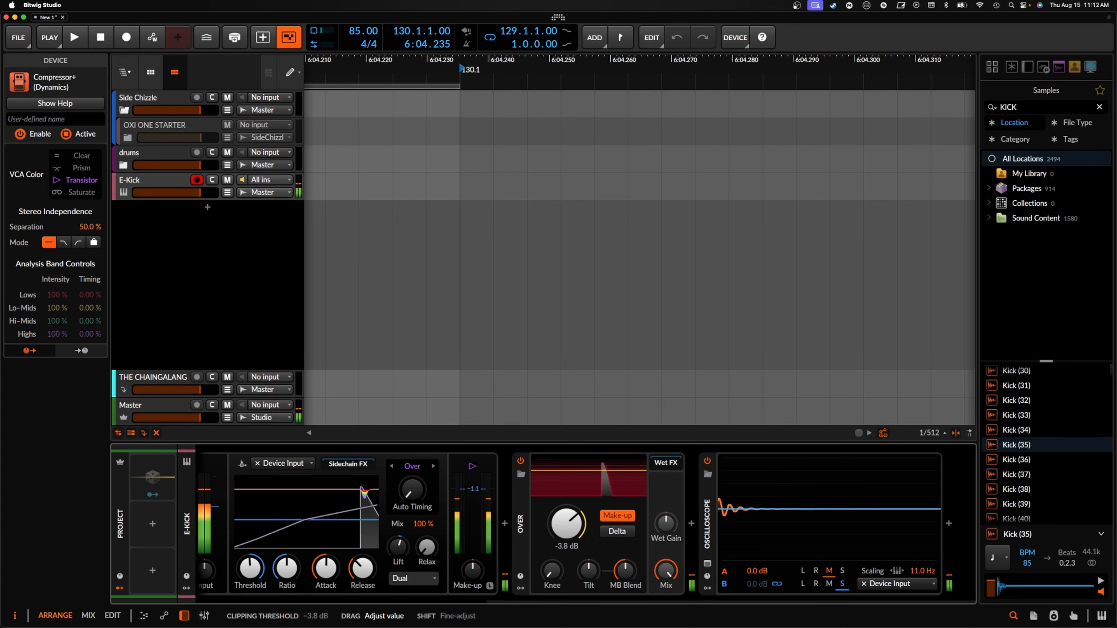
left_click_drag(566, 523, 567, 550)
Adjust E-Kick's oscillator decay to around 136 ms
scroll(577, 528, "left", 3)
scroll(577, 528, "left", 5)
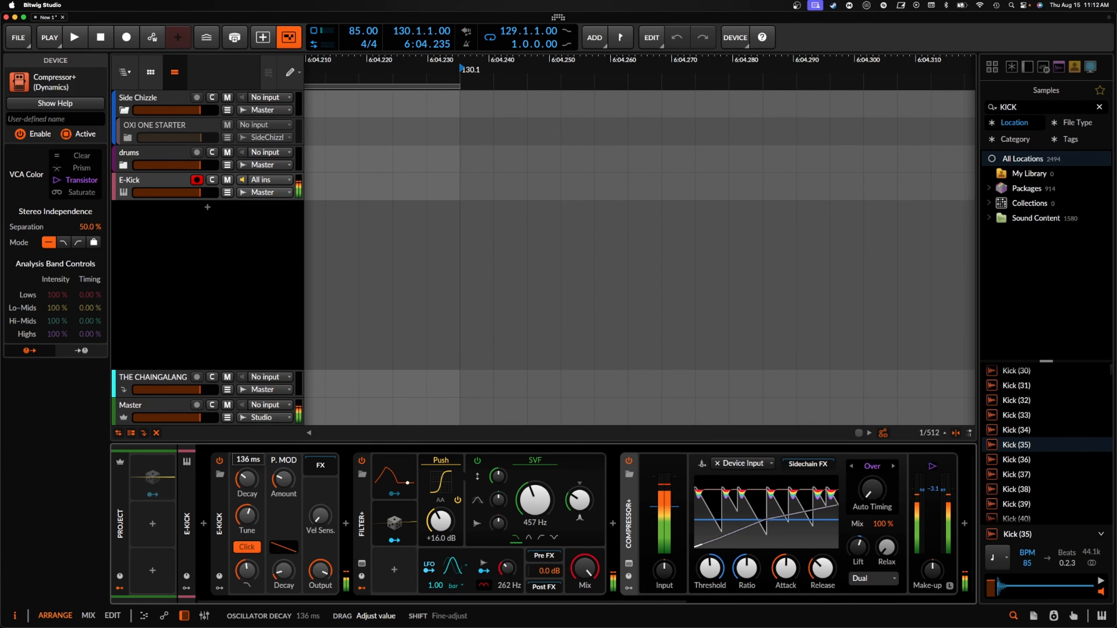
left_click_drag(254, 484, 255, 485)
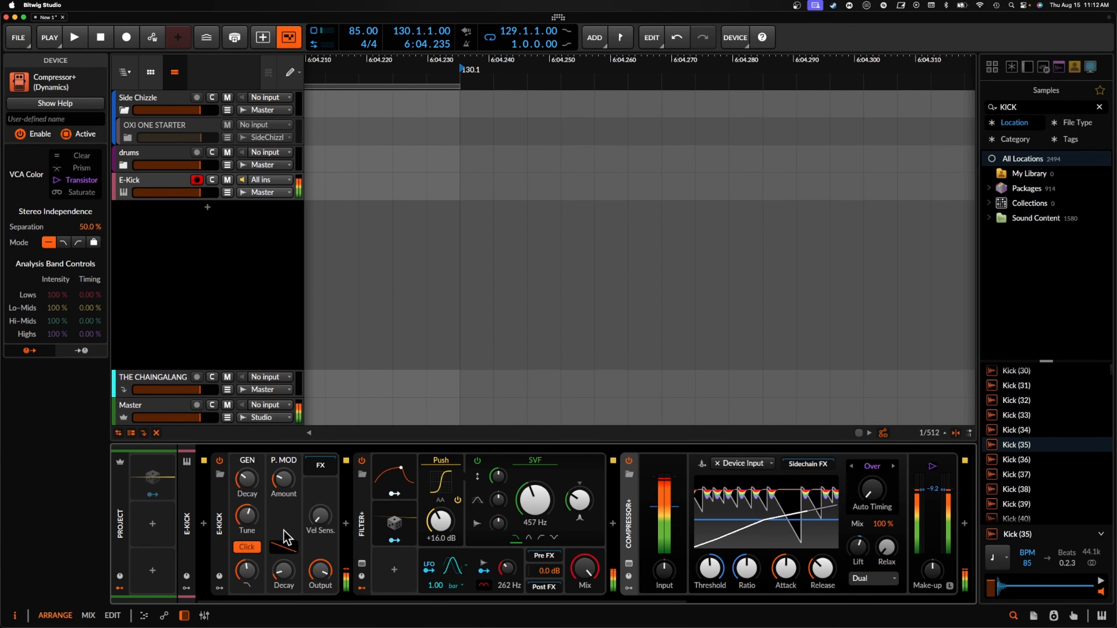
Collapse Filter+ and Compressor+ in the device chain, keeping E-Kick, Over and the oscilloscope expanded
scroll(285, 537, "right", 5)
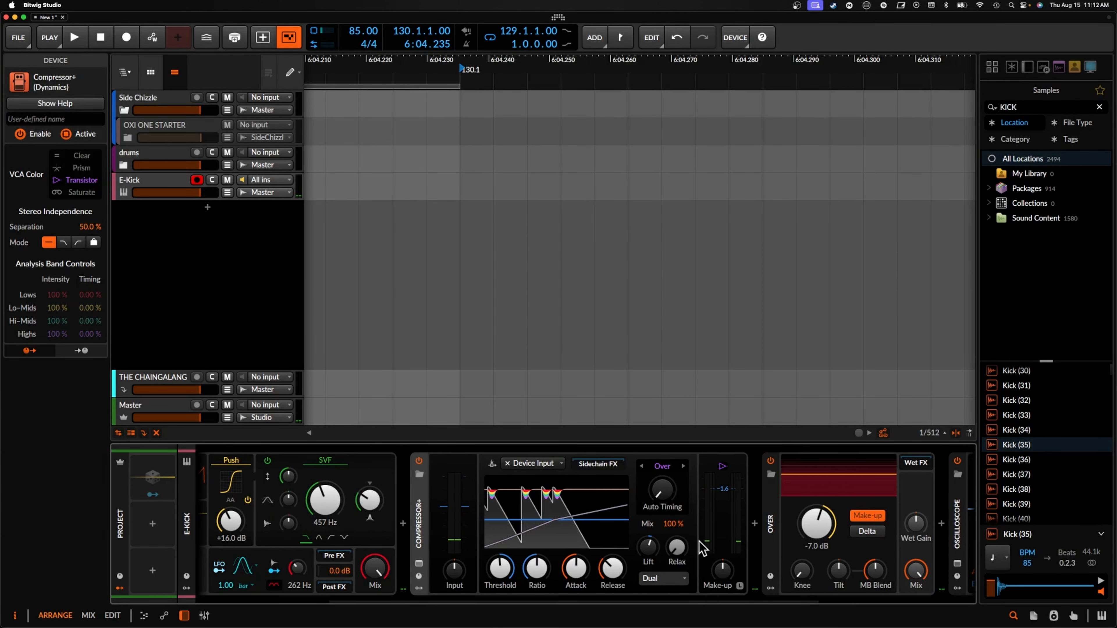
scroll(616, 559, "left", 5)
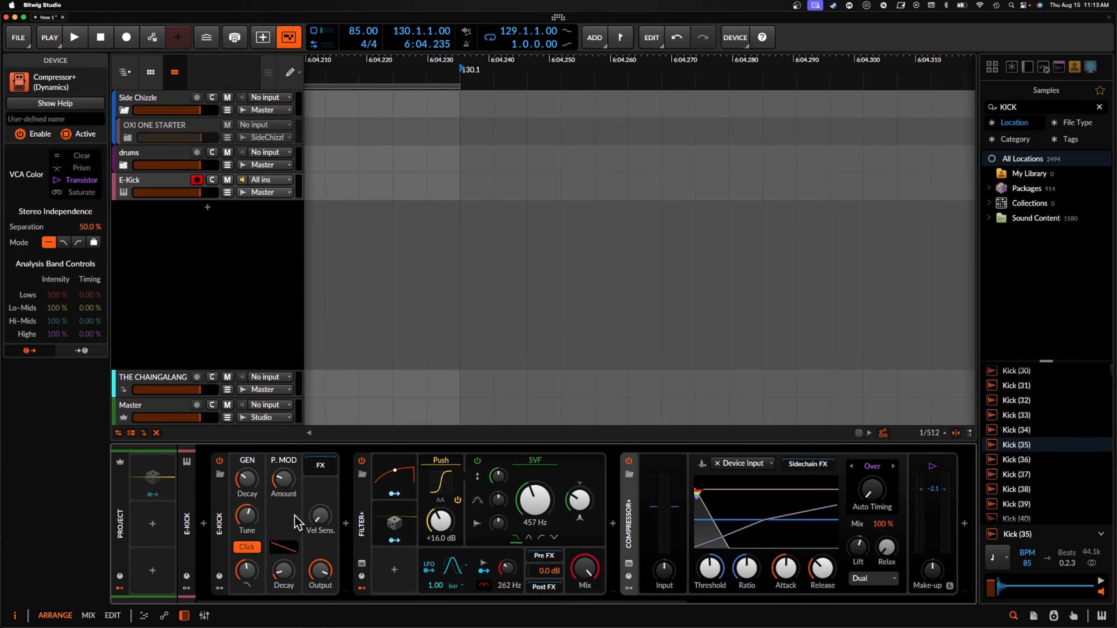
scroll(320, 554, "right", 5)
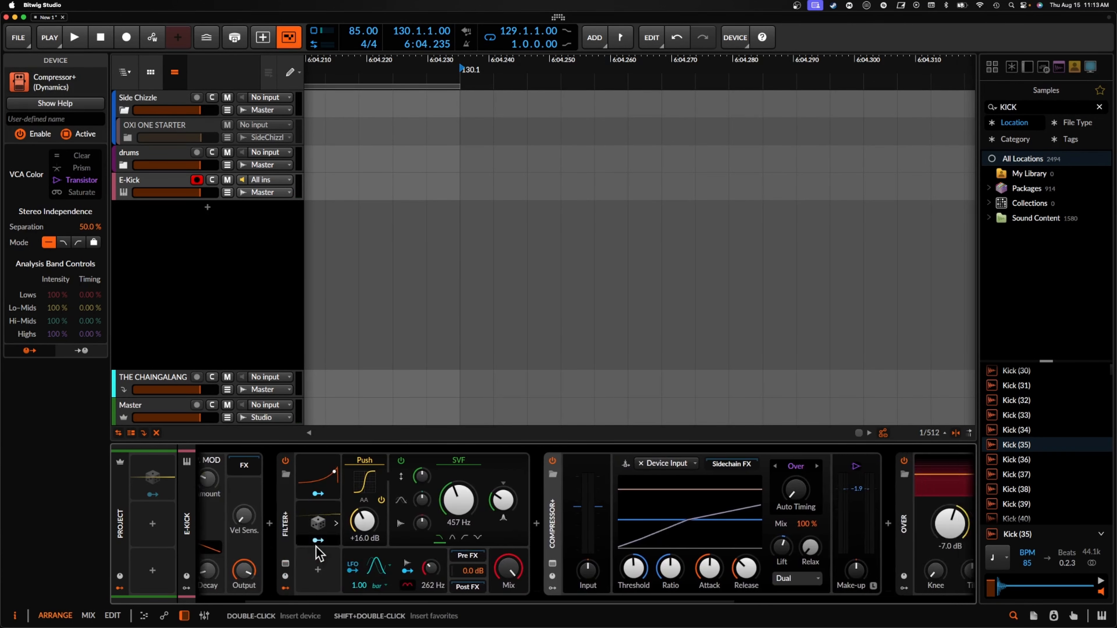
scroll(303, 555, "left", 5)
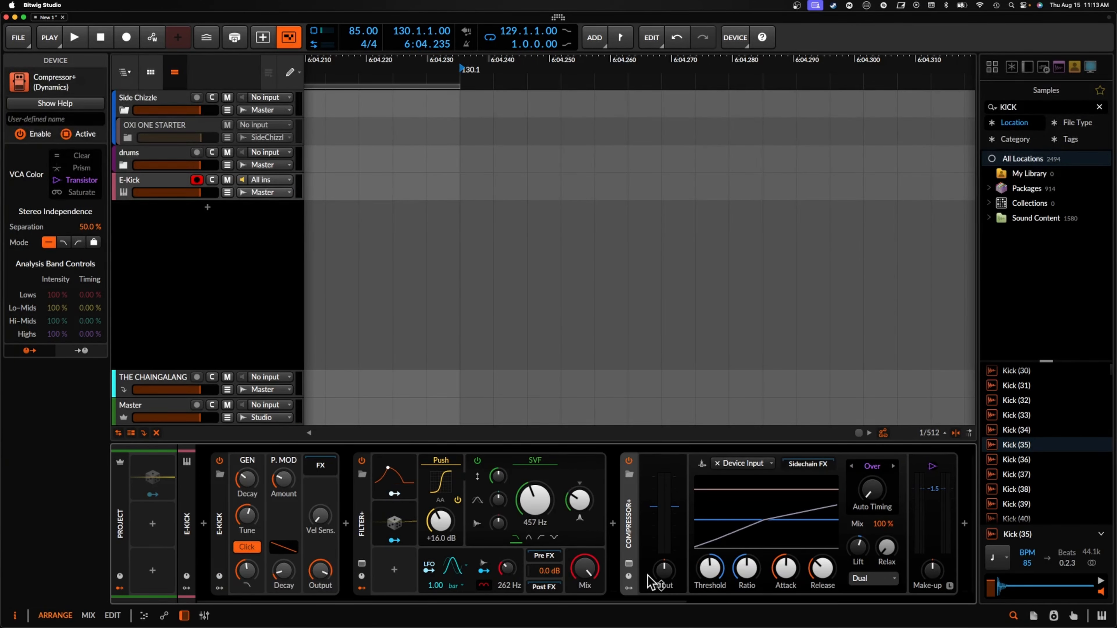
scroll(512, 528, "right", 3)
double_click(519, 510)
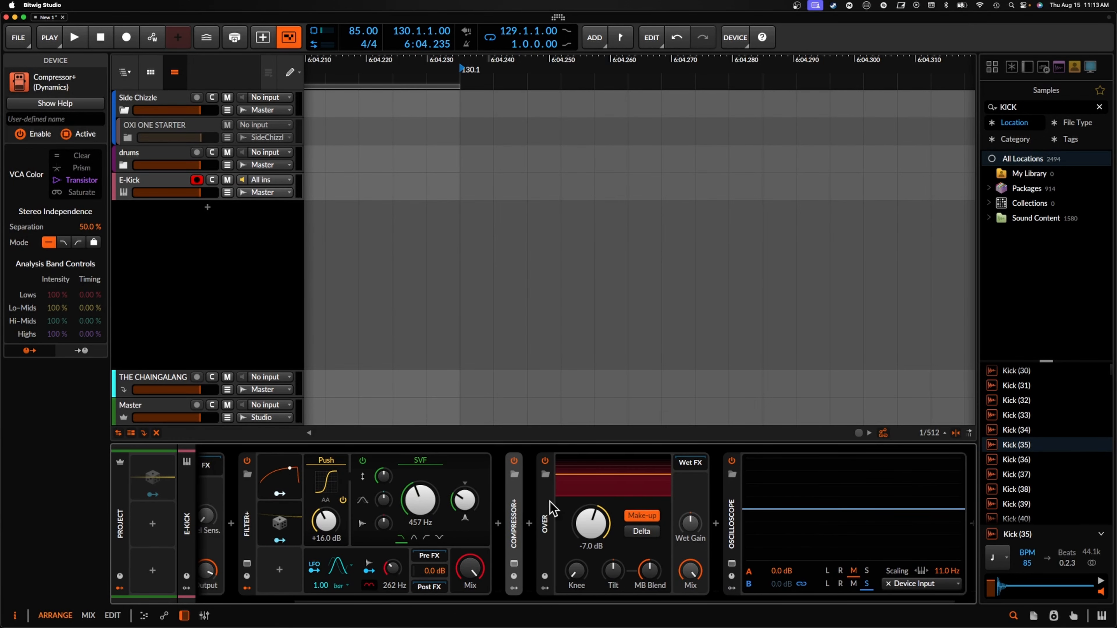
double_click(546, 510)
double_click(368, 511)
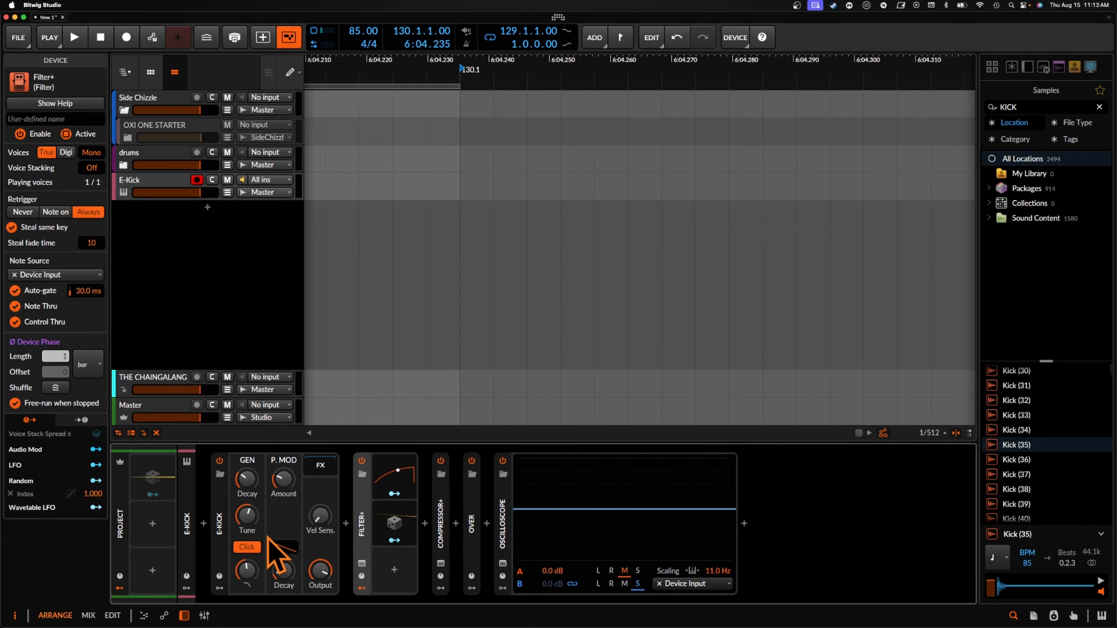
double_click(476, 499)
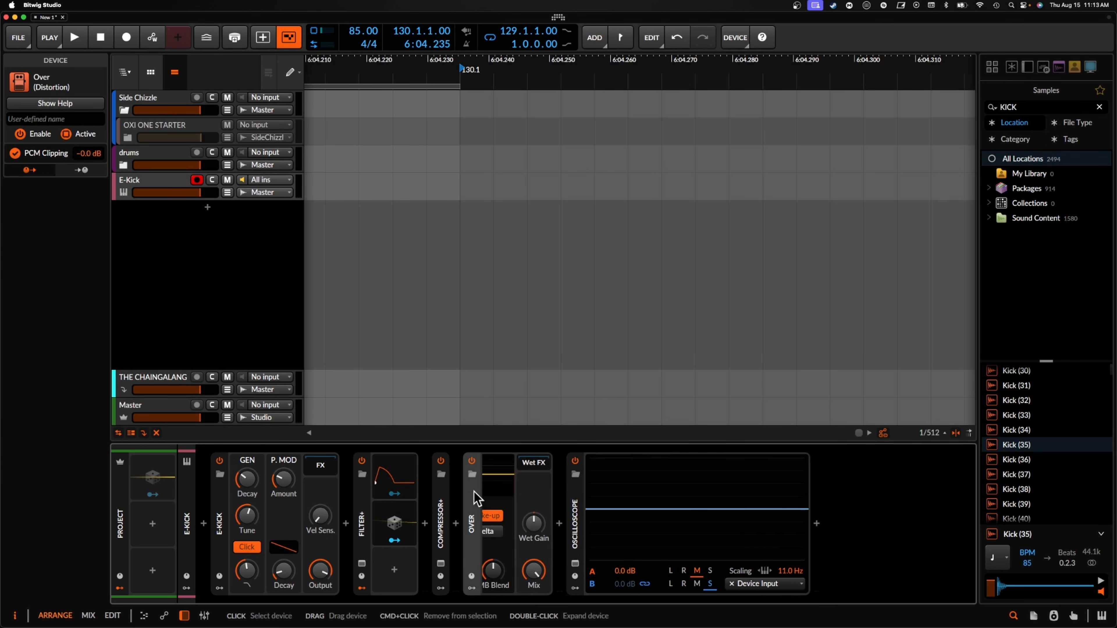
Experiment with E-Kick's pitch modulation by varying its amount, decay shape and decay time, and settle on a moderate amount
mouse_move(282, 480)
left_mouse_down()
mouse_move(281, 451)
mouse_move(282, 483)
mouse_move(283, 467)
left_mouse_up()
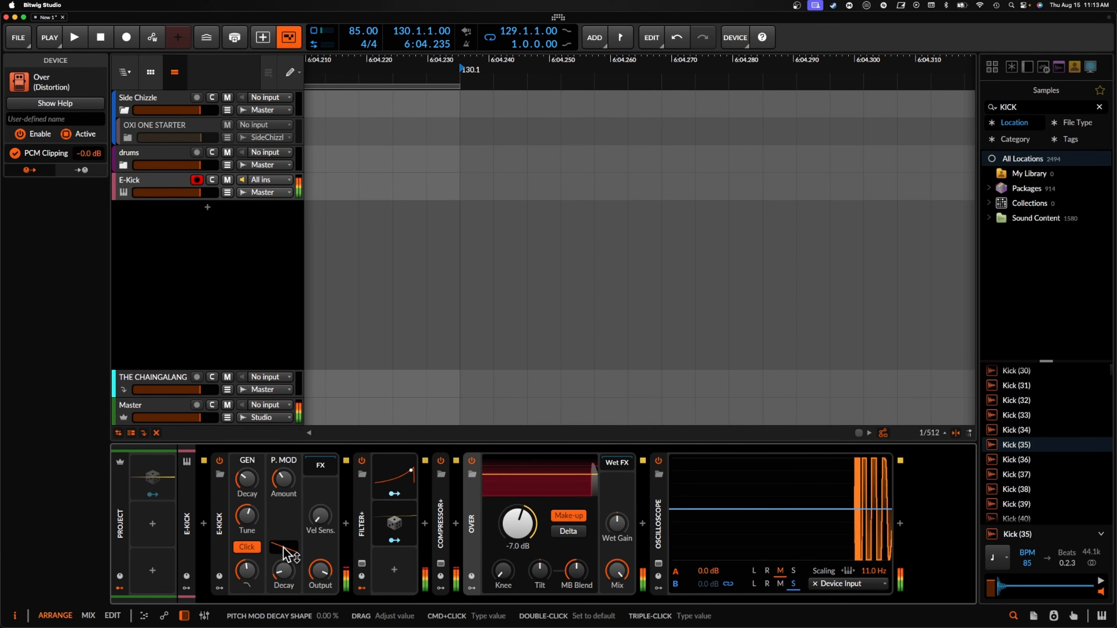
mouse_move(291, 565)
left_mouse_down()
mouse_move(283, 548)
mouse_move(284, 557)
left_mouse_up()
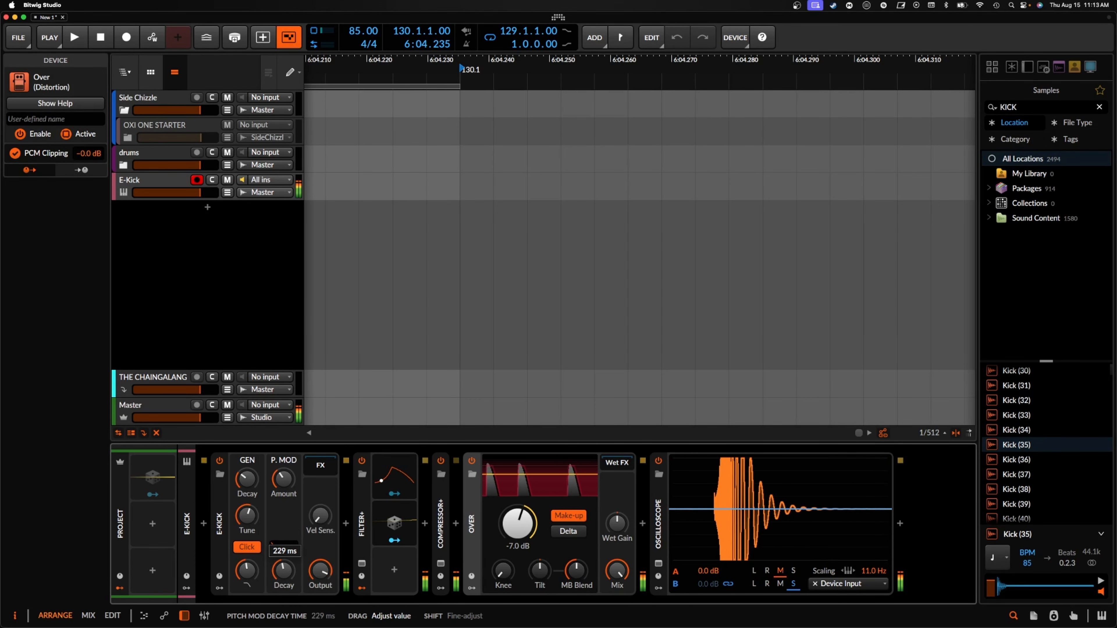
left_click_drag(284, 571, 285, 571)
left_click_drag(283, 480, 284, 480)
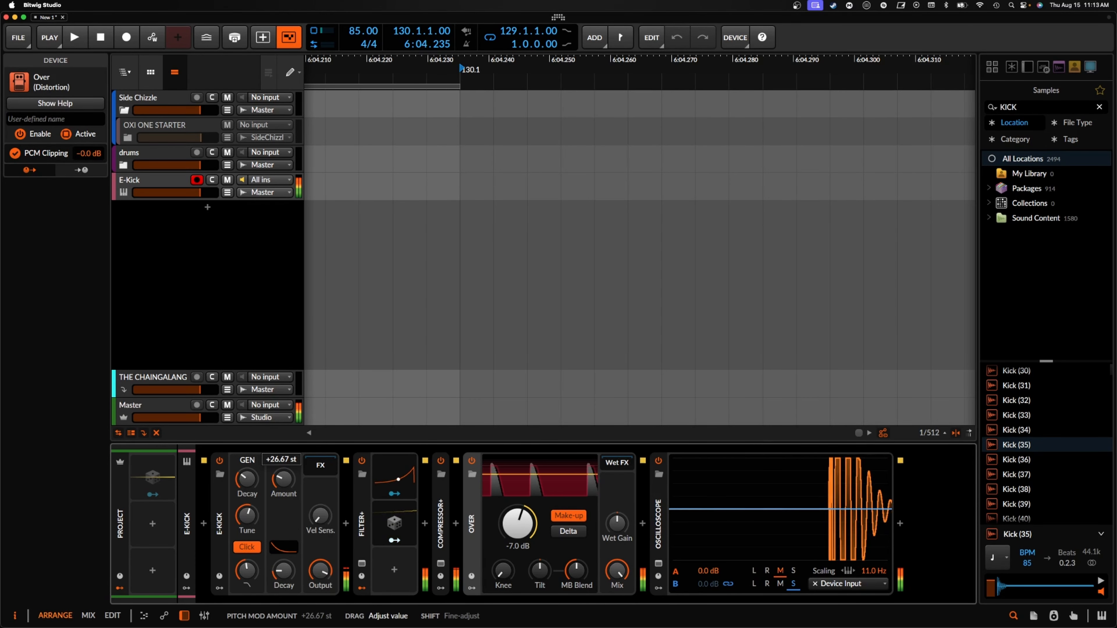
left_click_drag(283, 480, 284, 477)
left_click_drag(284, 571, 283, 571)
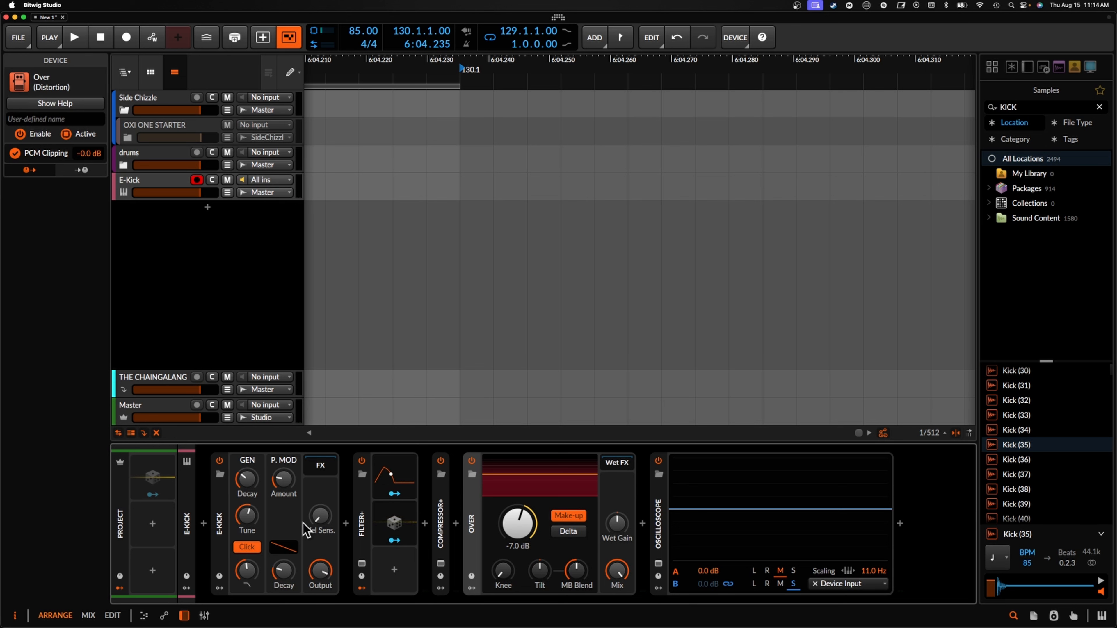
Try a much longer oscillator decay on E-Kick and bring it back to a short setting
mouse_move(247, 480)
left_mouse_down()
mouse_move(248, 460)
mouse_move(247, 478)
left_mouse_up()
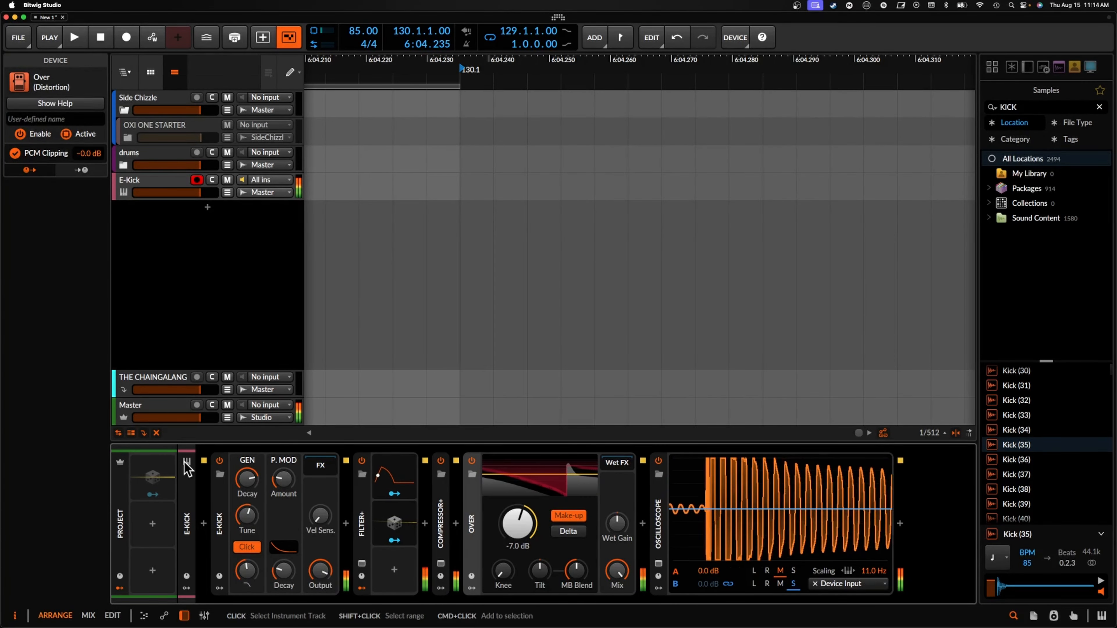
left_click_drag(247, 480, 247, 486)
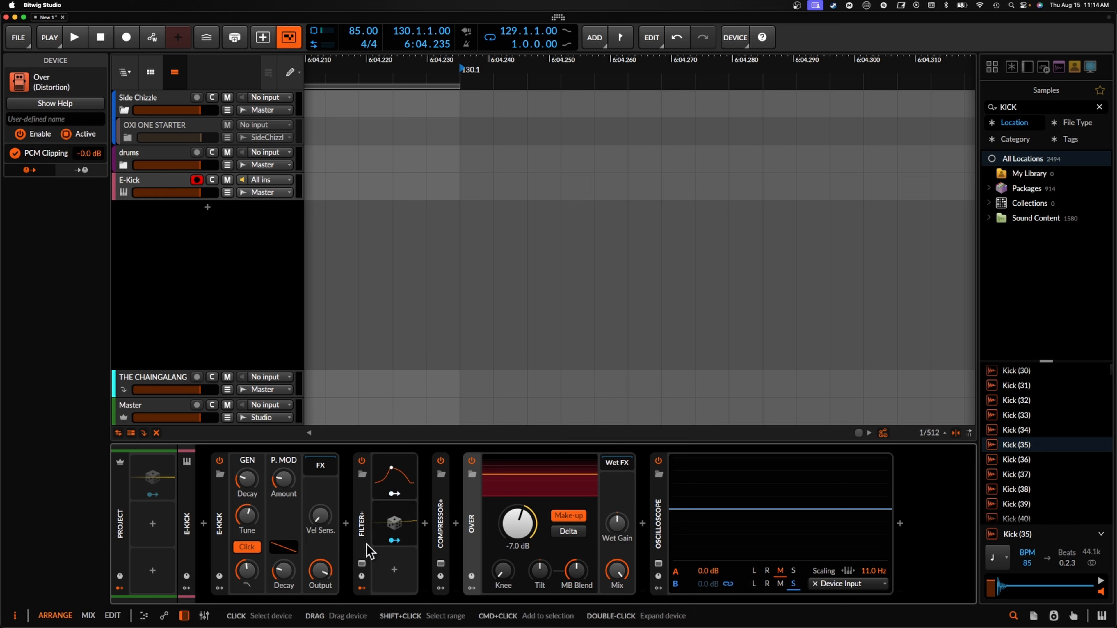
left_click_drag(252, 487, 250, 478)
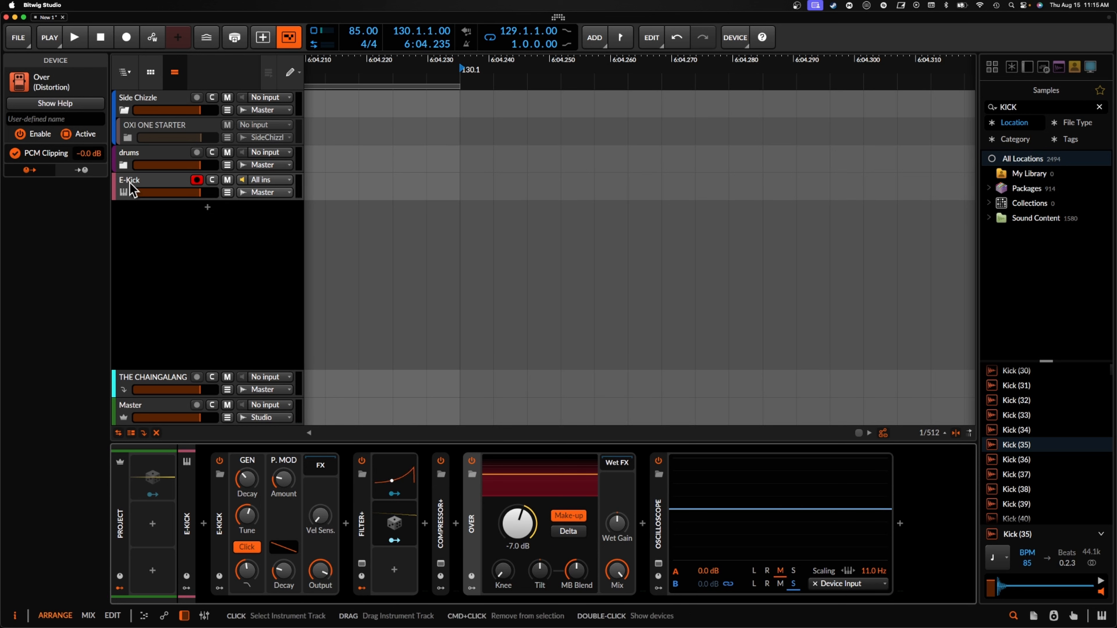
Group E-Kick into an Instrument Layer and add a Sampler as a second layer
left_click(224, 520)
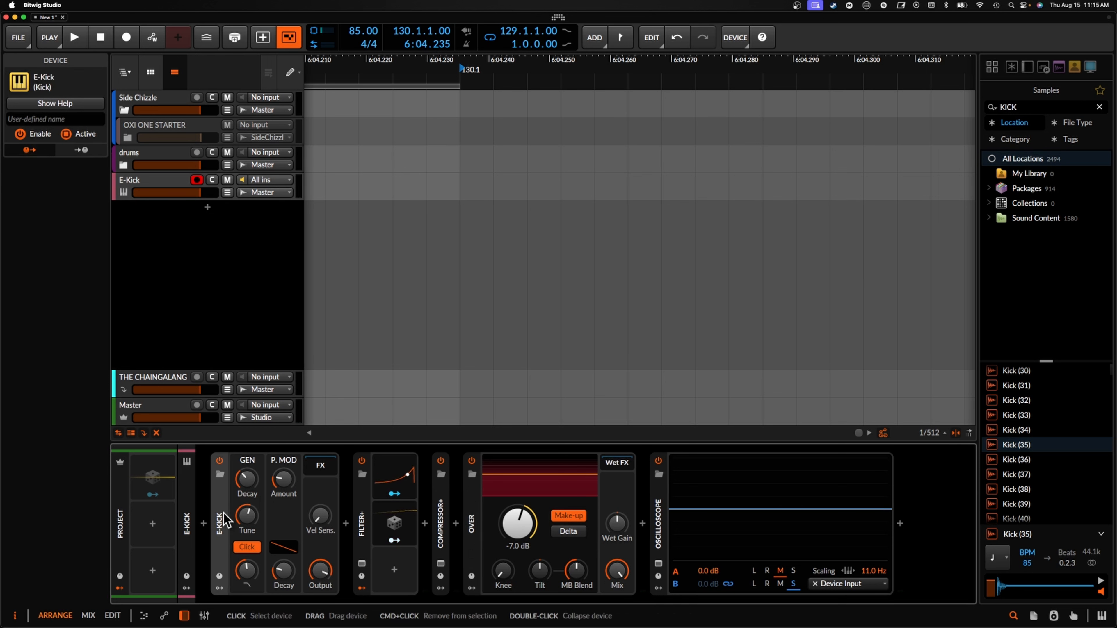
key("super+g")
left_click(287, 484)
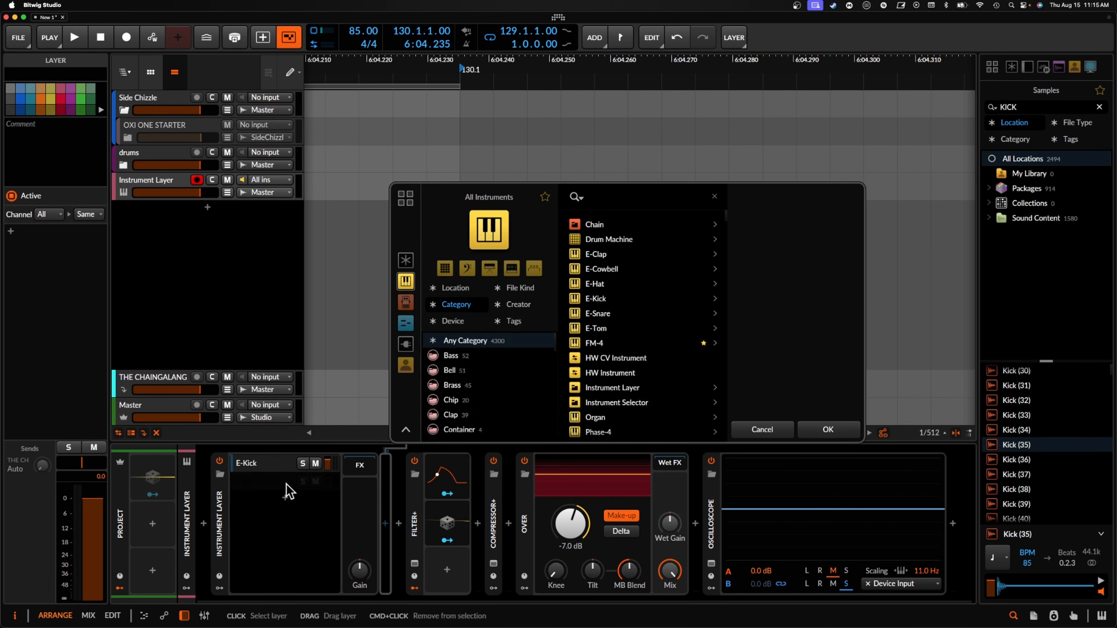
type("SAMPLER")
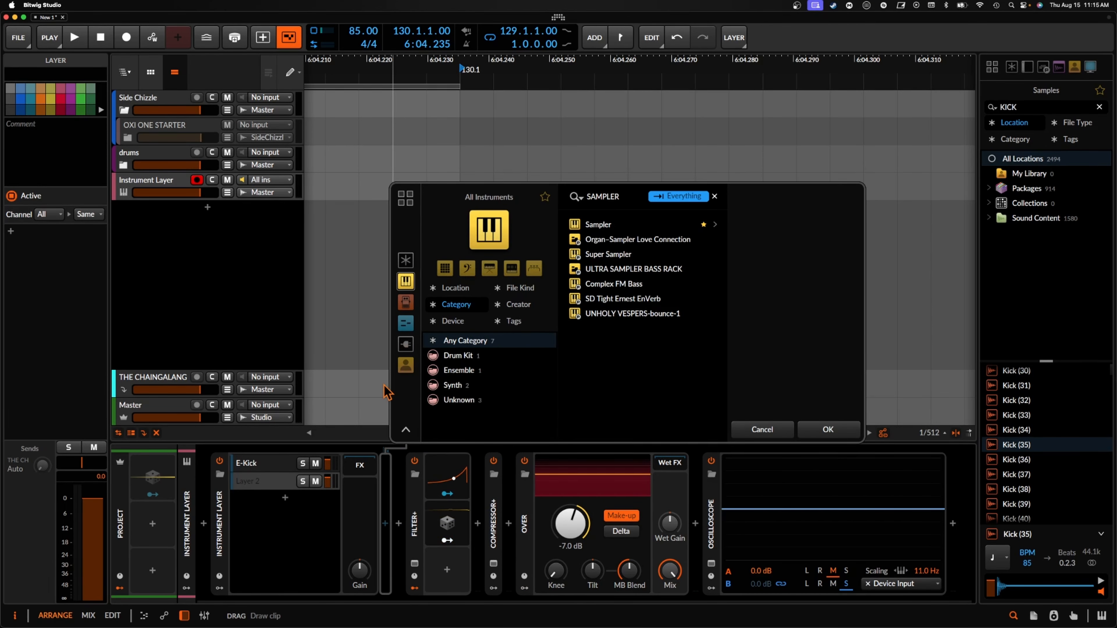
left_click(597, 223)
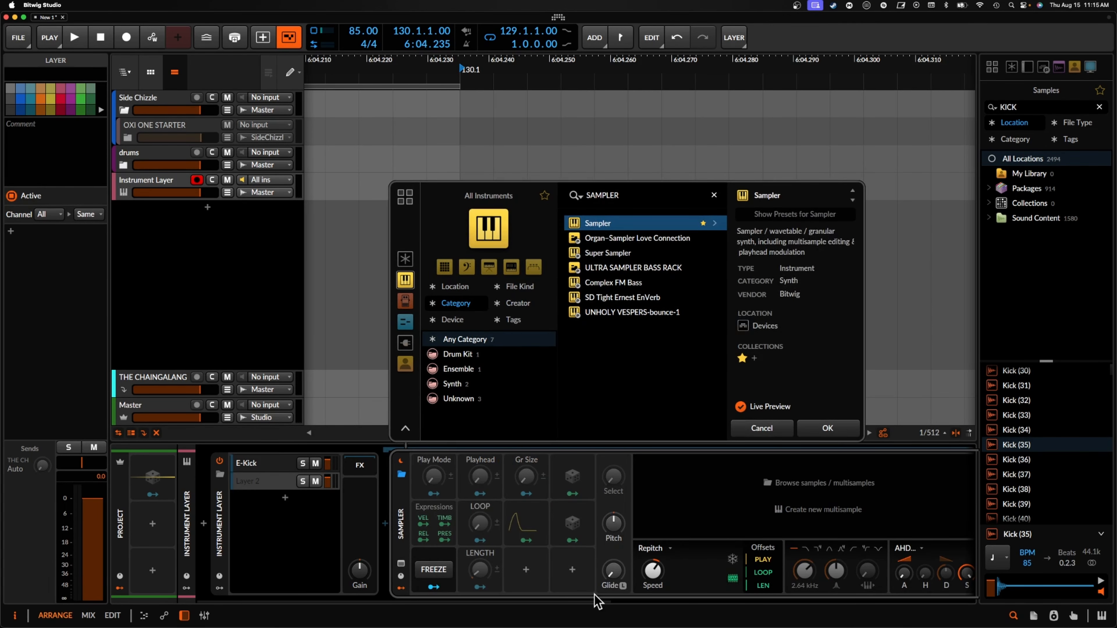
left_click(838, 430)
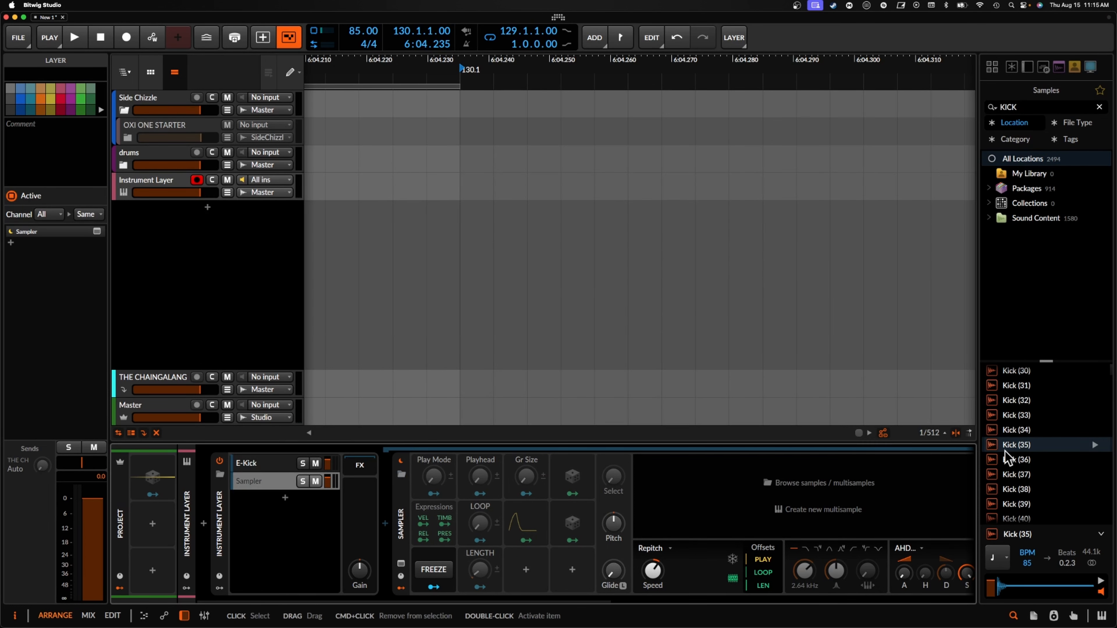
Audition kick samples from the browser and load Kick (39) into the Sampler layer
scroll(1009, 455, "down", 5)
left_click(1026, 444)
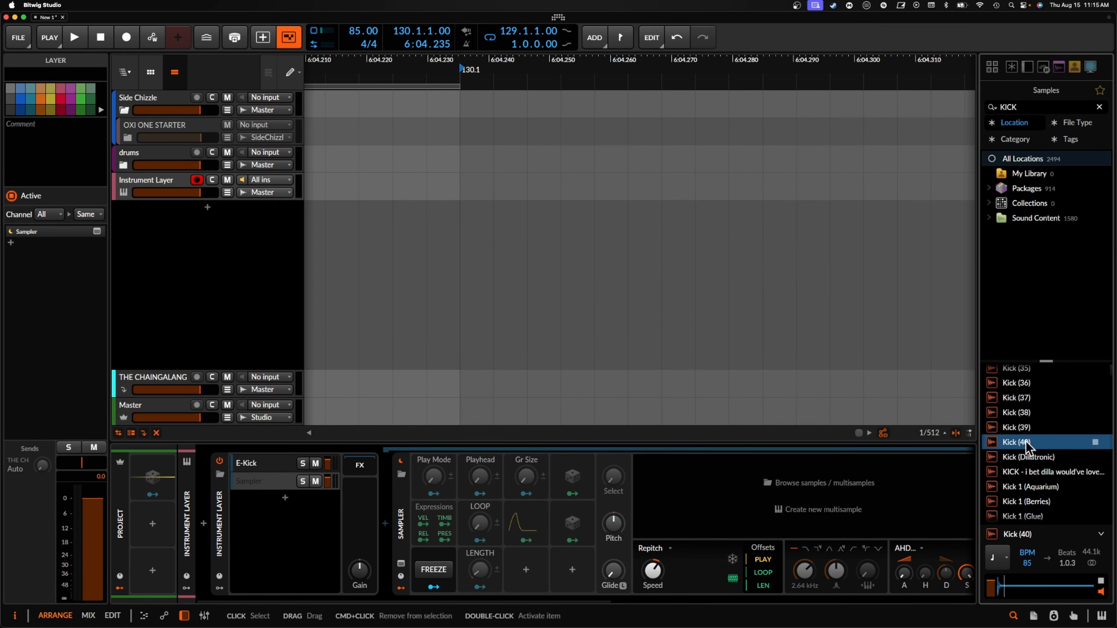
left_click(1023, 433)
left_click_drag(1024, 435, 831, 484)
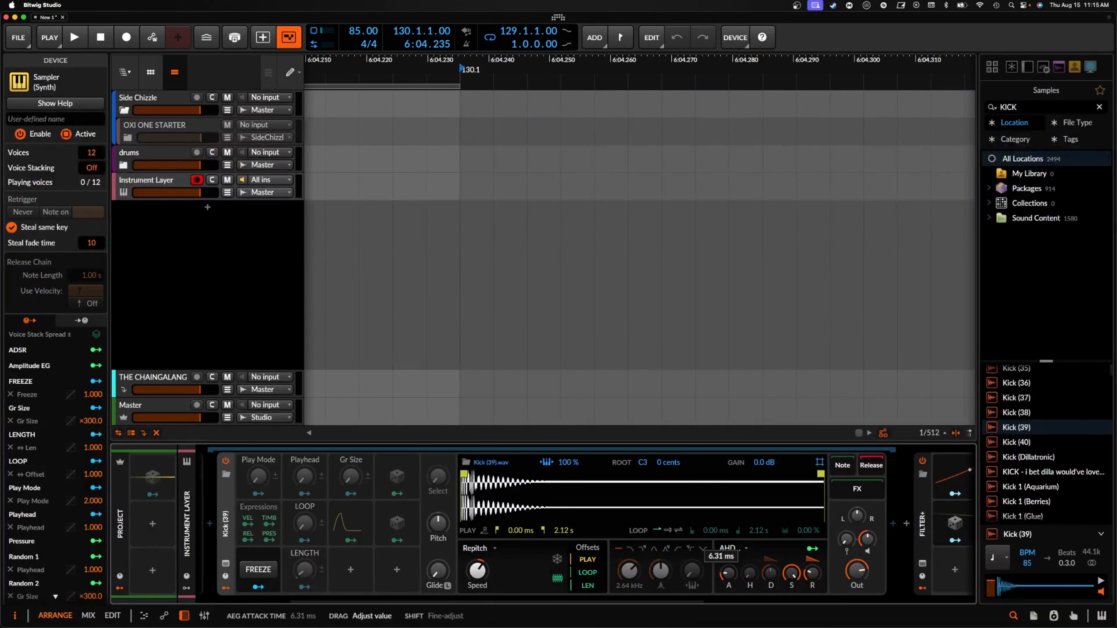
Adjust the Sampler's amplitude attack and set the root note of the Kick (39) sample to E0
left_click_drag(729, 572, 728, 547)
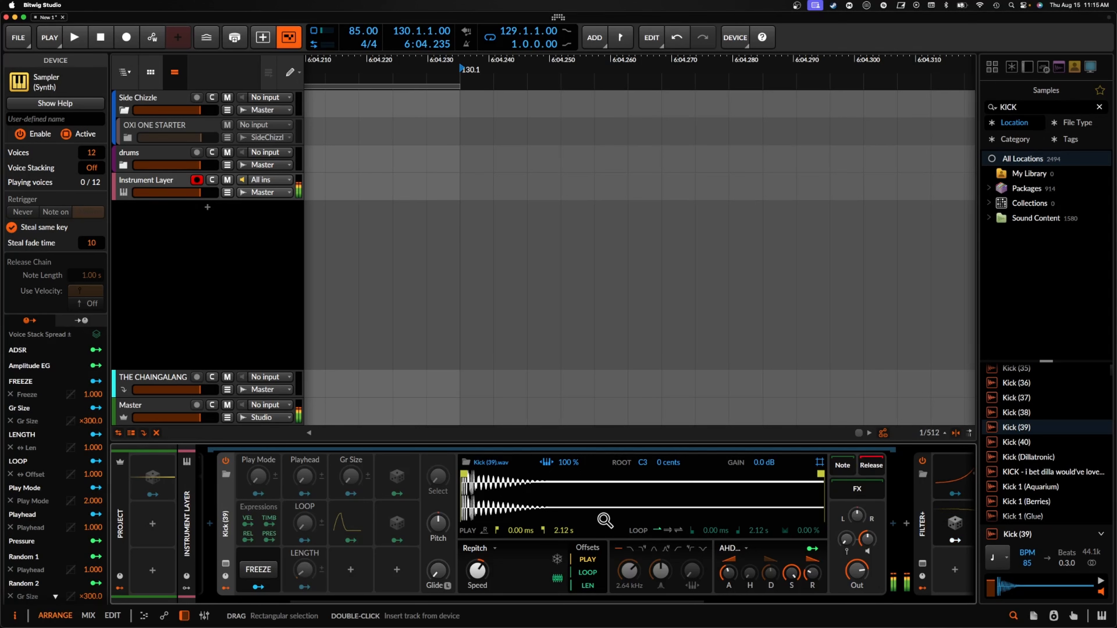
mouse_move(644, 463)
left_mouse_down()
mouse_move(644, 493)
mouse_move(645, 472)
left_mouse_up()
scroll(645, 463, "right", 5)
scroll(643, 462, "right", 2)
mouse_move(333, 463)
left_mouse_down()
mouse_move(333, 478)
mouse_move(336, 467)
left_mouse_up()
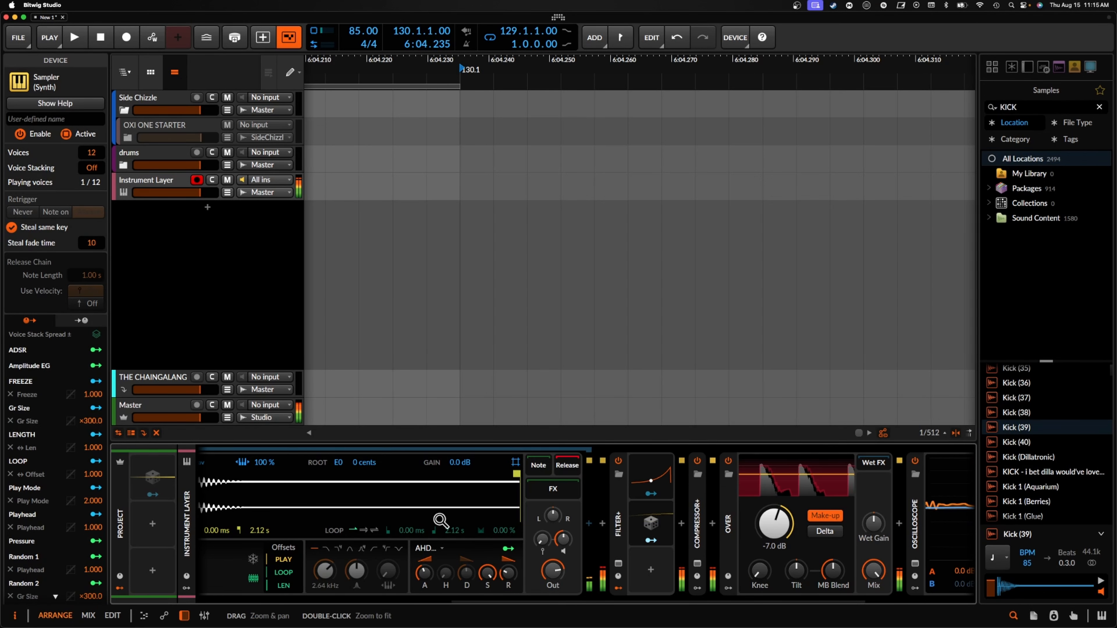
scroll(440, 476, "right", 5)
scroll(488, 468, "left", 7)
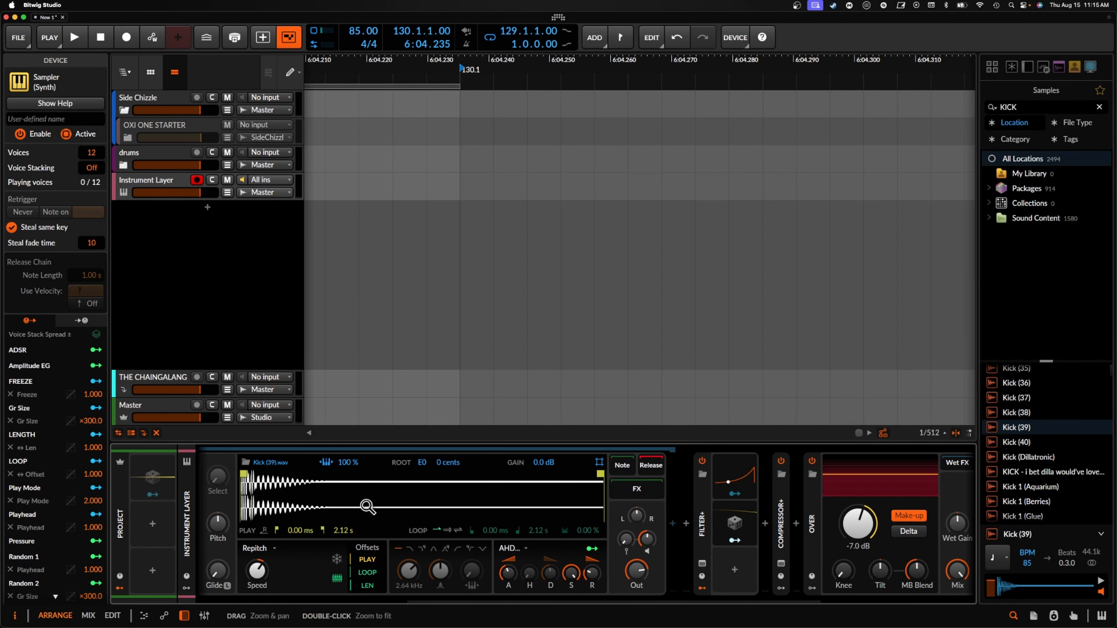
scroll(705, 502, "left", 4)
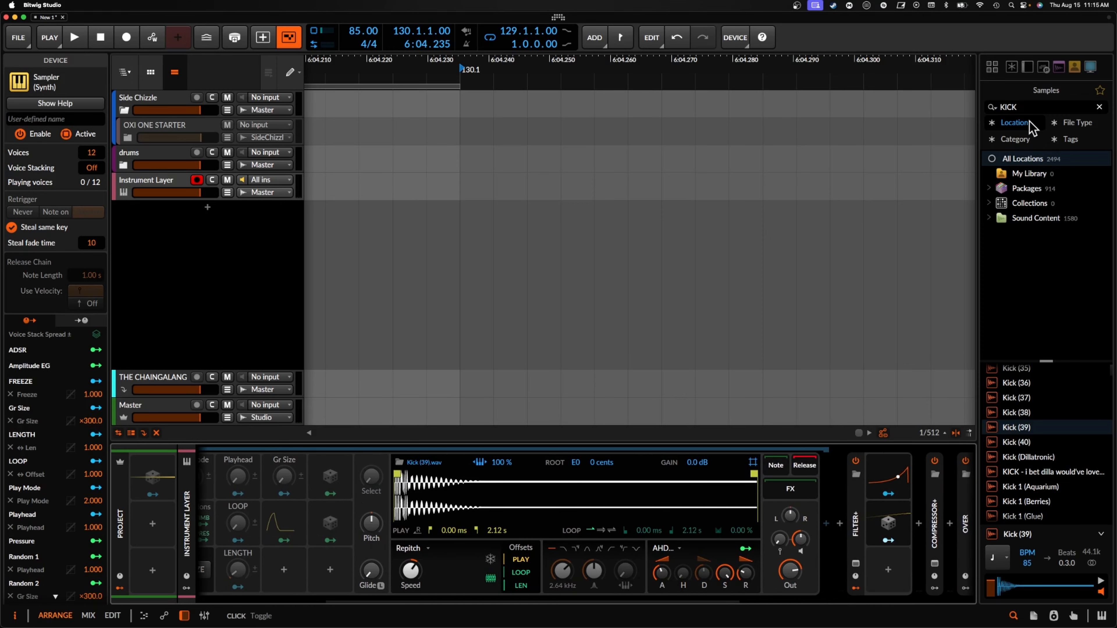
Search the samples for FOLEY and replace the Sampler's kick with [cctt] butterfly4
left_click(1027, 107)
key("BackSpace")
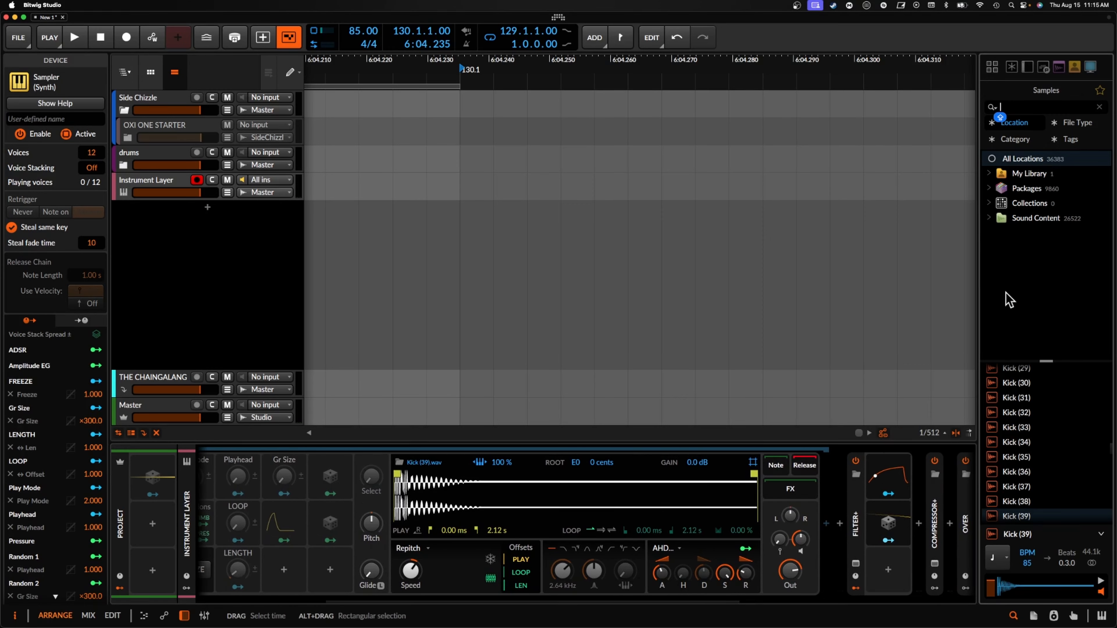
type("FOLEY")
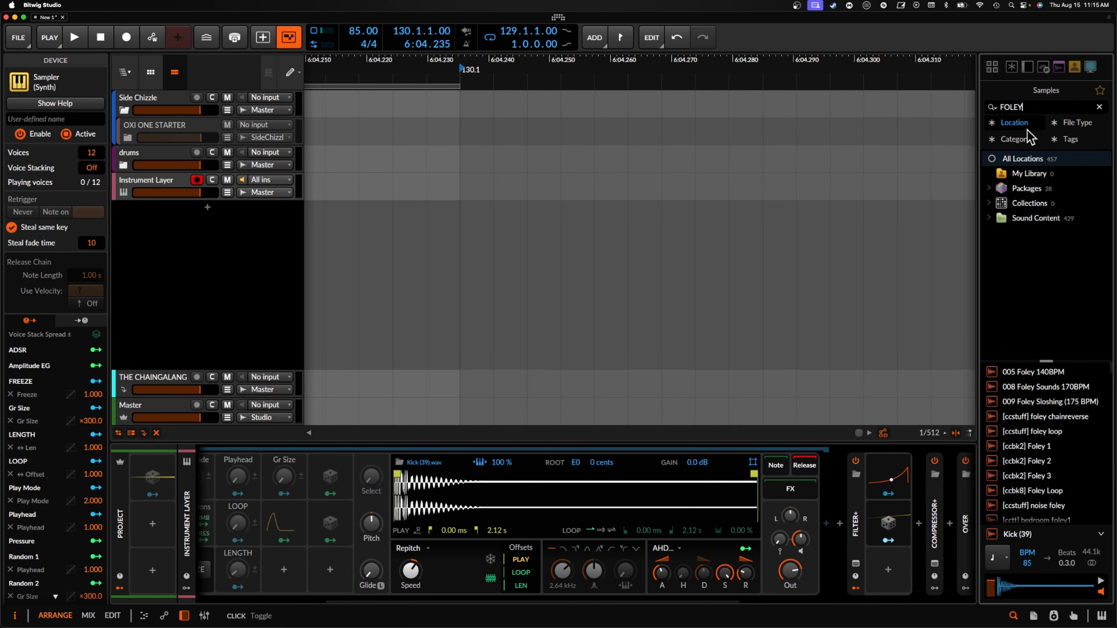
scroll(1074, 437, "down", 5)
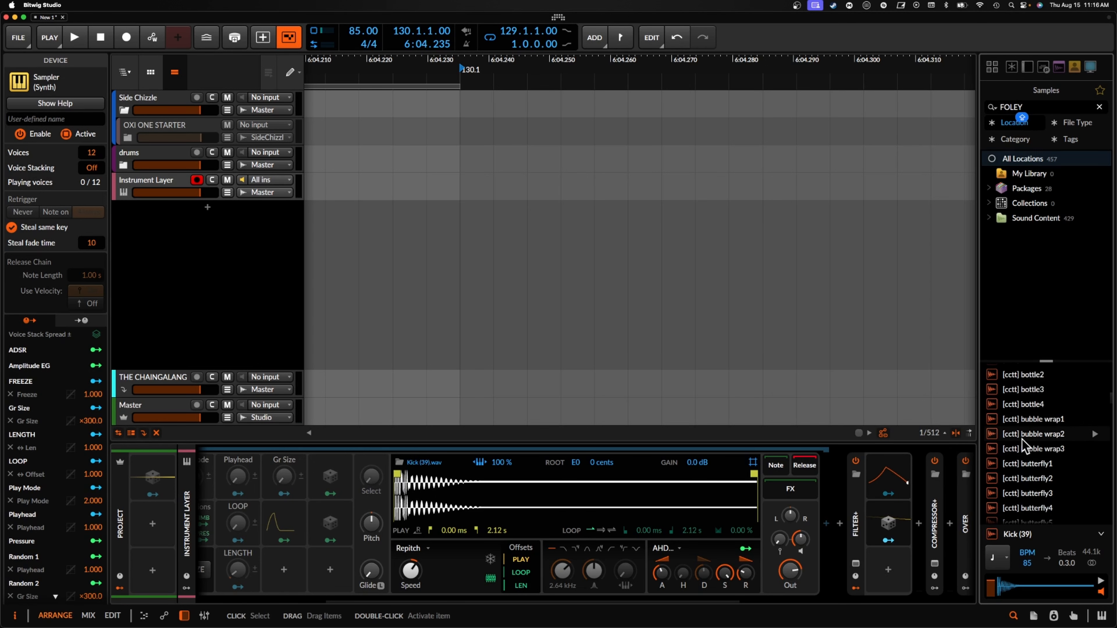
scroll(1023, 446, "down", 3)
left_click_drag(1027, 445, 535, 503)
Set the foley sample's root note to F3 and its play end to 135 ms
mouse_move(585, 463)
left_mouse_down()
mouse_move(585, 502)
mouse_move(586, 462)
left_mouse_up()
left_click_drag(586, 464, 587, 445)
left_click_drag(750, 479, 468, 484)
Set the Sampler's voice gain to +7.0 dB and shorten its amplitude decay to 168 ms
mouse_move(725, 572)
left_mouse_down()
mouse_move(724, 621)
mouse_move(703, 566)
left_mouse_up()
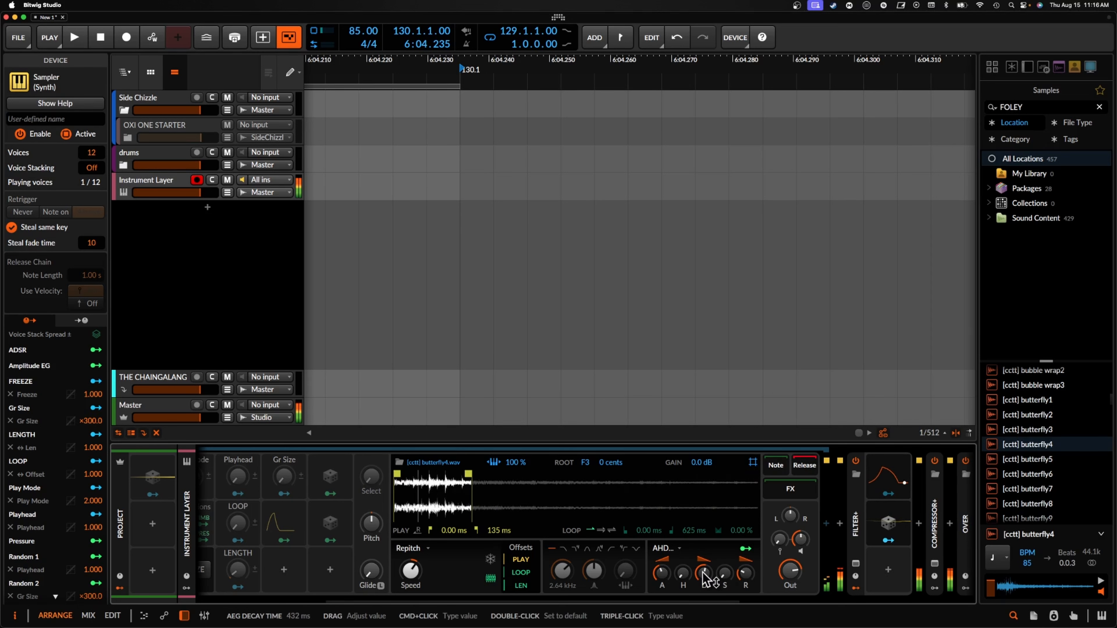
left_click_drag(798, 541, 799, 523)
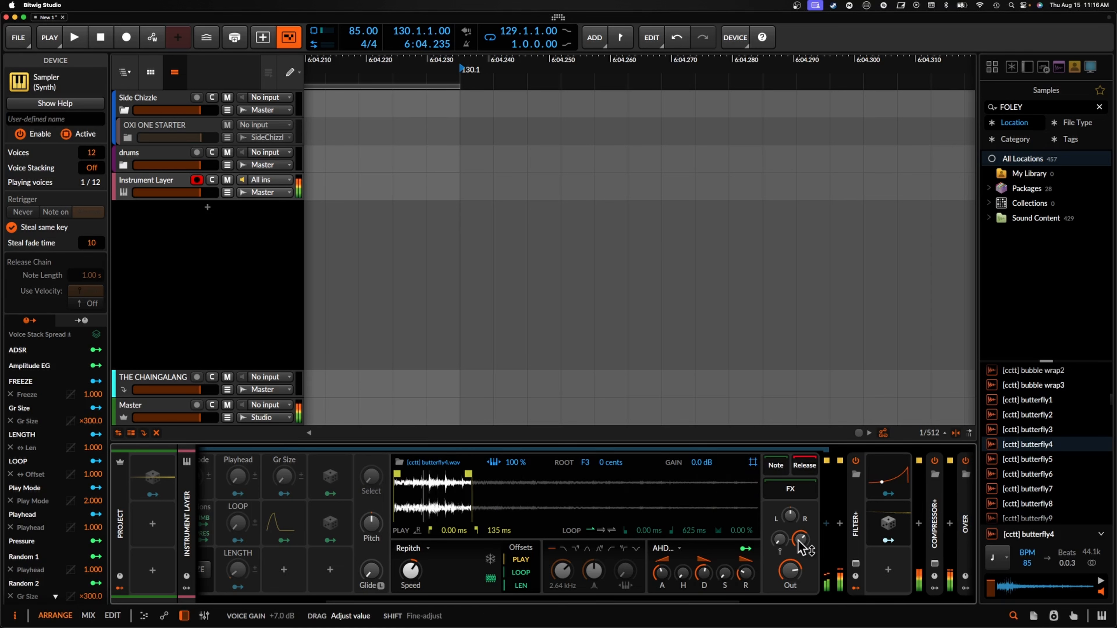
mouse_move(703, 575)
left_mouse_down()
mouse_move(662, 567)
mouse_move(703, 572)
left_mouse_up()
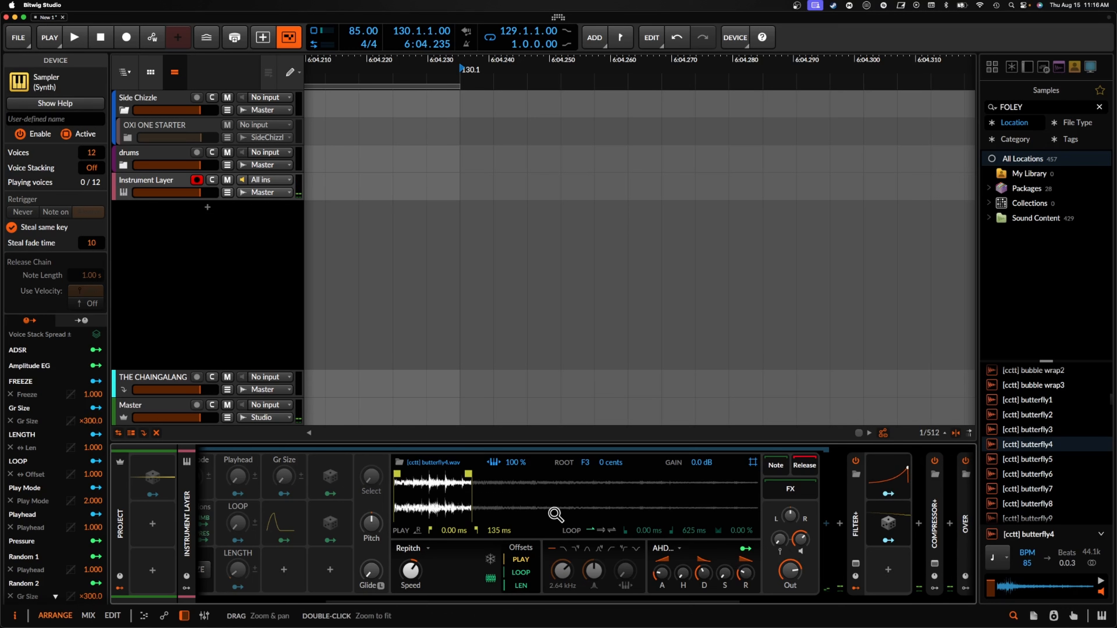
Retune the foley sample's root note to G#2 and lengthen it with a 324 ms play end and a 653 ms amplitude decay
left_click_drag(585, 462, 586, 468)
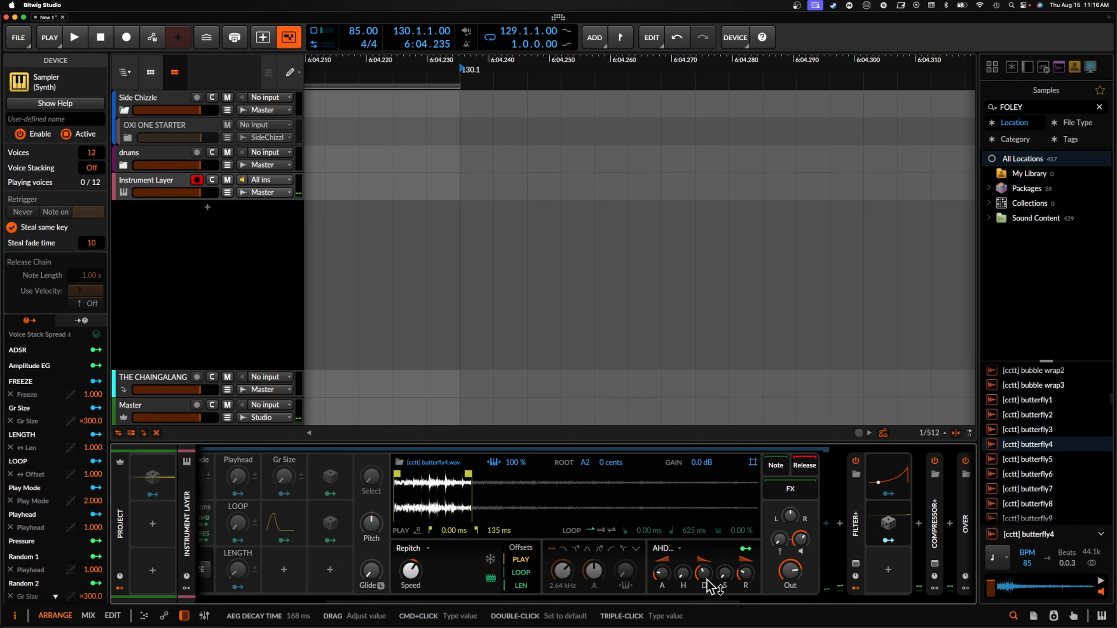
mouse_move(469, 475)
left_mouse_down()
mouse_move(618, 476)
mouse_move(579, 476)
left_mouse_up()
left_click_drag(707, 580, 706, 590)
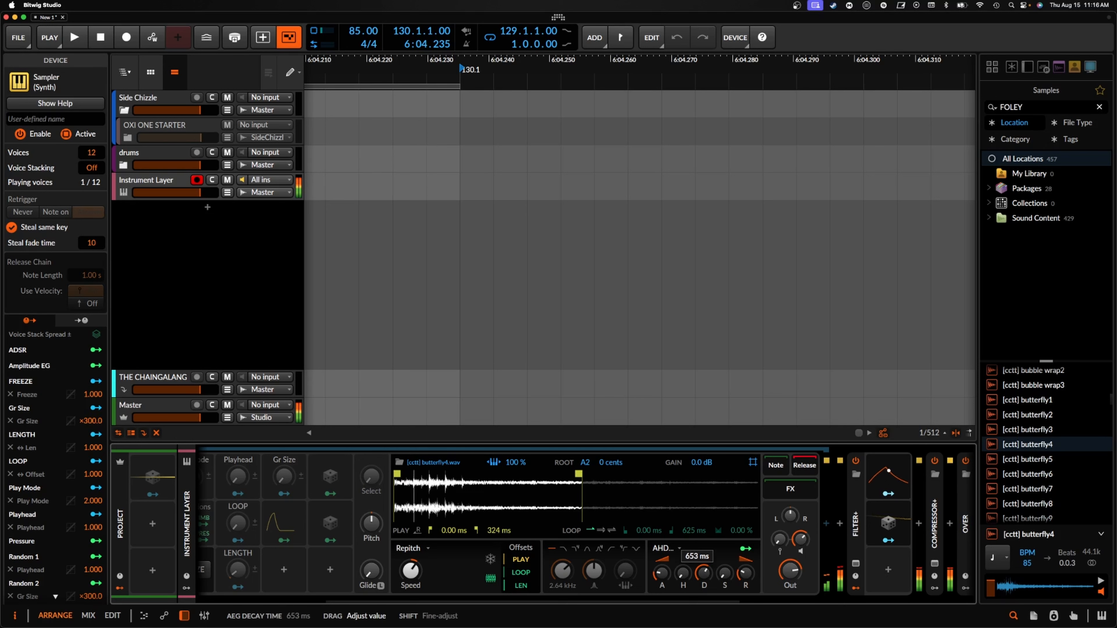
mouse_move(585, 464)
left_mouse_down()
mouse_move(585, 433)
mouse_move(585, 467)
left_mouse_up()
Hide the Sampler's modulators and collapse it in the device chain, keeping Filter+ collapsed as well
scroll(544, 499, "right", 4)
scroll(524, 499, "left", 10)
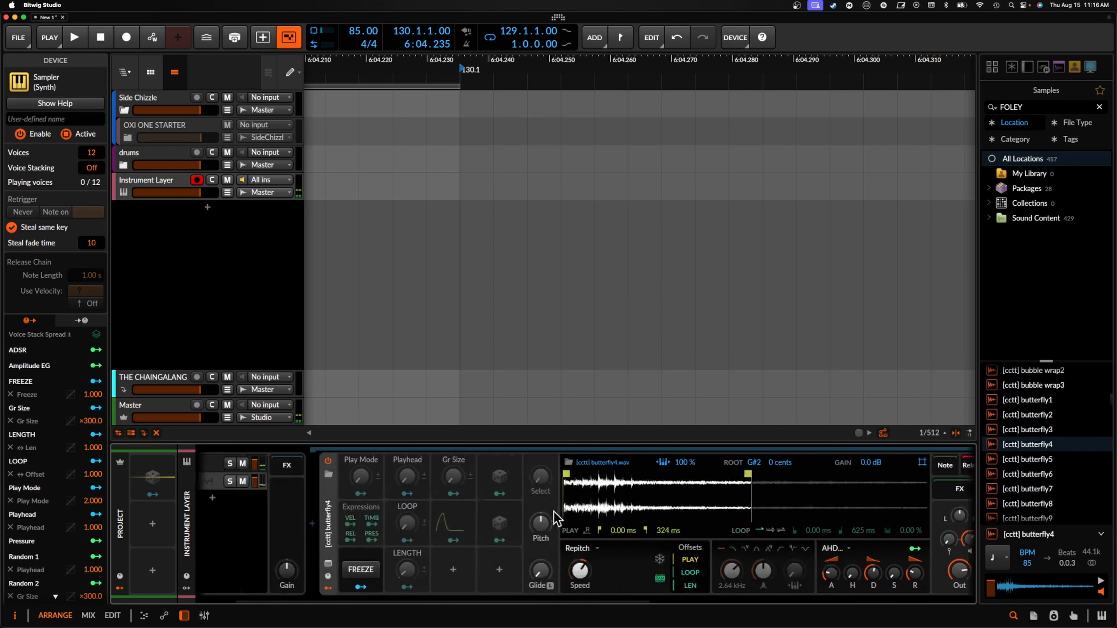
double_click(404, 508)
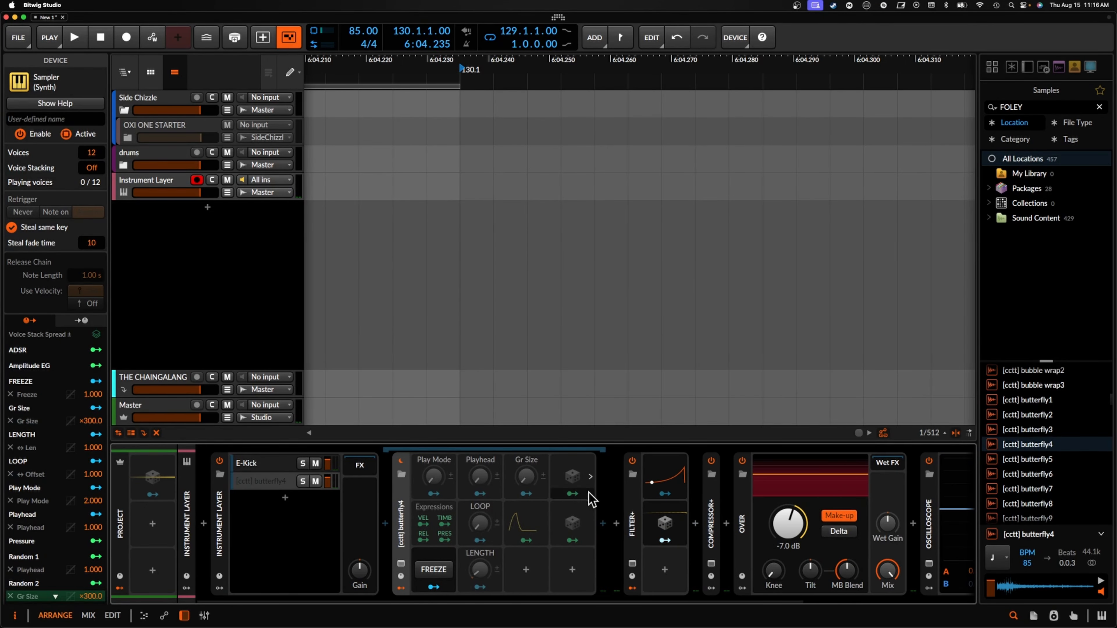
double_click(633, 512)
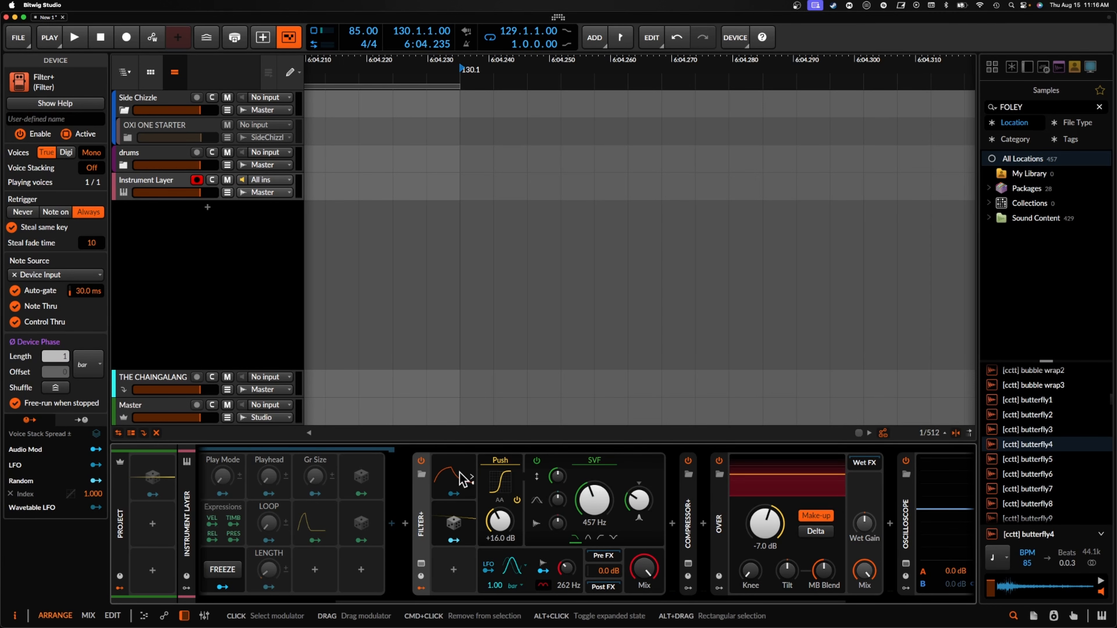
double_click(422, 506)
scroll(423, 506, "left", 5)
double_click(404, 506)
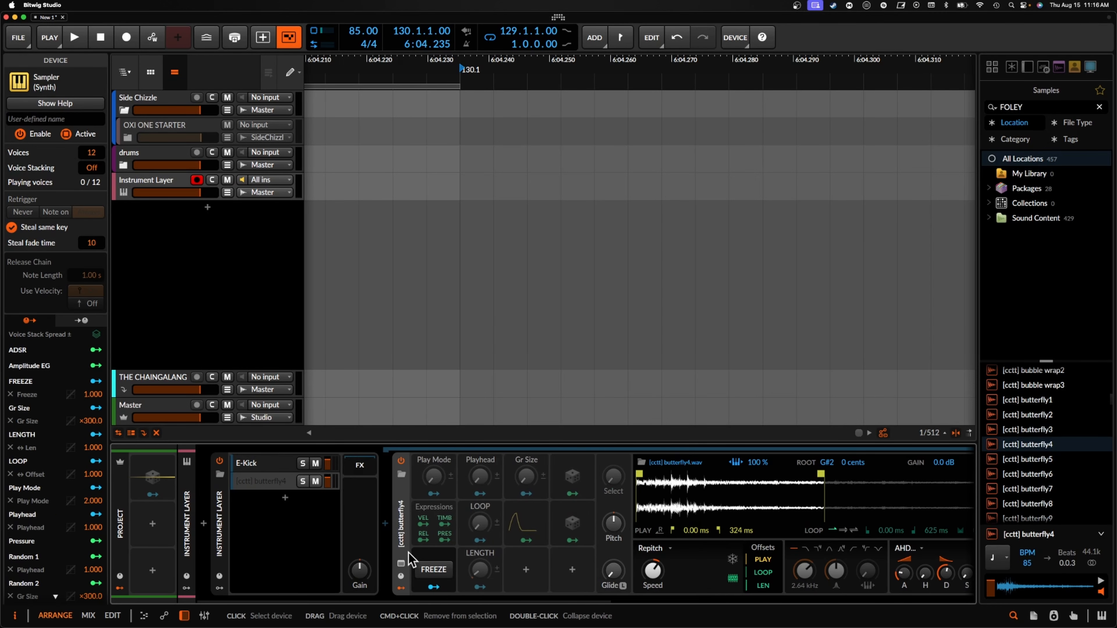
left_click(401, 588)
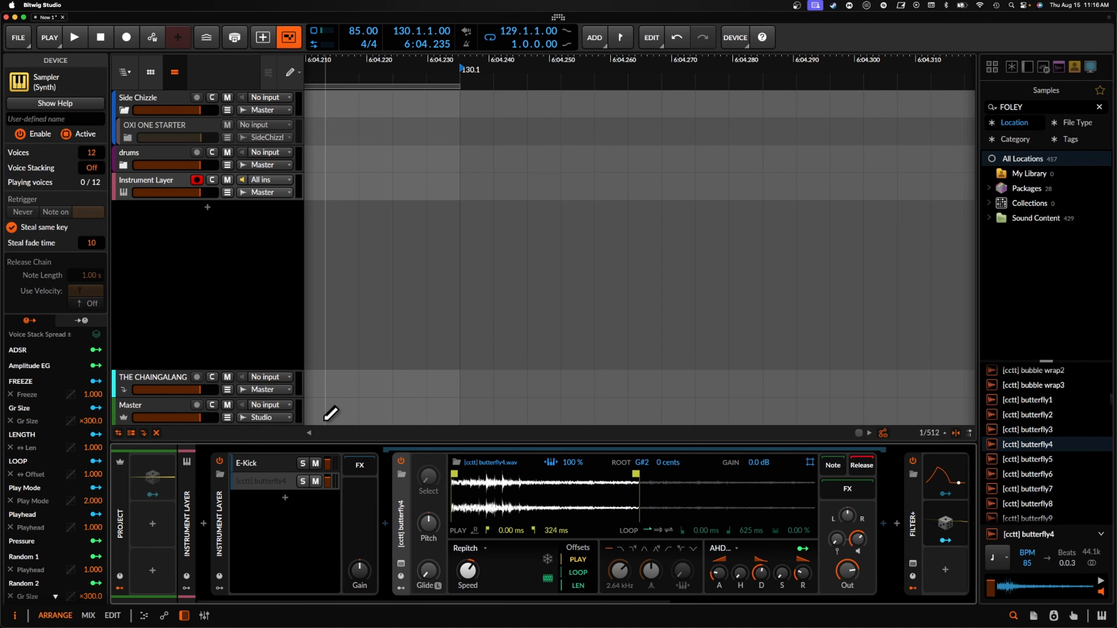
double_click(401, 510)
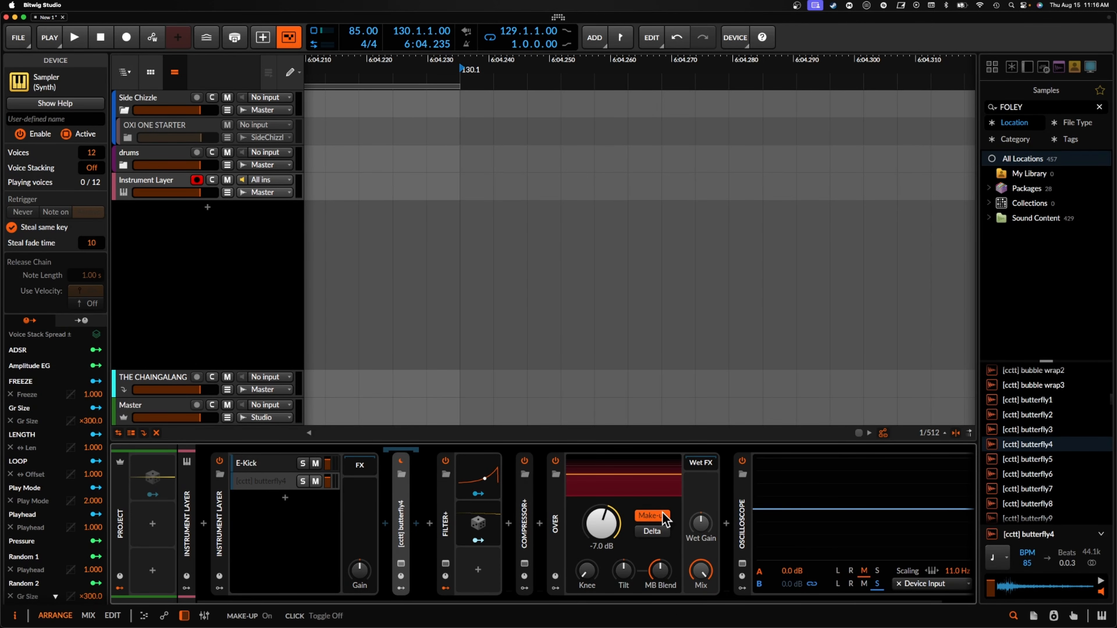
Insert the Fuse Compressor plug-in between Compressor+ and Over
left_click(541, 526)
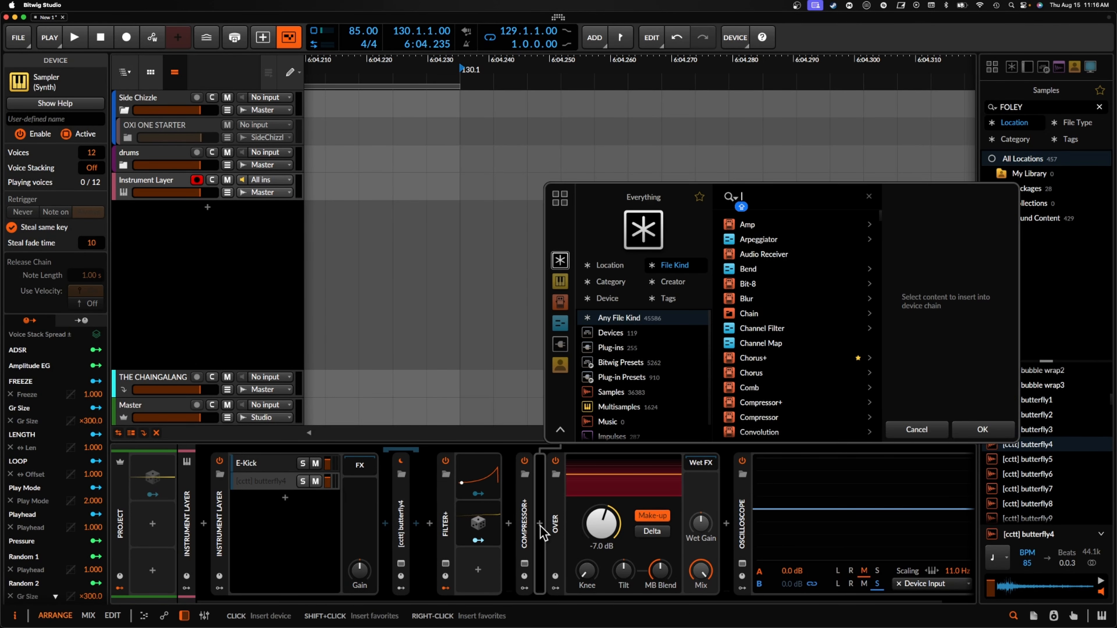
type("FUSE")
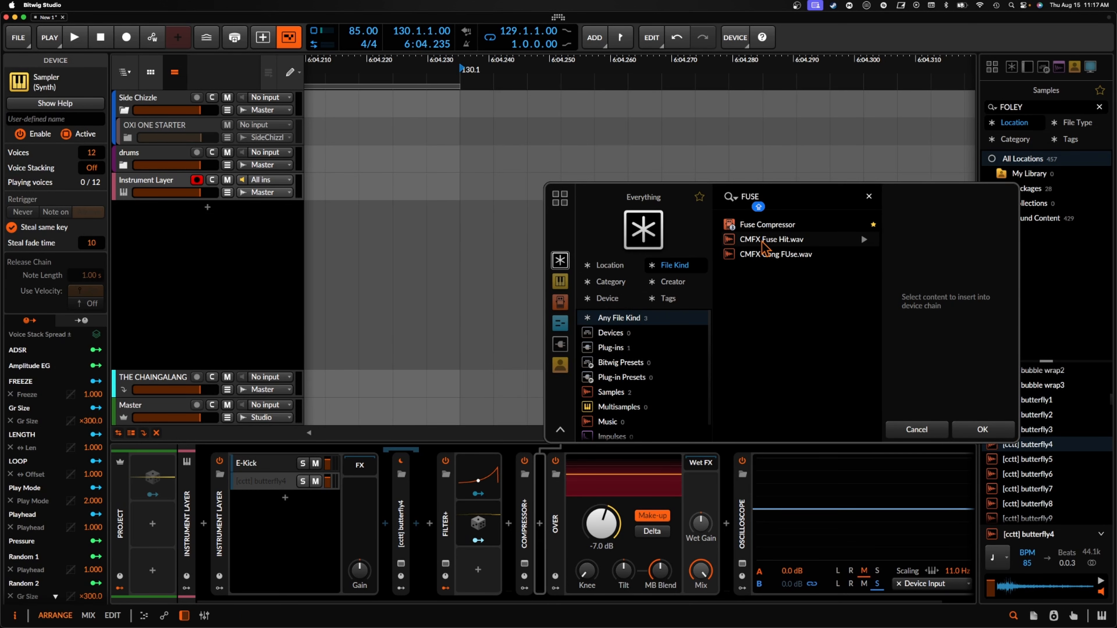
left_click(756, 228)
left_click(978, 428)
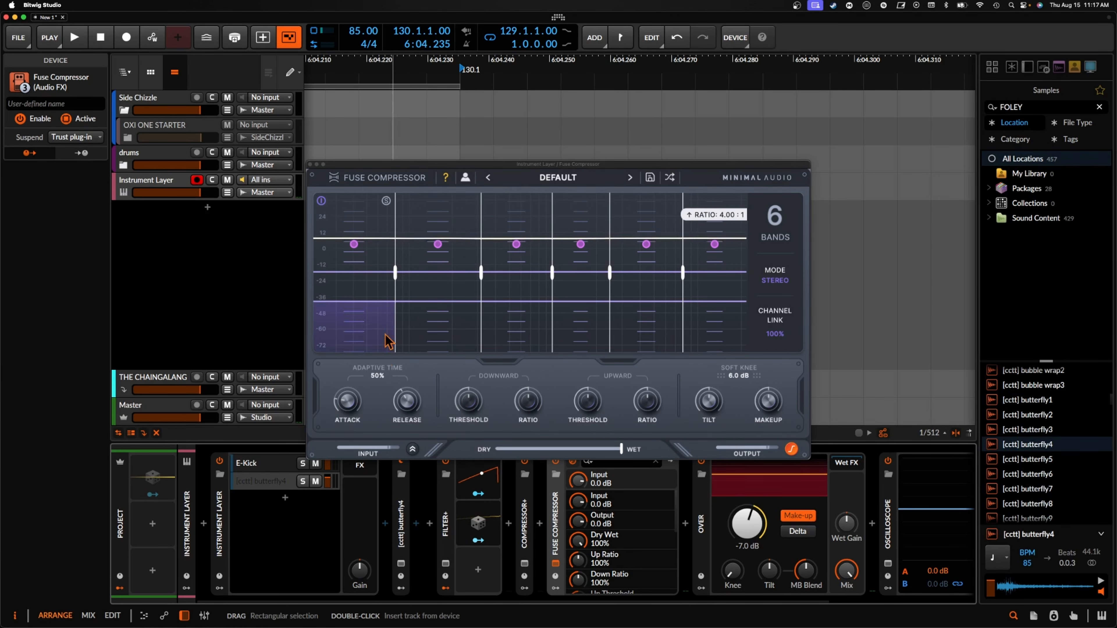
Adjust Fuse Compressor's attack, release and thresholds, and set its downward ratio to 148% and upward ratio to 157%
mouse_move(348, 397)
left_click_drag(346, 399, 341, 342)
left_click_drag(413, 402, 406, 352)
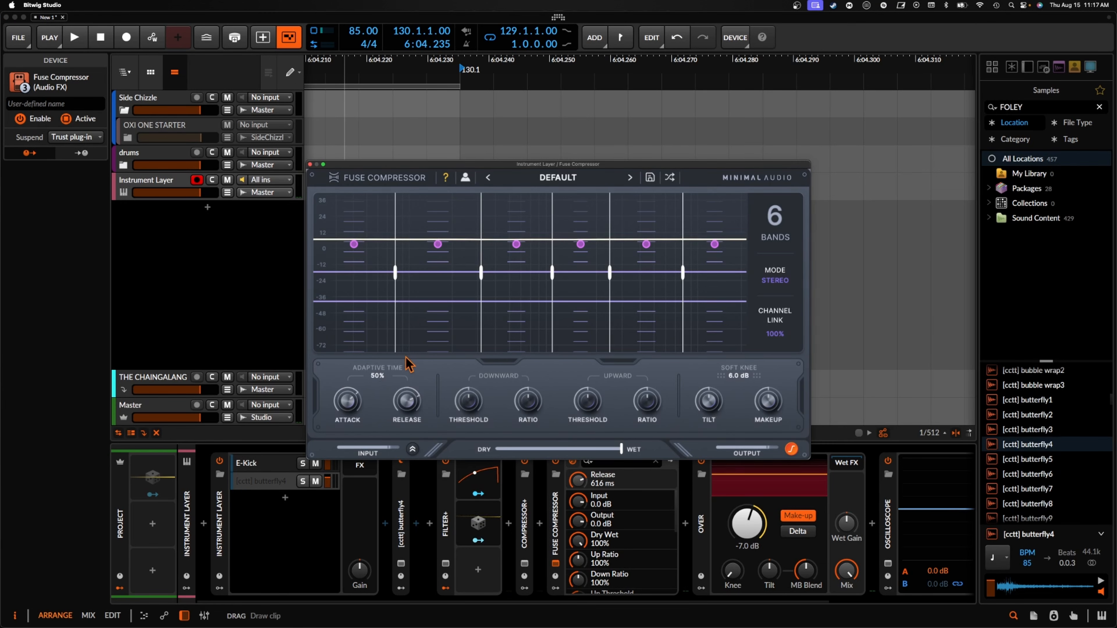
left_click_drag(469, 403, 520, 367)
left_click_drag(592, 391, 589, 356)
left_click_drag(647, 400, 642, 367)
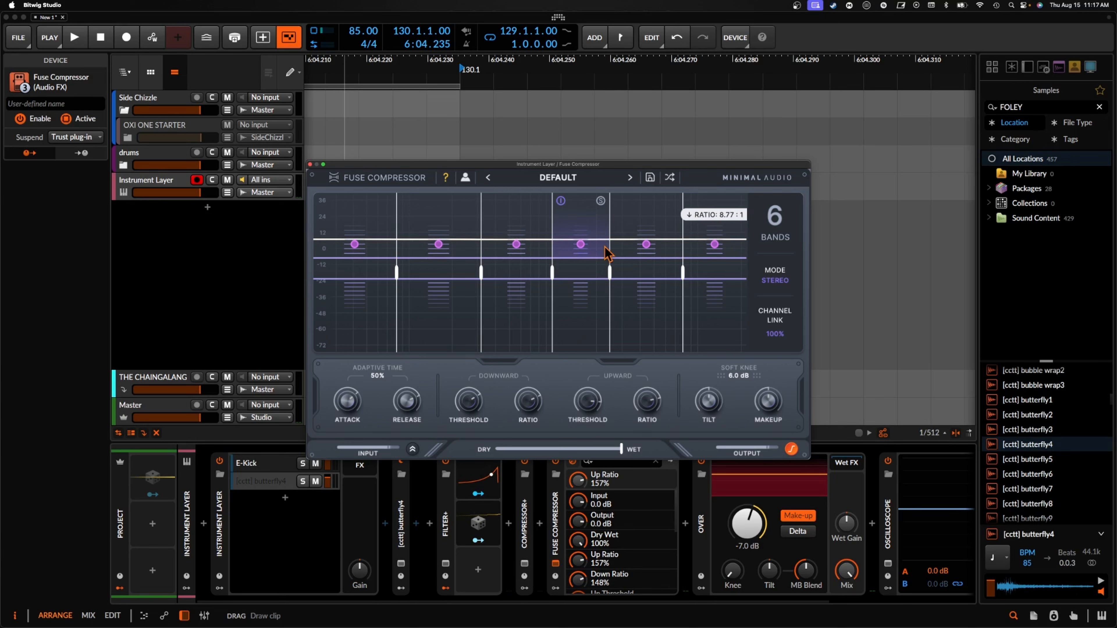
Audition the layered kick through Fuse Compressor and remove the plug-in from the device chain
key("space")
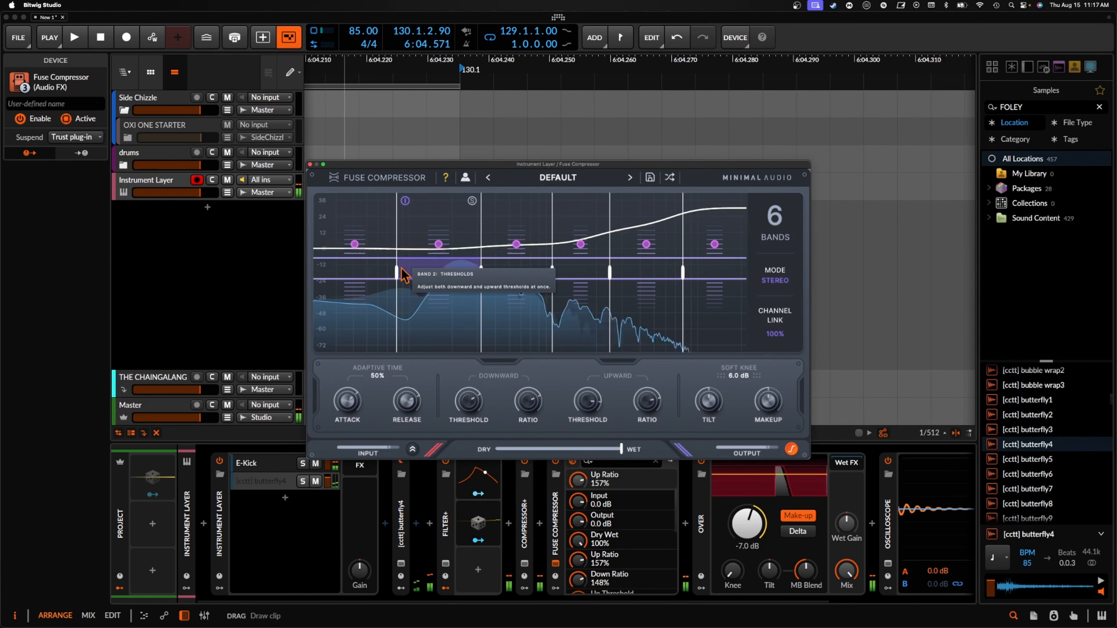
scroll(584, 491, "right", 5)
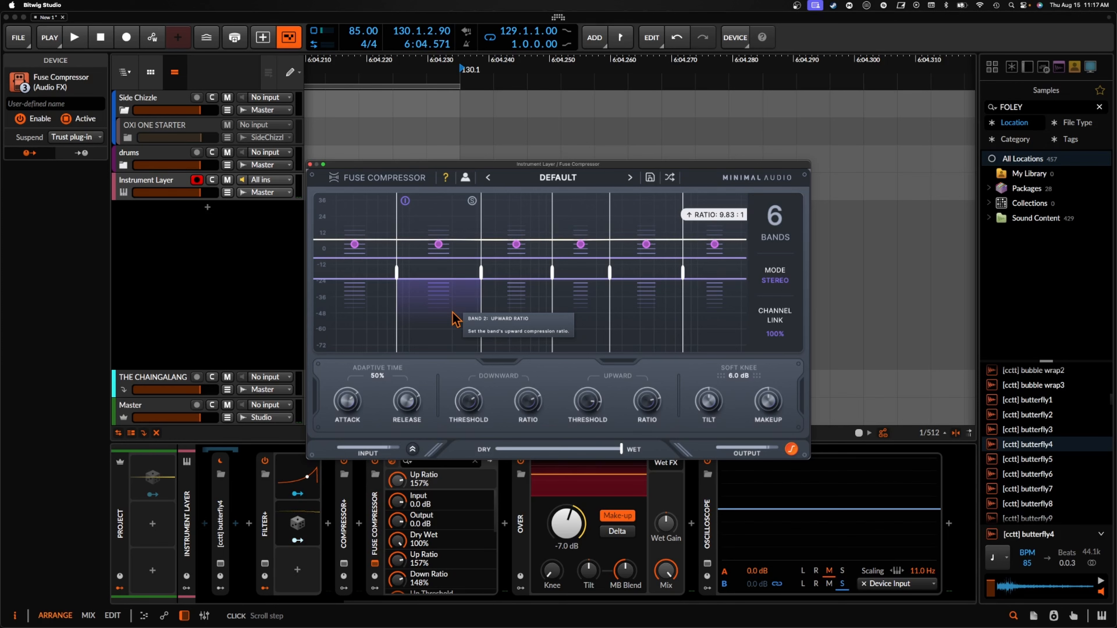
left_click(310, 164)
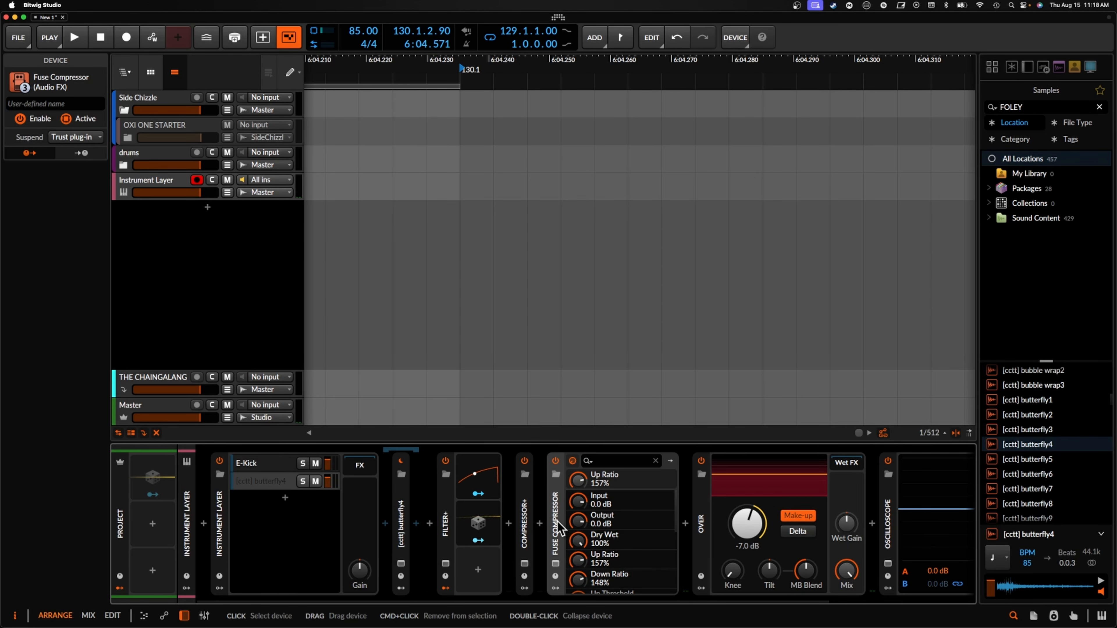
key("Delete")
Set Filter+'s cutoff to 2.05 kHz, leaving the device expanded and closing the device browser without inserting anything
left_click(541, 526)
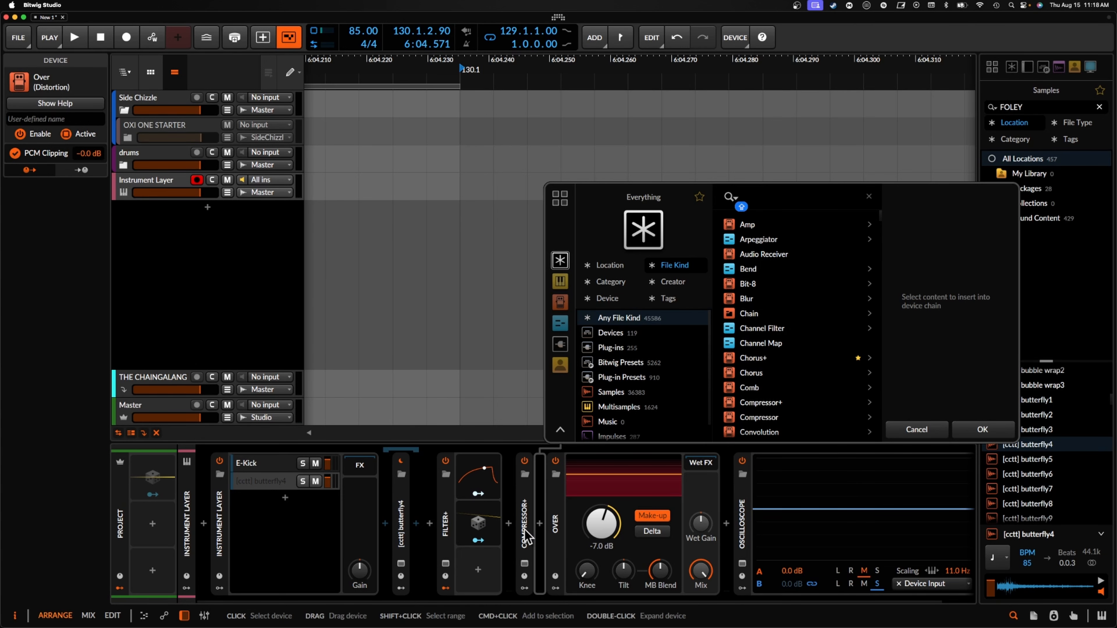
double_click(446, 519)
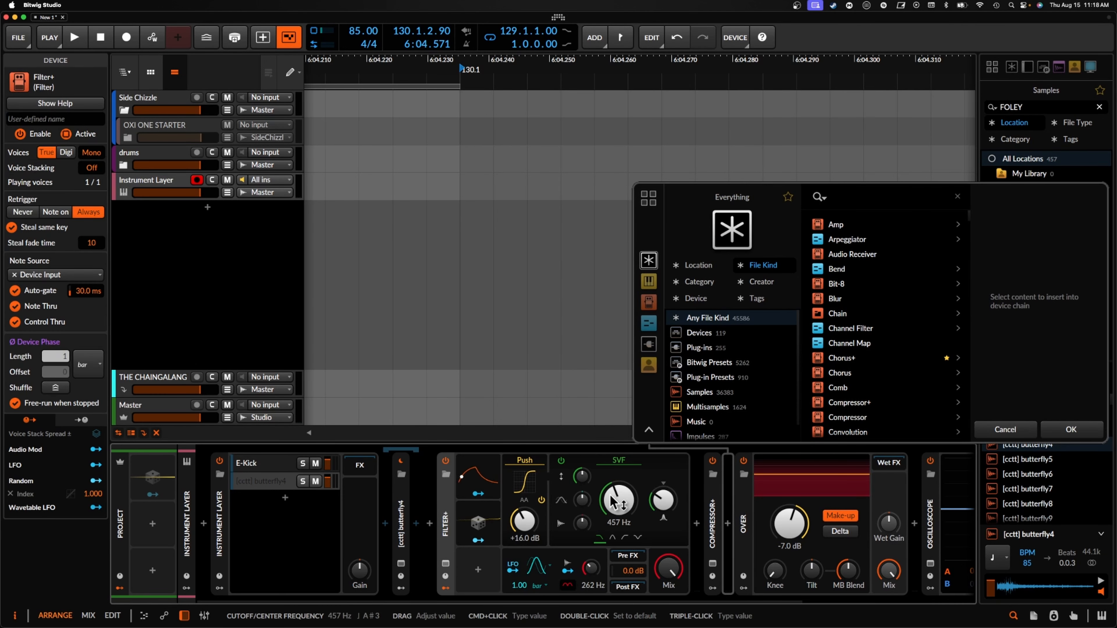
mouse_move(613, 501)
left_mouse_down()
mouse_move(614, 467)
mouse_move(616, 506)
left_mouse_up()
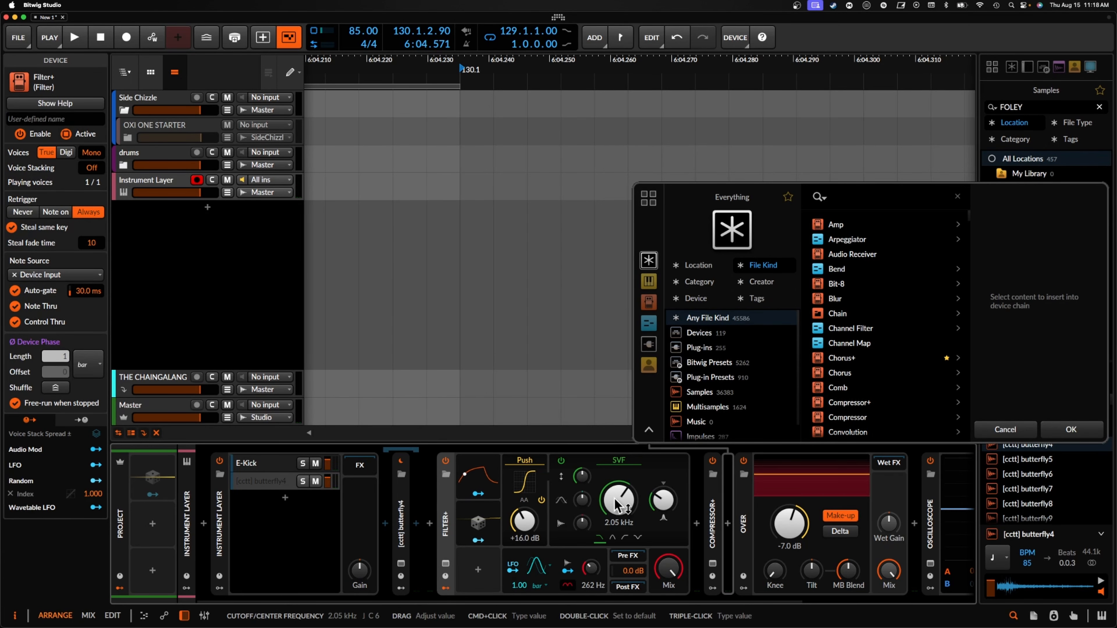
scroll(572, 519, "right", 3)
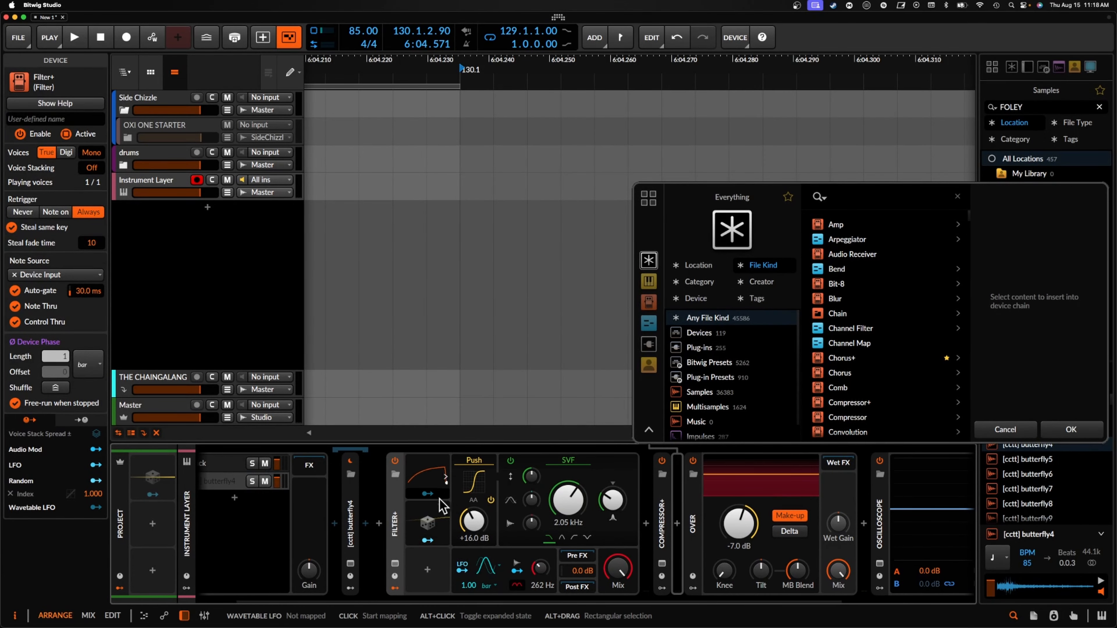
double_click(397, 499)
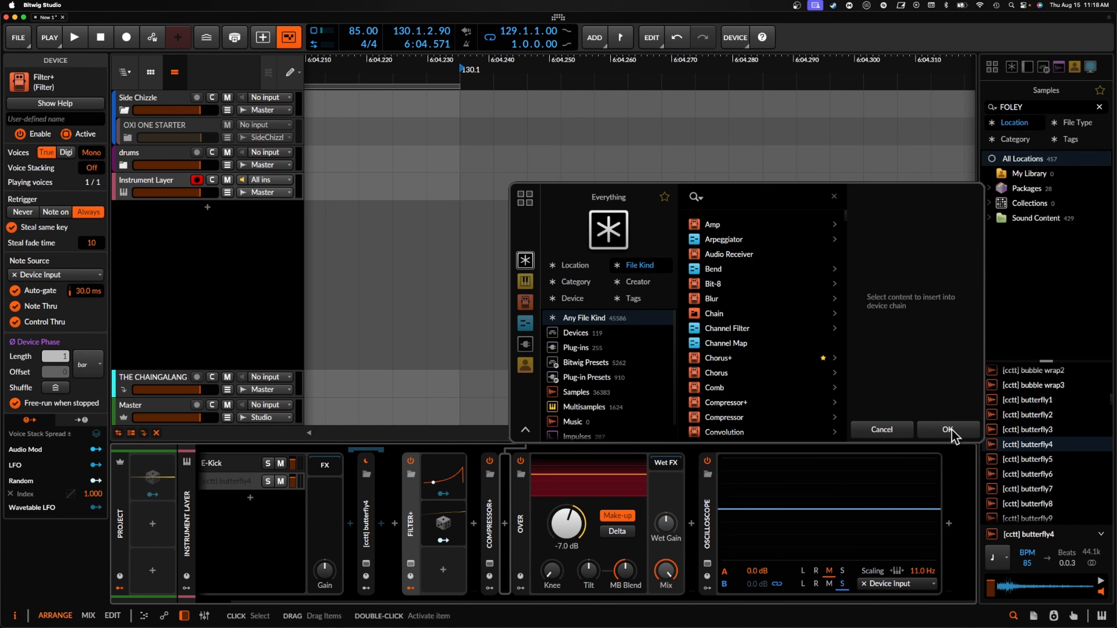
left_click(943, 429)
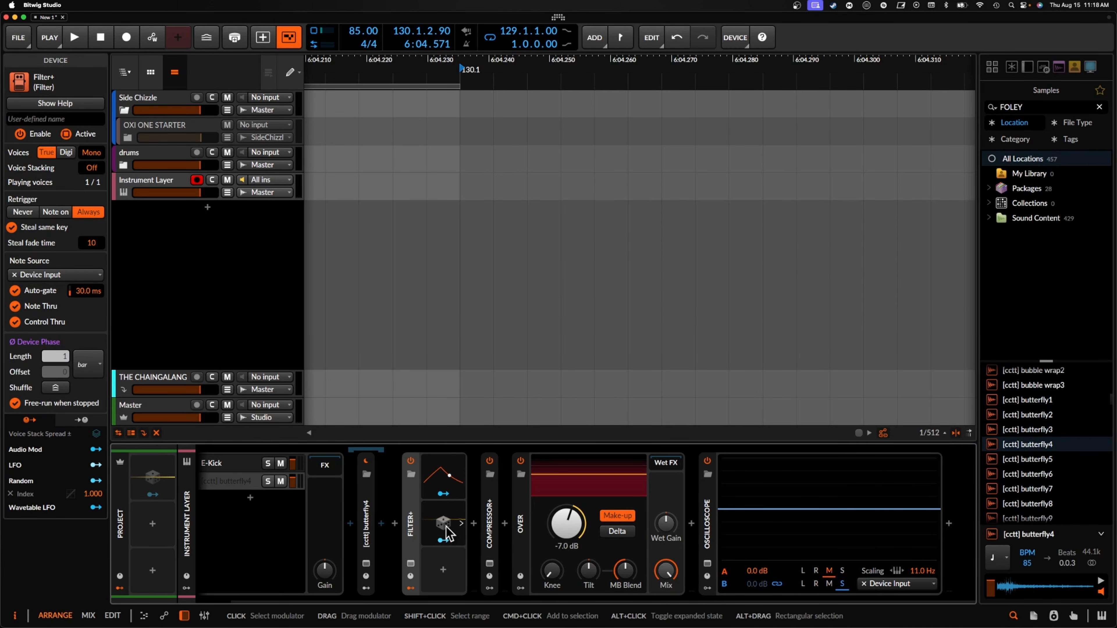
double_click(412, 523)
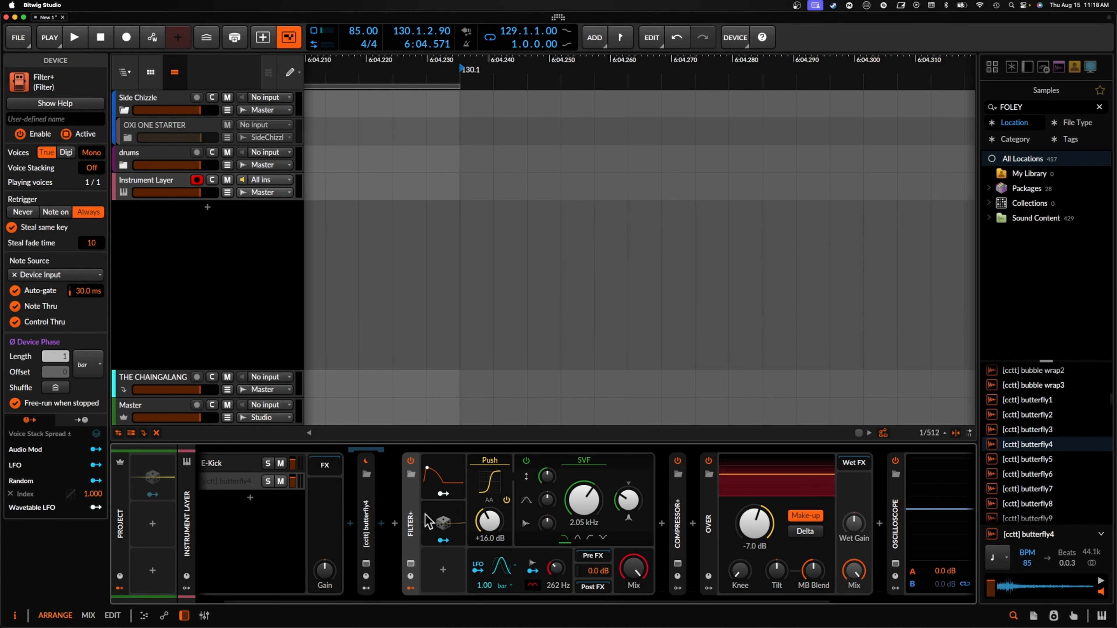
Open Filter+'s cutoff to 33.5 kHz and insert an EQ-5 between Filter+ and Compressor+
left_click_drag(580, 500, 580, 440)
left_click_drag(625, 497, 625, 555)
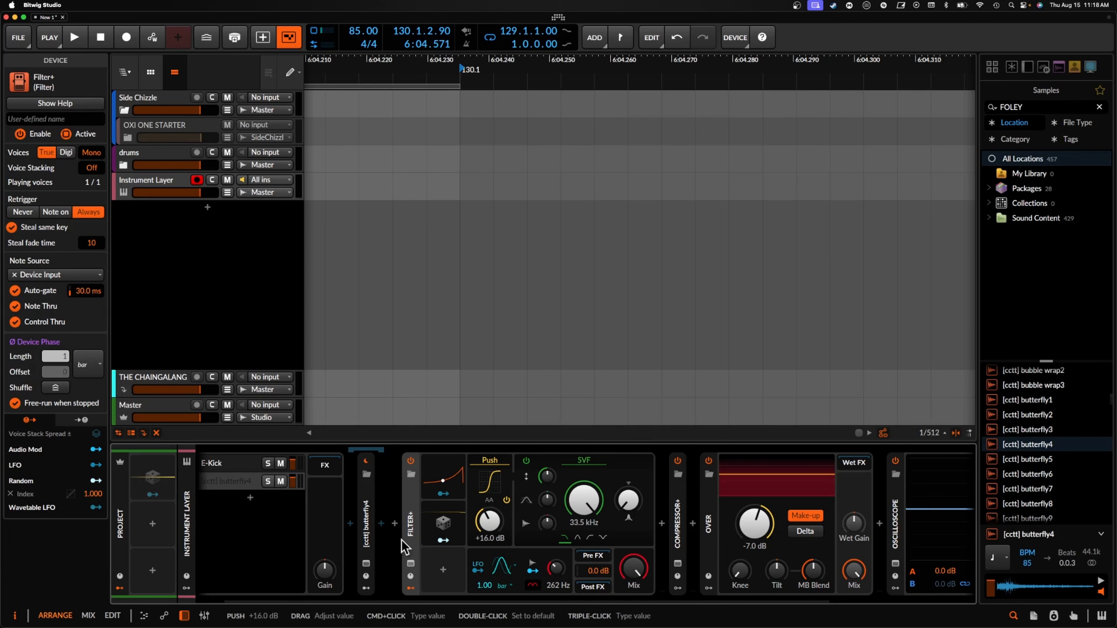
left_click(662, 523)
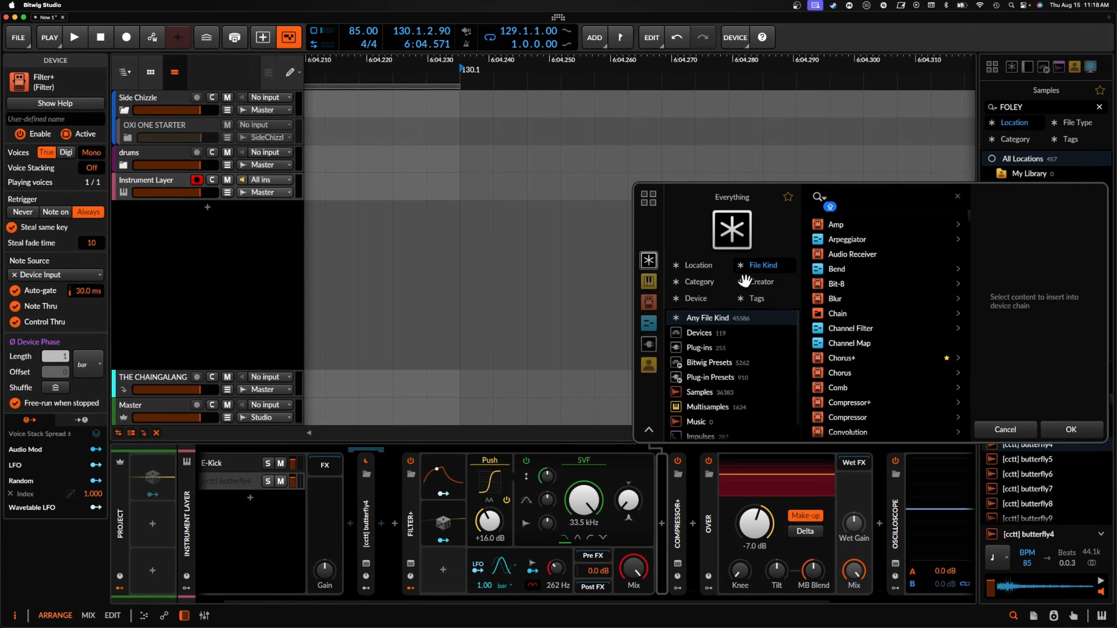
type("EQ")
left_click(849, 253)
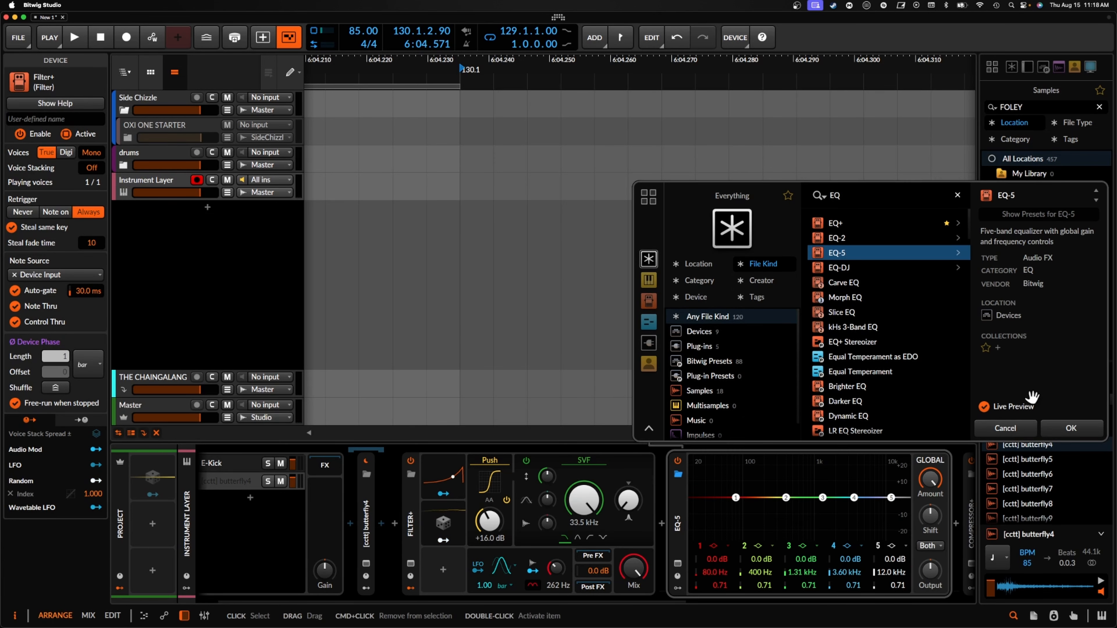
left_click(1086, 431)
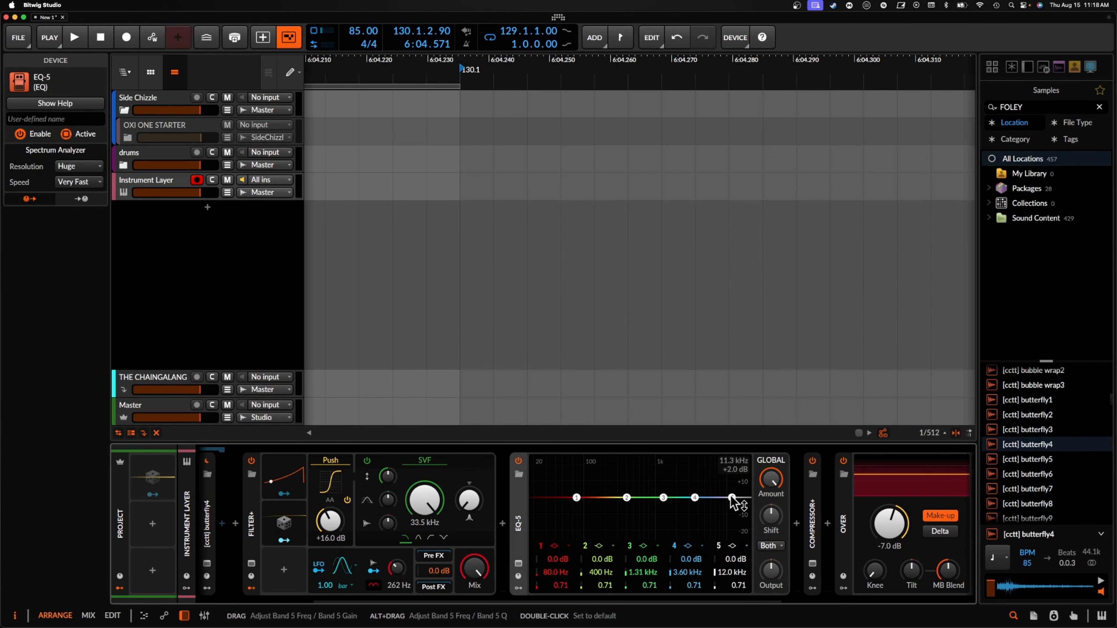
Make EQ-5's band 5 a low-pass filter at 2.69 kHz with a Q of 0.10
left_click(729, 547)
left_click(743, 564)
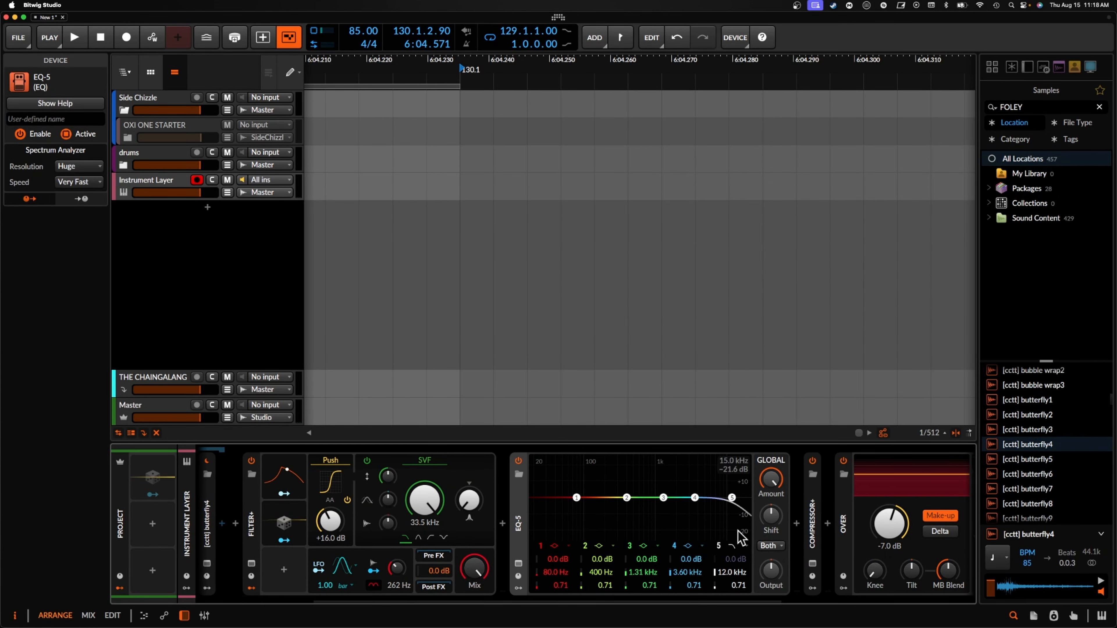
left_click_drag(738, 511, 672, 537)
Sweep EQ-5's band 3 down to 47.7 Hz at +0.7 dB and boost band 2 by 5.8 dB at 518 Hz
left_click_drag(663, 497, 612, 473)
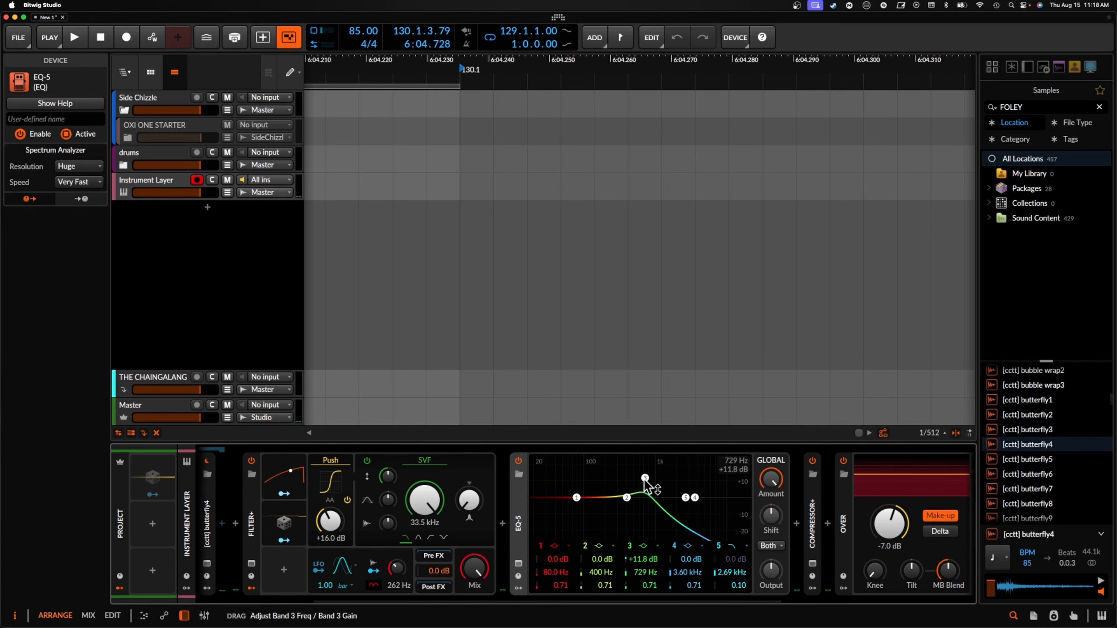
left_click_drag(574, 478, 559, 505)
left_click_drag(626, 499, 665, 496)
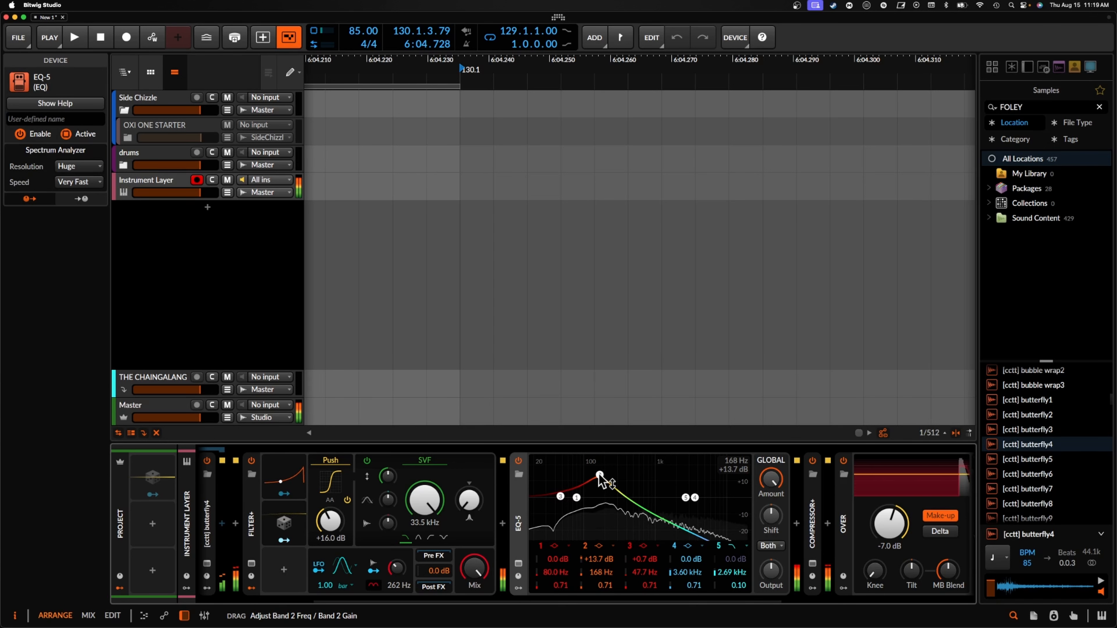
left_click_drag(600, 474, 637, 493)
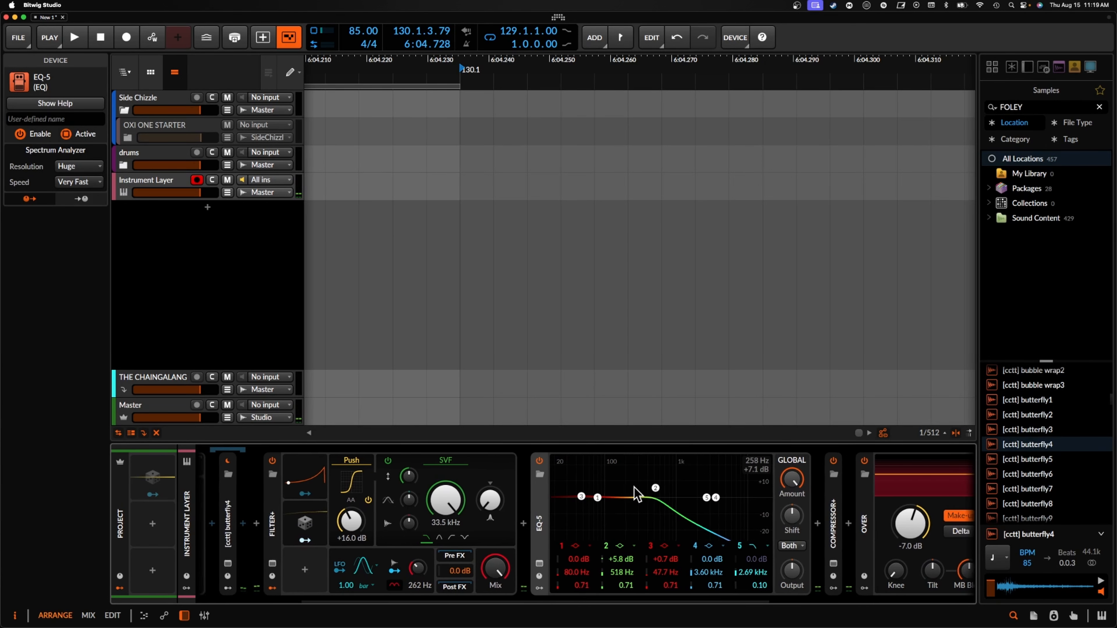
scroll(634, 488, "left", 5)
scroll(634, 487, "right", 10)
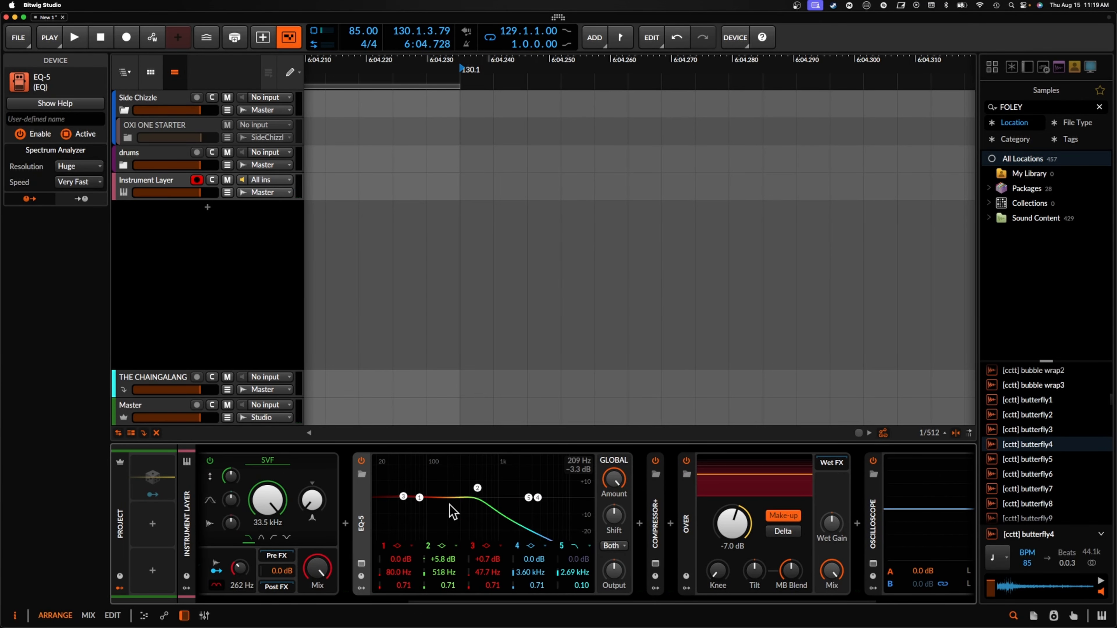
scroll(477, 493, "right", 3)
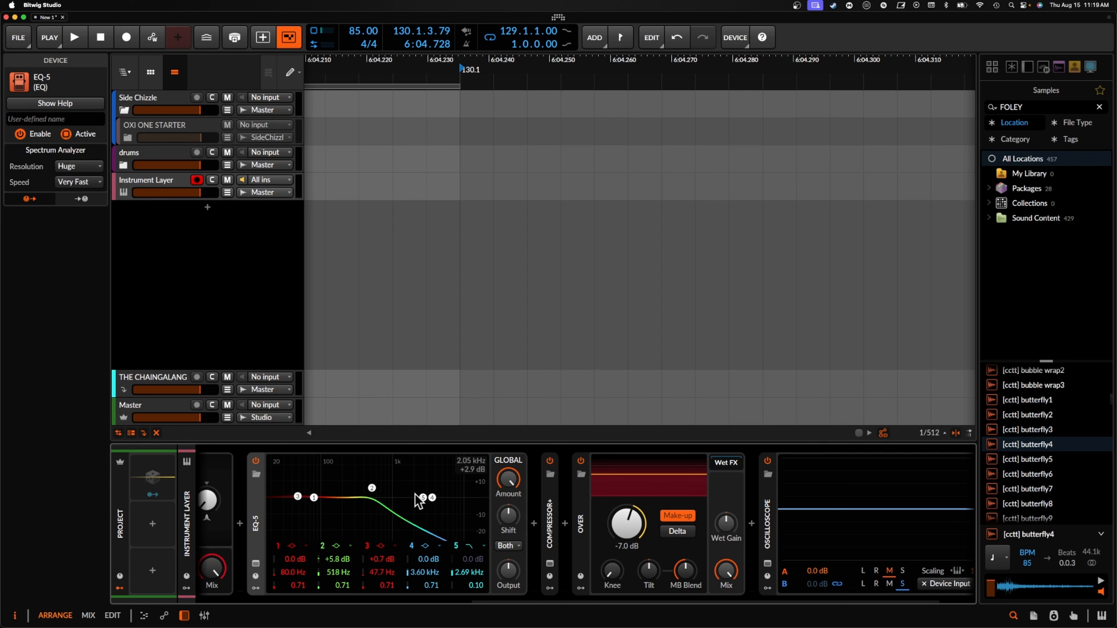
Raise the band 5 low-pass to 9.49 kHz and boost EQ-5's band 4 by 14.7 dB at 1.12 kHz
left_click_drag(424, 499, 471, 488)
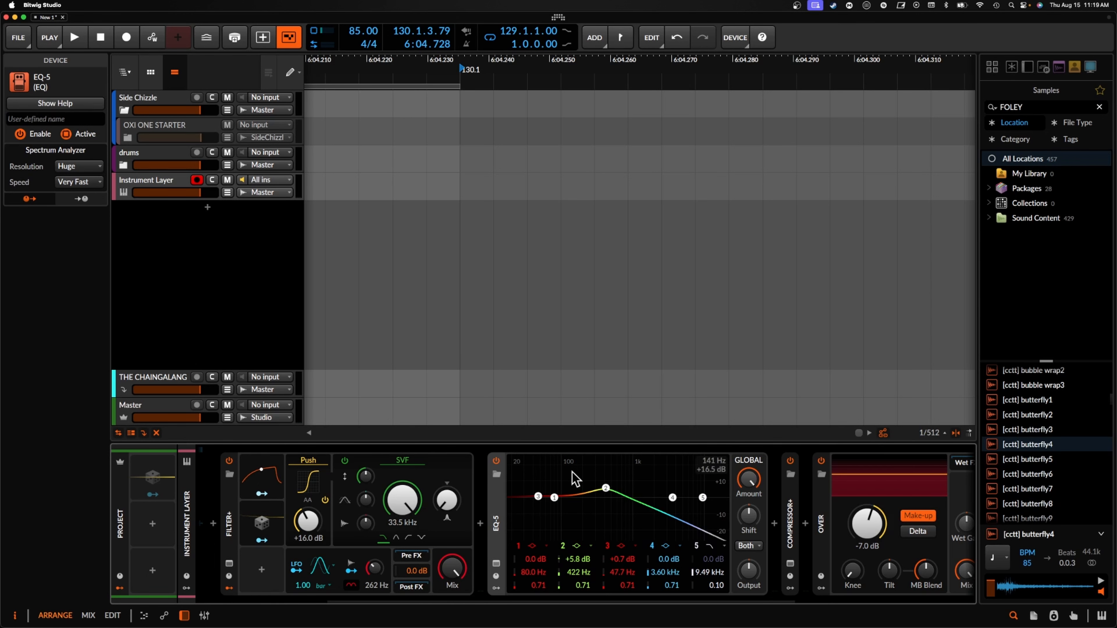
scroll(573, 473, "right", 3)
mouse_move(581, 498)
left_mouse_down()
mouse_move(545, 474)
mouse_move(521, 498)
mouse_move(641, 492)
mouse_move(596, 499)
left_mouse_up()
Make band 5 a bell boosting 16.2 dB at 193 Hz; cut band 2 by 24 dB at 511 Hz and band 1 by 23.9 dB at 2.80 kHz
left_click(619, 546)
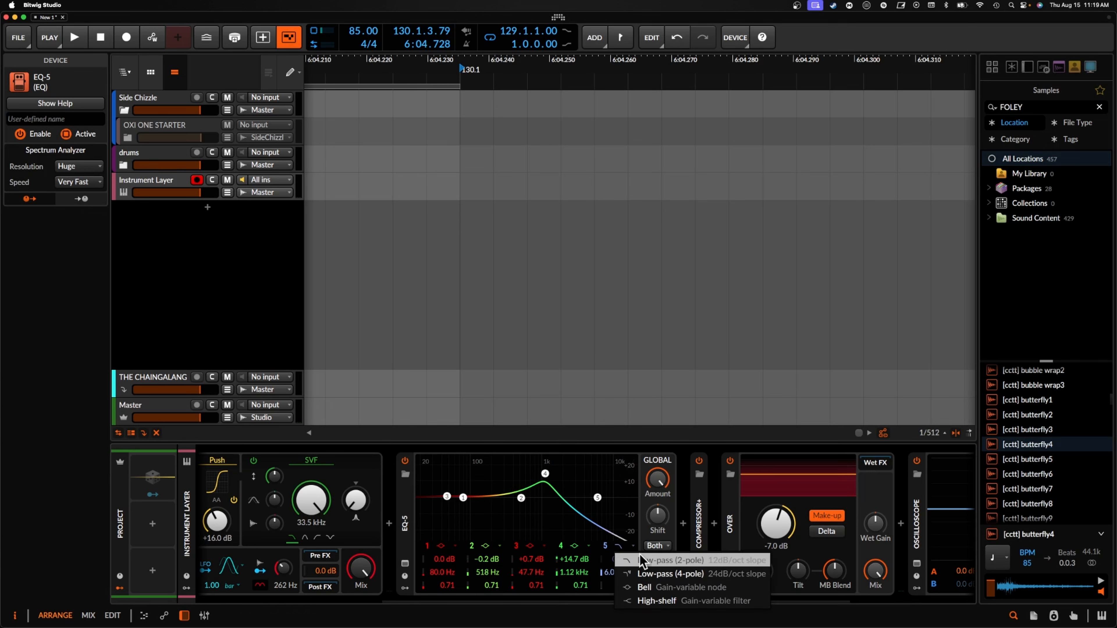
left_click(655, 590)
left_click_drag(597, 497, 521, 537)
left_click_drag(503, 480, 482, 497)
left_click_drag(499, 585, 499, 542)
left_click_drag(484, 498, 582, 537)
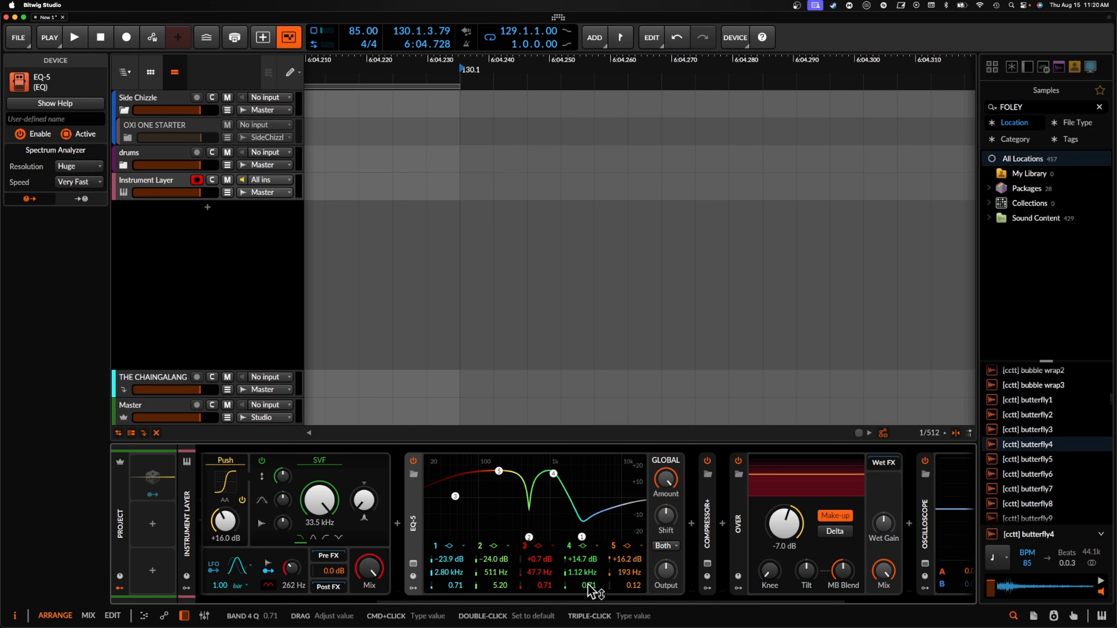
Narrow EQ-5's band 4 to a Q of 3.07 and cut band 3 by 16.2 dB at 153 Hz with a Q of 3.09
left_click_drag(590, 586, 590, 567)
left_click_drag(456, 496, 494, 531)
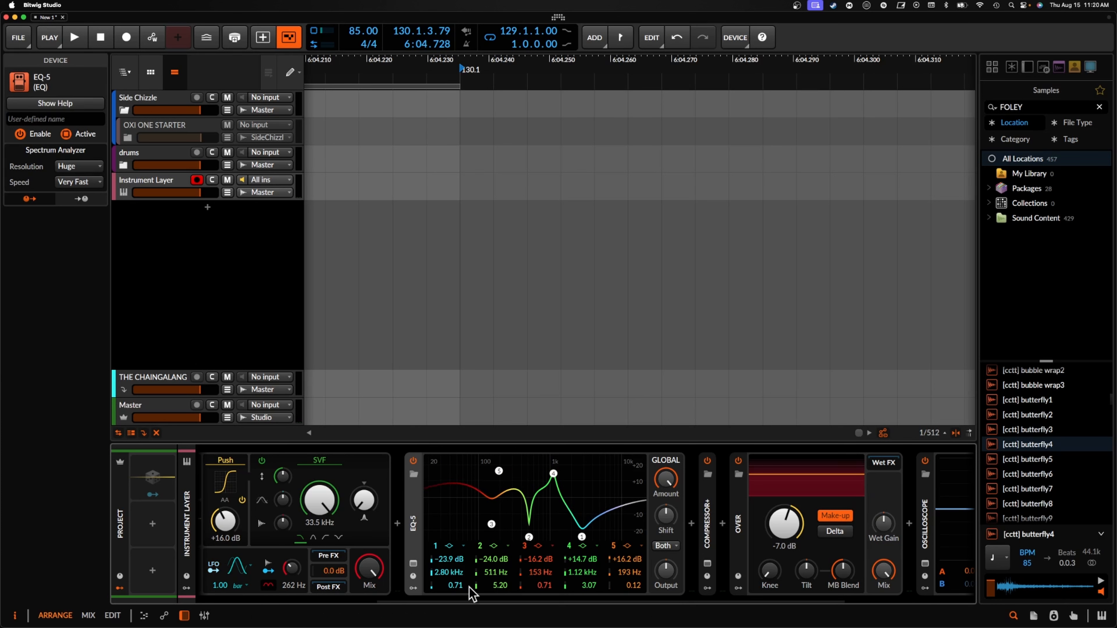
left_click_drag(544, 587, 545, 572)
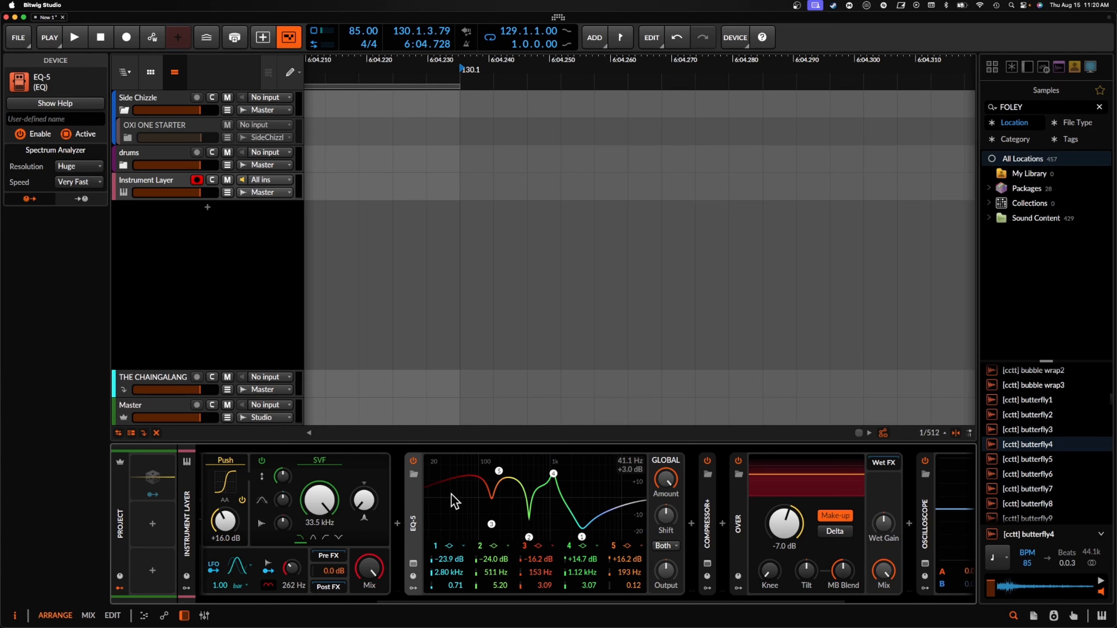
left_click_drag(667, 481, 667, 482)
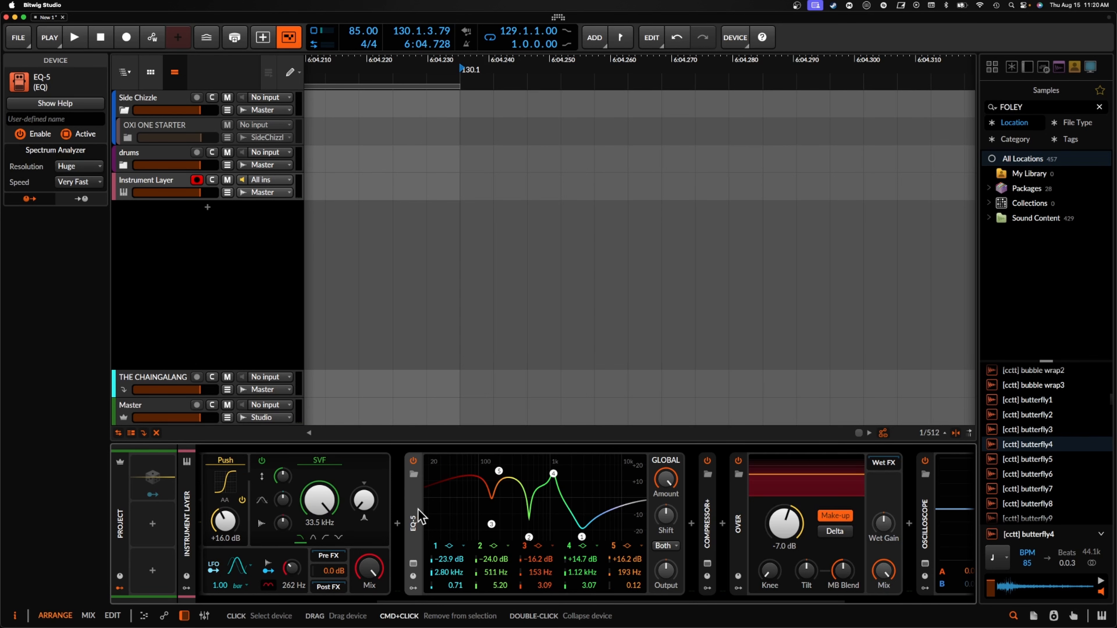
Duplicate the EQ-5 so that a second identical one follows it in the device chain
key("super+d")
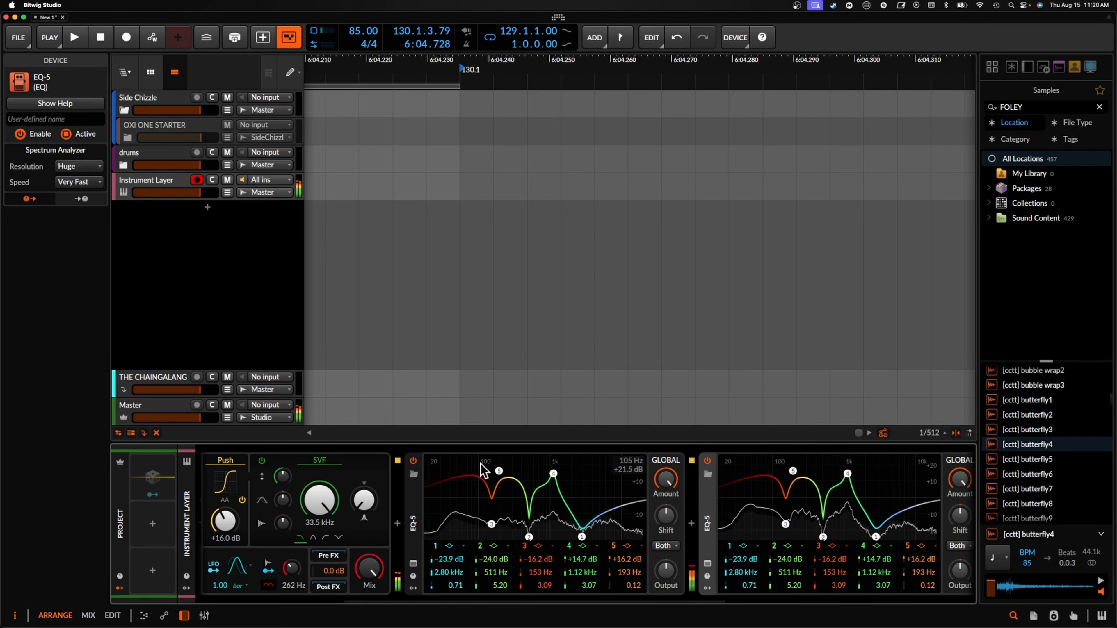
scroll(484, 470, "right", 5)
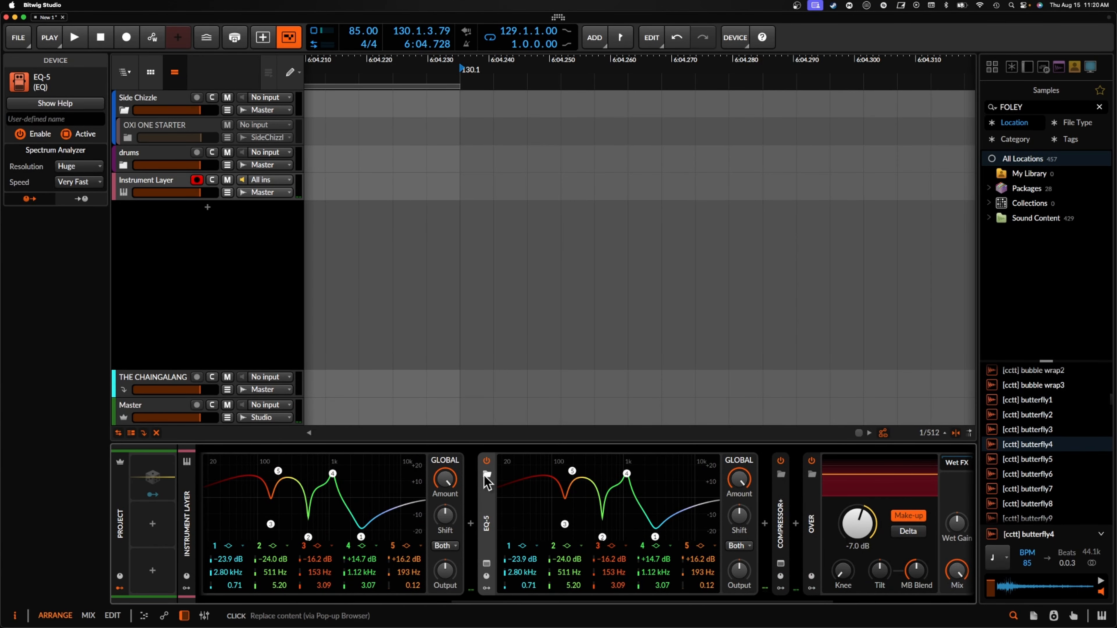
scroll(488, 481, "left", 10)
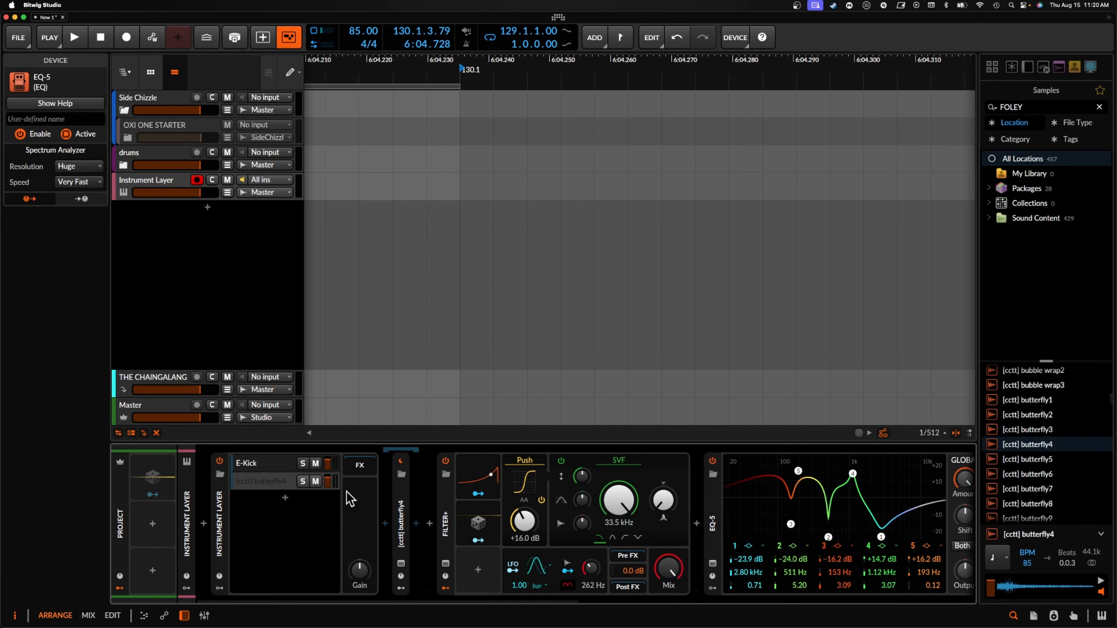
Open the E-Kick layer of the Instrument Layer and adjust the generator's decay
left_click(269, 464)
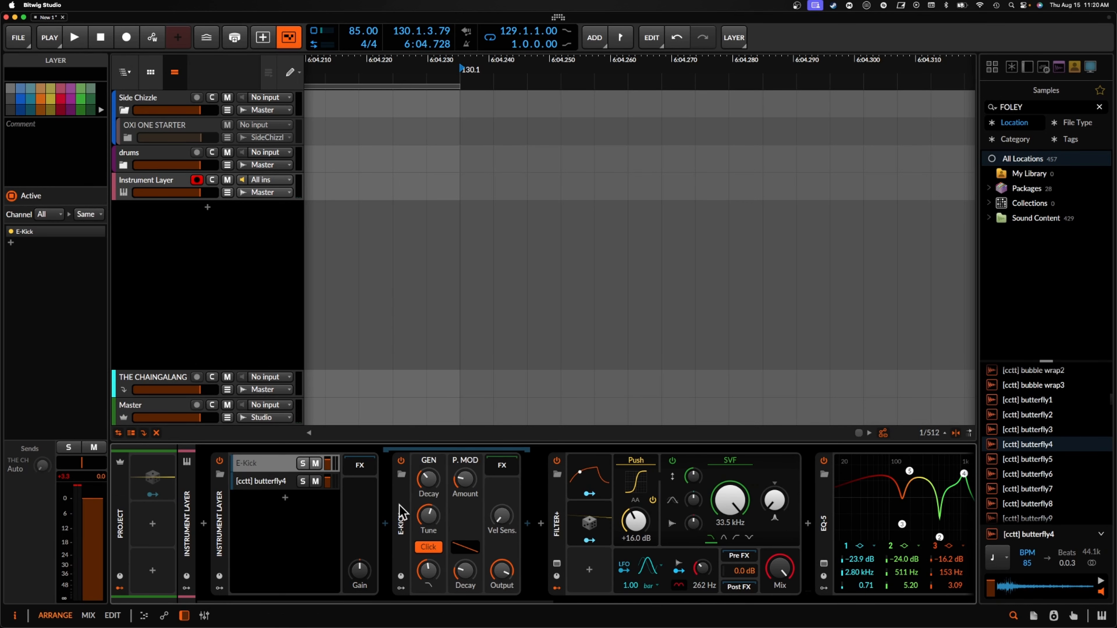
left_click_drag(426, 483, 426, 483)
scroll(731, 499, "right", 1)
scroll(731, 498, "right", 5)
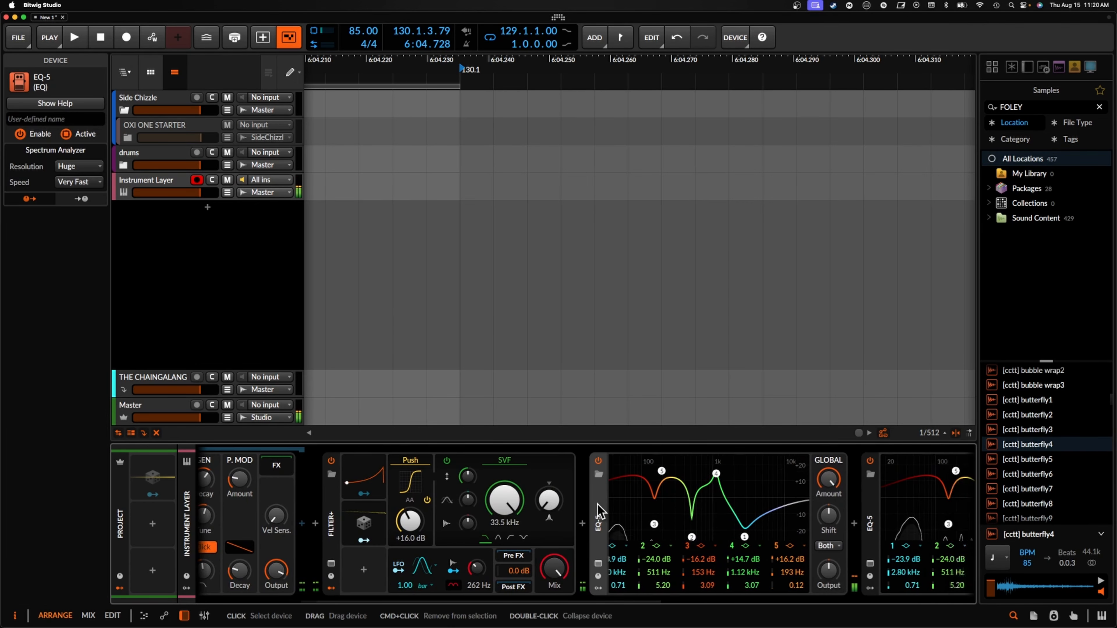
Collapse both EQ-5 devices and move them together to just before Filter+ in the chain
left_click(638, 511)
double_click(637, 510)
left_click(604, 511, "shift")
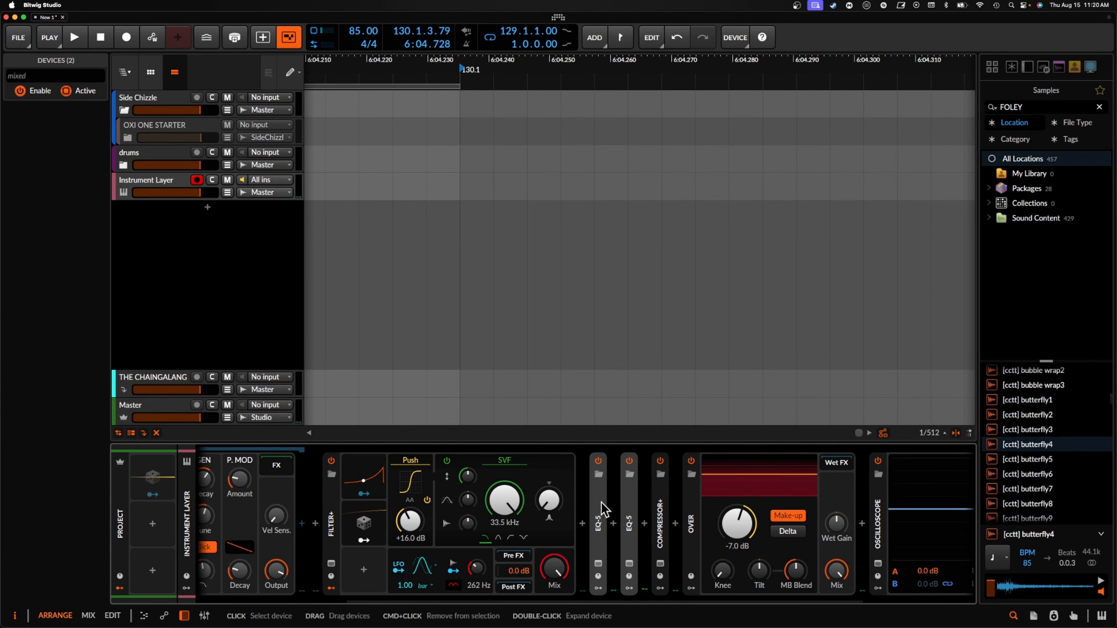
left_click_drag(605, 511, 315, 524)
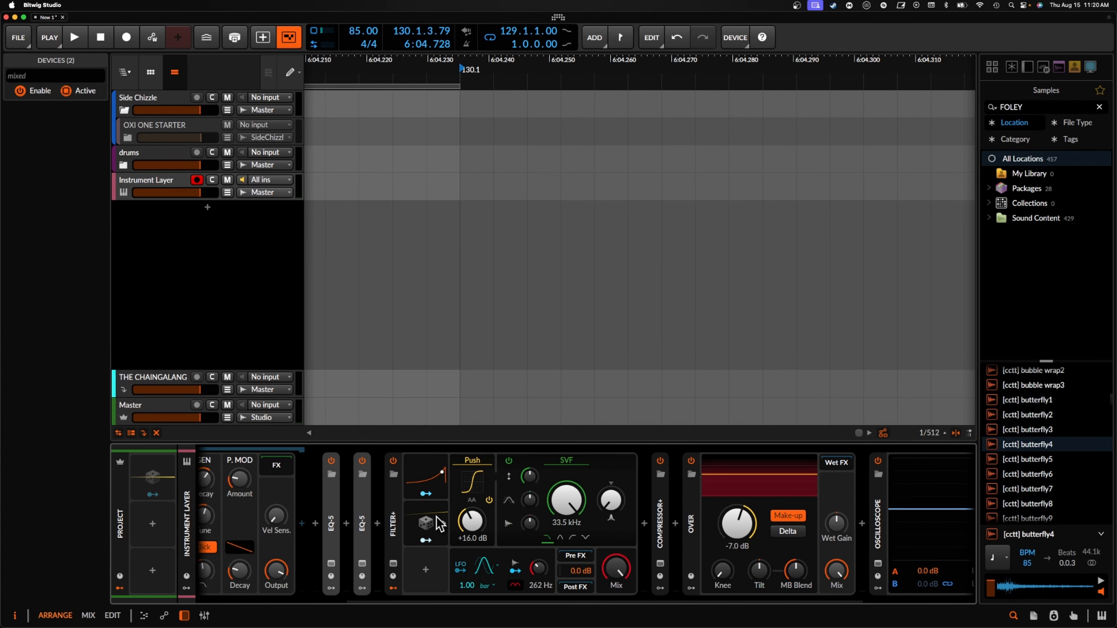
Try the Chebyshev waveshaper in Filter+ with its amount raised to 6.06
left_click(472, 460)
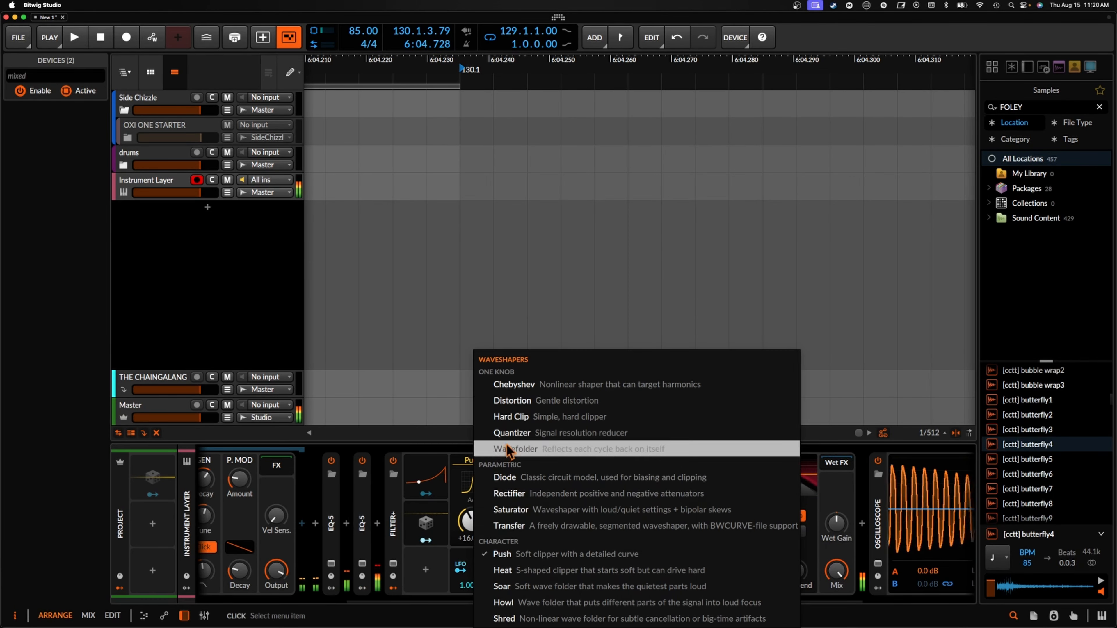
left_click(514, 385)
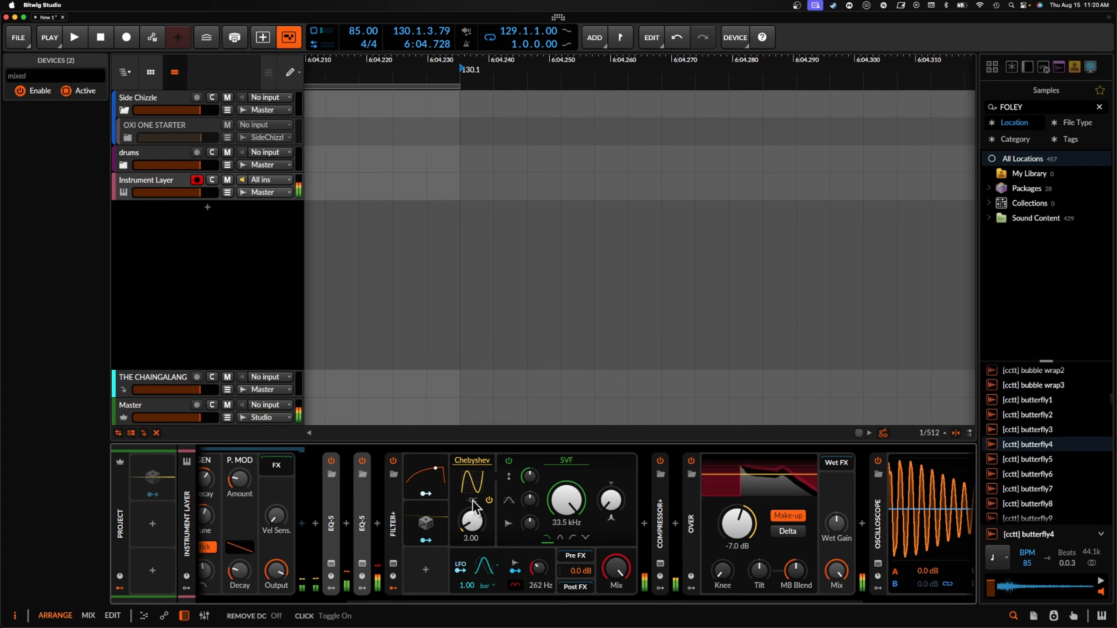
mouse_move(475, 524)
left_mouse_down()
mouse_move(474, 506)
mouse_move(473, 543)
mouse_move(471, 515)
left_mouse_up()
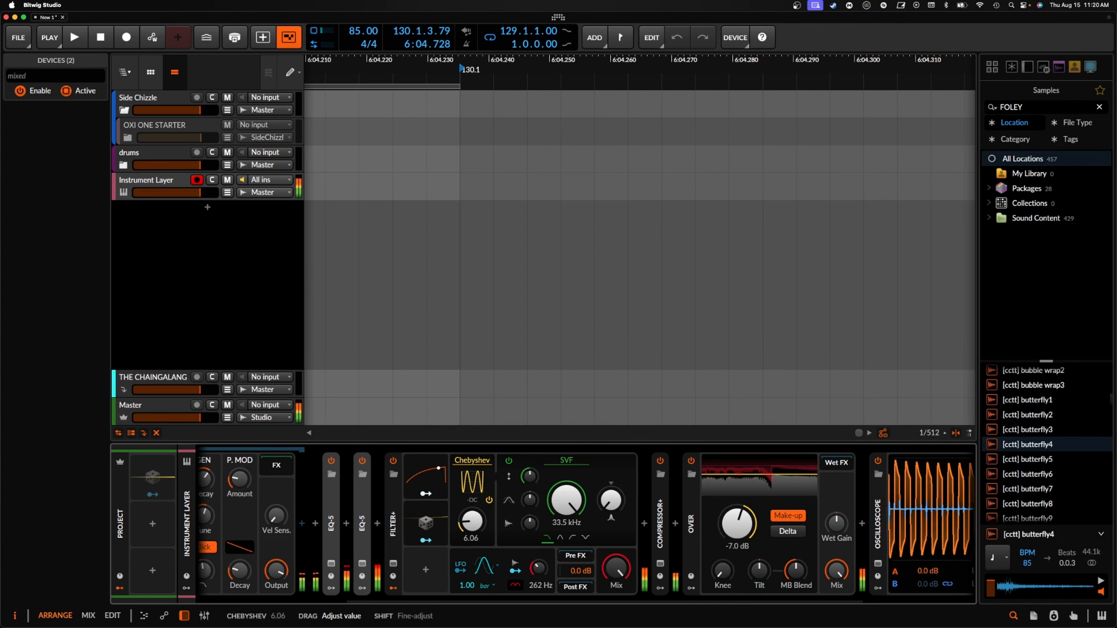
Switch Filter+'s waveshaper to Diode, set its drive to about +17.1 dB, and collapse the device
left_click(470, 461)
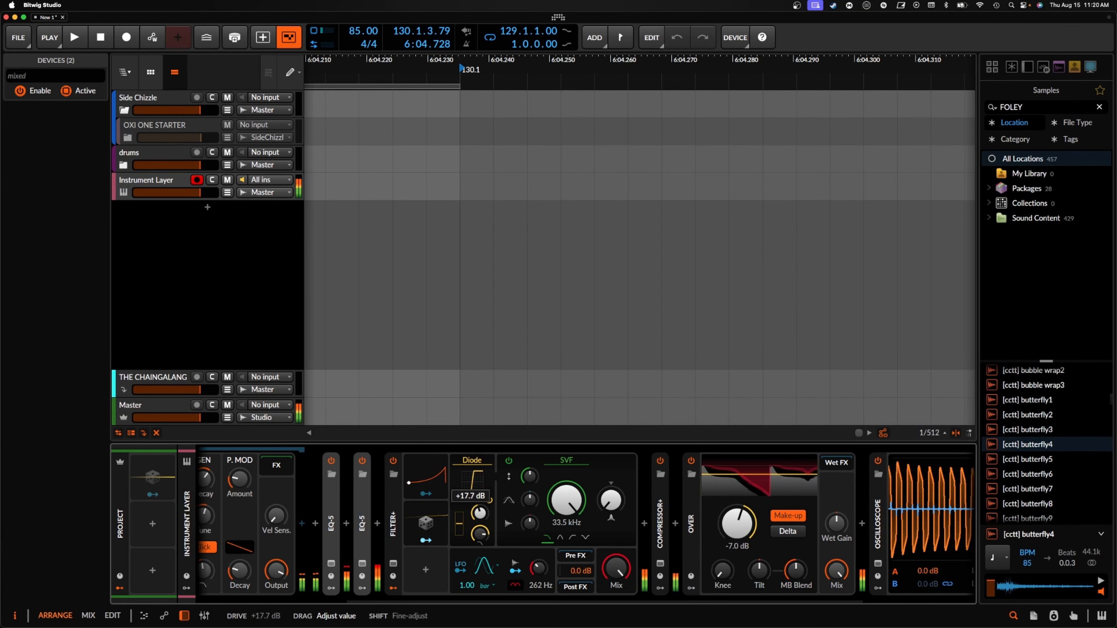
scroll(643, 519, "right", 4)
scroll(643, 520, "left", 5)
left_click_drag(553, 514, 553, 543)
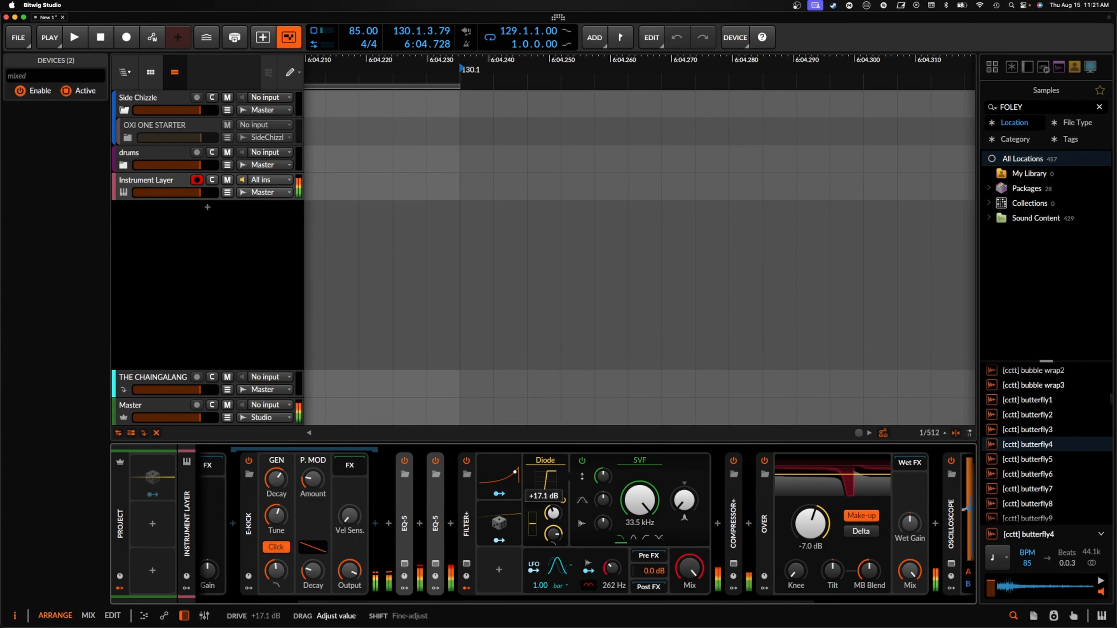
left_click(530, 585)
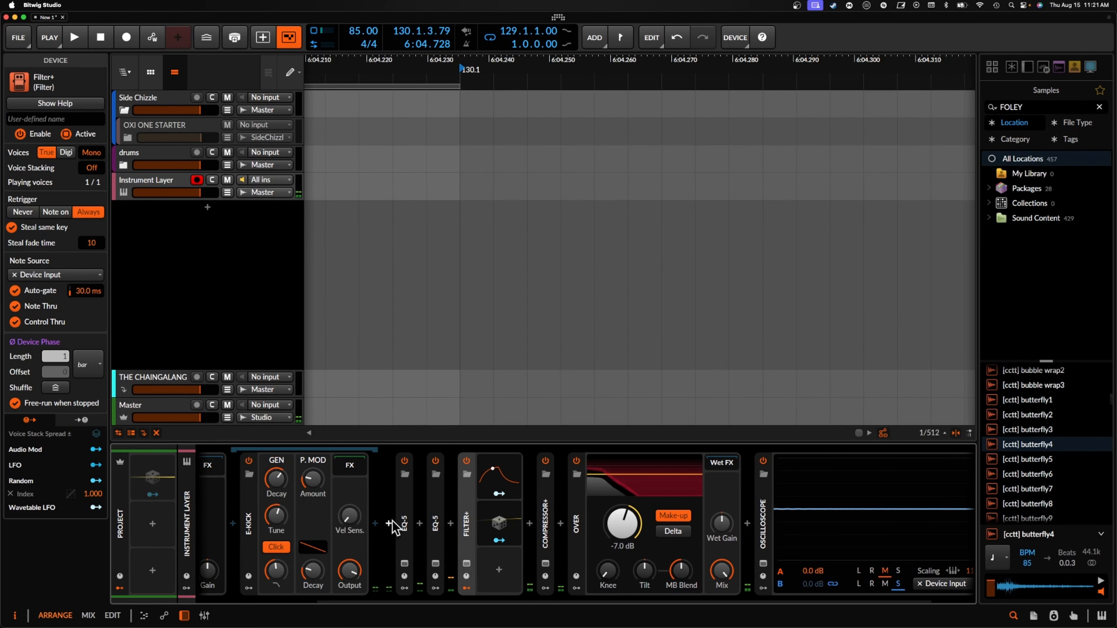
Set the second EQ-5's band 4 to +20.3 dB at 1.25 kHz and copy Filter+ between the two EQ-5 devices
double_click(433, 513)
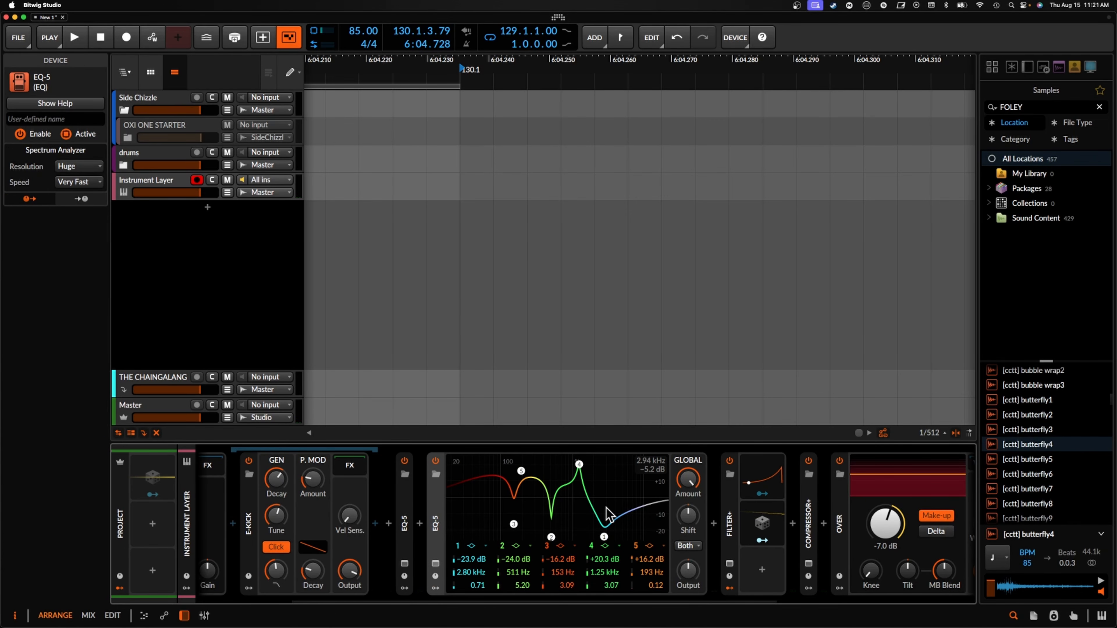
left_click_drag(733, 501, 495, 511)
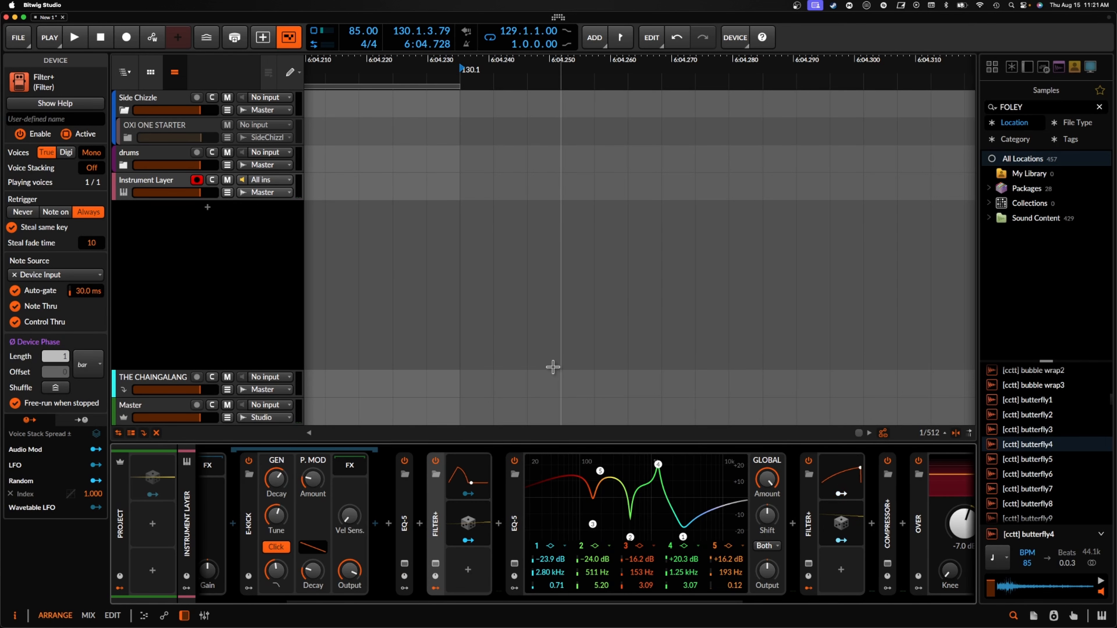
scroll(615, 515, "right", 2)
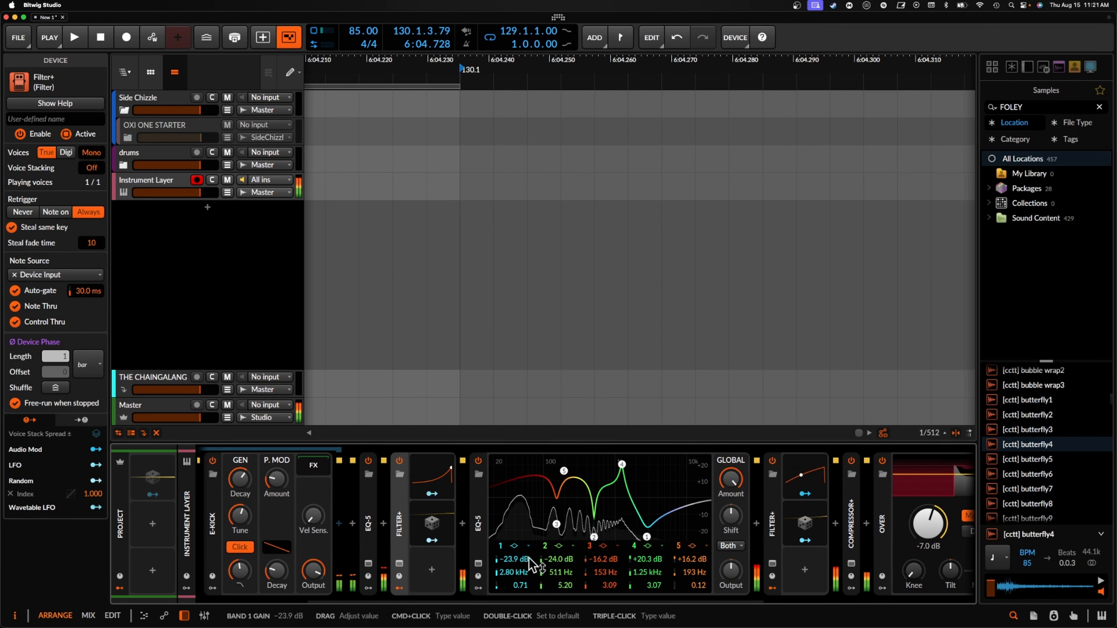
Expand the copied Filter+, switch its waveshaper to Saturator, and adjust the drive
double_click(403, 519)
left_click(469, 461)
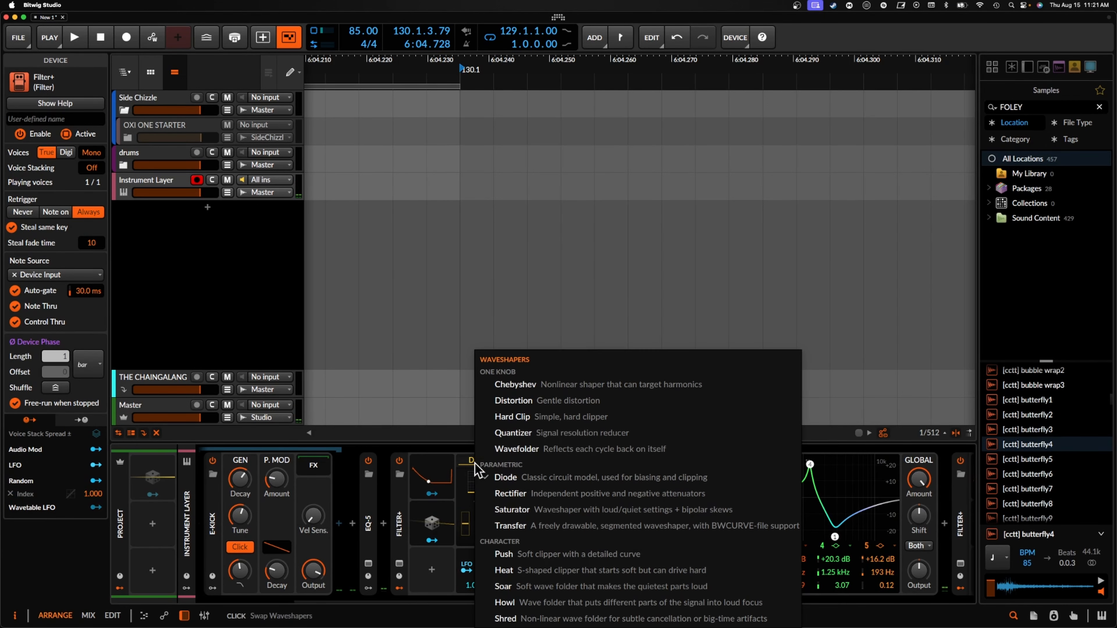
left_click(520, 509)
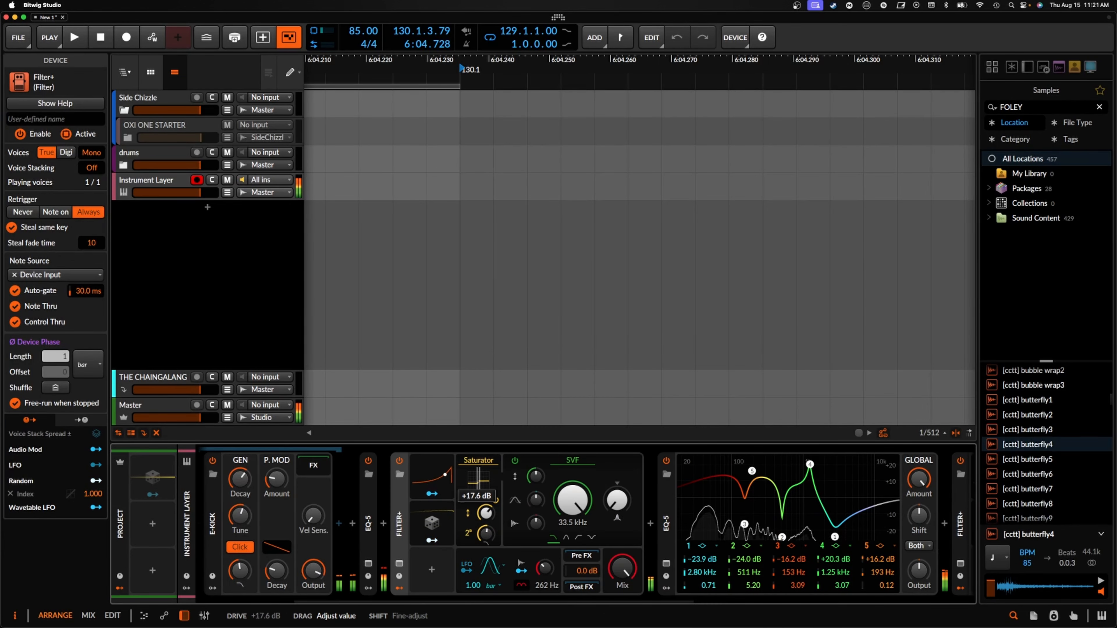
left_click_drag(486, 513, 486, 531)
scroll(697, 508, "right", 5)
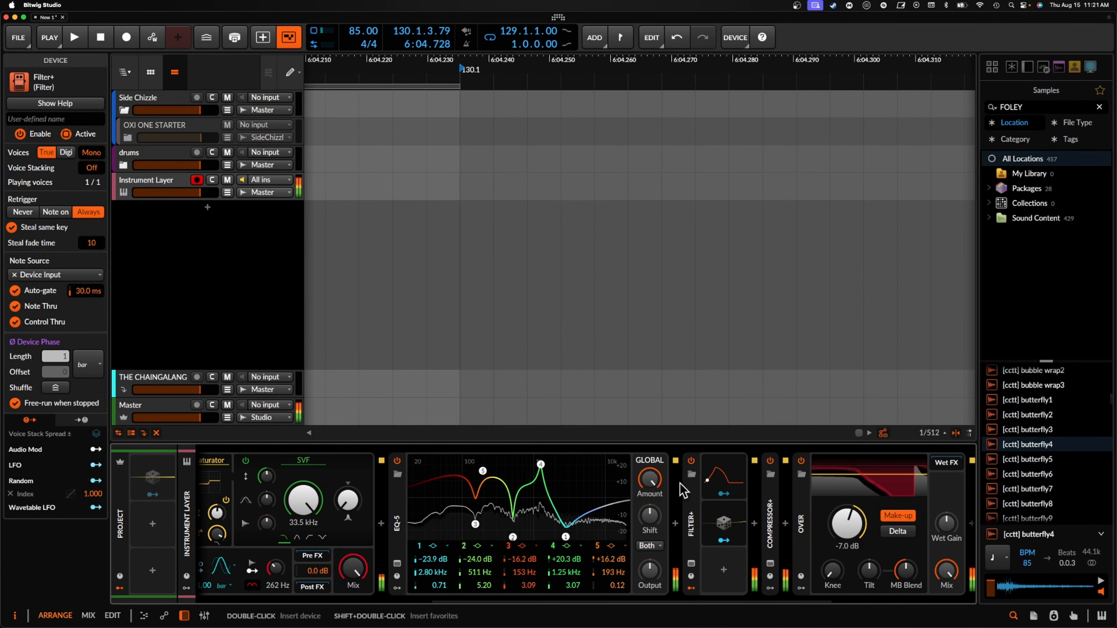
Expand the Filter+ that follows the second EQ-5 and switch its waveshaper from Diode to Transfer
double_click(694, 501)
scroll(695, 501, "right", 3)
left_click_drag(654, 514, 654, 510)
scroll(497, 530, "left", 6)
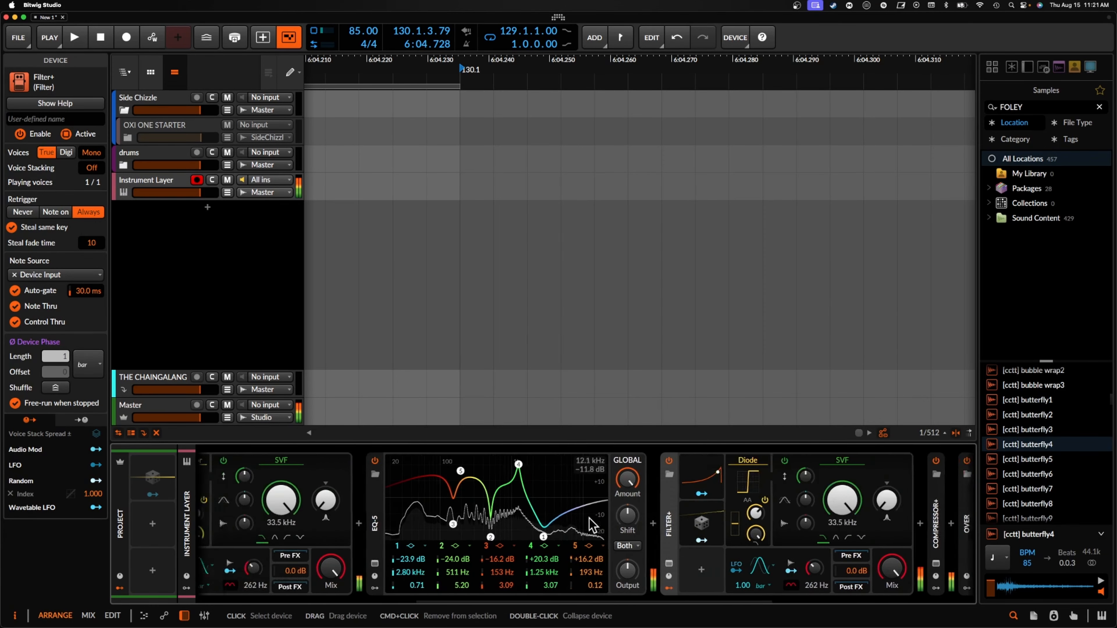
left_click_drag(438, 514, 438, 529)
scroll(478, 529, "right", 10)
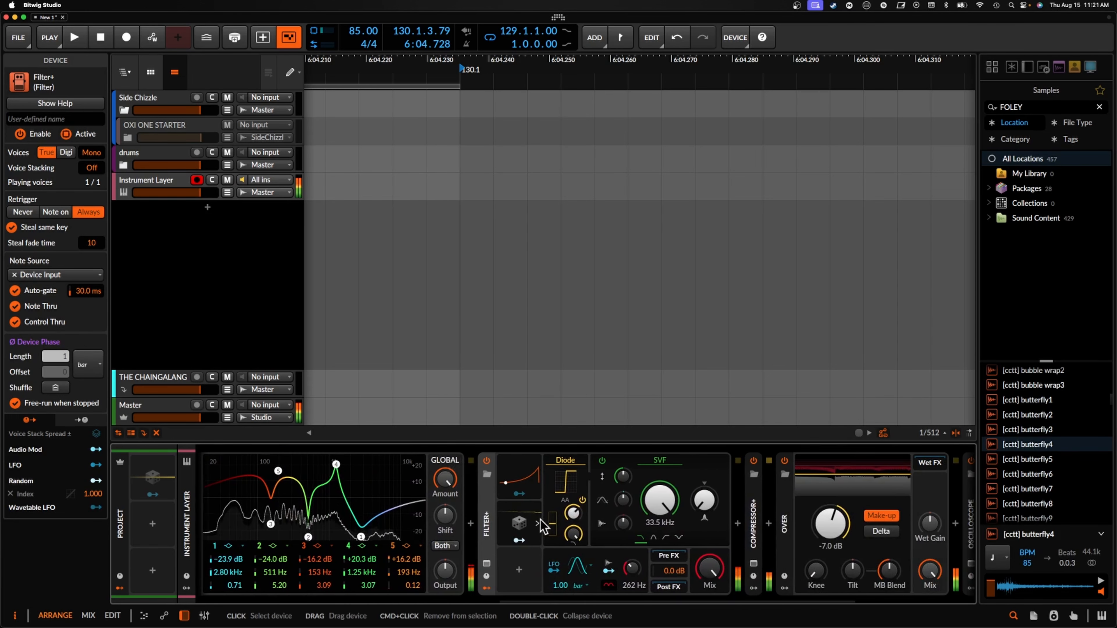
left_click(568, 464)
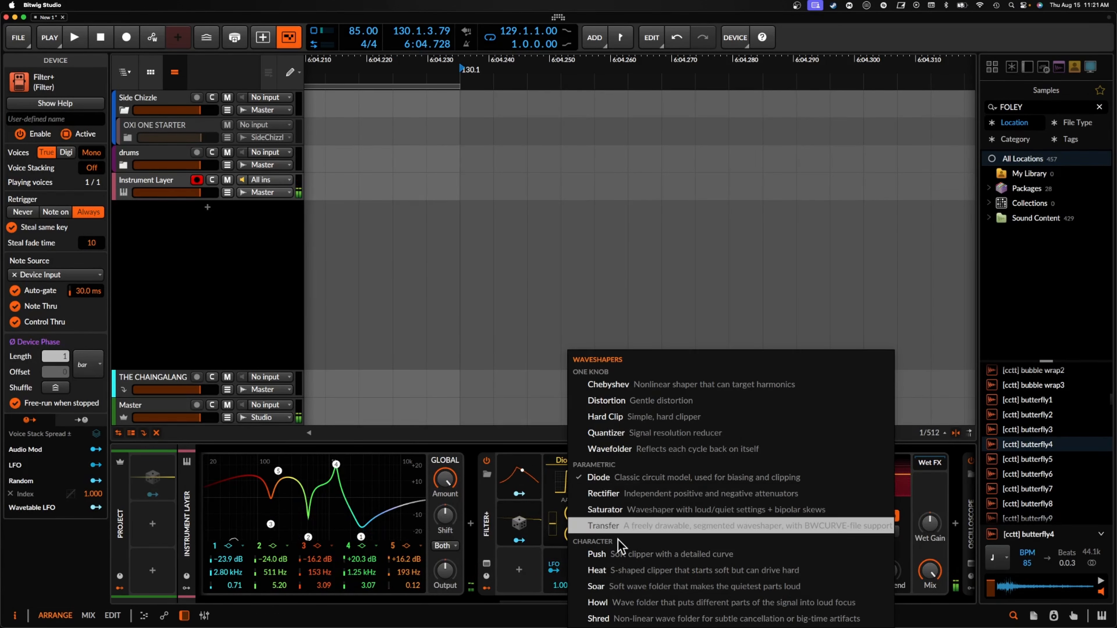
left_click(615, 526)
Reset the Transfer curve to Init, then reshape it with its left point raised to about 76% and its right point pulled below the centre line
left_click(565, 482)
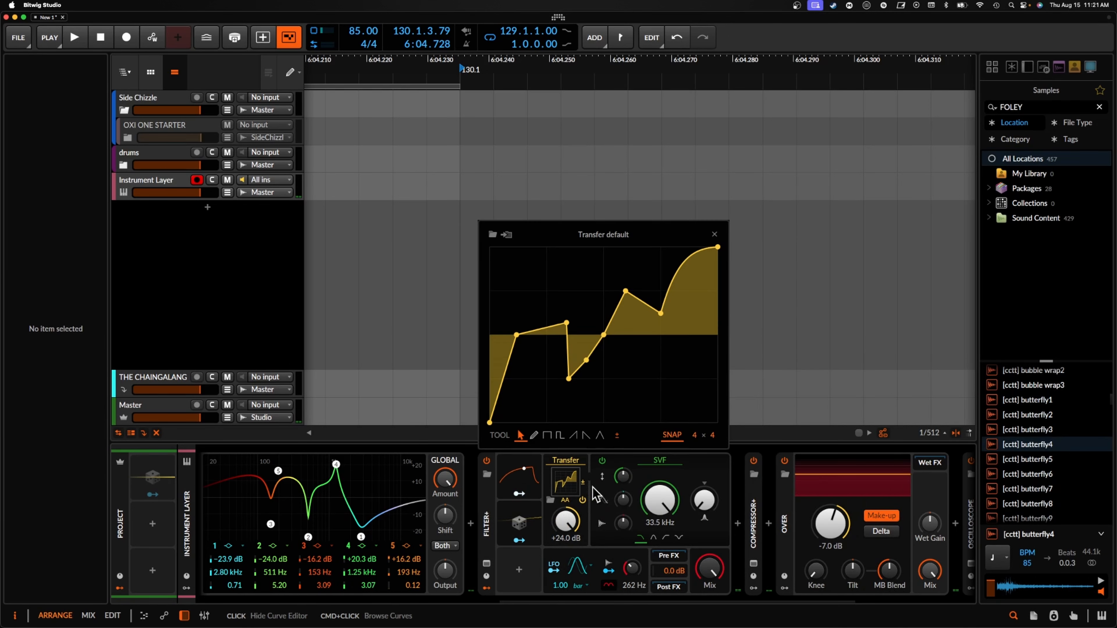
right_click(594, 288)
left_click(630, 382)
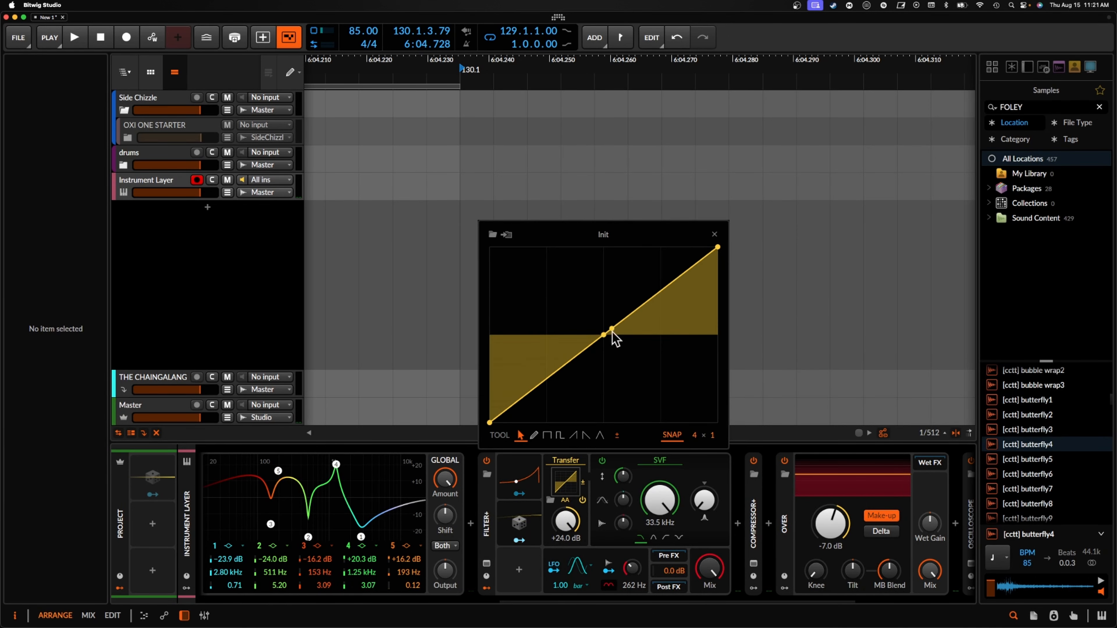
left_click_drag(657, 293, 629, 246)
left_click_drag(567, 365, 572, 412)
left_click_drag(629, 246, 703, 391)
left_click_drag(570, 404, 510, 268)
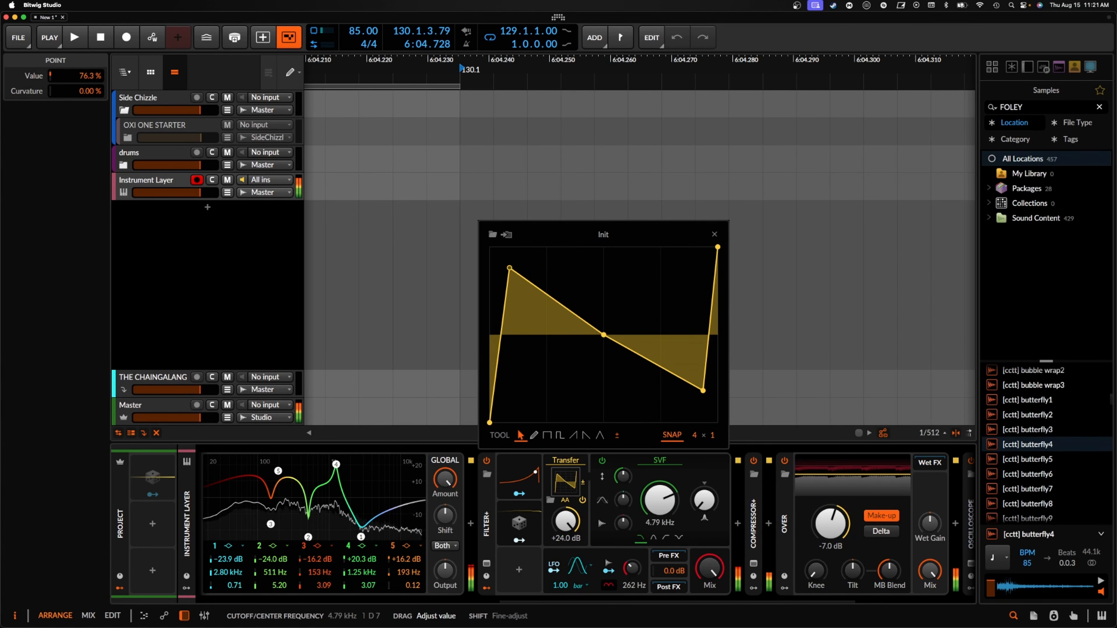
Insert another Filter+ after the Transfer one and raise its Push drive to +14.8 dB
left_click(738, 523)
type("FILT")
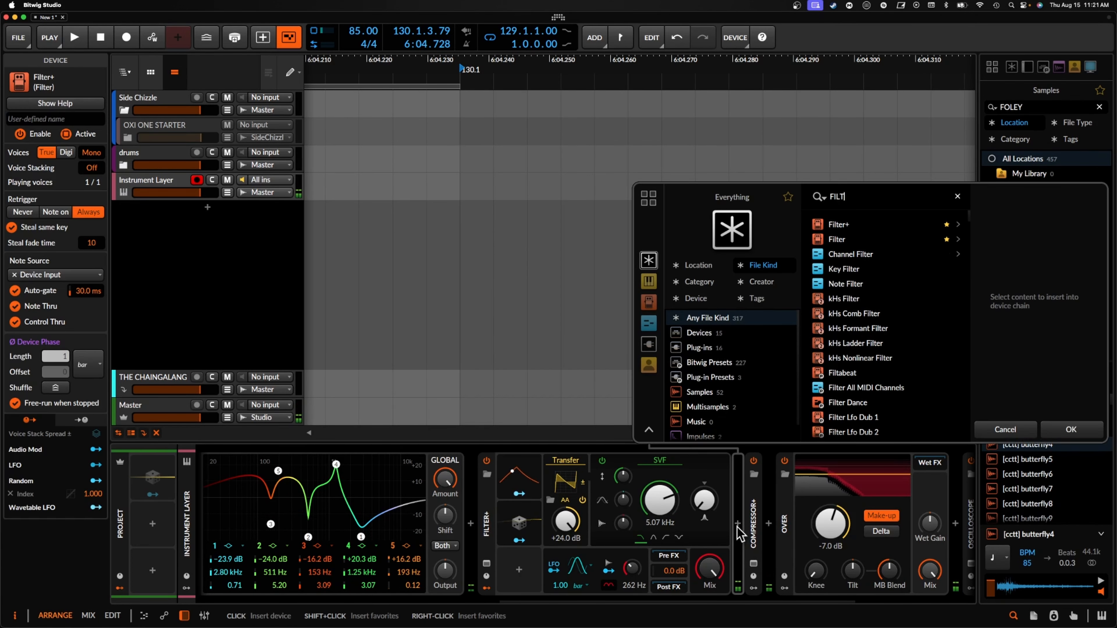
left_click(831, 225)
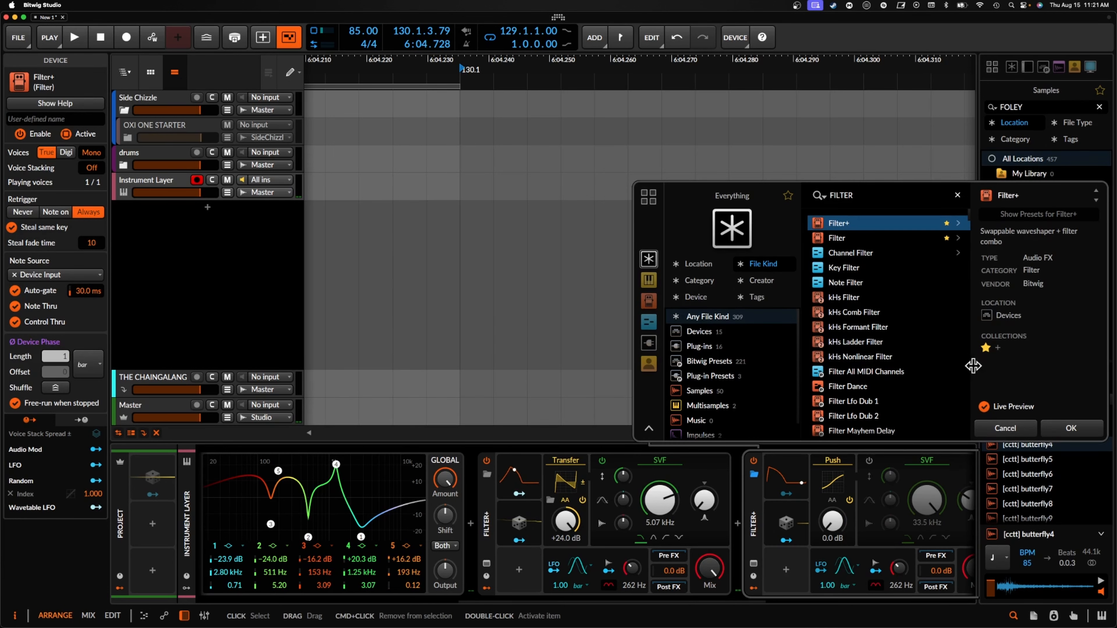
left_click(1070, 430)
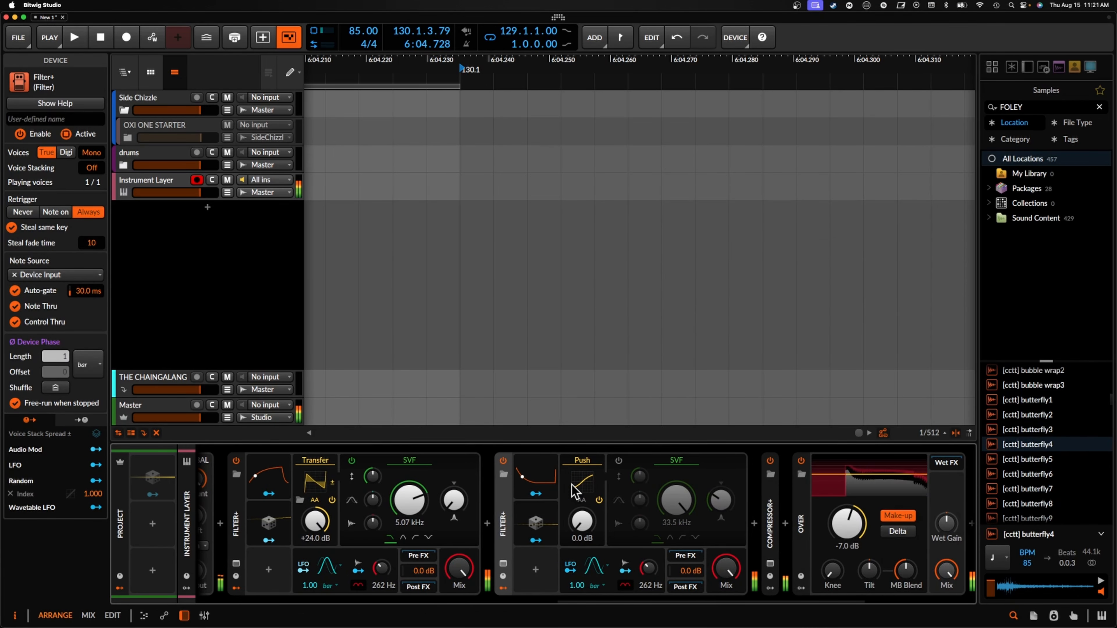
left_click_drag(572, 489, 572, 481)
left_click_drag(582, 521, 582, 520)
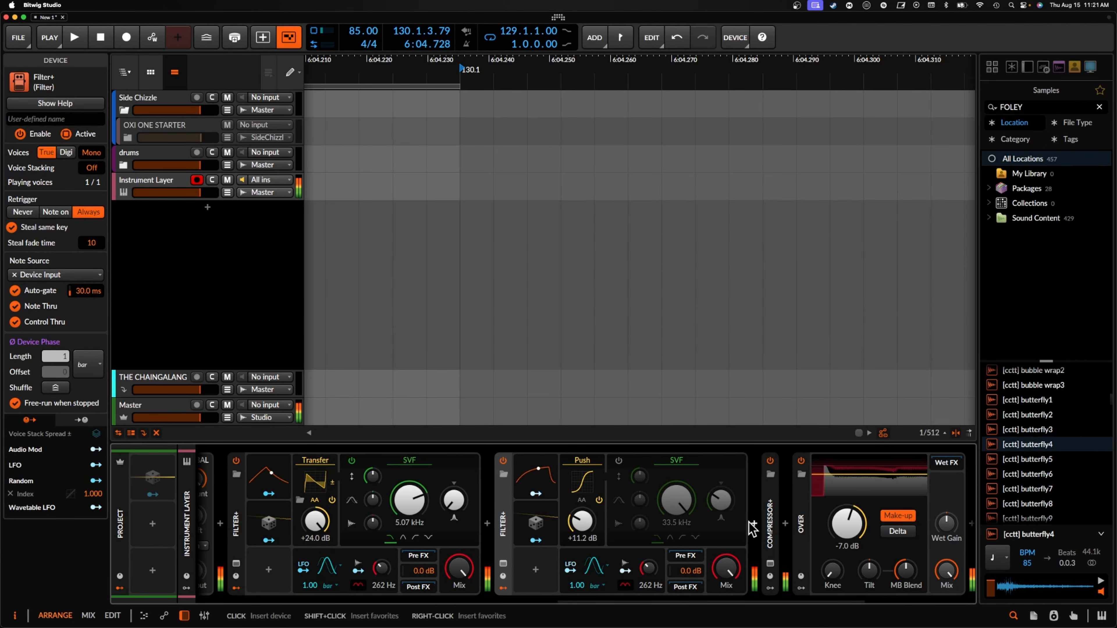
left_click_drag(582, 521, 582, 521)
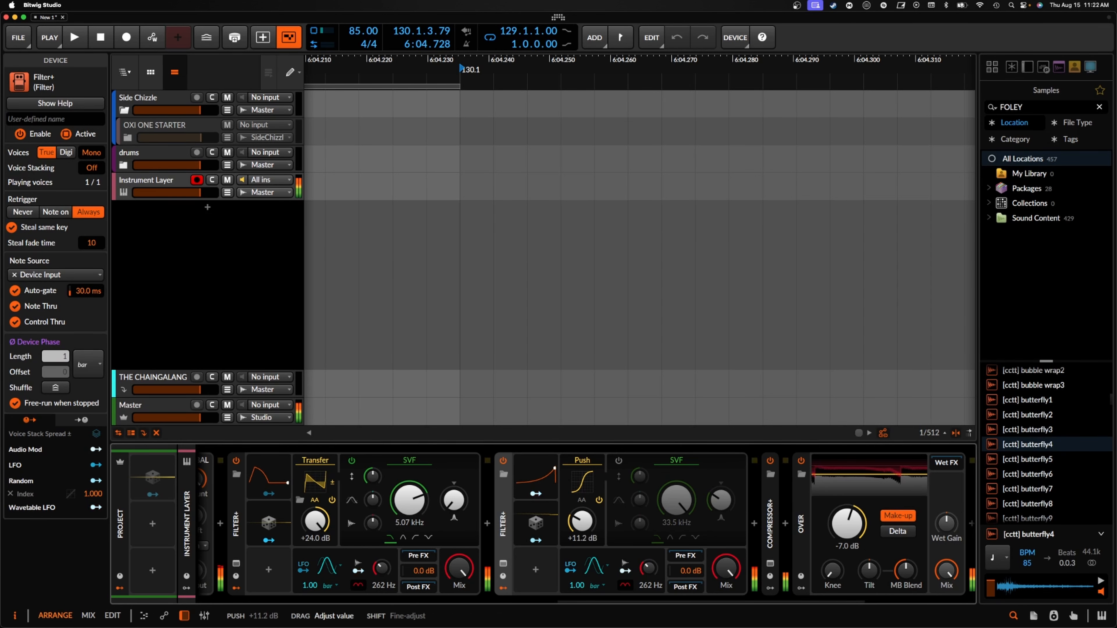
Raise E-Kick's pitch mod amount to about +42.67 st, shorten its main decay, and set the pitch mod decay to 166 ms
scroll(550, 533, "left", 10)
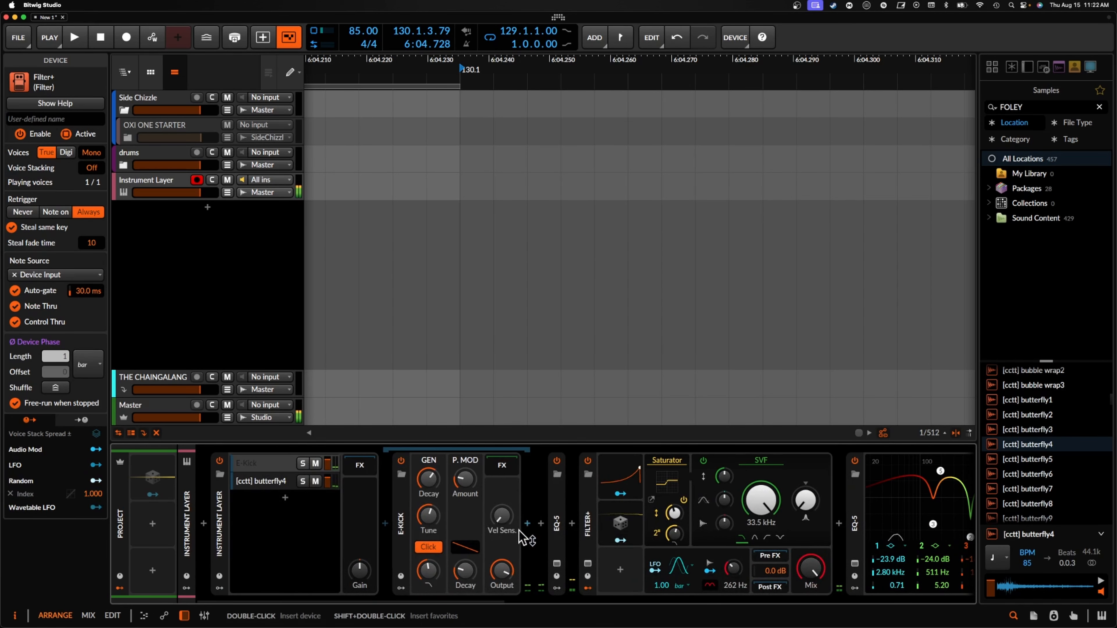
left_click_drag(462, 482, 463, 481)
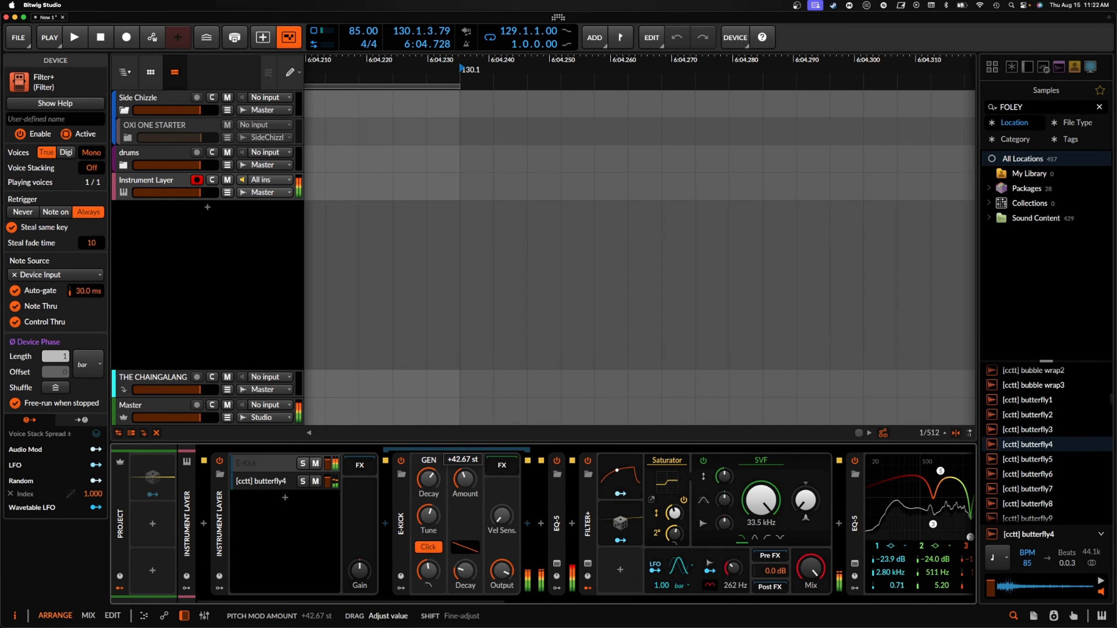
left_click_drag(429, 479, 428, 479)
left_click_drag(465, 571, 465, 571)
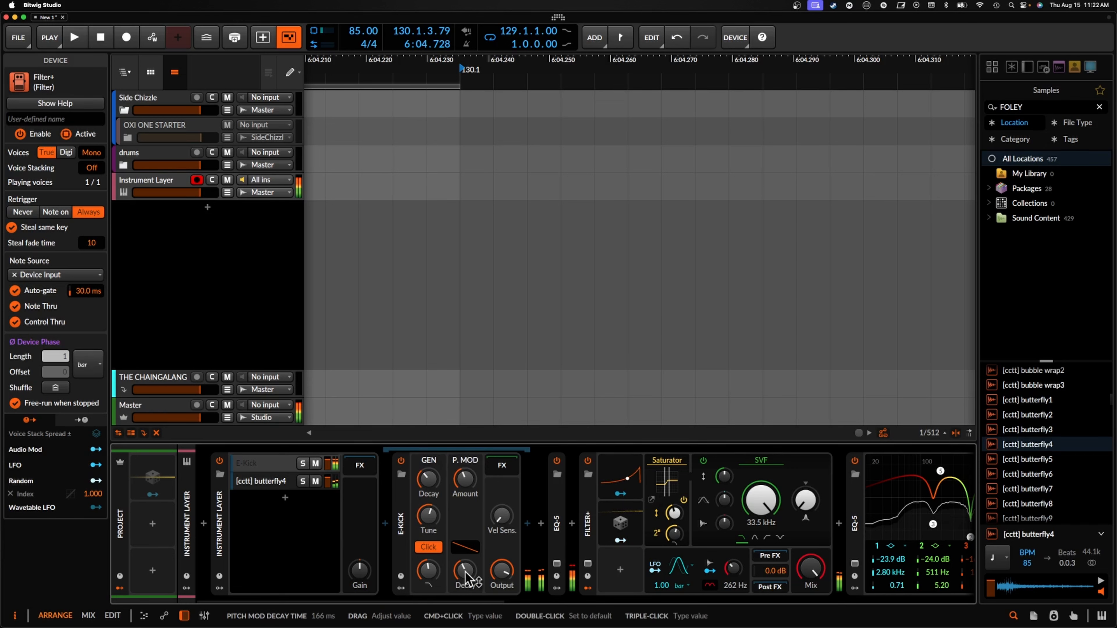
scroll(595, 521, "right", 11)
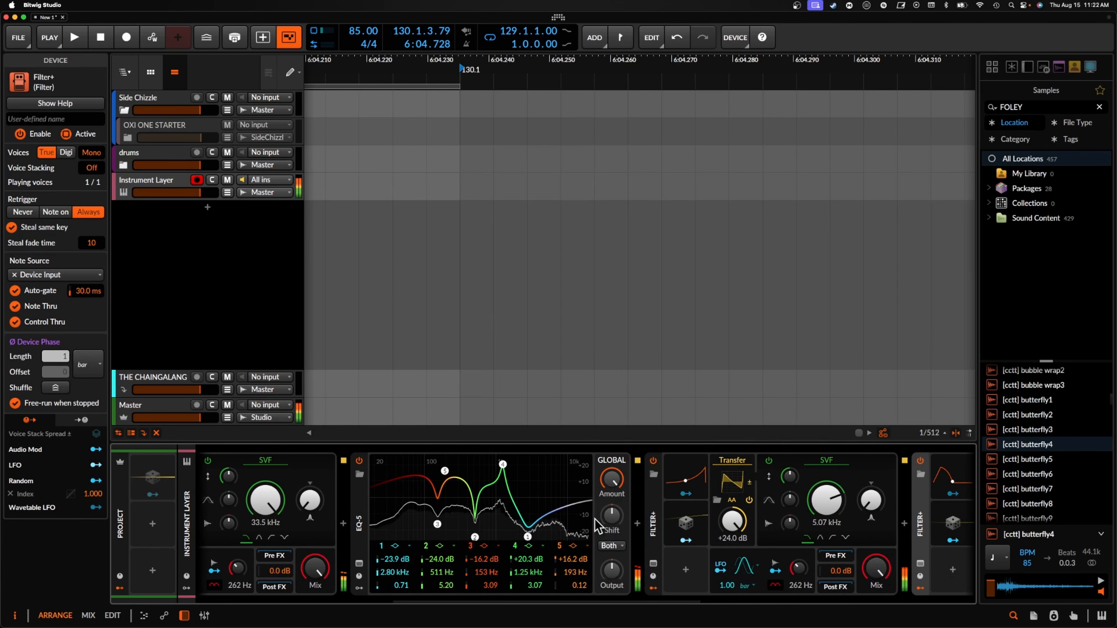
scroll(595, 521, "right", 6)
Delete the butterfly4 sample layer from the Instrument Layer
scroll(594, 520, "left", 20)
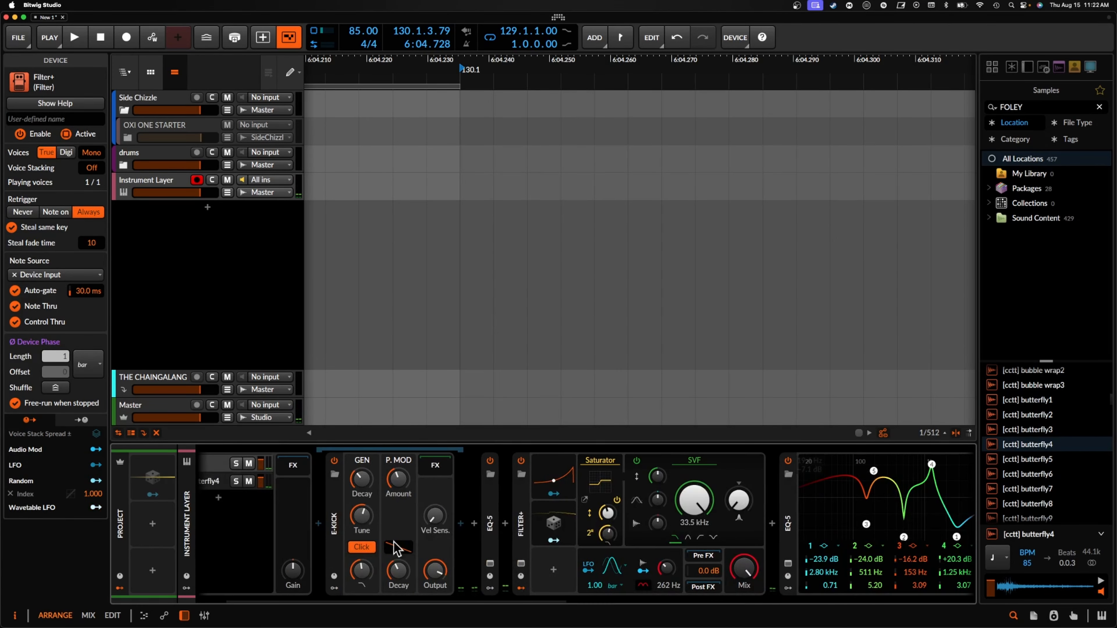
scroll(455, 523, "left", 3)
left_click(274, 485)
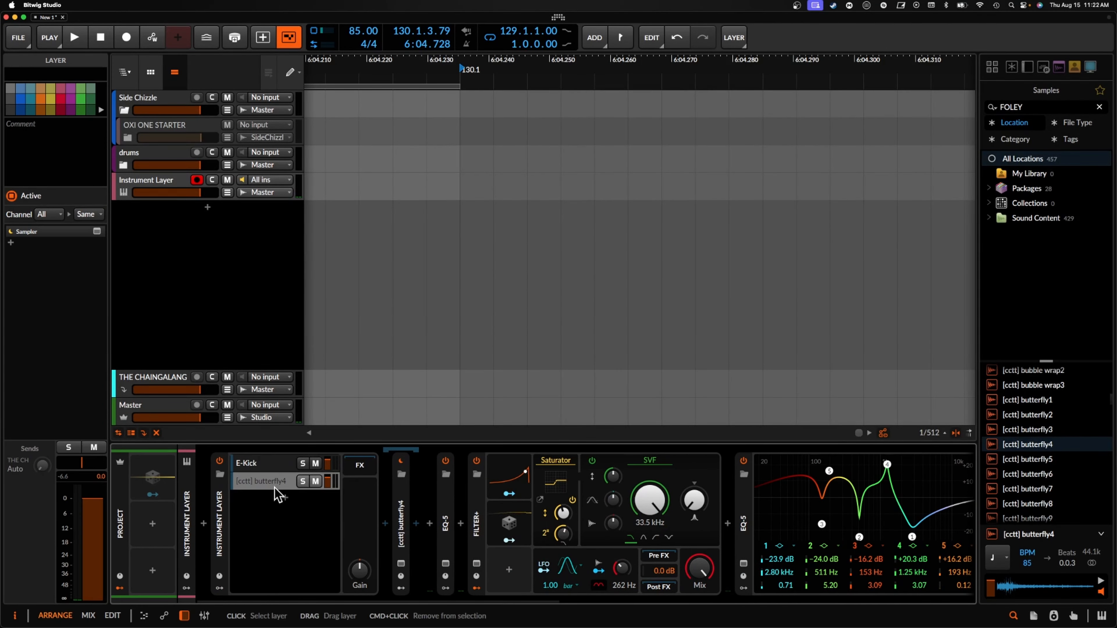
key("Delete")
Delete all devices from the first EQ-5 through the last Filter+, keeping Compressor+, Over and the Oscilloscope
left_click(403, 491)
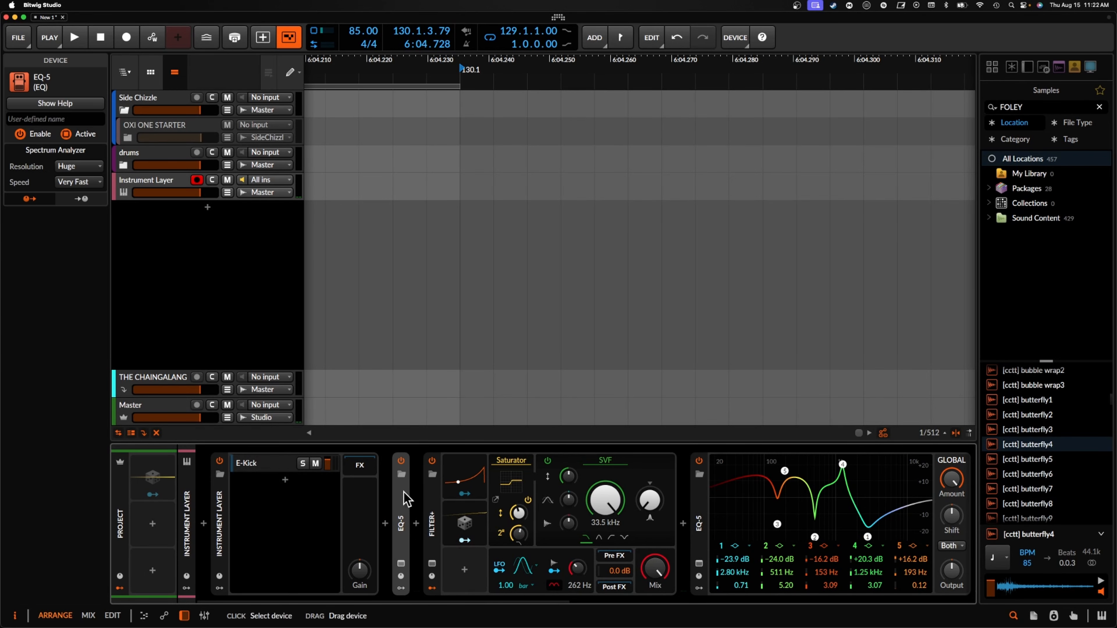
scroll(404, 492, "right", 20)
scroll(403, 491, "left", 3)
scroll(403, 492, "left", 5)
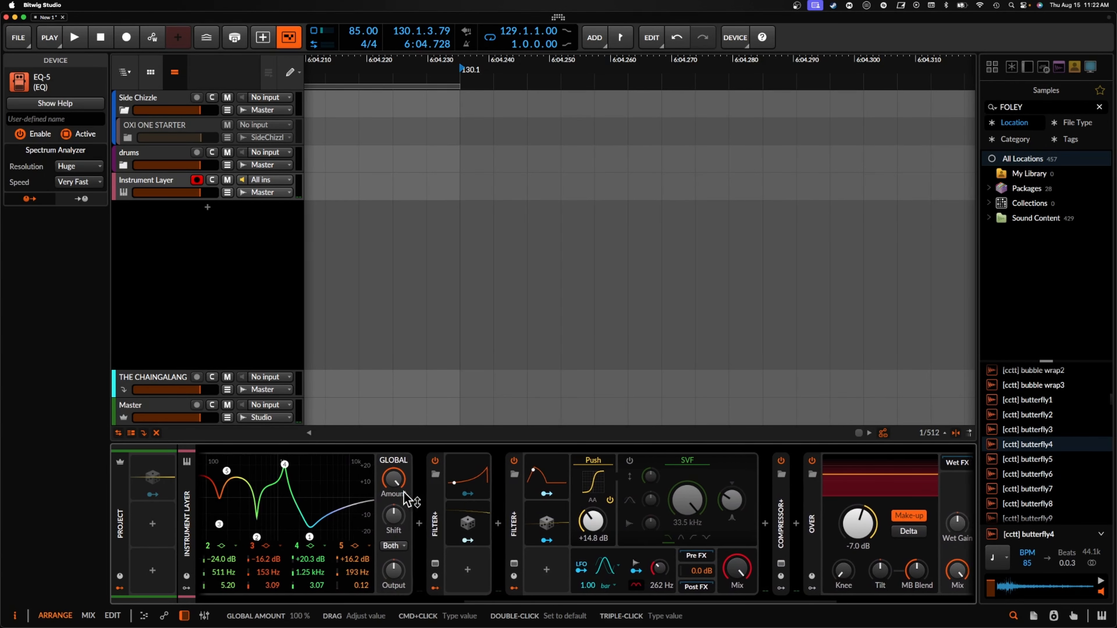
left_click(523, 506, "shift")
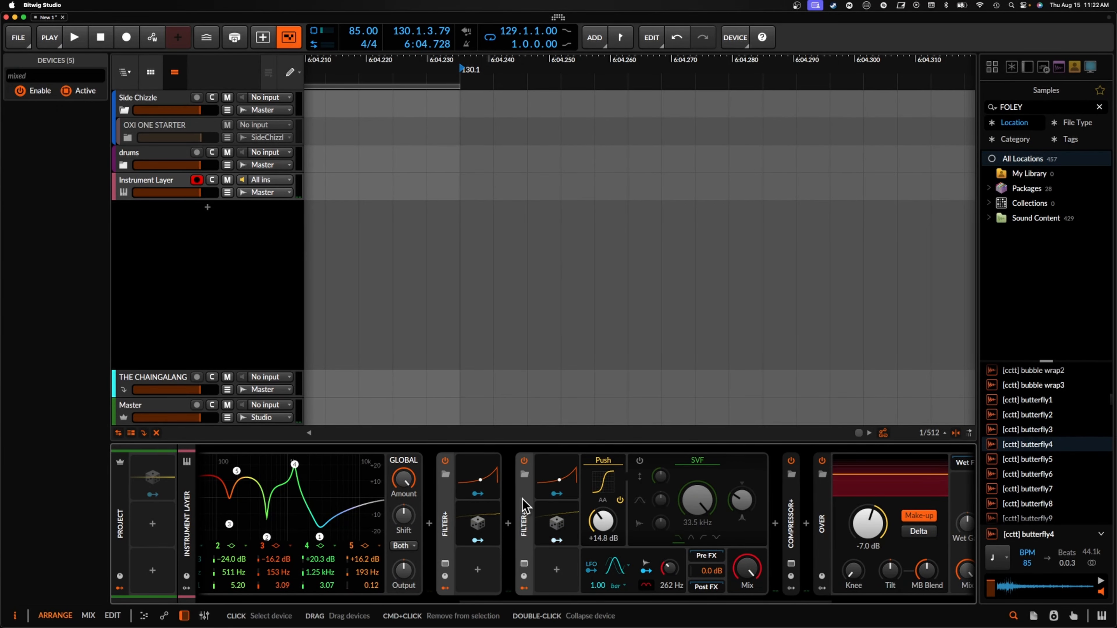
key("Delete")
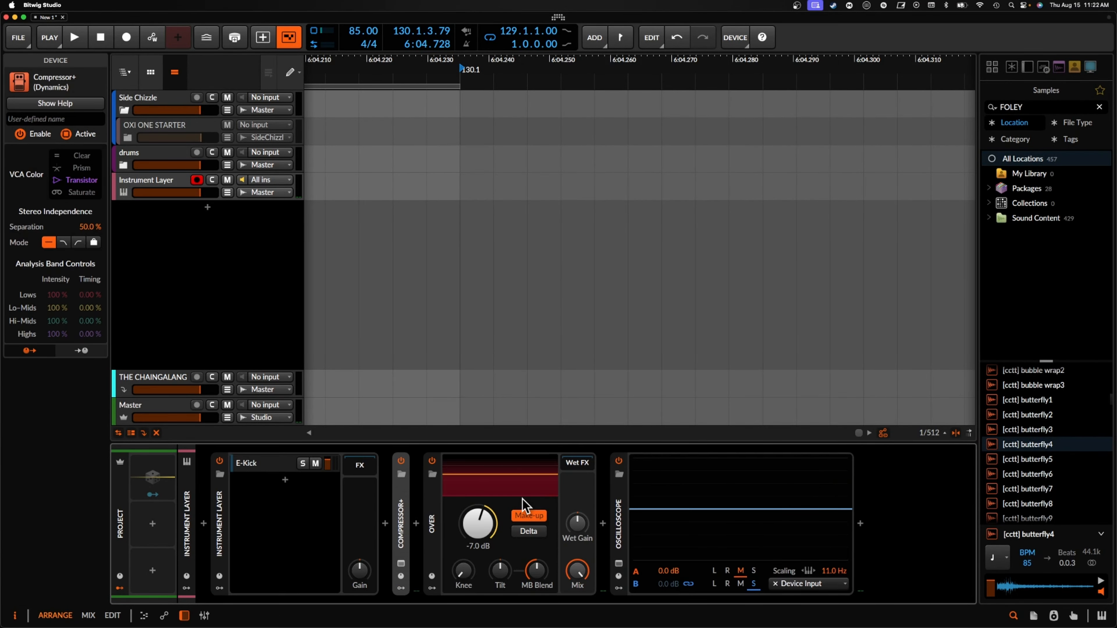
Insert a new Filter+ between the Instrument Layer and Compressor+
left_click(390, 526)
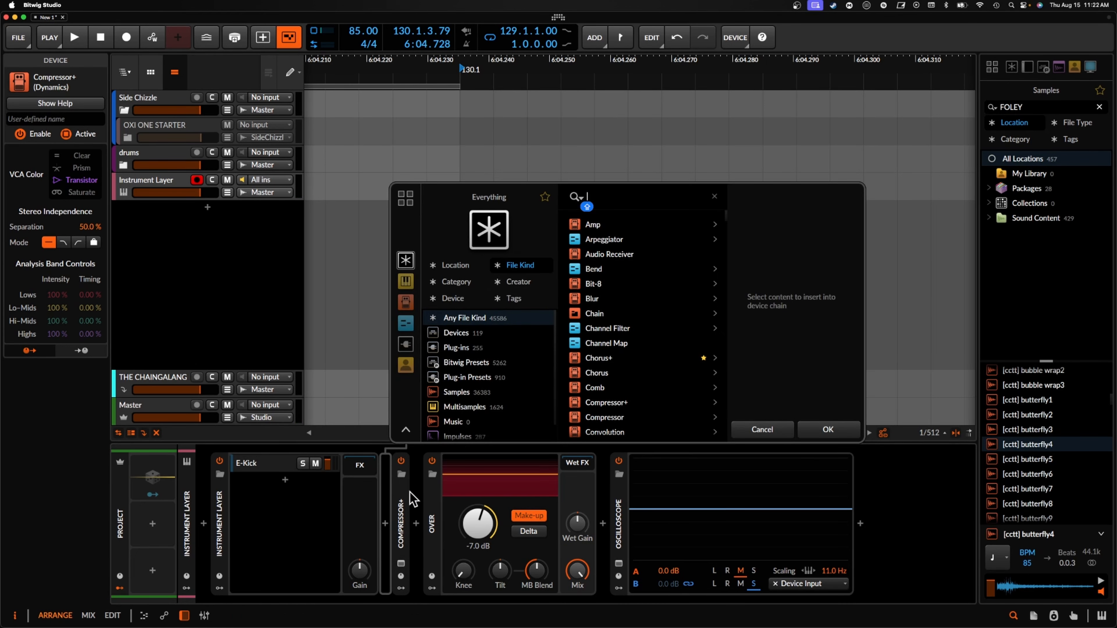
type("filter")
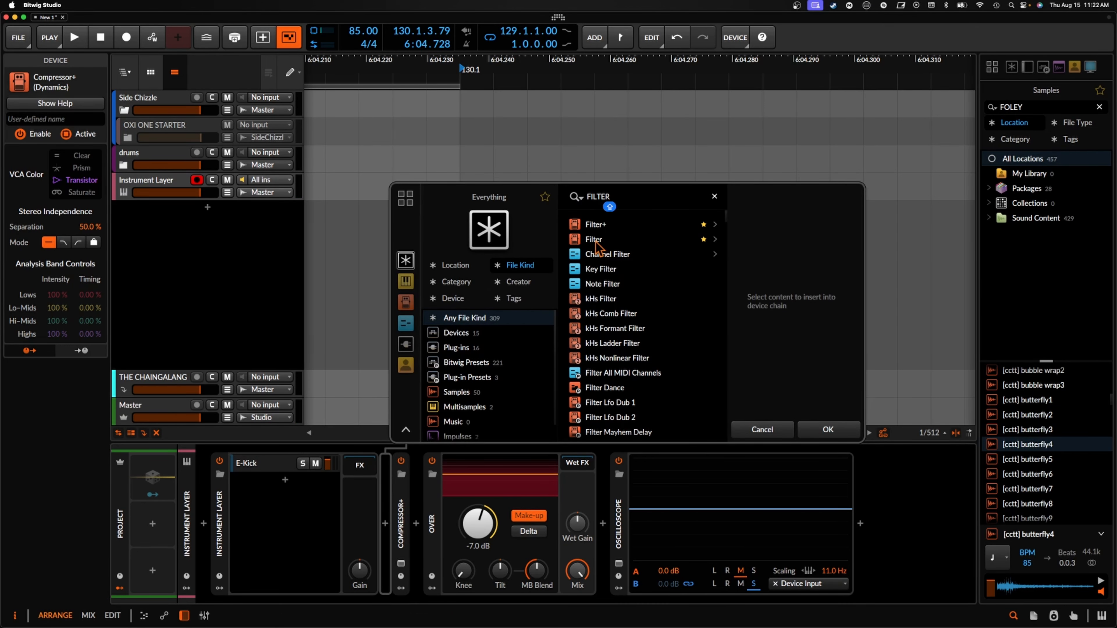
key("Down")
left_click(828, 429)
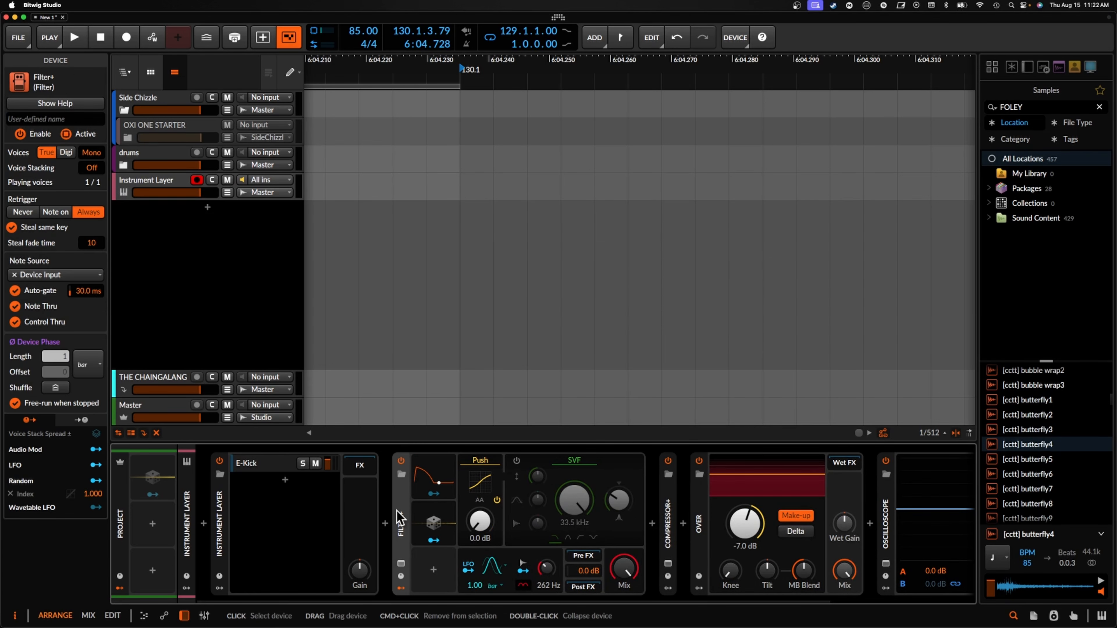
Show the E-Kick layer's device, lower its pitch mod amount, and lengthen its main decay
left_click(277, 464)
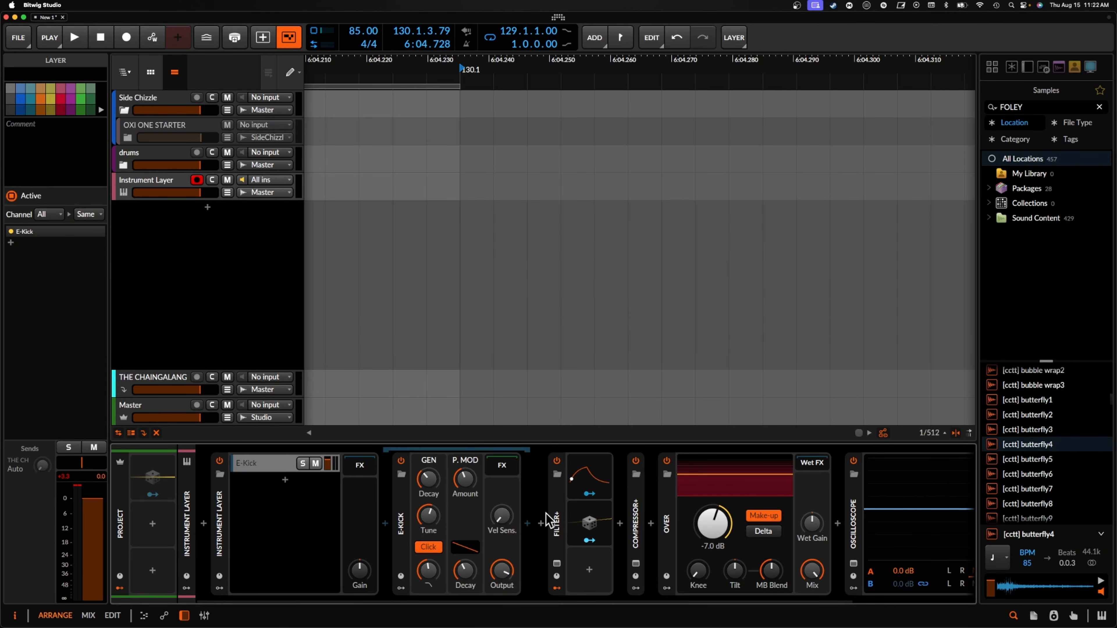
double_click(555, 524)
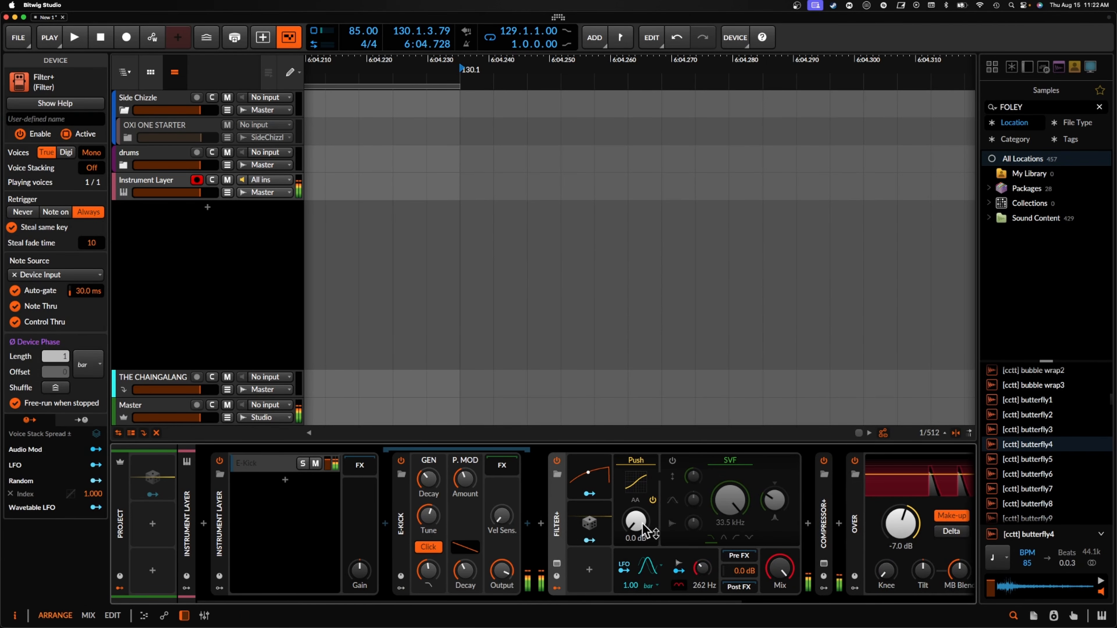
left_click_drag(465, 479, 464, 484)
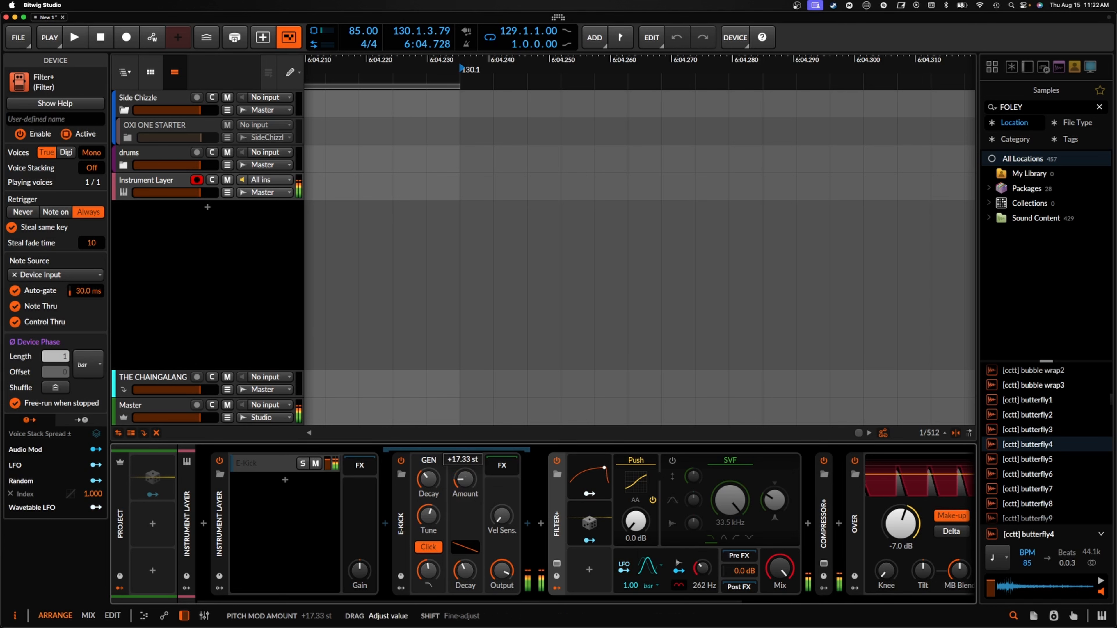
left_click_drag(464, 484, 428, 479)
Raise the new Filter+'s Push drive to +11.3 dB and collapse the device
left_click_drag(635, 522, 635, 506)
scroll(638, 531, "right", 7)
scroll(642, 532, "left", 7)
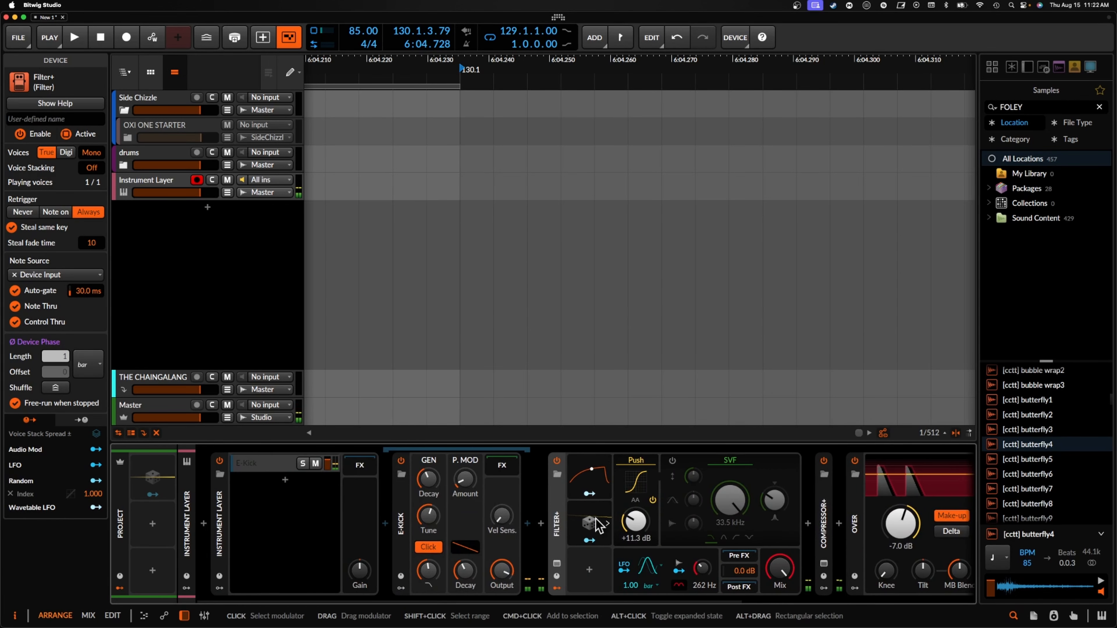
double_click(555, 520)
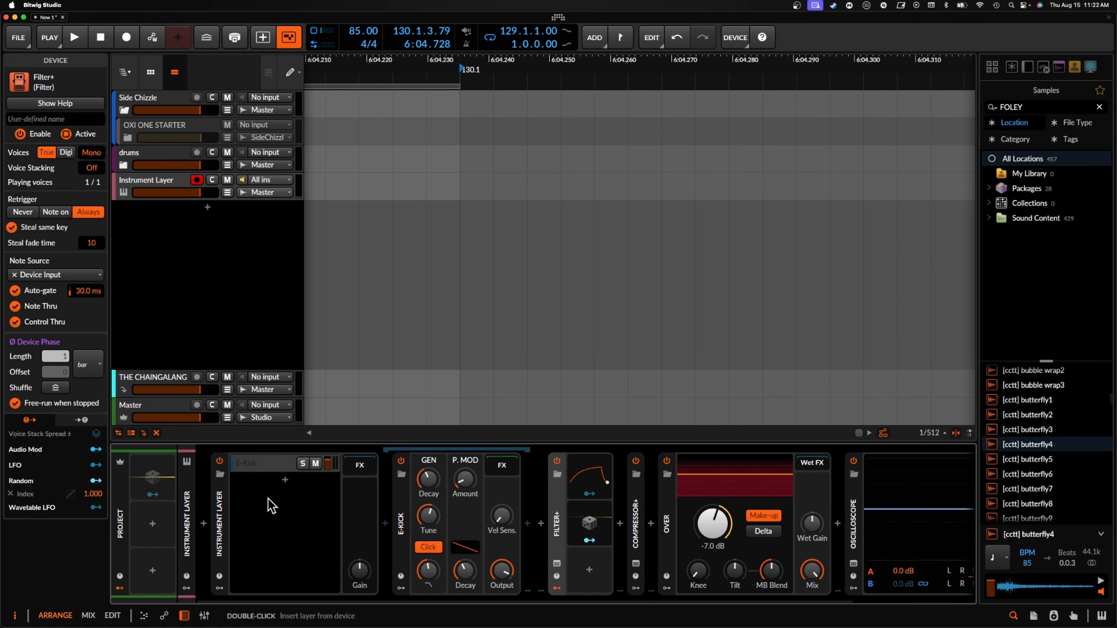
left_click(541, 524)
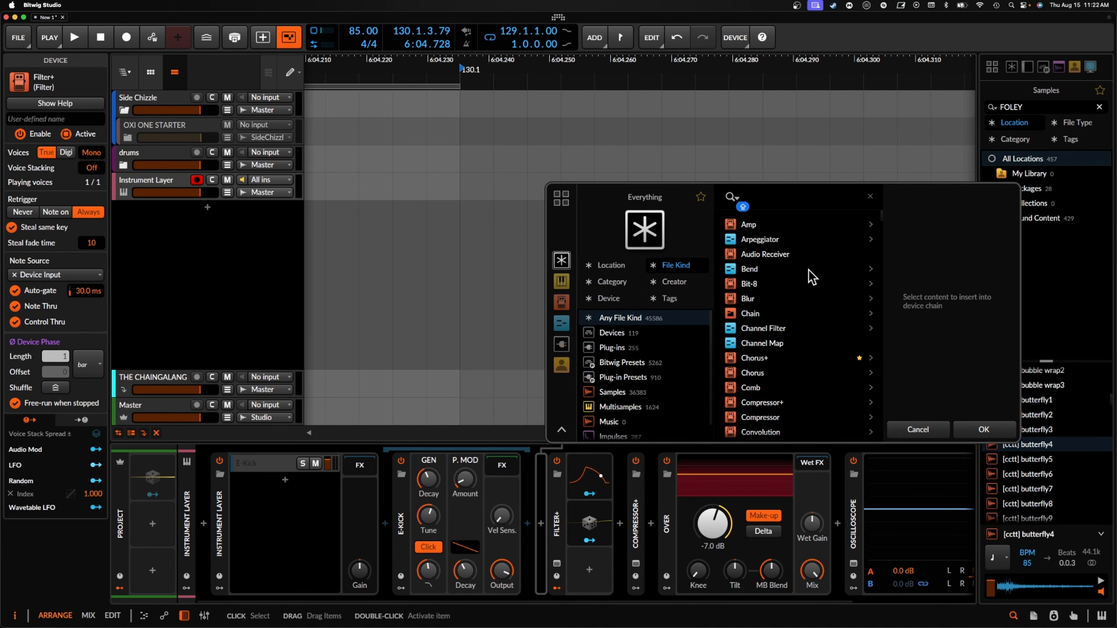
left_click(977, 436)
scroll(637, 555, "right", 5)
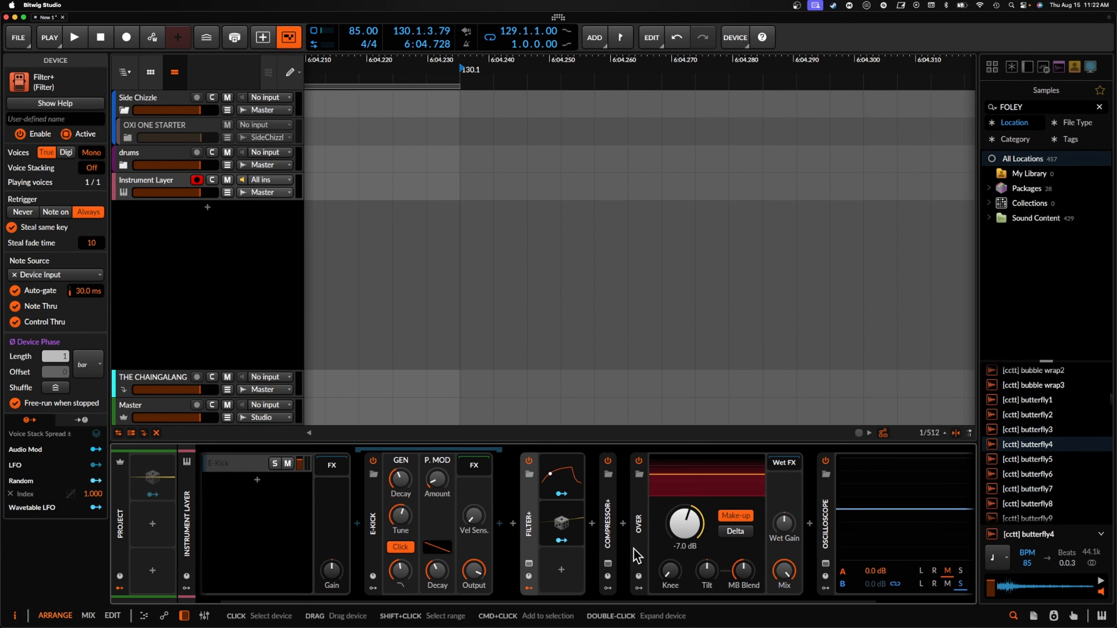
scroll(636, 555, "right", 2)
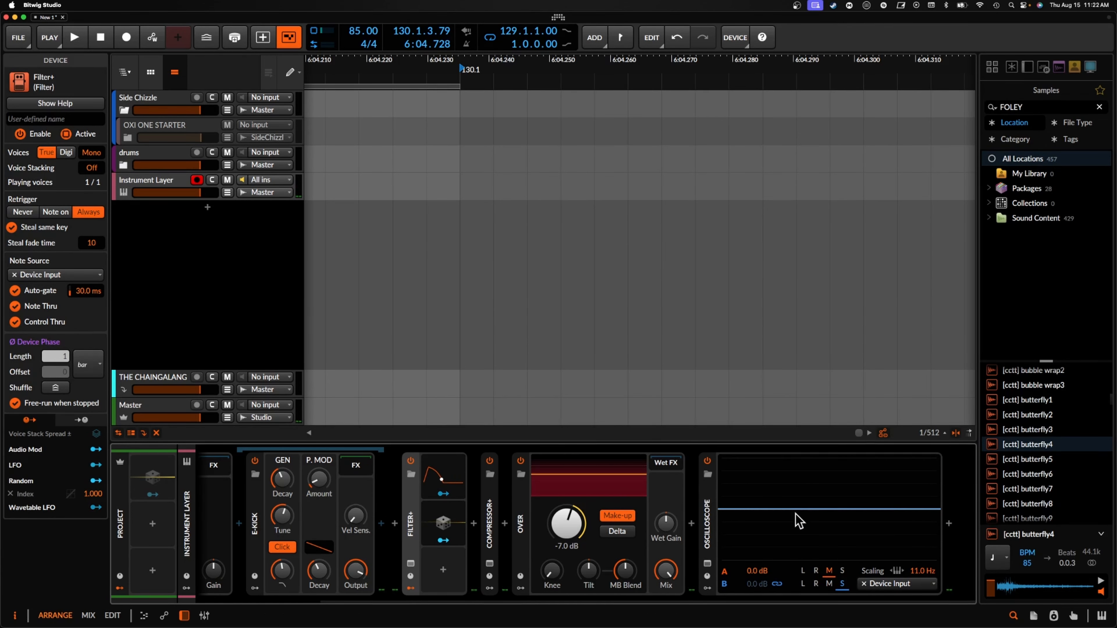
scroll(462, 516, "left", 8)
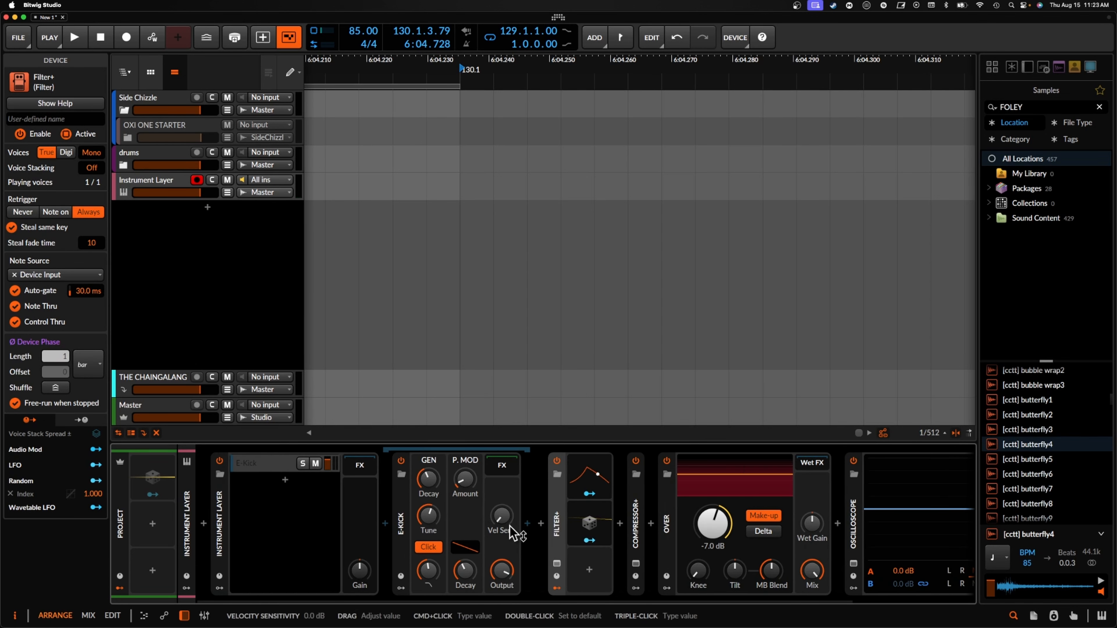
Insert a Mid-Side Split between the Instrument Layer and Filter+ and reset its Side gain to 0.0 dB
left_click(539, 523)
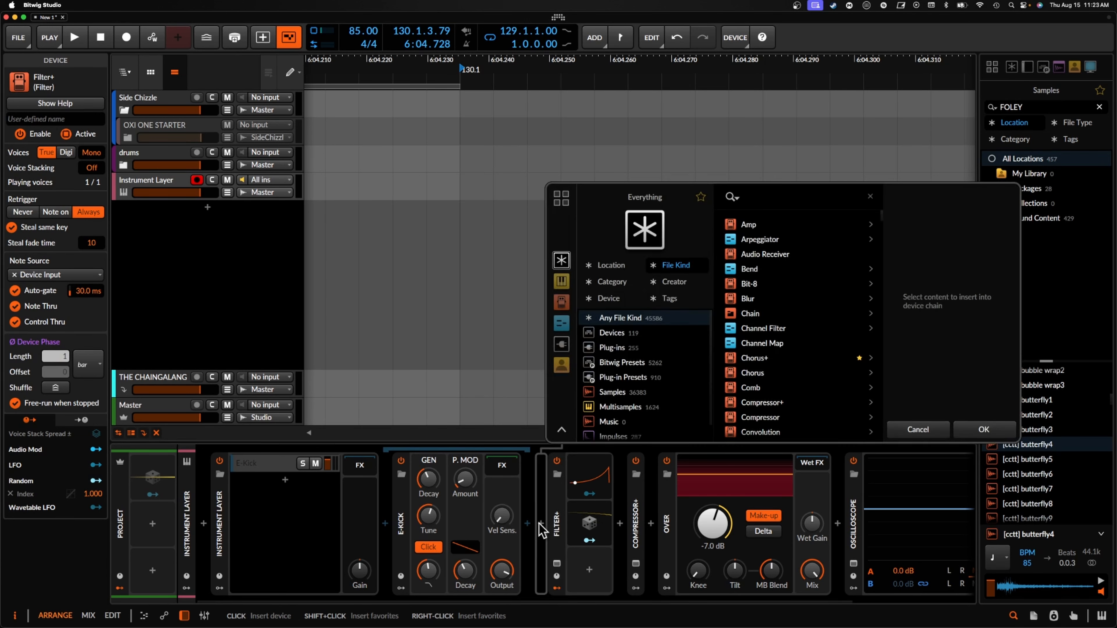
type("MID")
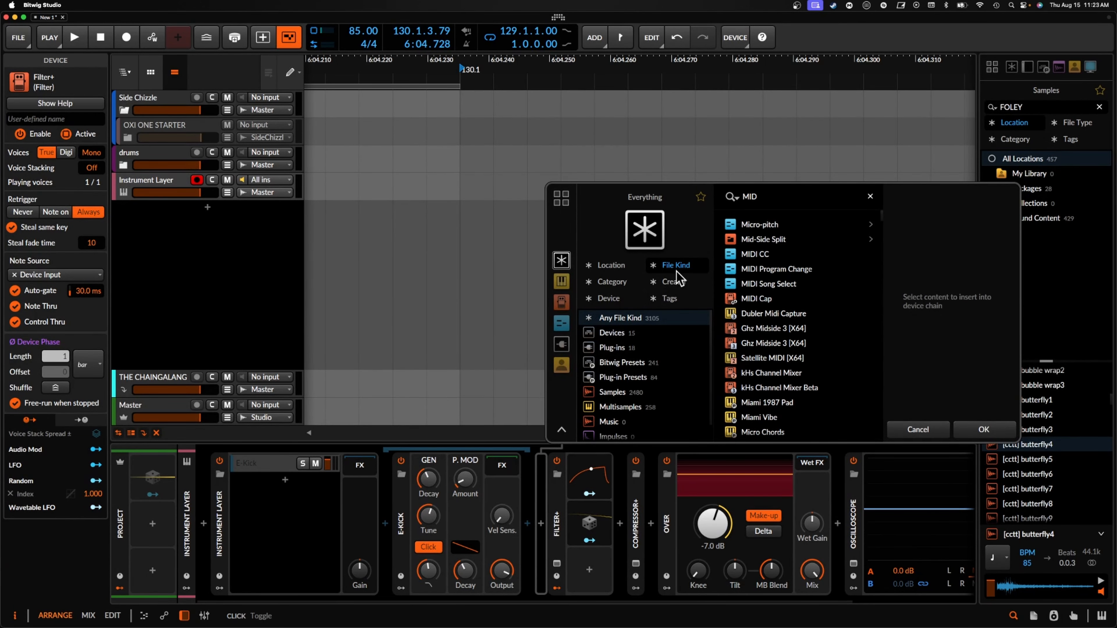
left_click(746, 221)
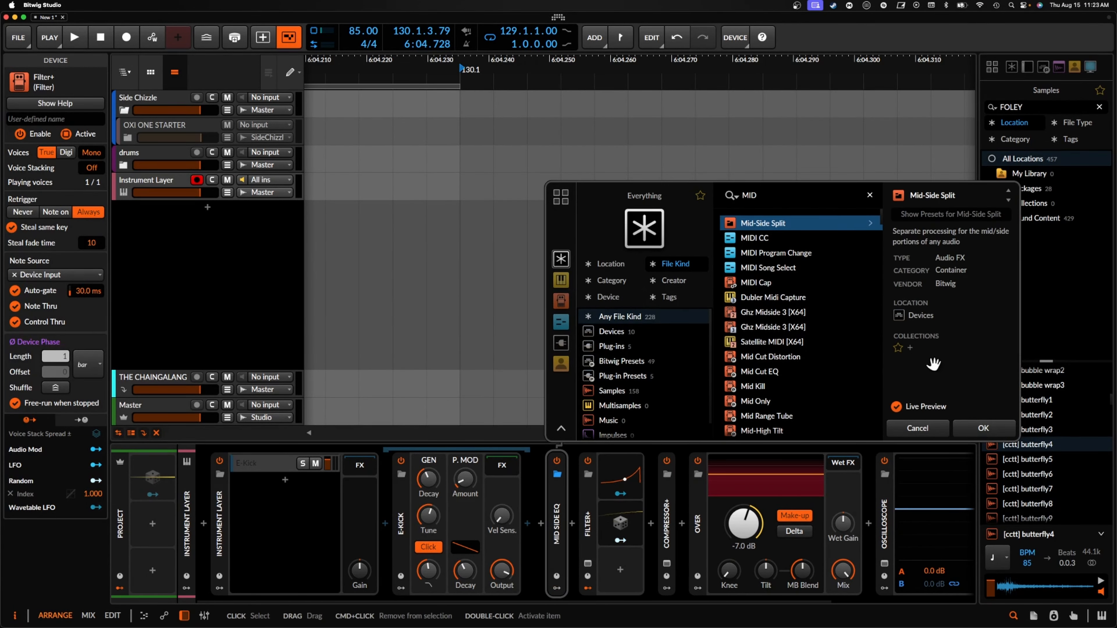
left_click(982, 429)
left_click(391, 536)
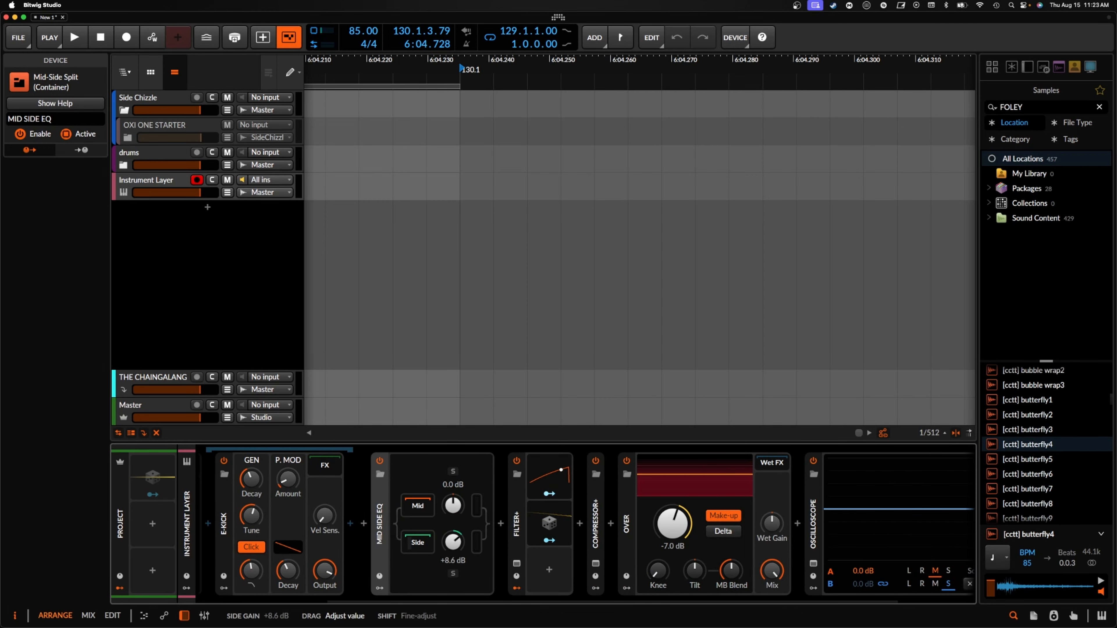
scroll(440, 524, "right", 3)
double_click(387, 543)
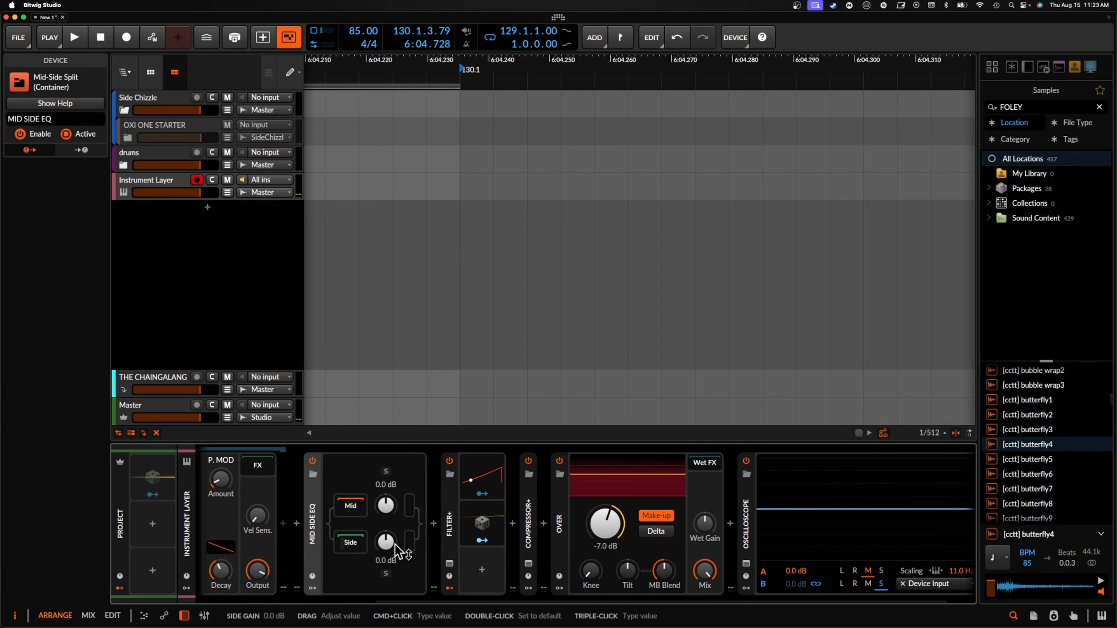
Insert a Convolution reverb between the Instrument Layer and the Mid-Side Split and raise its Mix to maximum
scroll(383, 523, "left", 7)
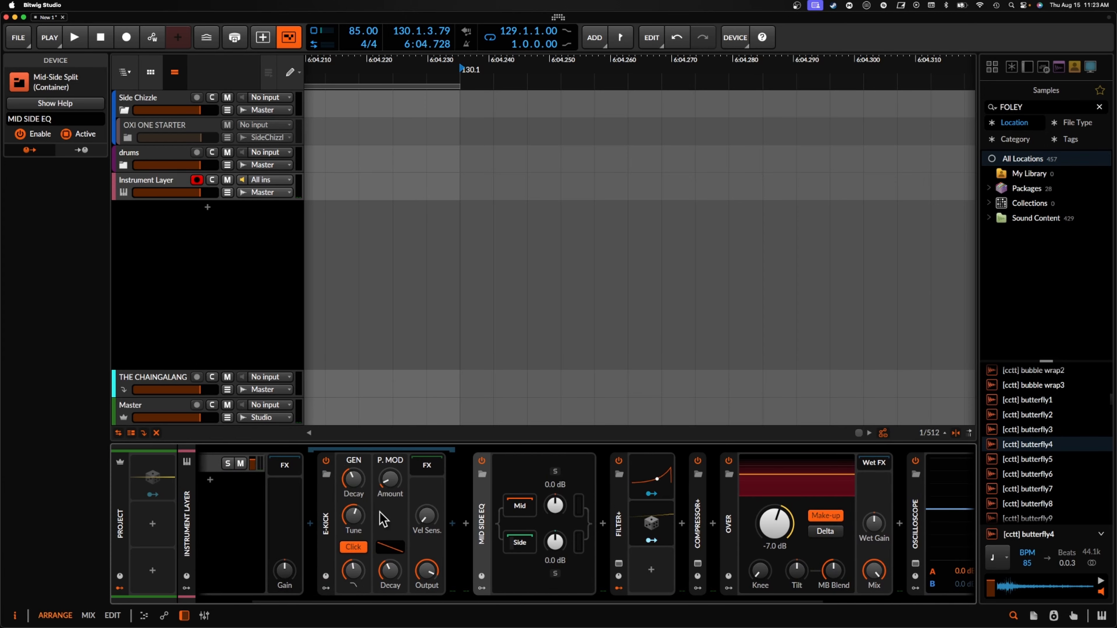
scroll(374, 523, "left", 3)
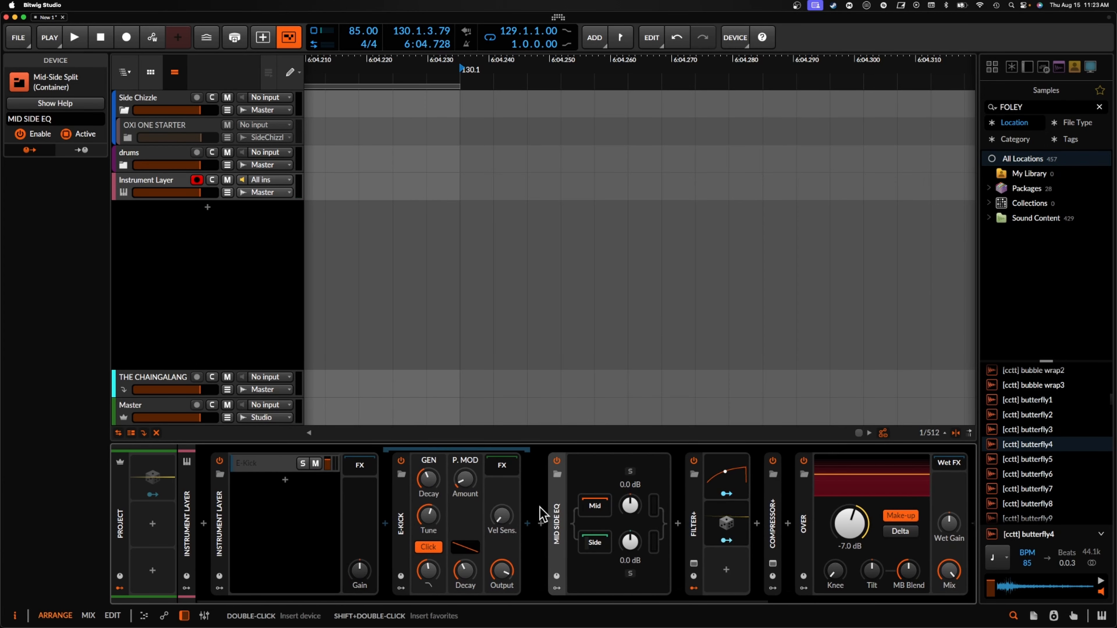
left_click(542, 523)
type("CONV")
left_click(756, 226)
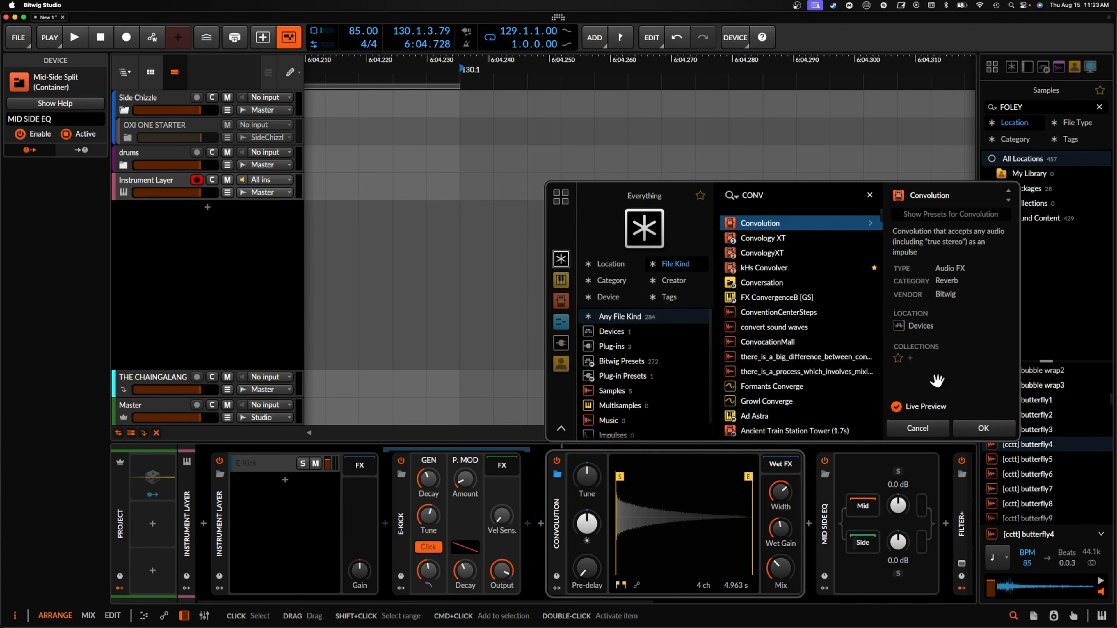
left_click(983, 429)
left_click_drag(546, 568, 546, 515)
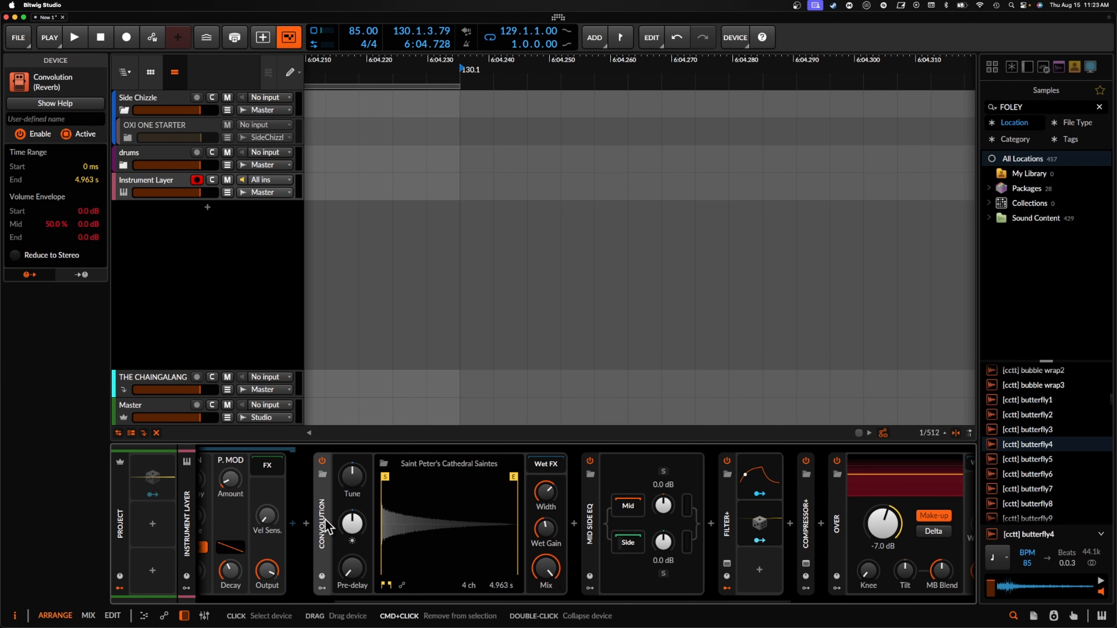
Wrap the Convolution in an FX Layer and add an empty second layer beside it
key("super+g")
left_click(388, 480)
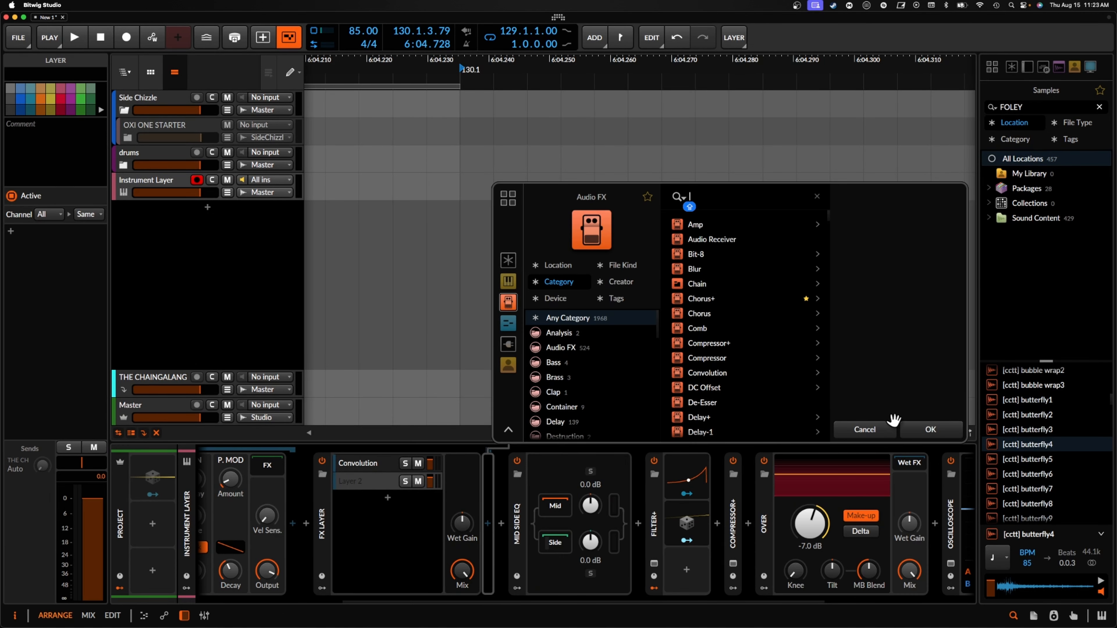
left_click(913, 432)
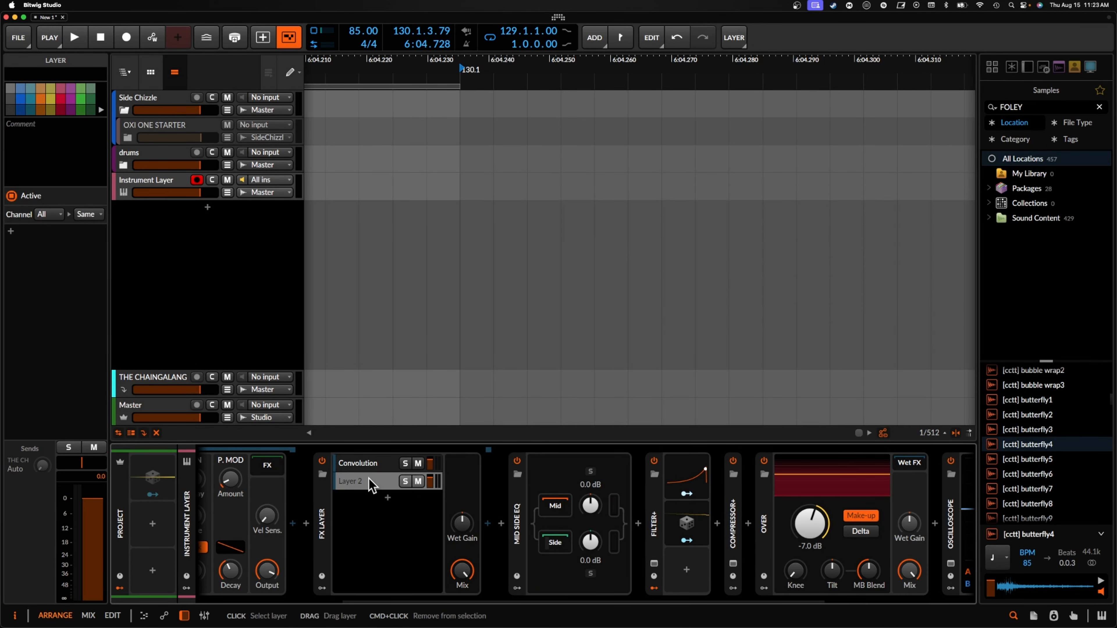
Load the Real Rooms impulse "Yoonseul Art Installation - Up" into the Convolution of the first FX layer
left_click(366, 465)
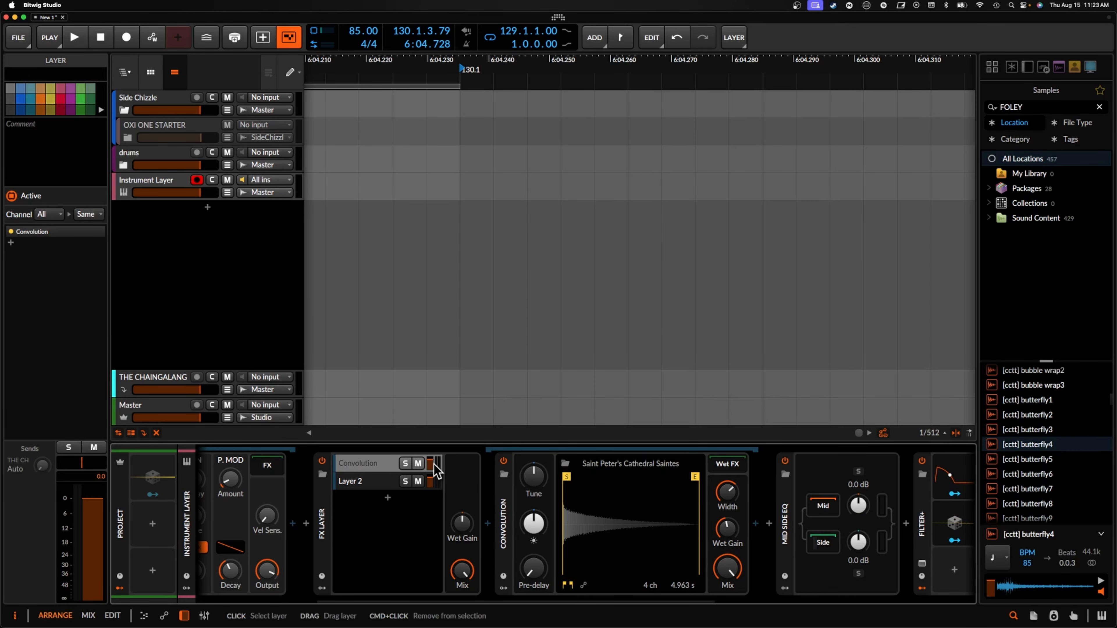
left_click(601, 467)
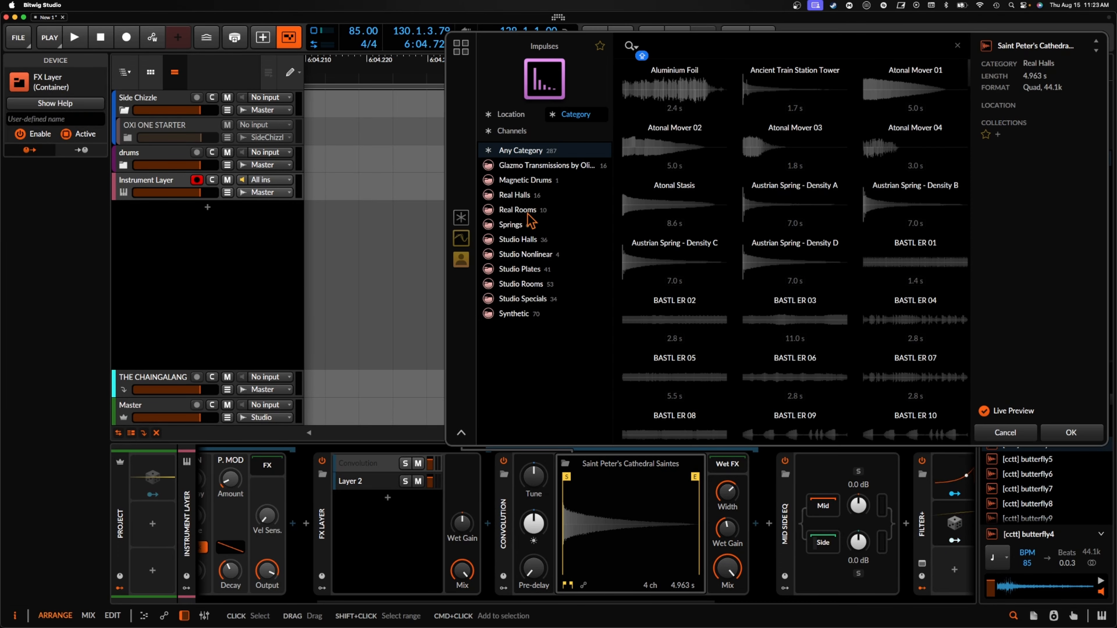
left_click(524, 211)
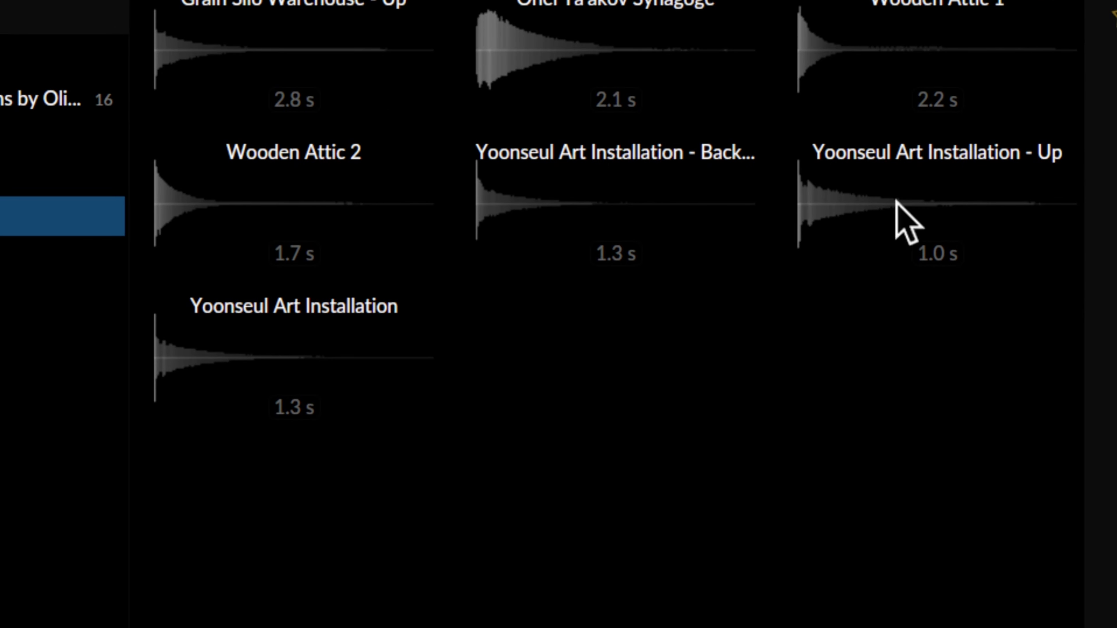
left_click(925, 183)
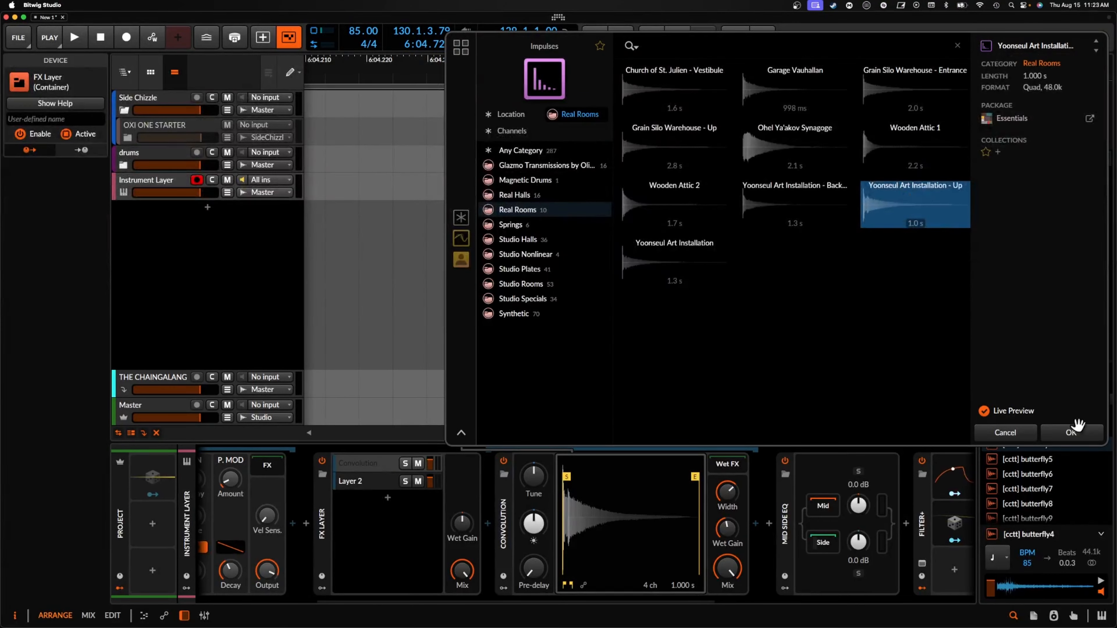
left_click(1075, 430)
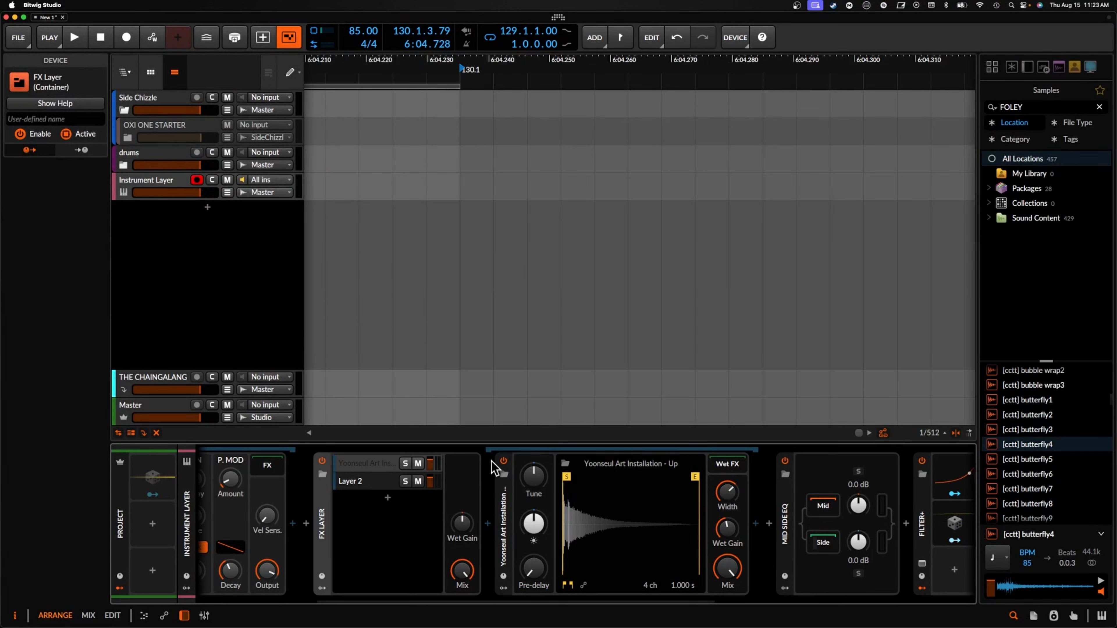
Solo the Convolution layer and raise its Tune until the impulse length is 546 ms
left_click(405, 464)
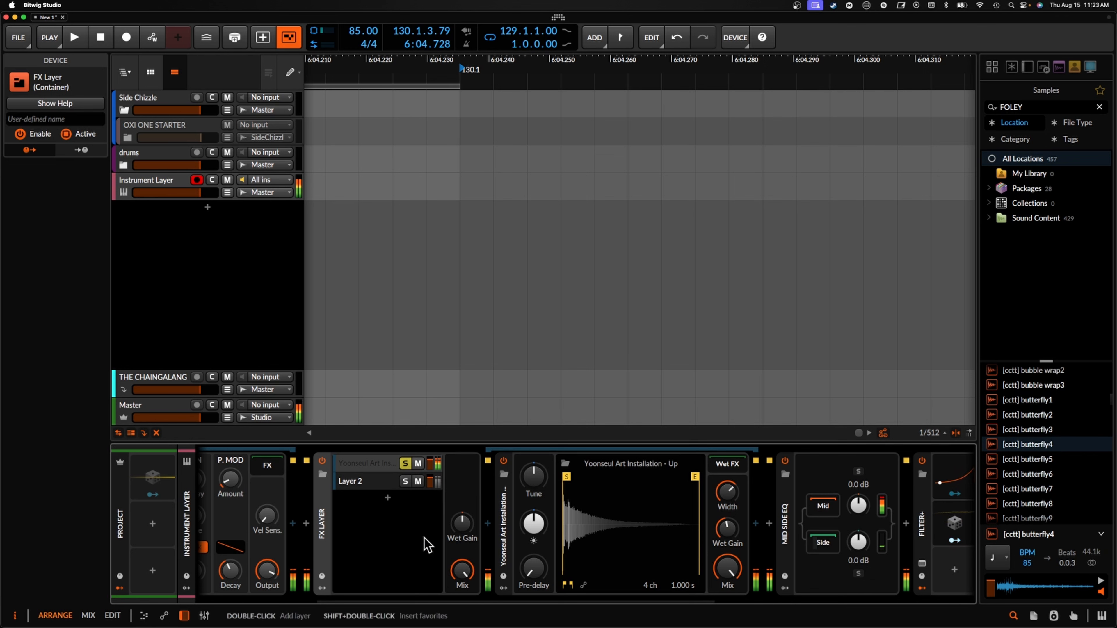
left_click(405, 464)
left_click(389, 473)
left_click_drag(536, 490, 536, 478)
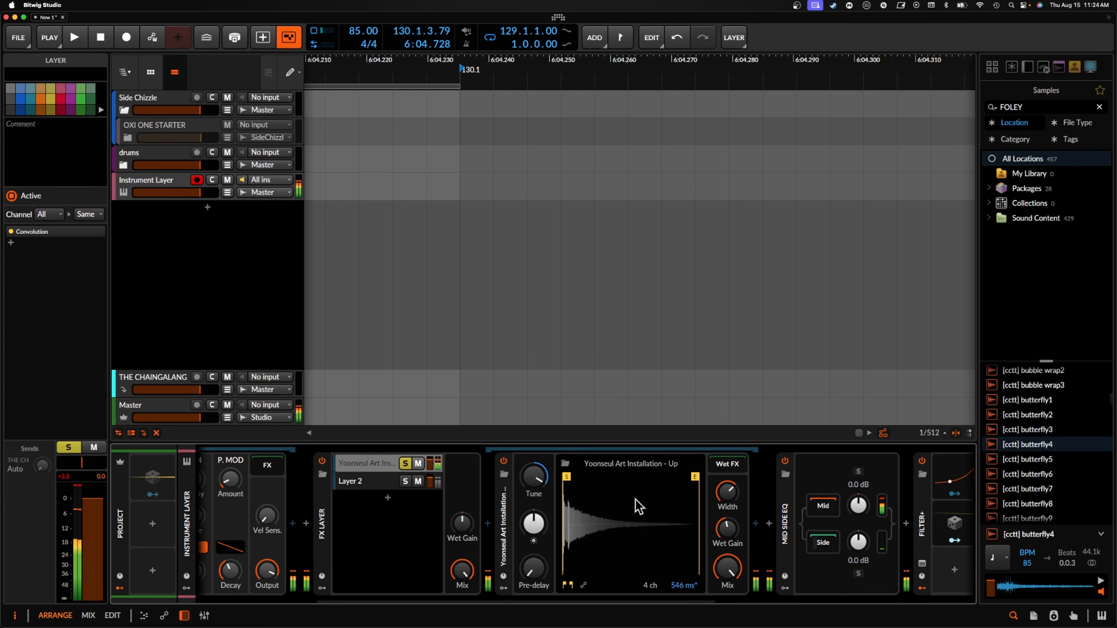
Set the Mid-Side Split's Mid gain to -24.0 dB and its Side gain to +14.9 dB
scroll(638, 506, "right", 5)
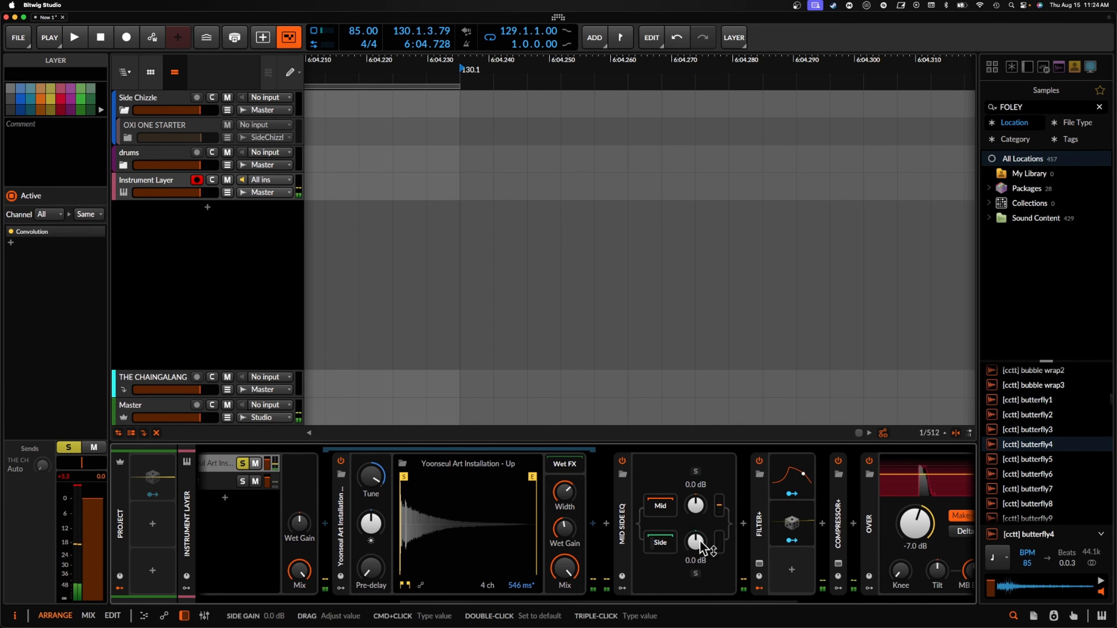
left_click_drag(703, 555, 703, 546)
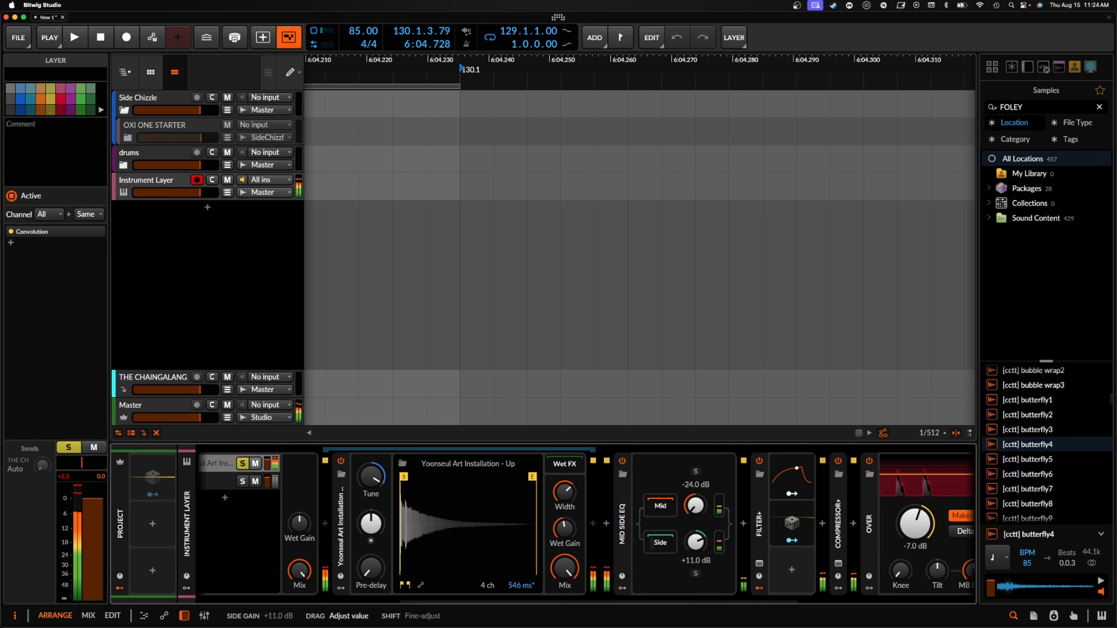
left_click_drag(695, 546, 694, 544)
scroll(694, 544, "left", 3)
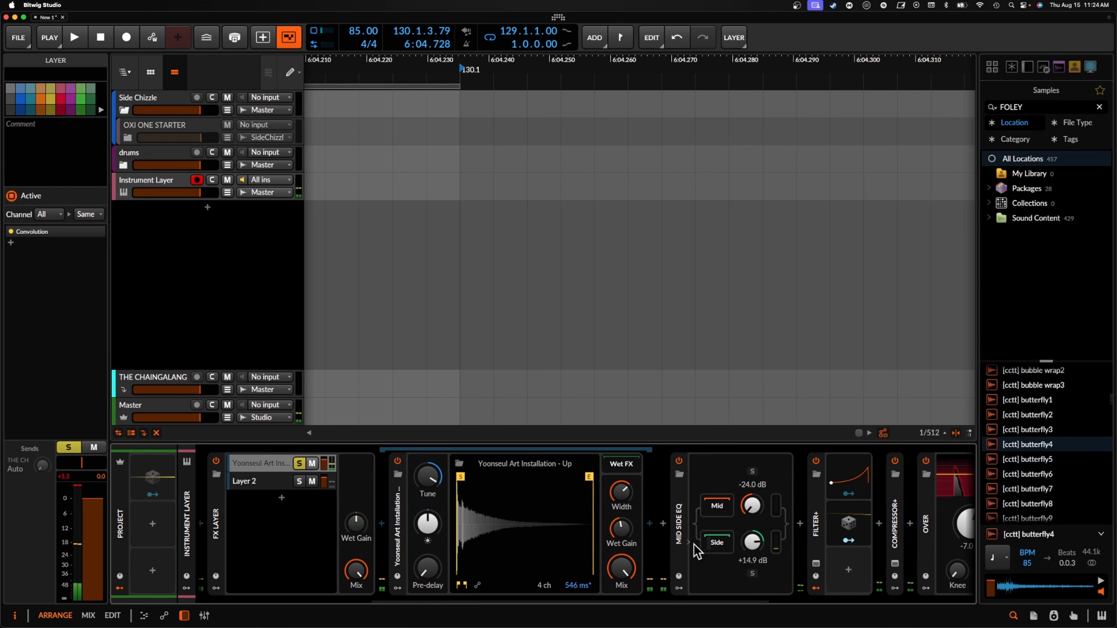
scroll(694, 544, "left", 4)
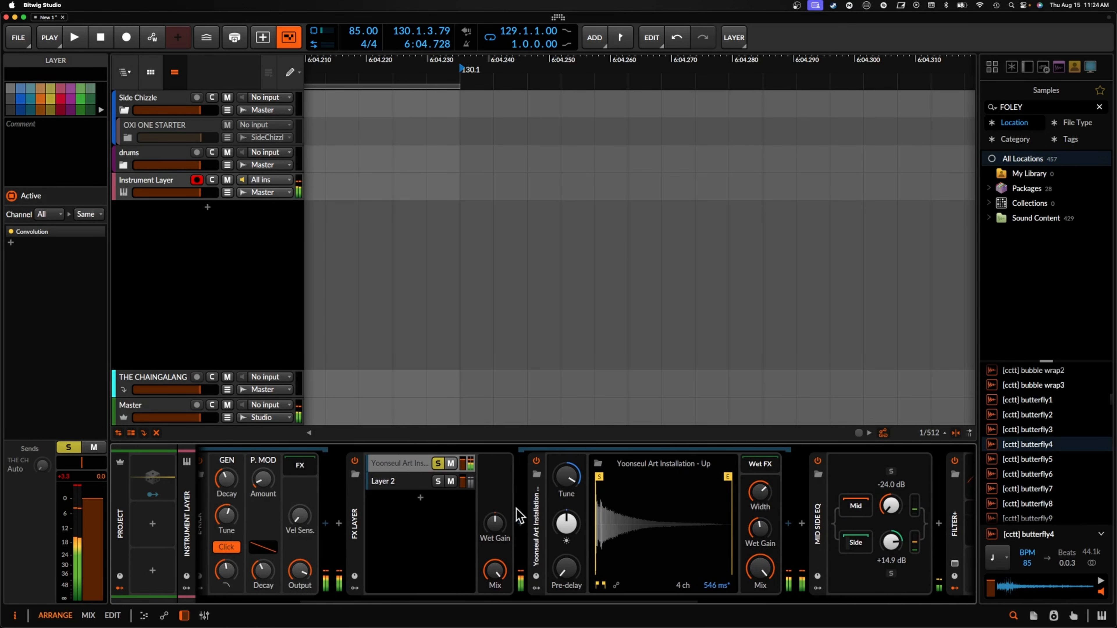
Show the device chain on the Side channel of the Mid-Side Split and collapse its EQ+
scroll(516, 508, "right", 4)
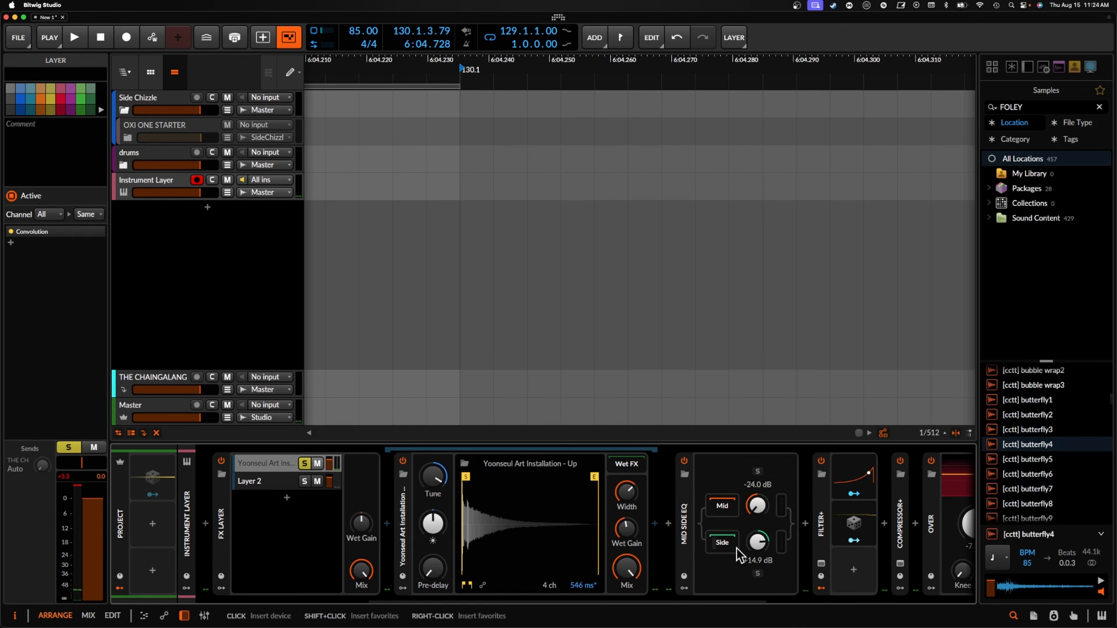
scroll(761, 548, "right", 3)
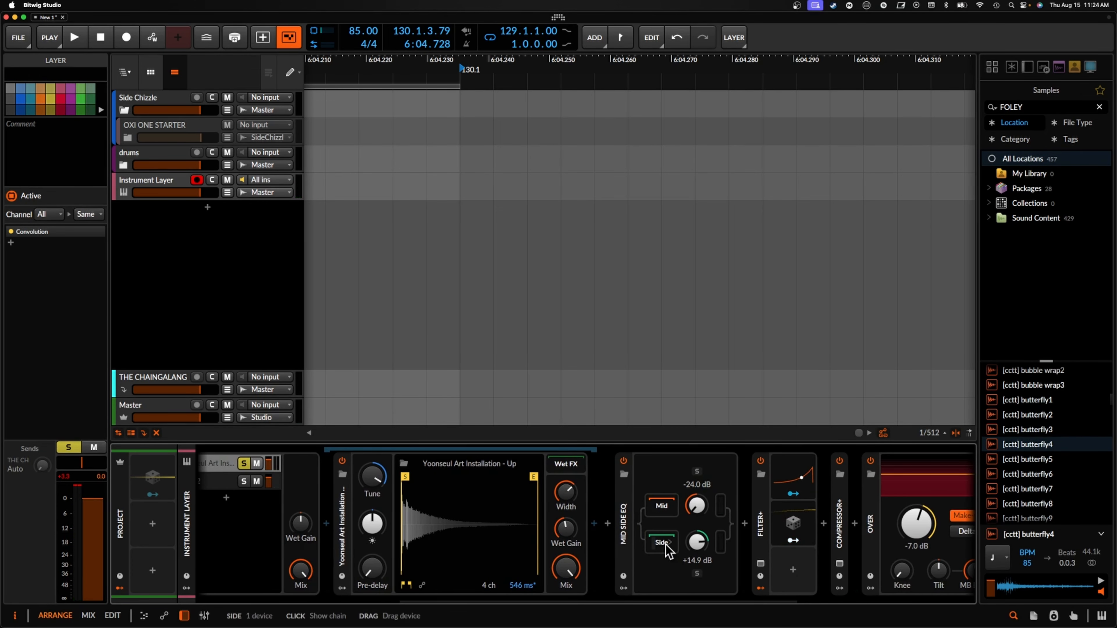
scroll(558, 570, "right", 5)
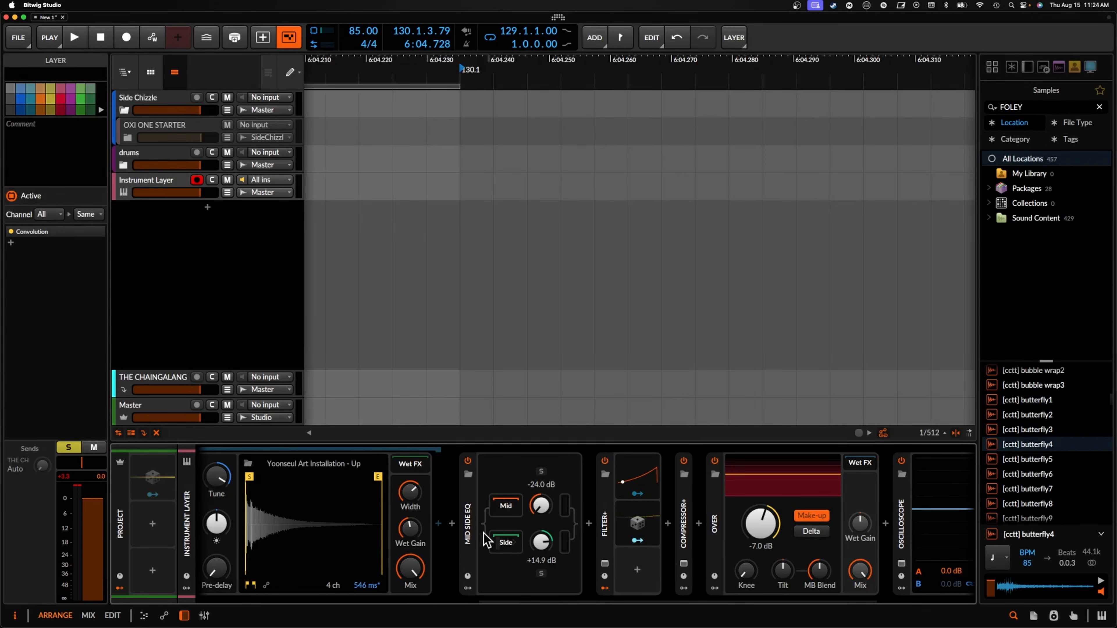
left_click(501, 551)
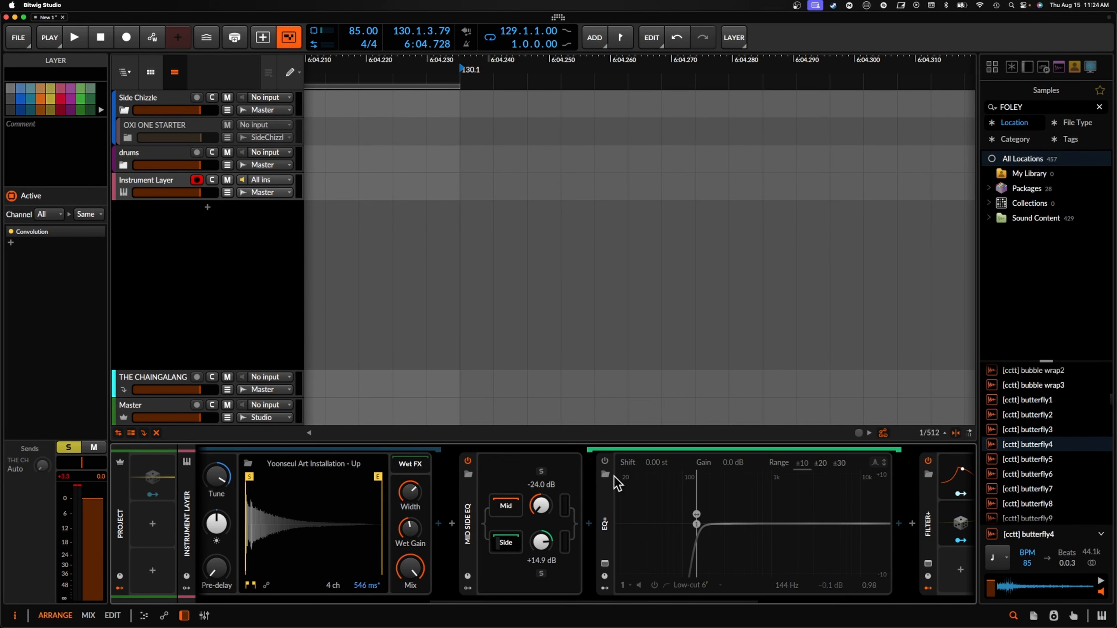
double_click(609, 521)
scroll(747, 523, "right", 8)
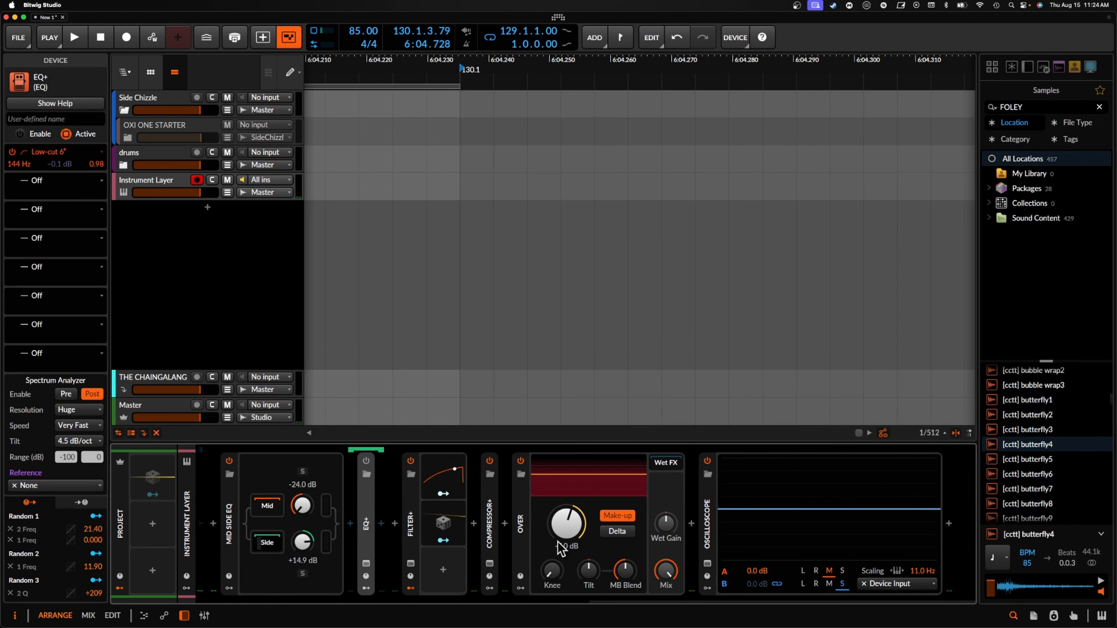
Enable and expand the Side chain's EQ+ and move its low-cut frequency up to 602 Hz
scroll(367, 501, "left", 2)
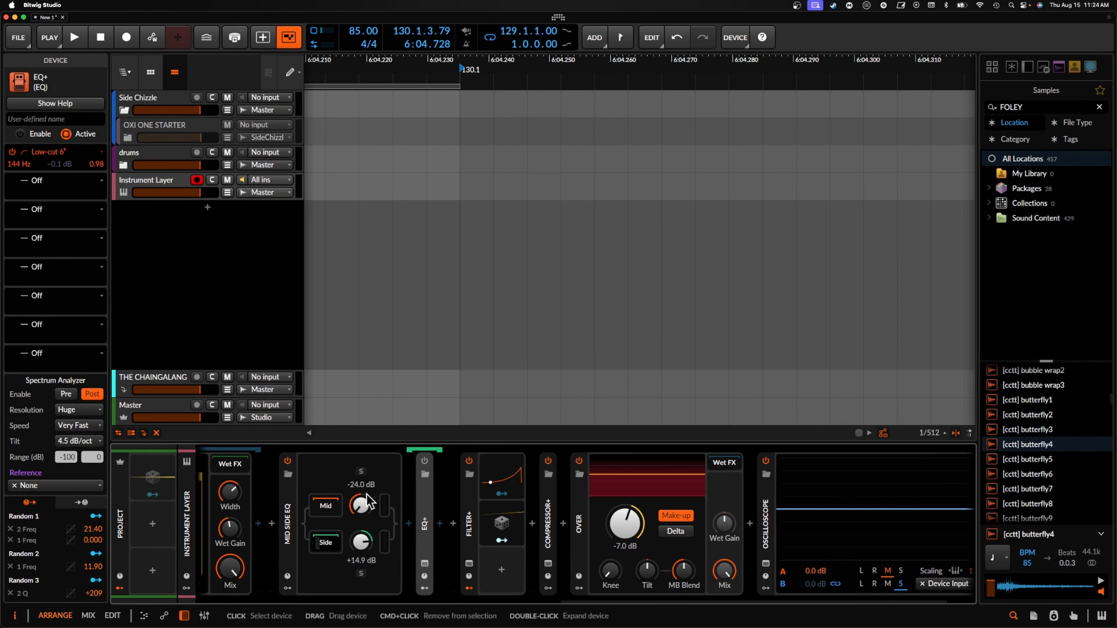
scroll(367, 501, "left", 4)
left_click(541, 461)
double_click(542, 519)
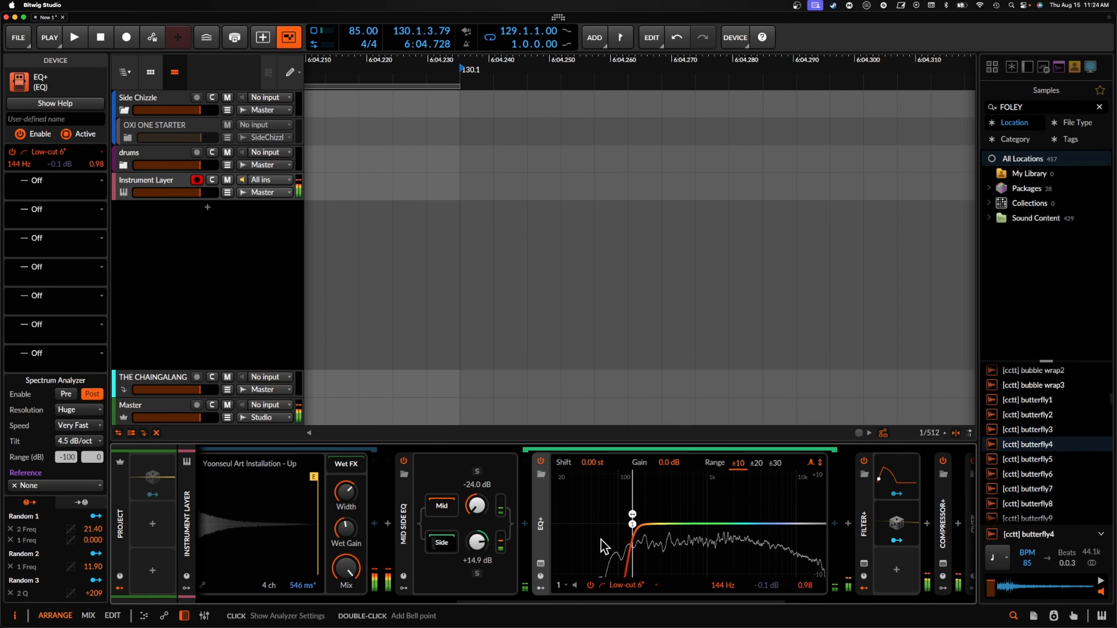
left_click_drag(633, 524, 690, 526)
scroll(740, 512, "right", 10)
Set the Mid gain of the Mid-Side Split back to 0.0 dB and check the kick on the Oscilloscope
scroll(740, 512, "left", 10)
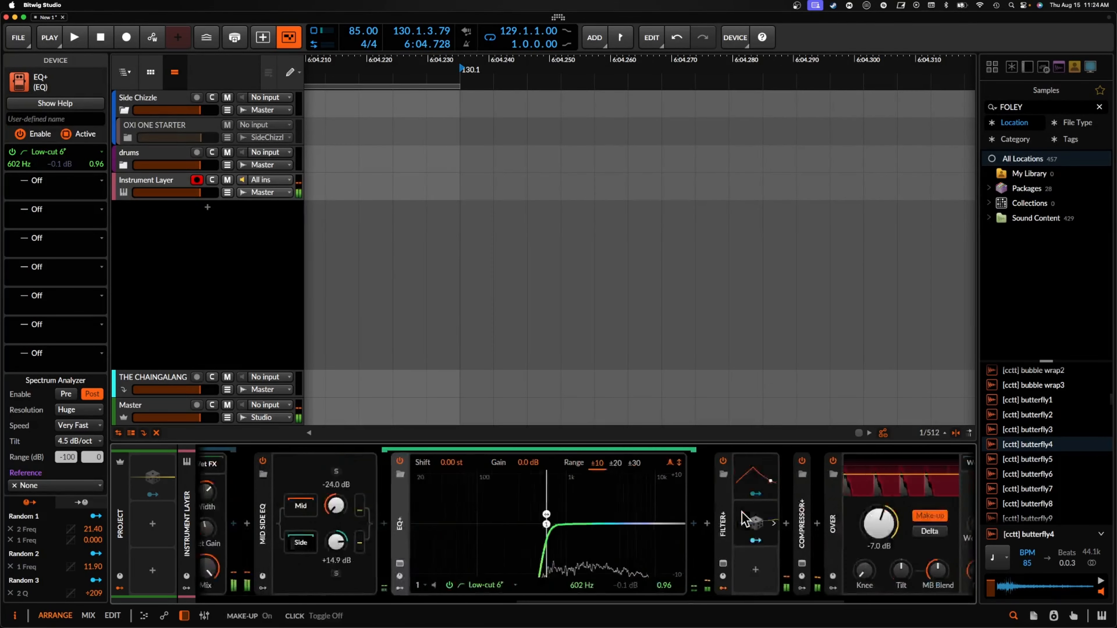
left_click_drag(564, 502, 551, 501)
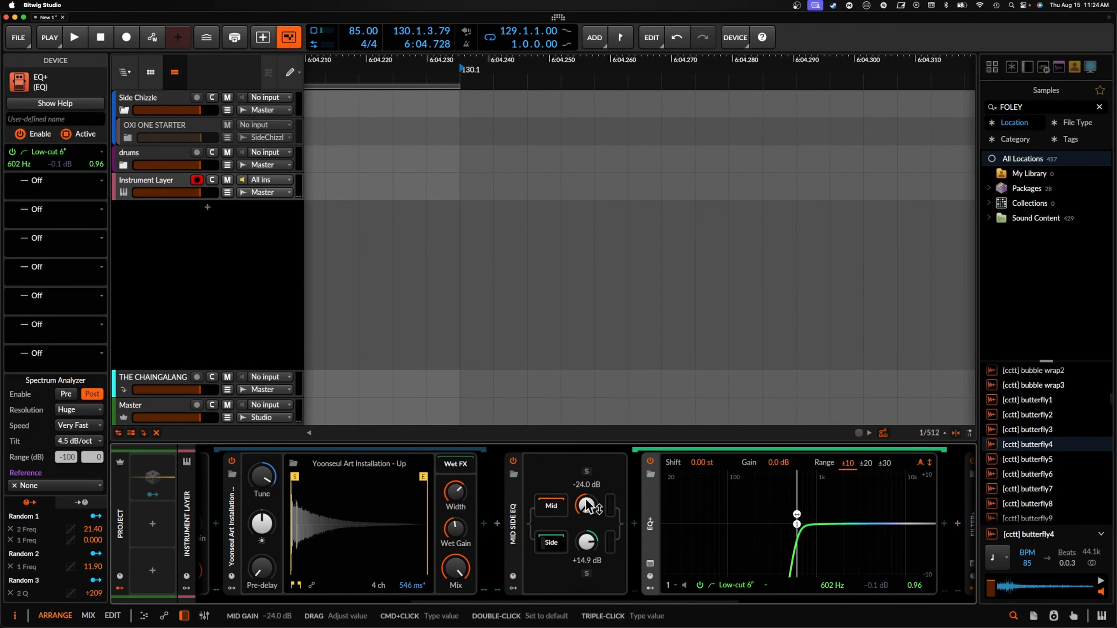
scroll(542, 518, "right", 10)
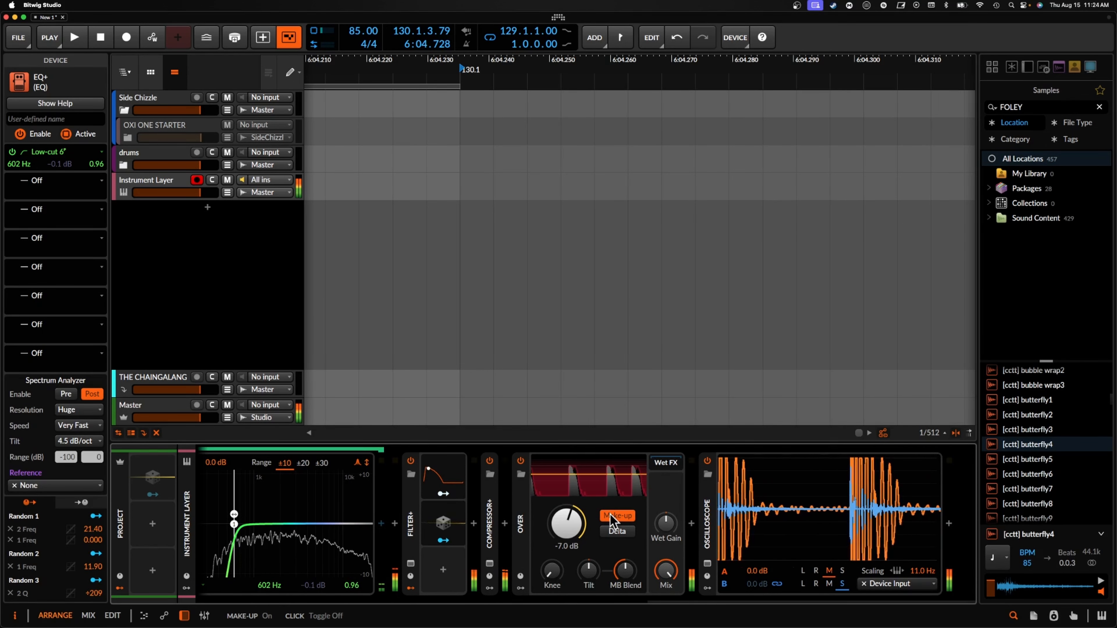
Insert a Distortion device ahead of the EQ+ in the Mid-Side Split's Side chain
scroll(613, 521, "left", 7)
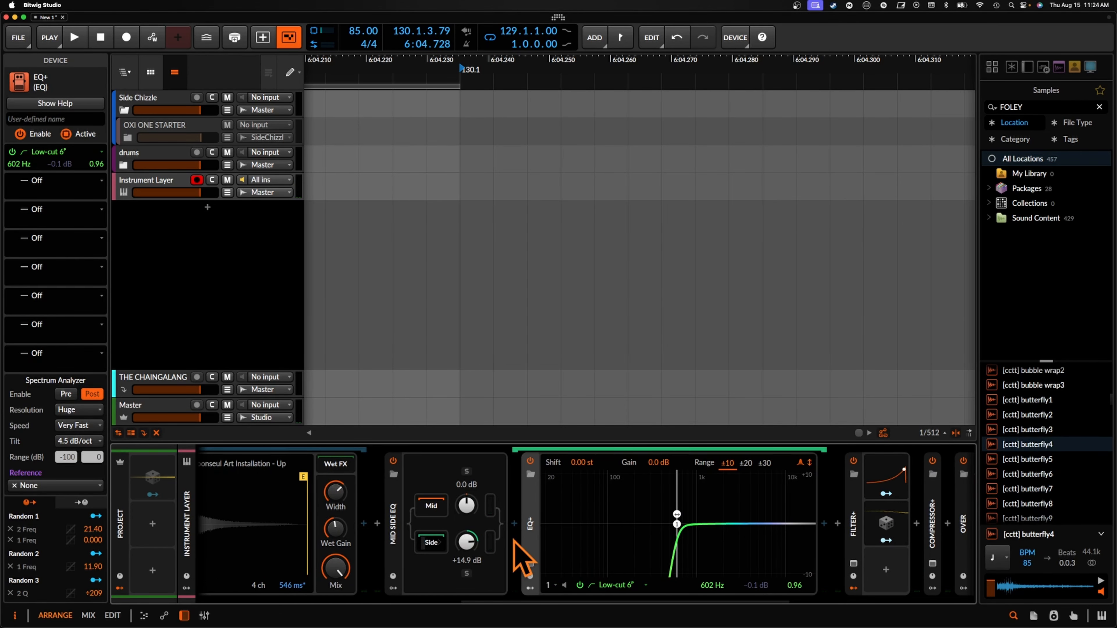
left_click(516, 525)
type("DIST")
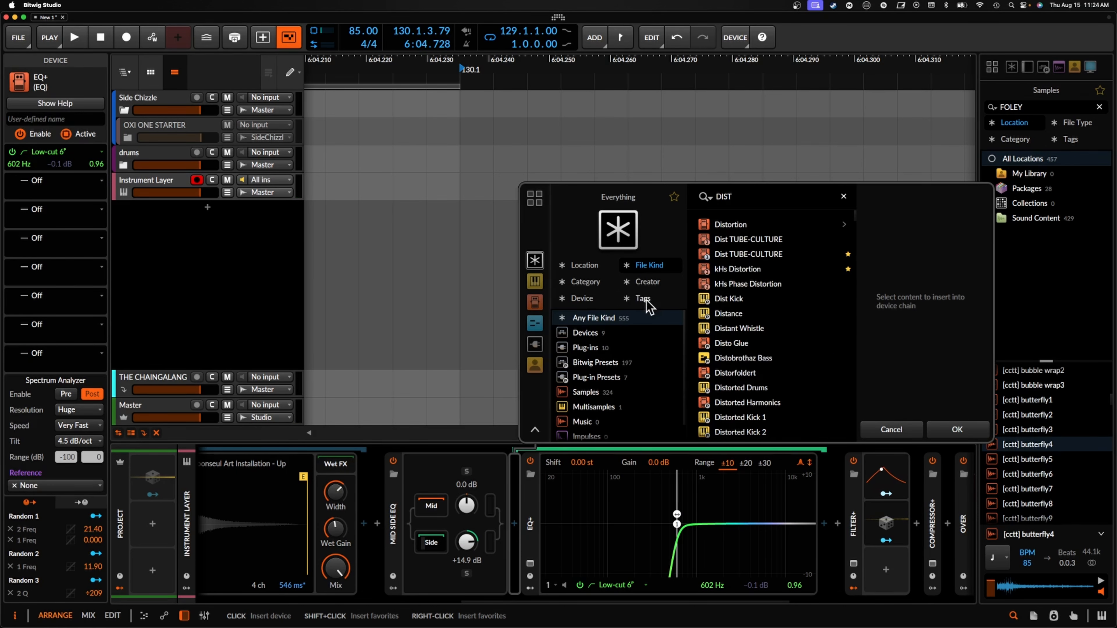
key("Return")
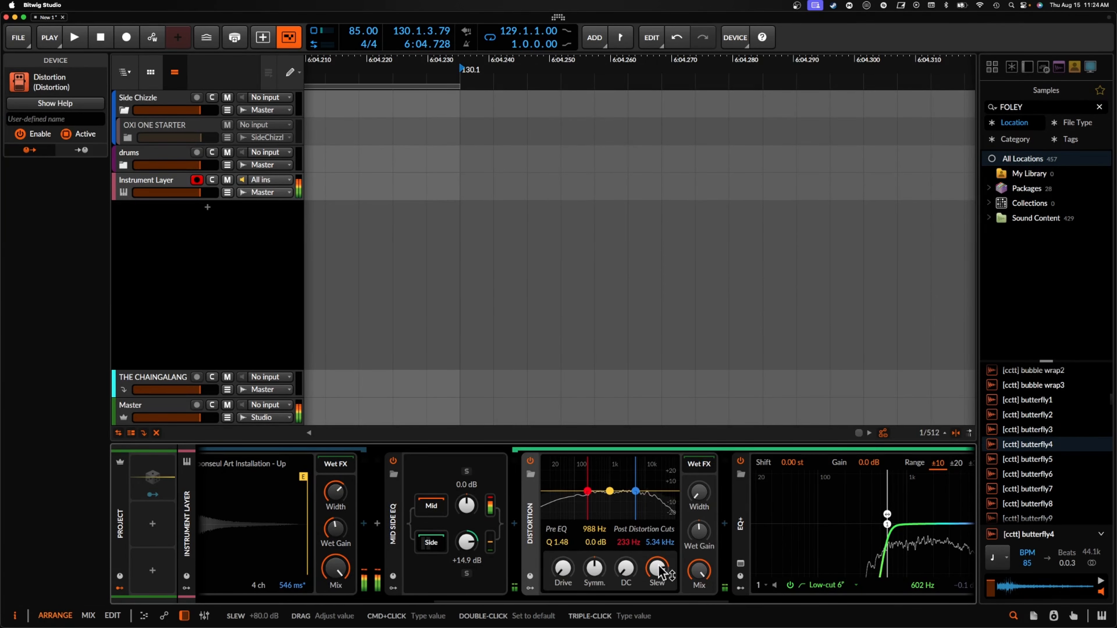
Raise the Distortion's Drive to +13.0 dB and insert a Freq Shifter between the Distortion and the EQ+ in the Side chain
left_click_drag(563, 569, 563, 543)
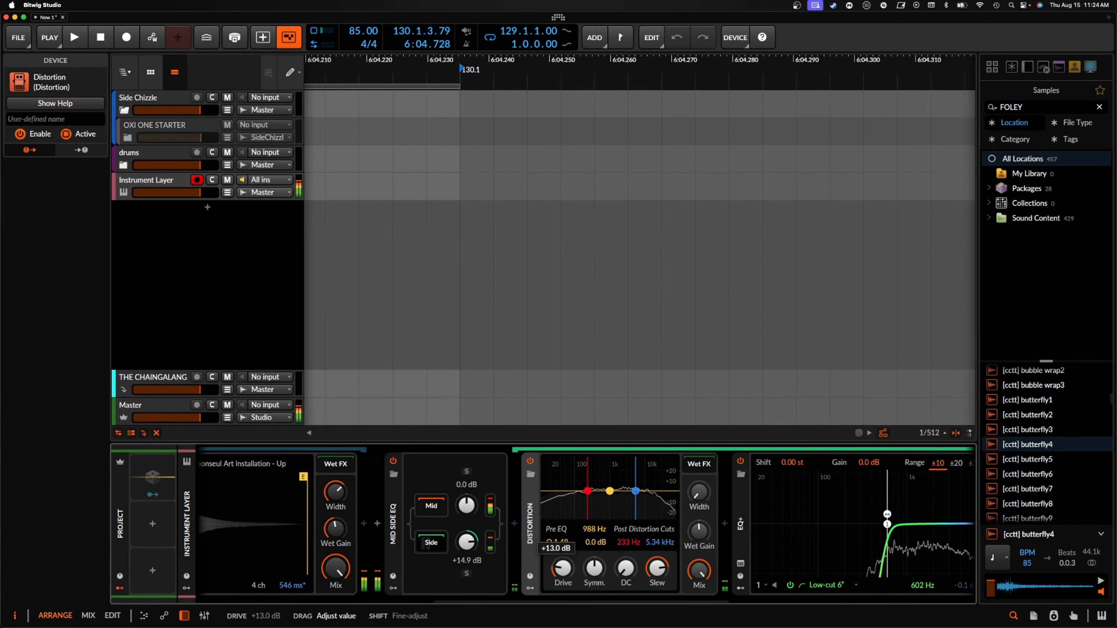
left_click(725, 524)
type("FRE")
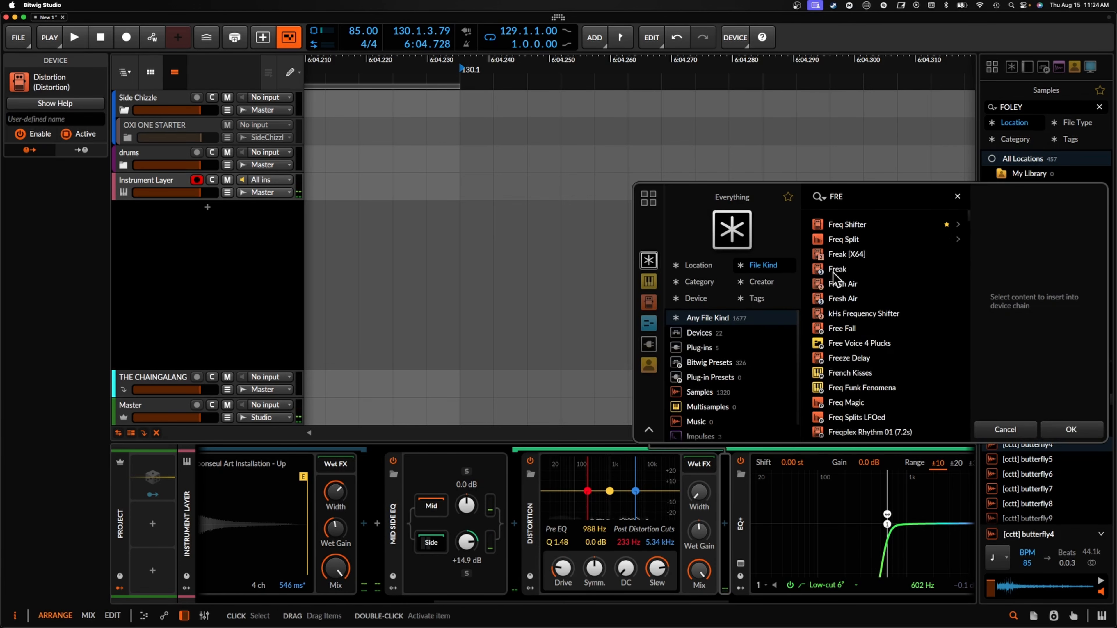
left_click(1082, 429)
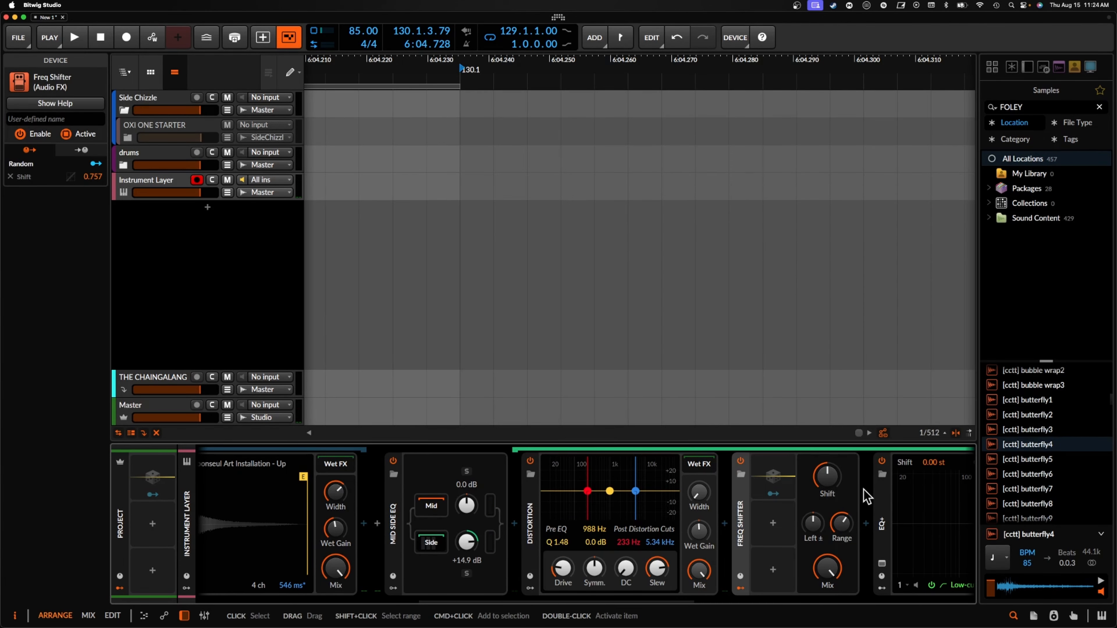
Set the Freq Shifter's Shift to -85.0 % in the Mid-Side Split's Side chain
scroll(835, 555, "right", 10)
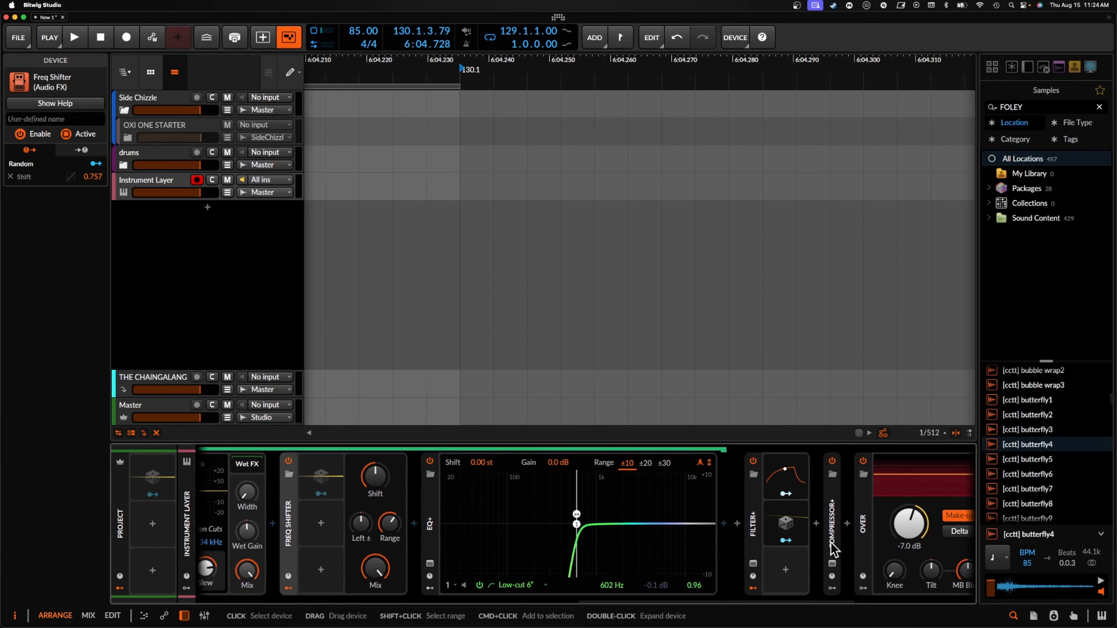
scroll(833, 550, "left", 3)
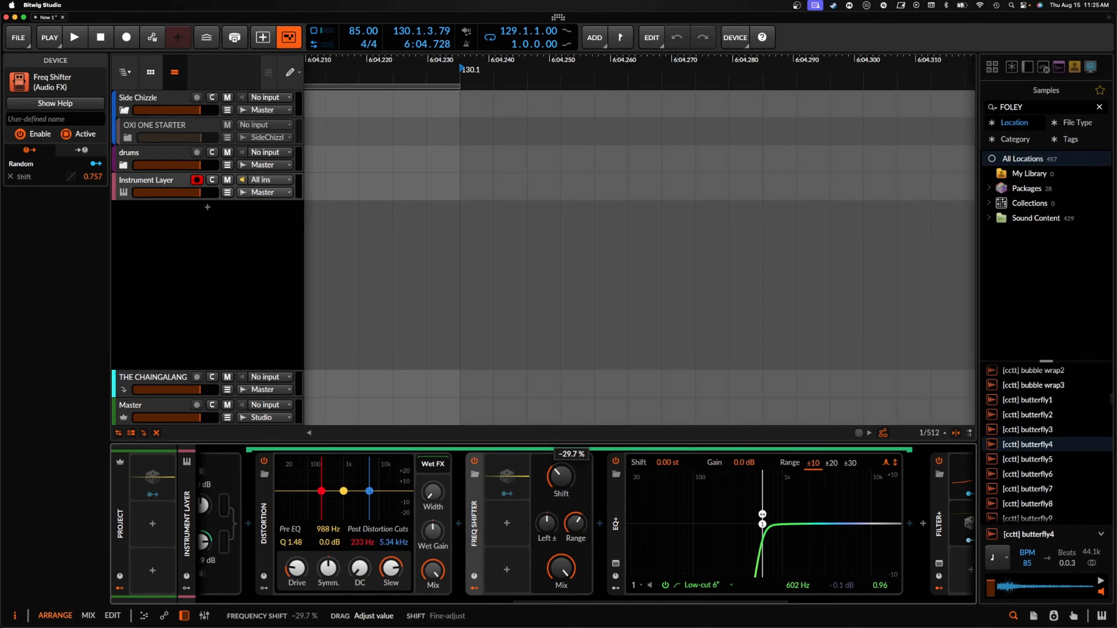
scroll(558, 537, "right", 15)
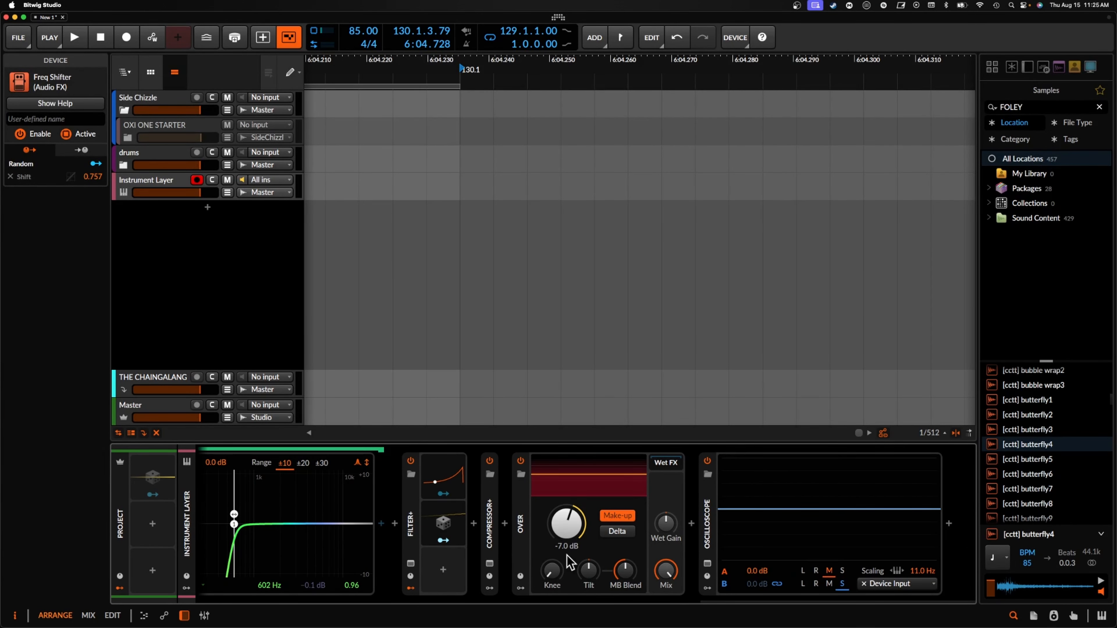
scroll(660, 547, "left", 6)
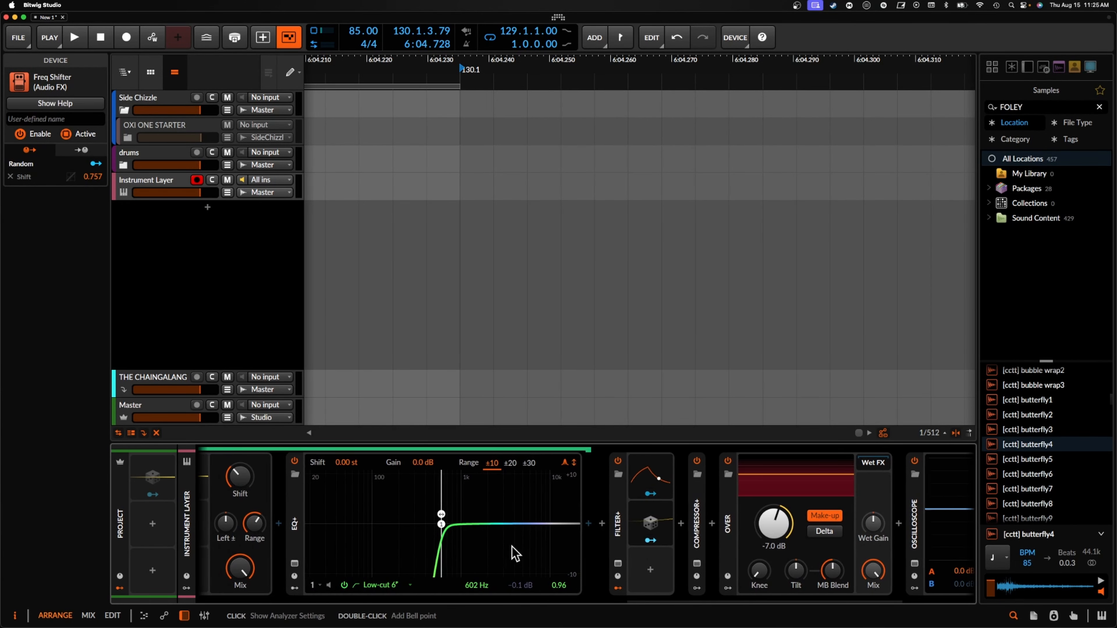
left_click_drag(252, 479, 252, 511)
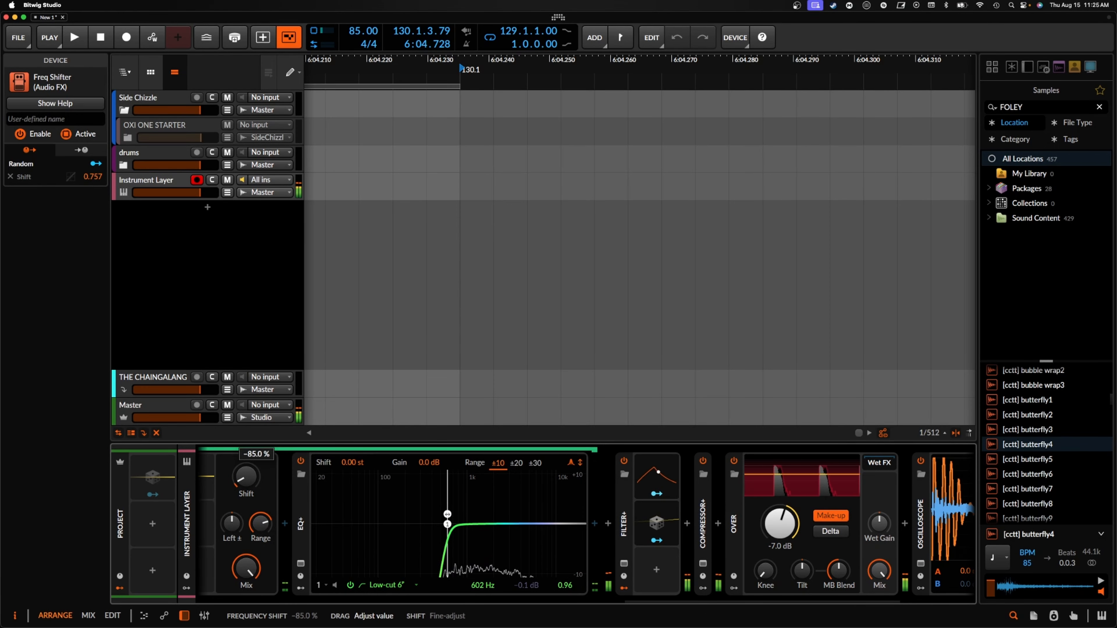
Move the Freq Shifter ahead of the Distortion and raise the Distortion's Drive to +17.6 dB
scroll(371, 512, "left", 8)
left_click_drag(472, 509, 323, 506)
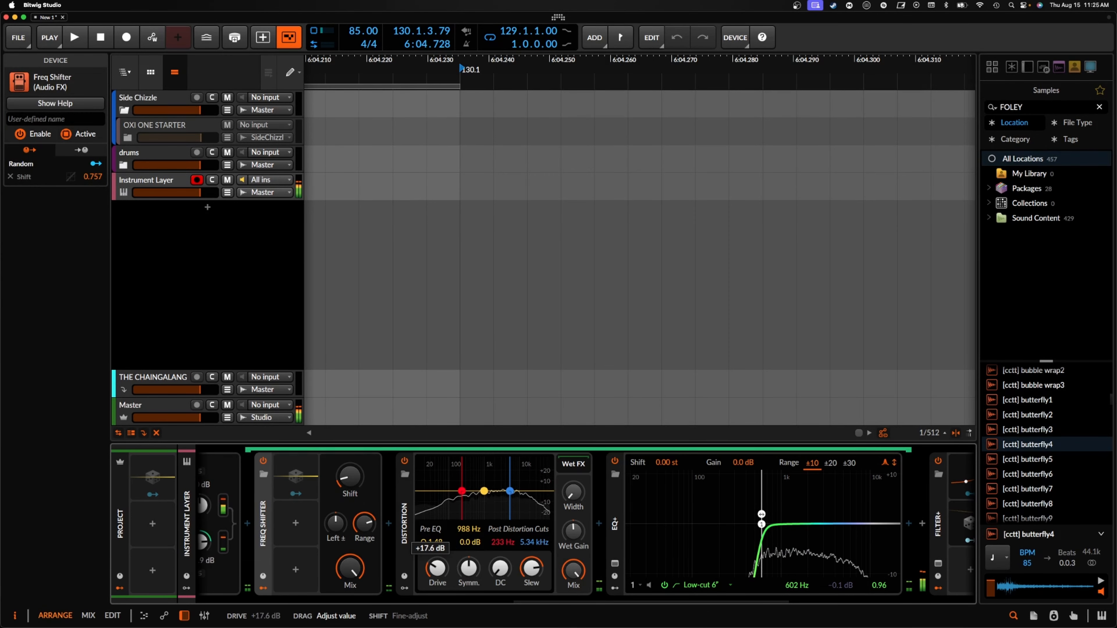
scroll(441, 571, "right", 10)
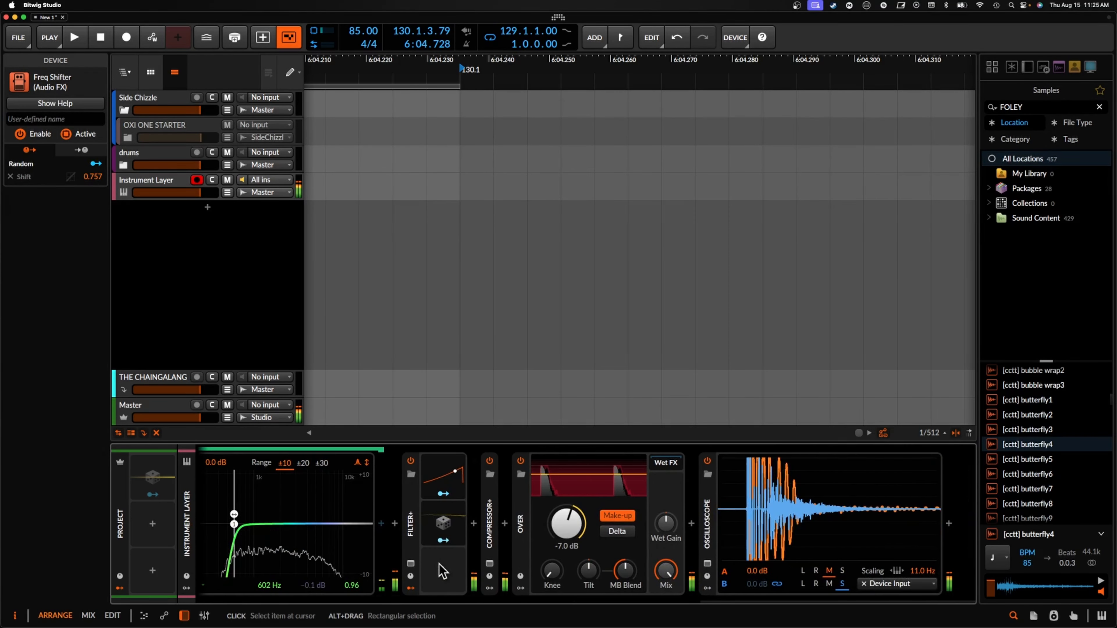
scroll(453, 539, "left", 6)
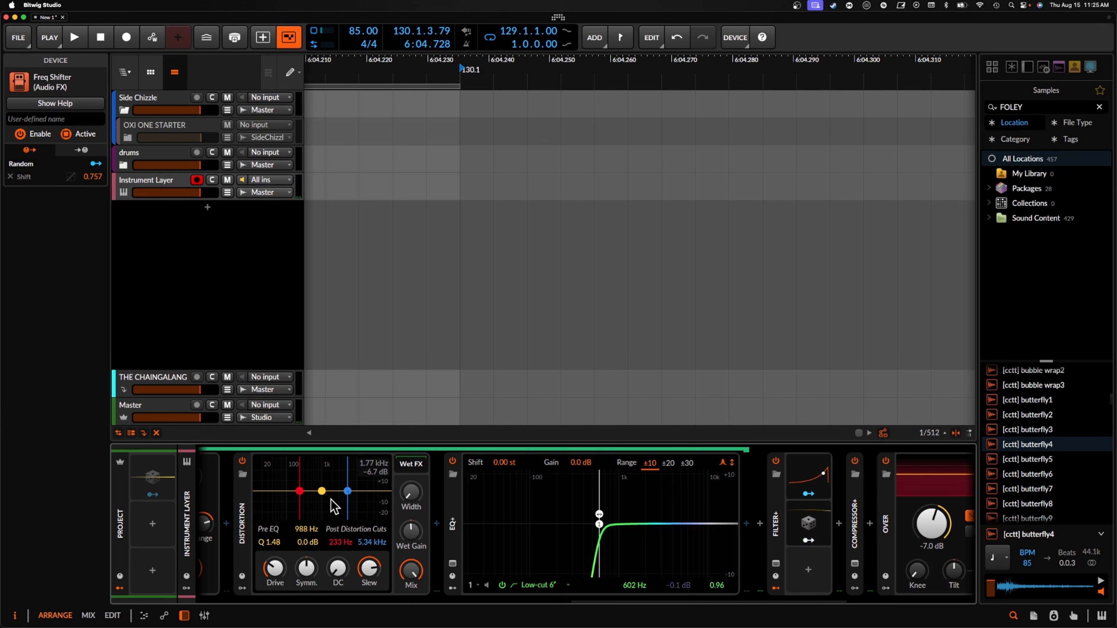
scroll(330, 504, "left", 4)
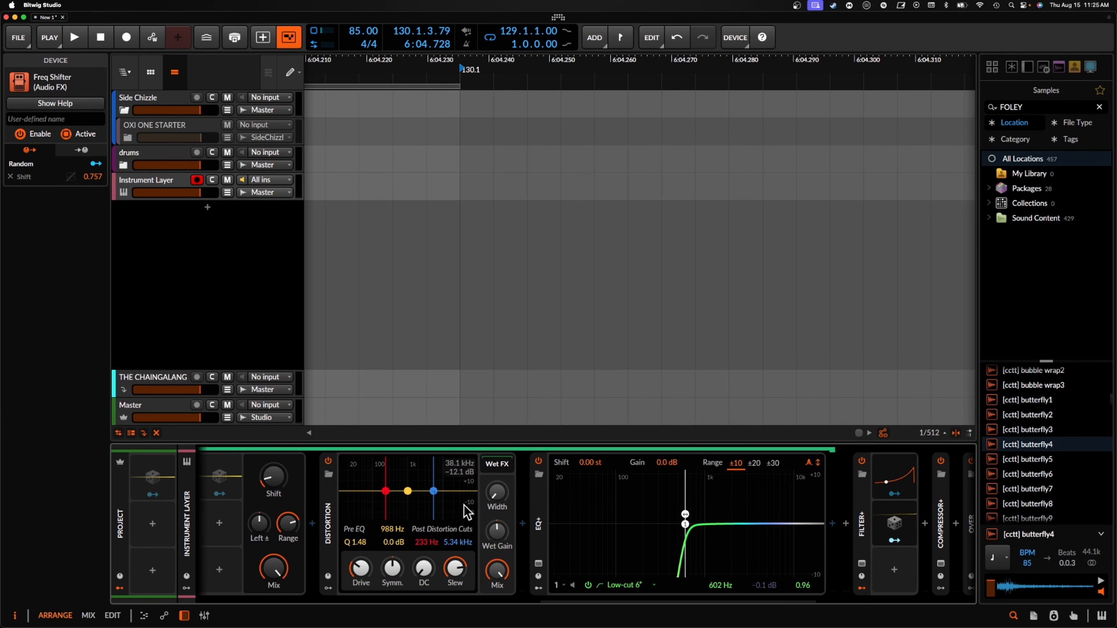
scroll(327, 541, "left", 1)
scroll(325, 543, "left", 11)
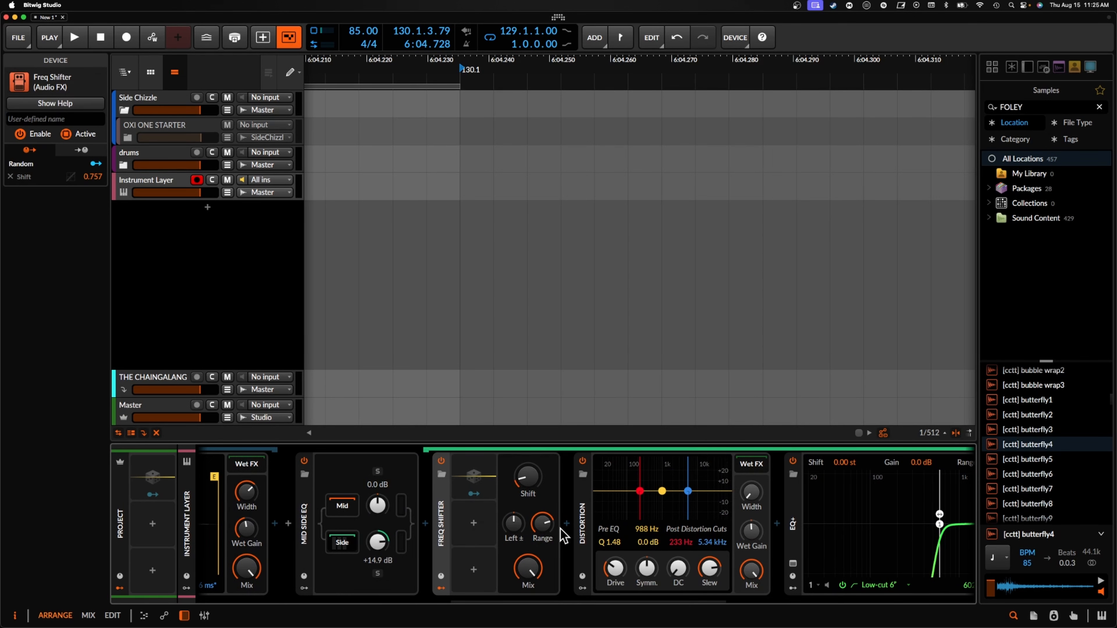
left_click(567, 523)
type("BIT")
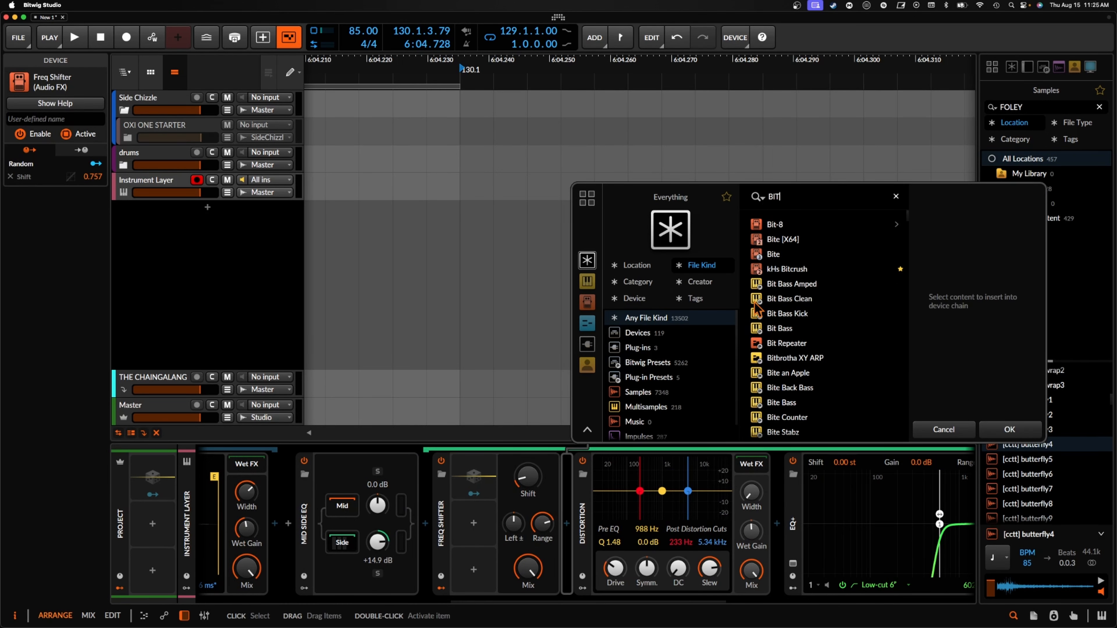
left_click(787, 268)
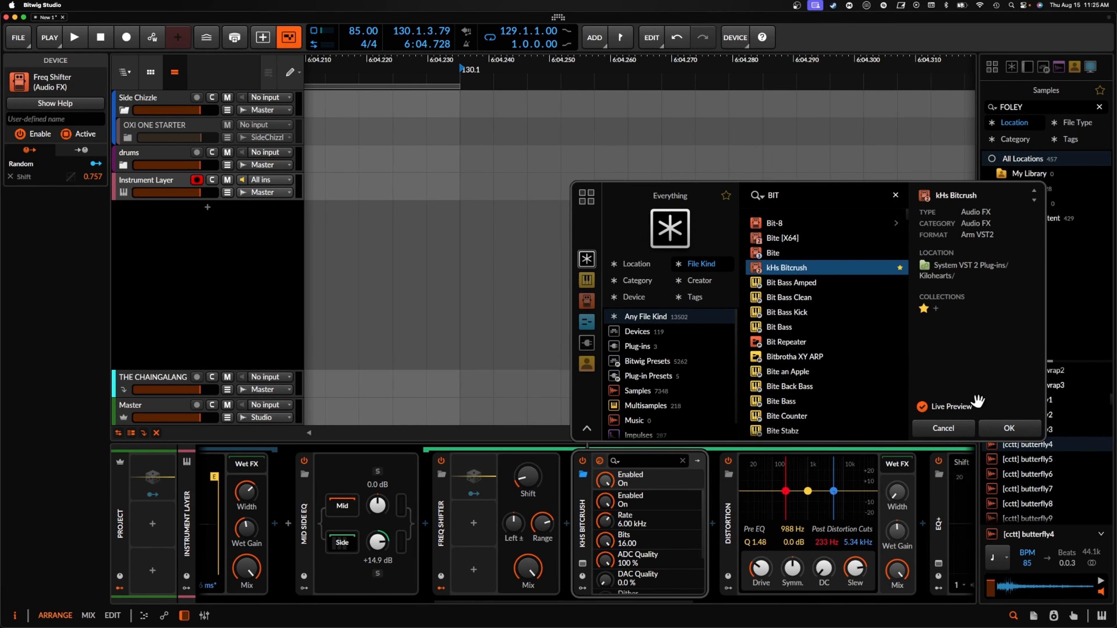
left_click(1007, 429)
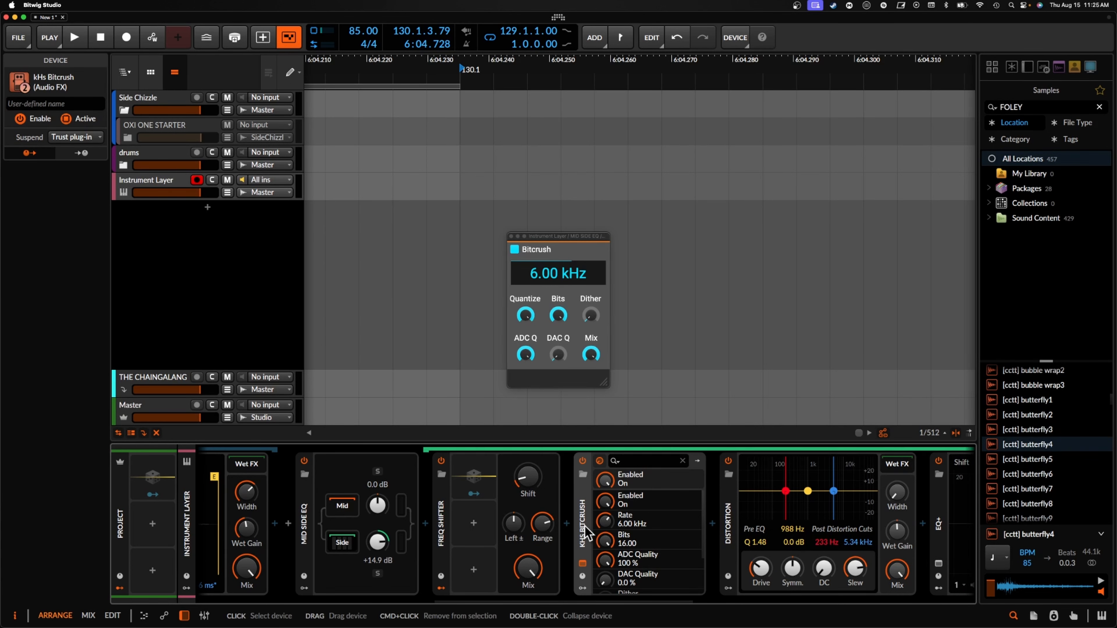
key("Delete")
Insert a Bit-8 device between the Freq Shifter and the Distortion in the Side chain
left_click(567, 523)
type("BIT")
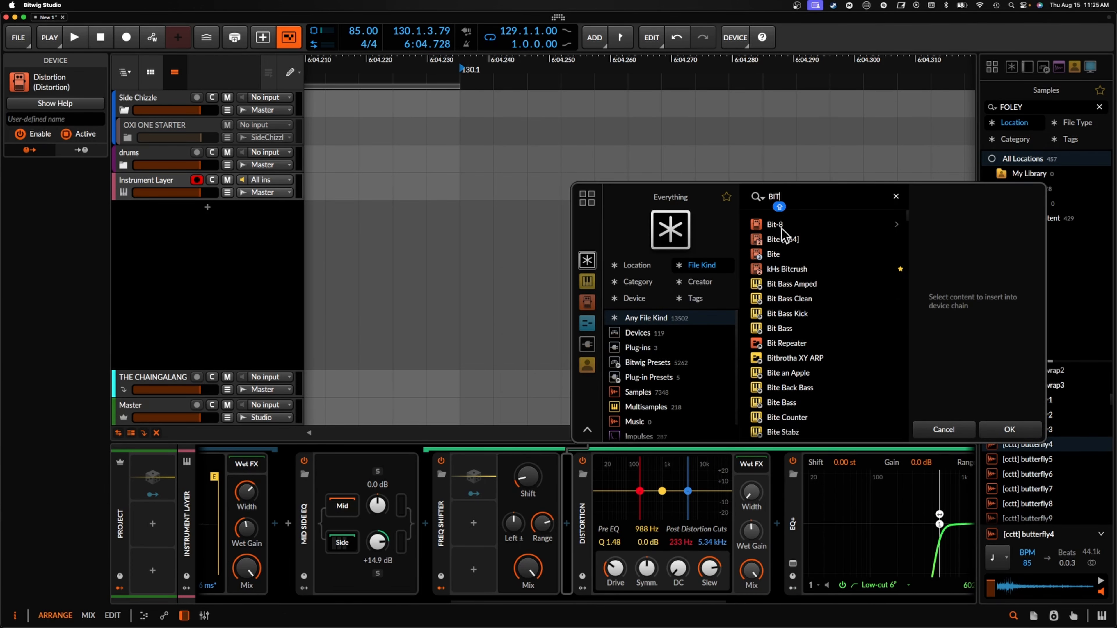
left_click(776, 224)
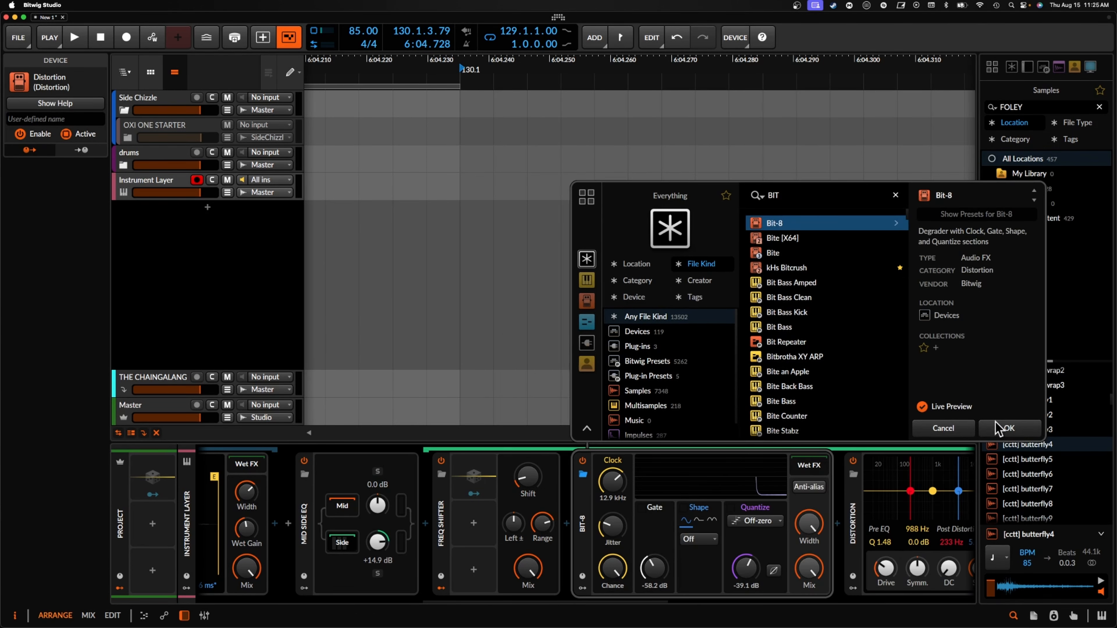
left_click(1009, 429)
Set the Bit-8's Clock to 4.76 kHz and Gate to -62.4 dB, and lower the Mid-Side Split's Side gain to +4.2 dB
scroll(368, 548, "left", 5)
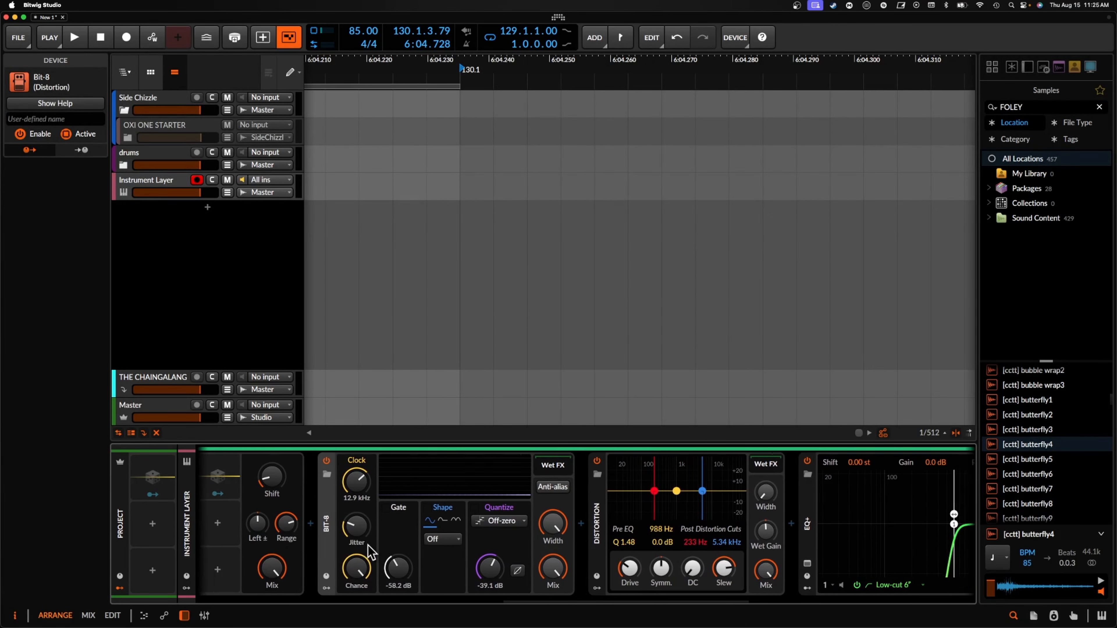
left_click_drag(377, 504, 412, 589)
scroll(398, 552, "left", 4)
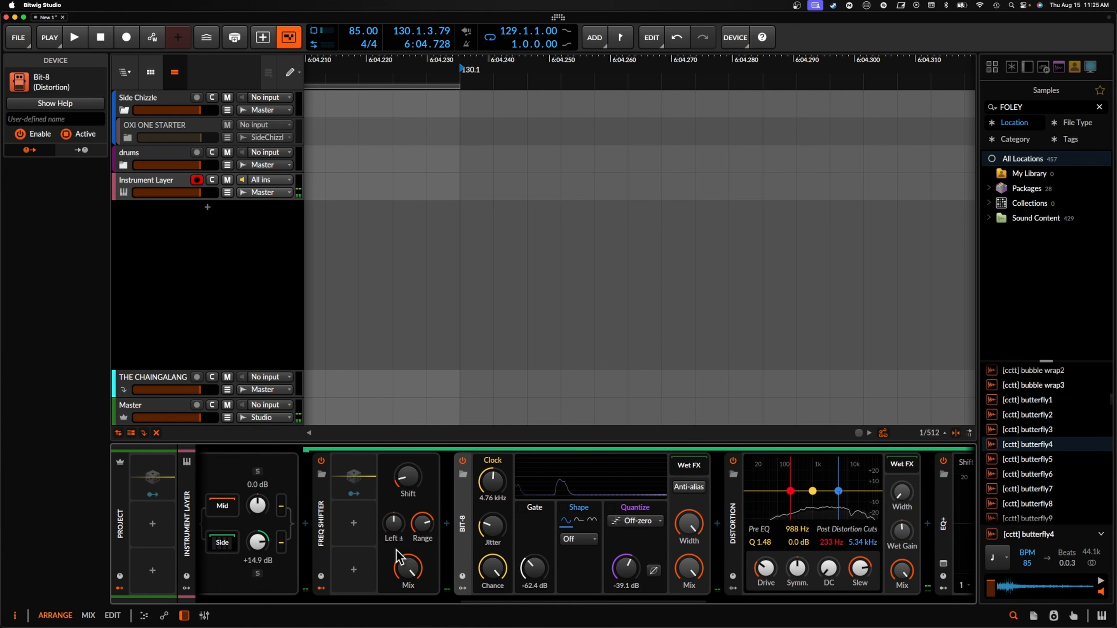
scroll(392, 544, "left", 1)
left_click_drag(283, 542, 283, 561)
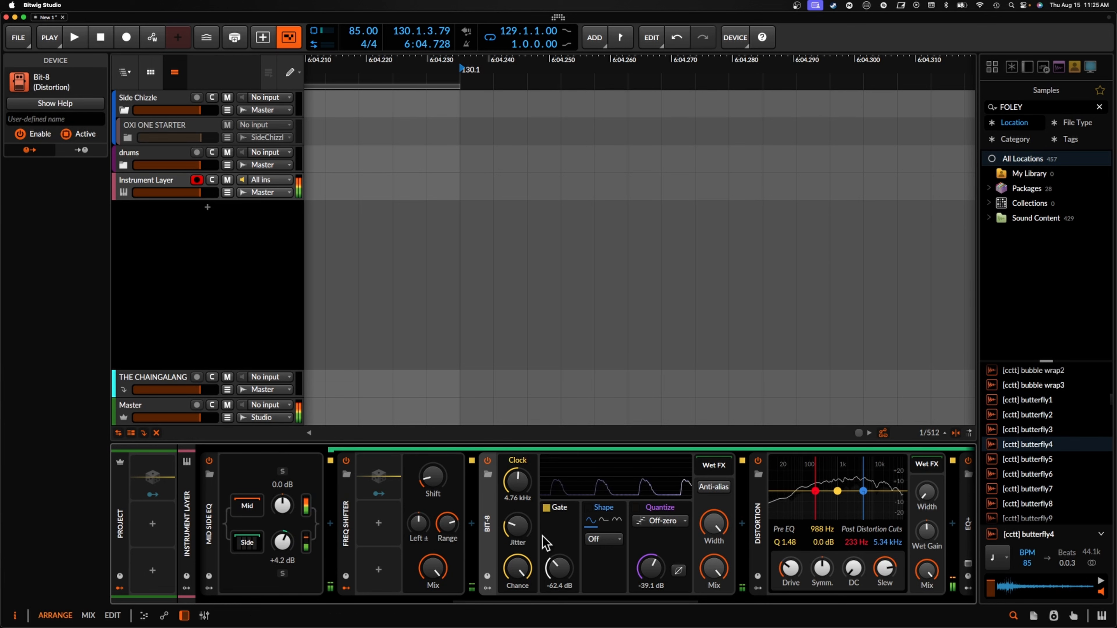
Set the Bit-8's Shape to Soft Clip and Quantize to Diffusion at -31.4 dB, and reduce its Mix
left_click(610, 540)
left_click(610, 567)
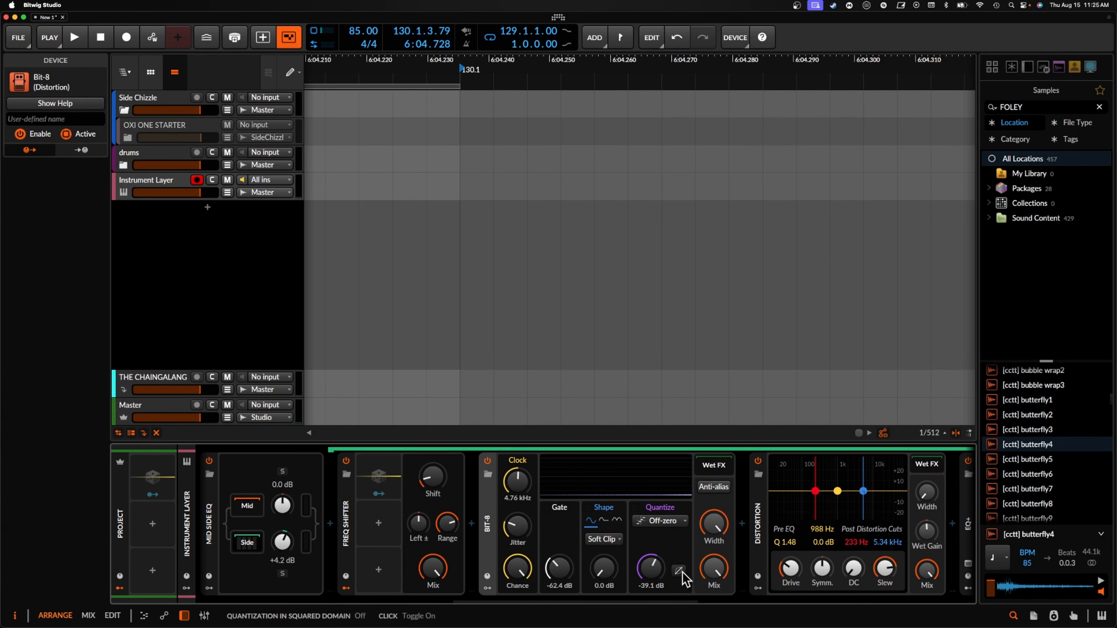
left_click(665, 521)
left_click(674, 548)
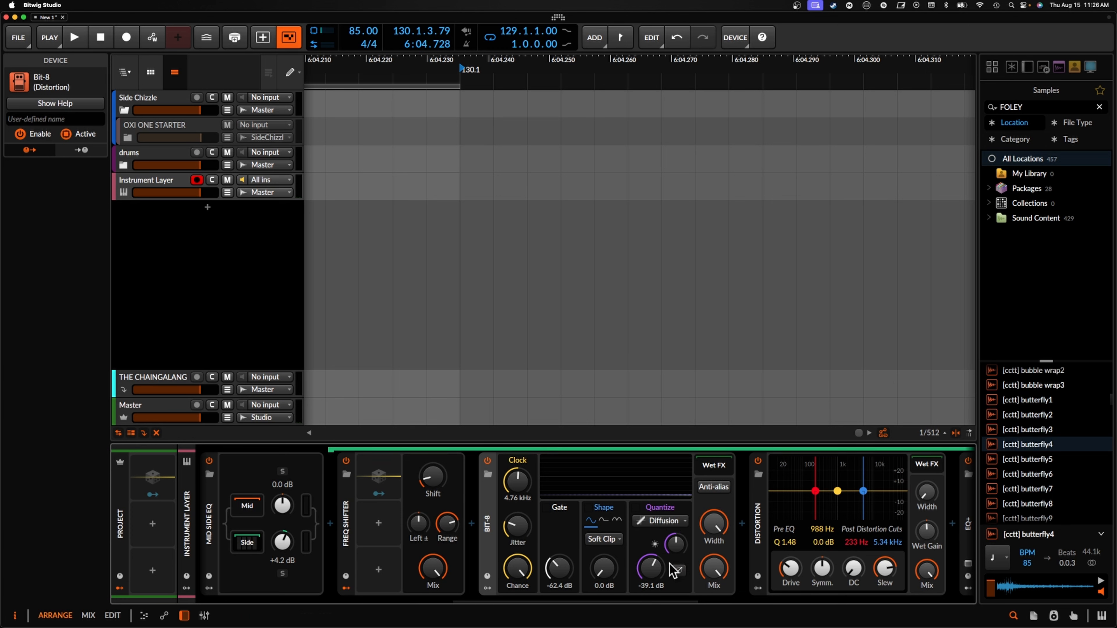
left_click_drag(651, 568, 713, 568)
left_click_drag(790, 568, 790, 567)
Collapse the Mid-Side Split and check the processed kick on the Oscilloscope
scroll(532, 561, "left", 5)
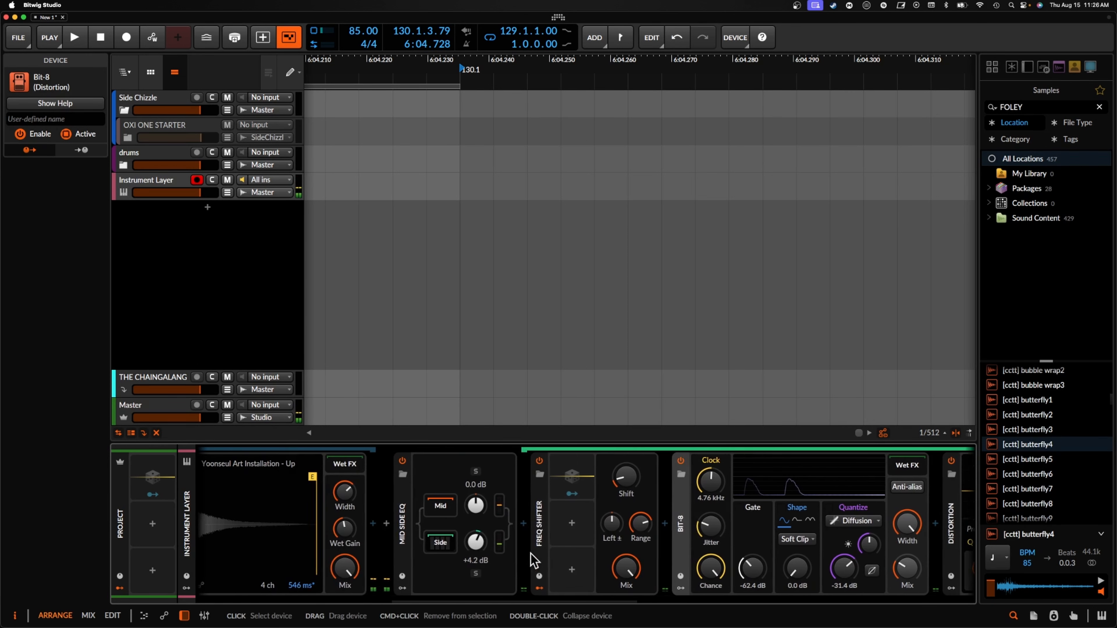
scroll(410, 529, "left", 4)
double_click(614, 513)
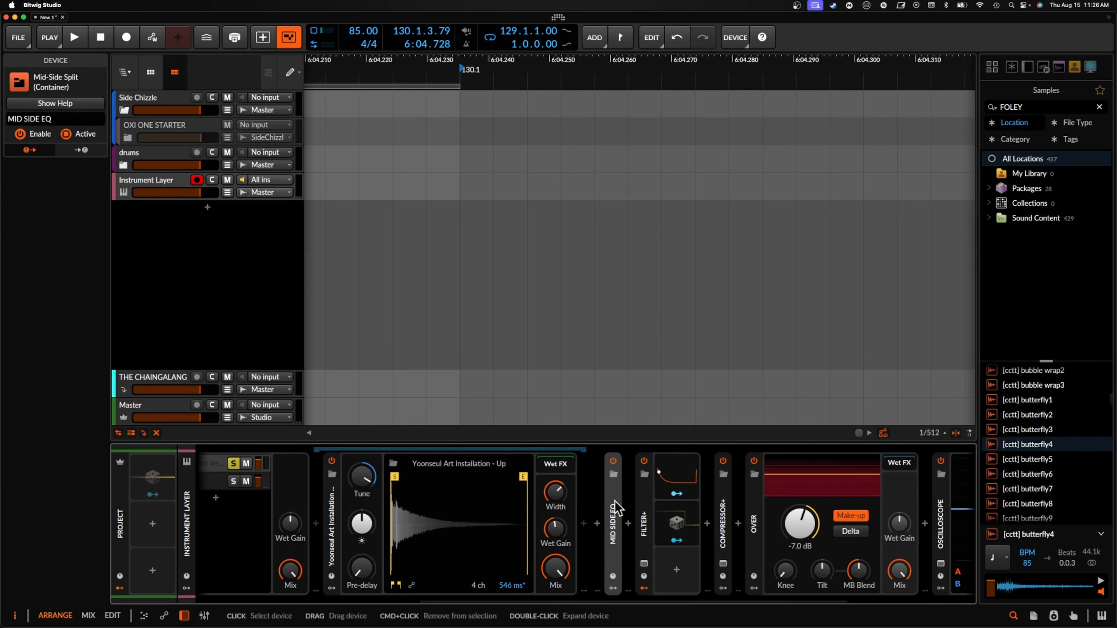
scroll(653, 569, "right", 5)
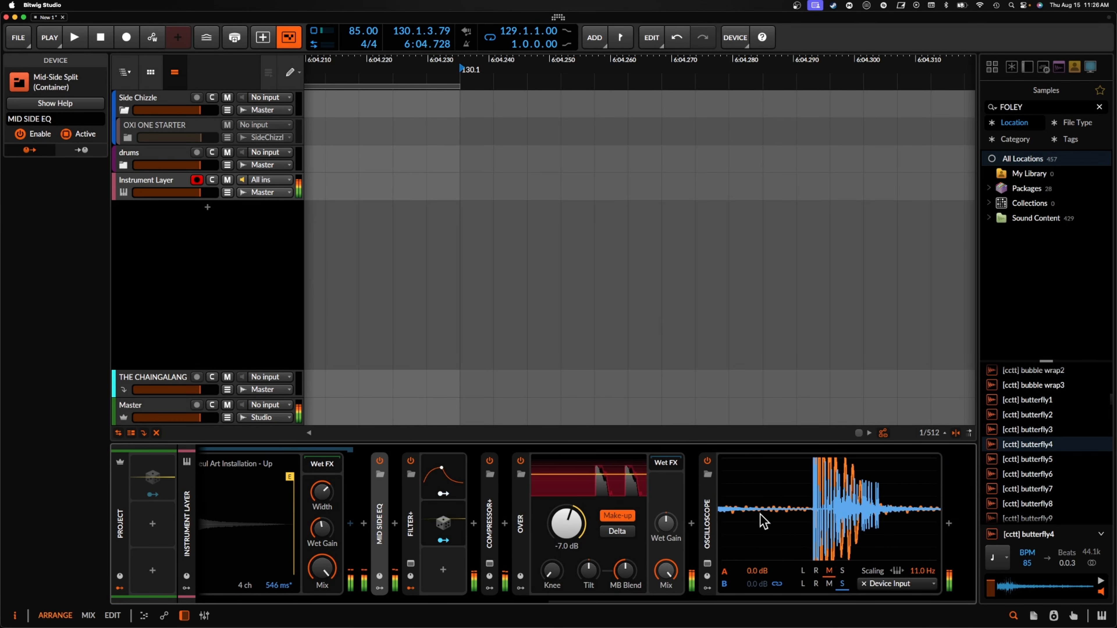
scroll(848, 553, "left", 2)
scroll(849, 553, "left", 5)
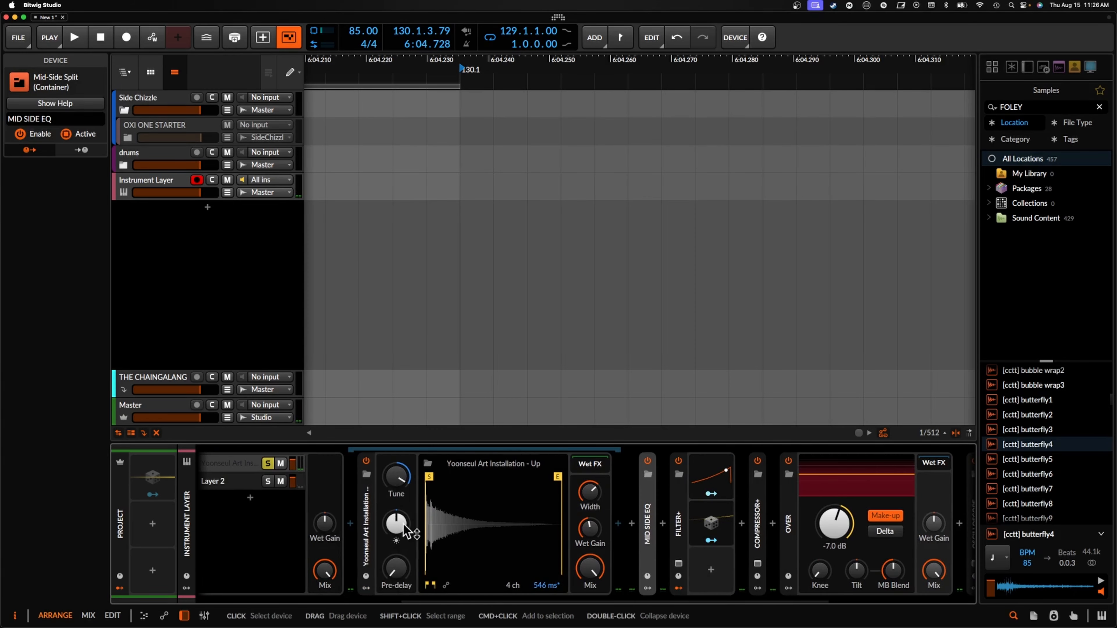
Expand the Mid-Side Split and lower its Side gain to -8.6 dB
double_click(643, 539)
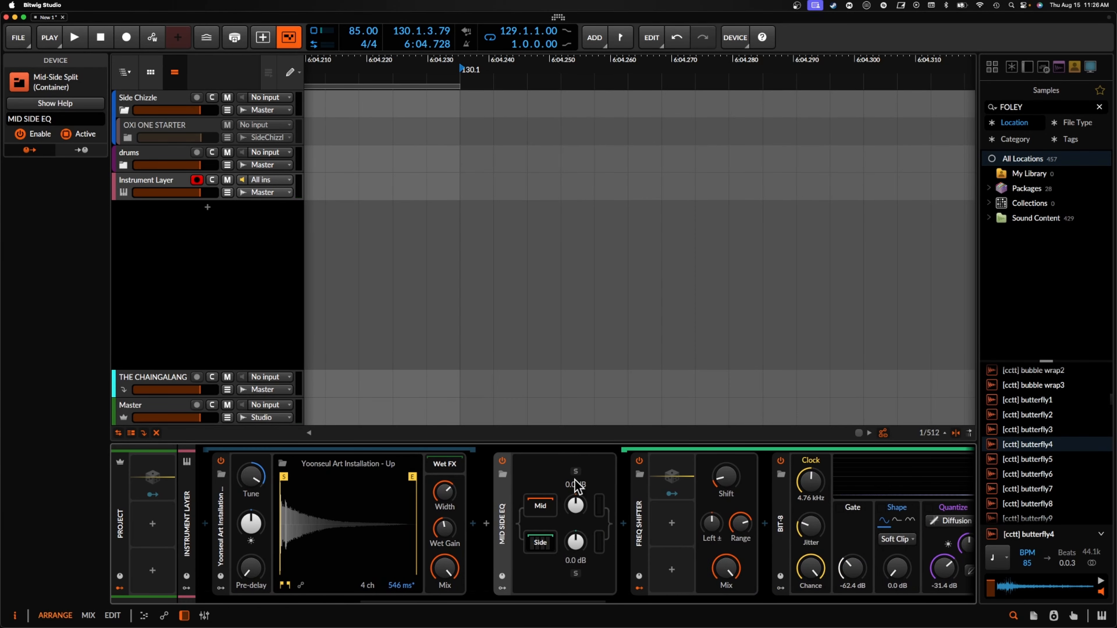
left_click_drag(579, 544, 580, 548)
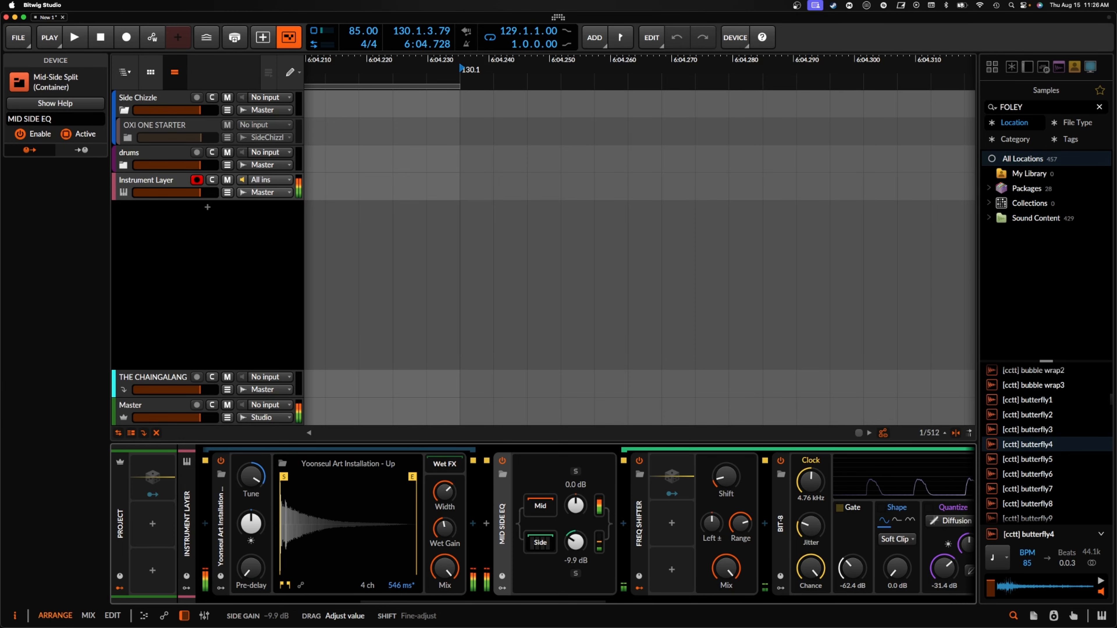
scroll(583, 476, "right", 10)
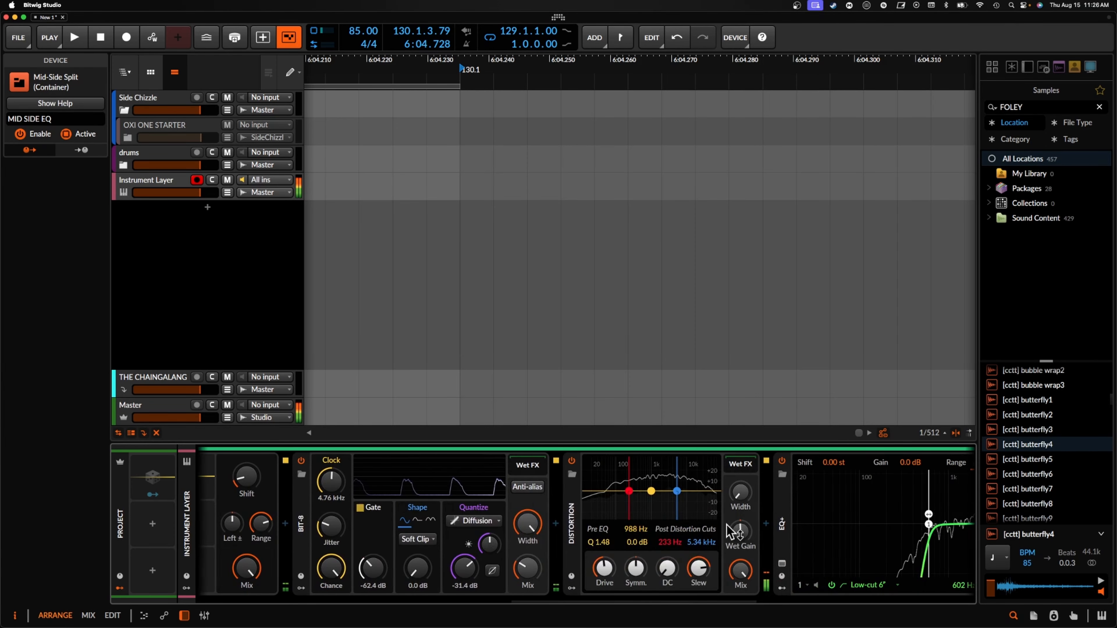
scroll(664, 561, "left", 10)
scroll(629, 550, "right", 10)
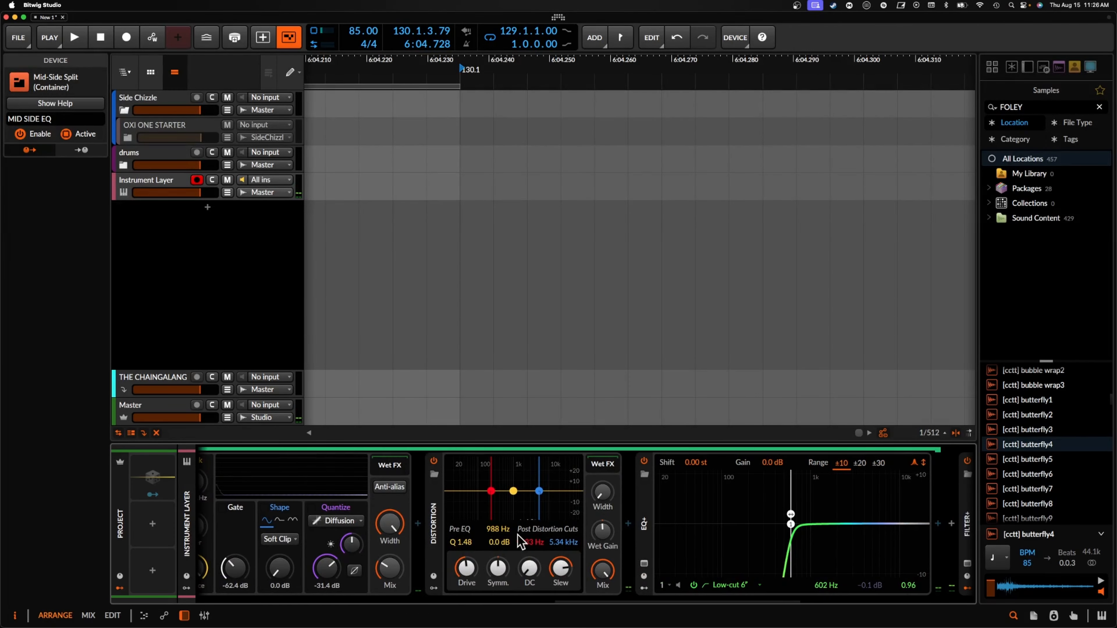
scroll(504, 541, "left", 10)
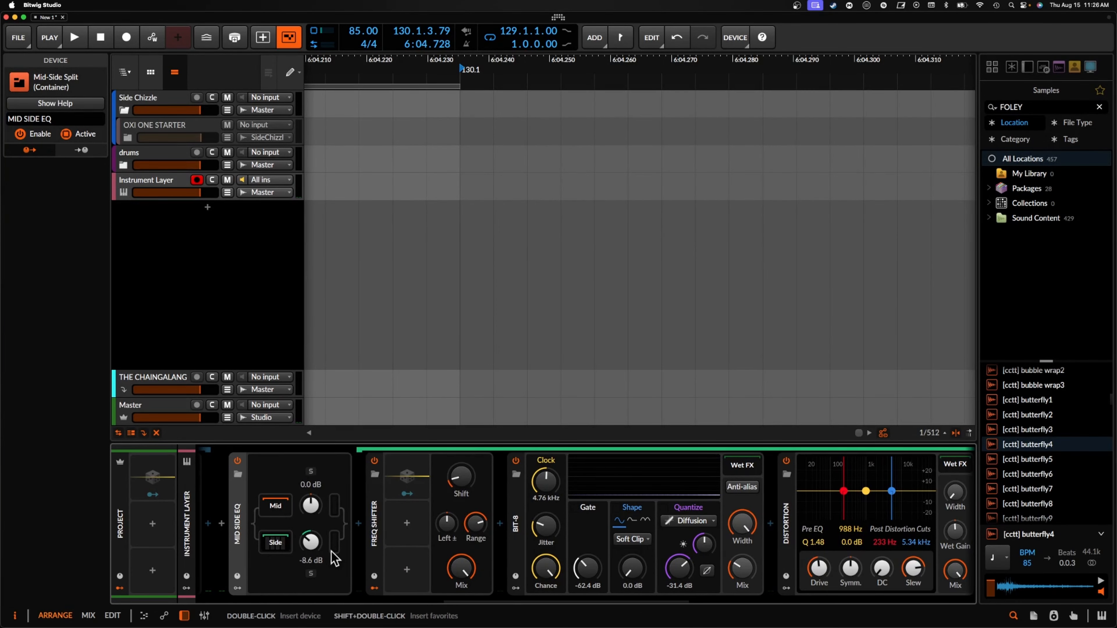
Collapse the Mid-Side Split and bring the FX Layer with its Convolution into view
double_click(241, 519)
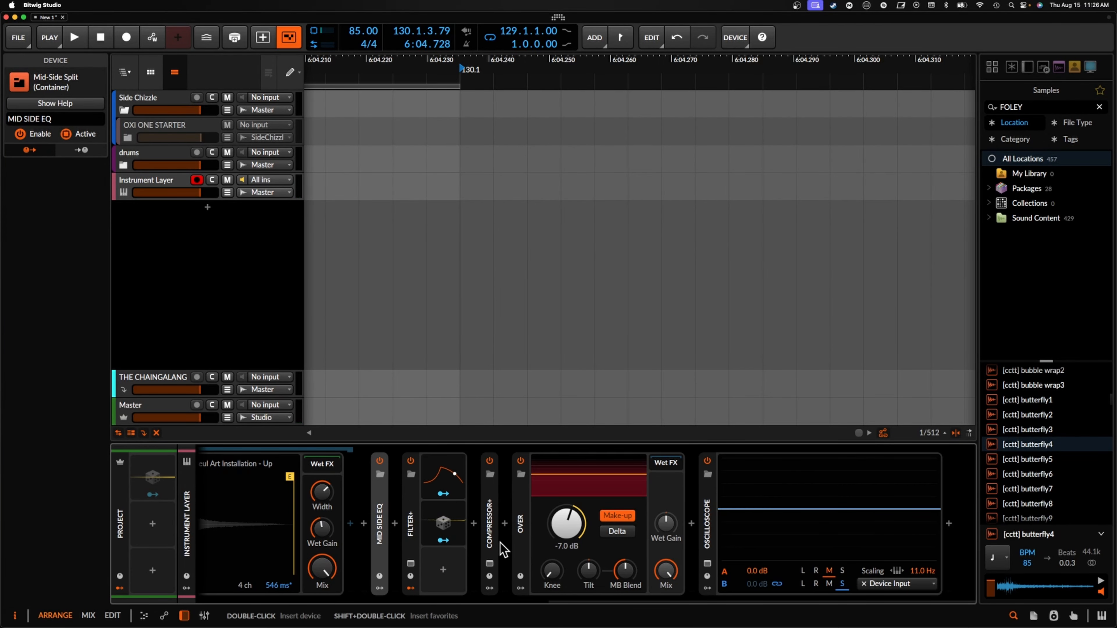
scroll(504, 550, "left", 5)
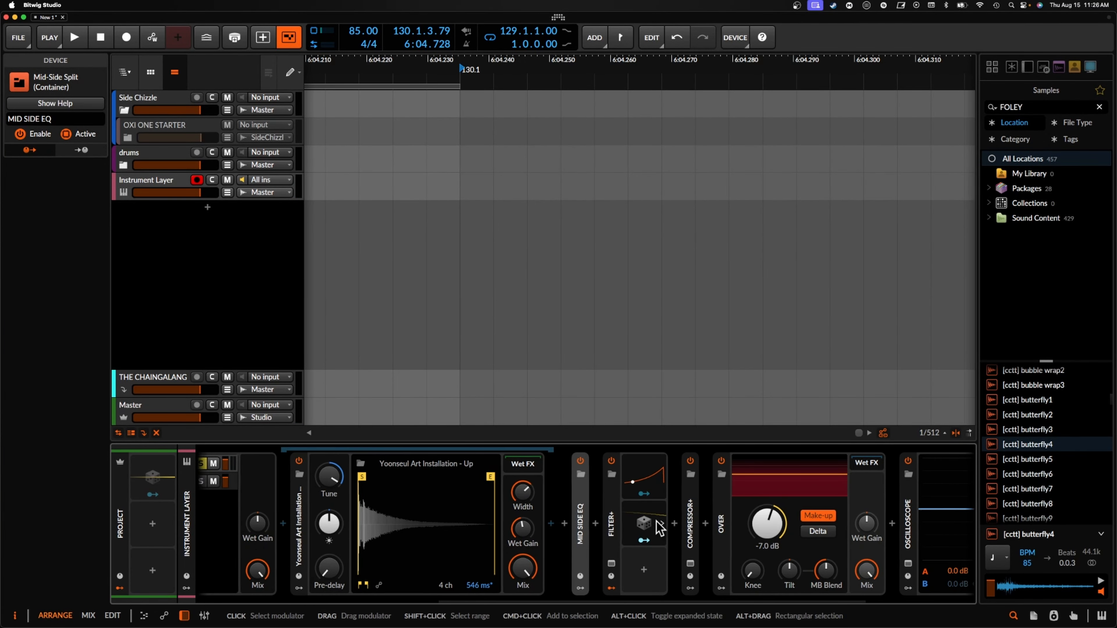
scroll(660, 527, "left", 2)
scroll(622, 583, "left", 3)
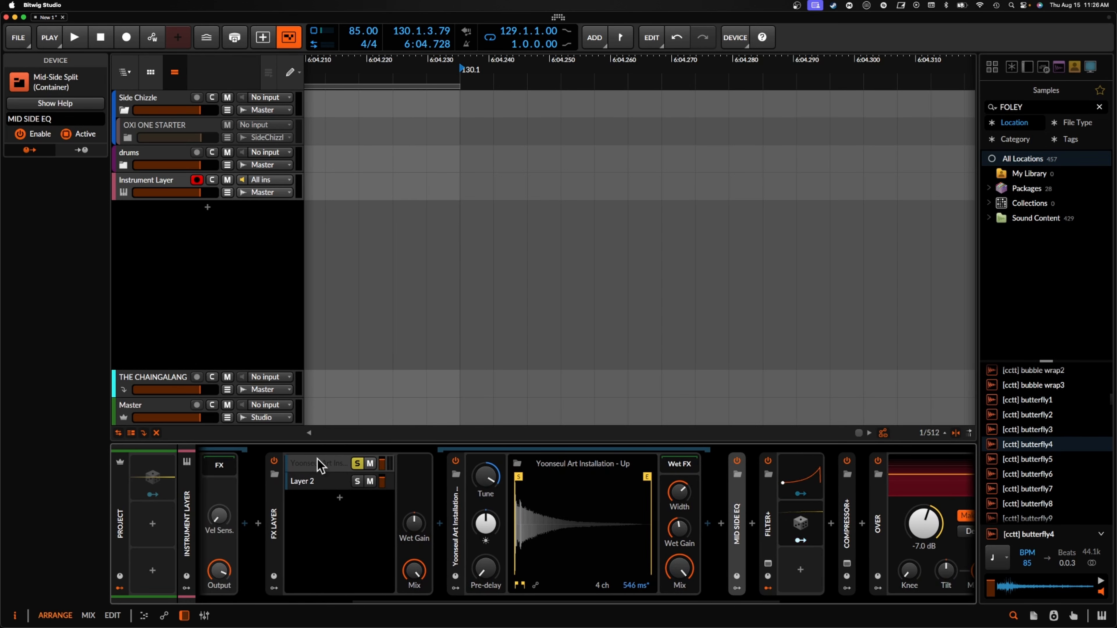
left_click(304, 467)
left_click(461, 502)
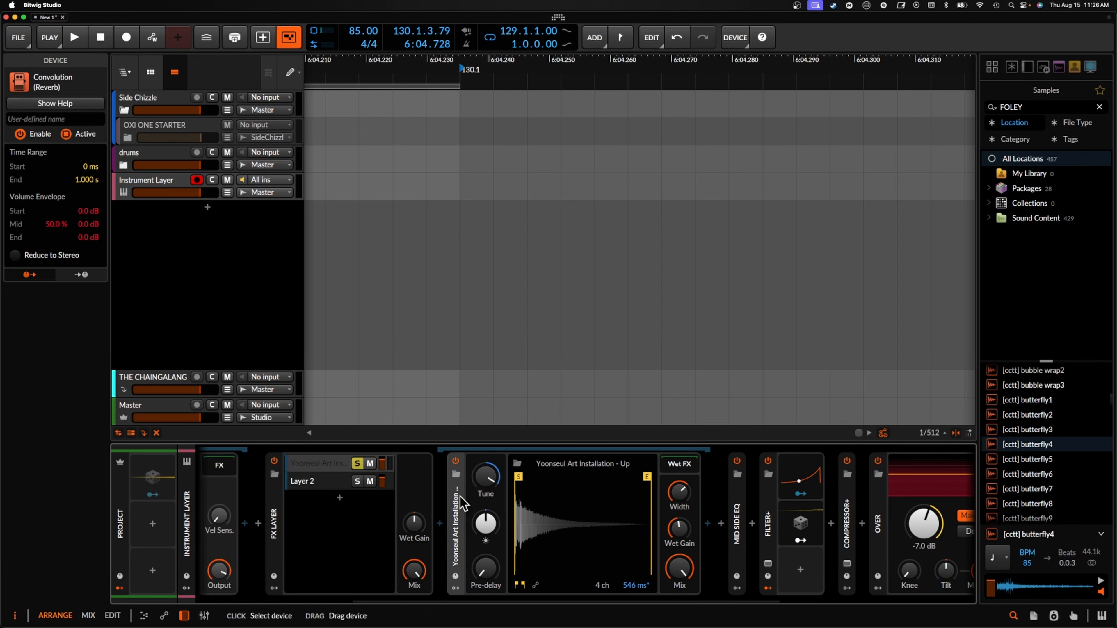
left_click(281, 519)
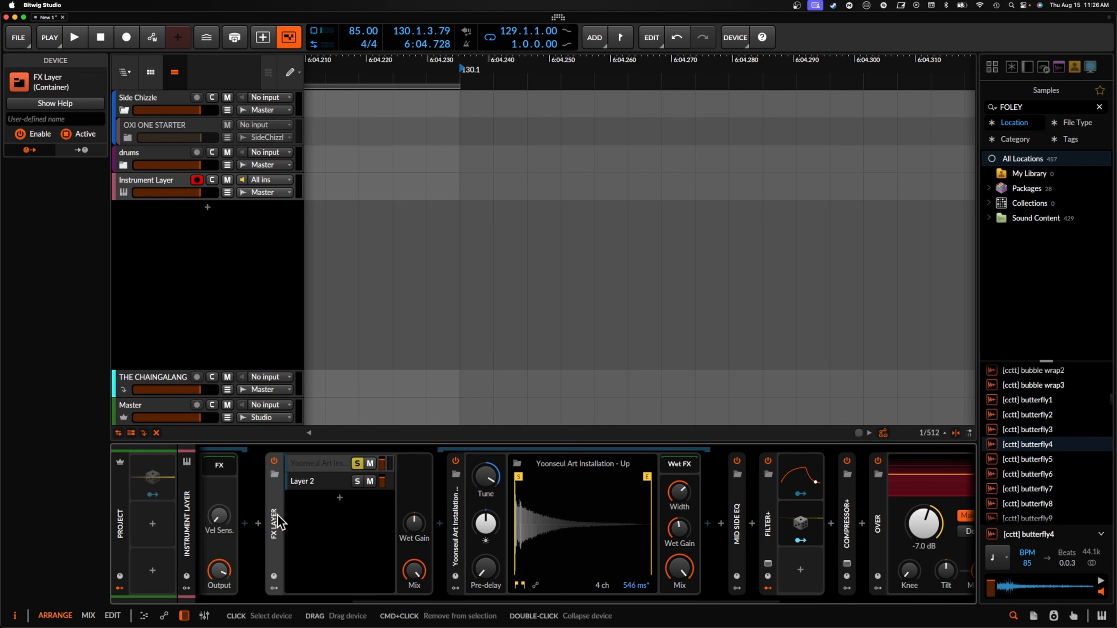
key("Delete")
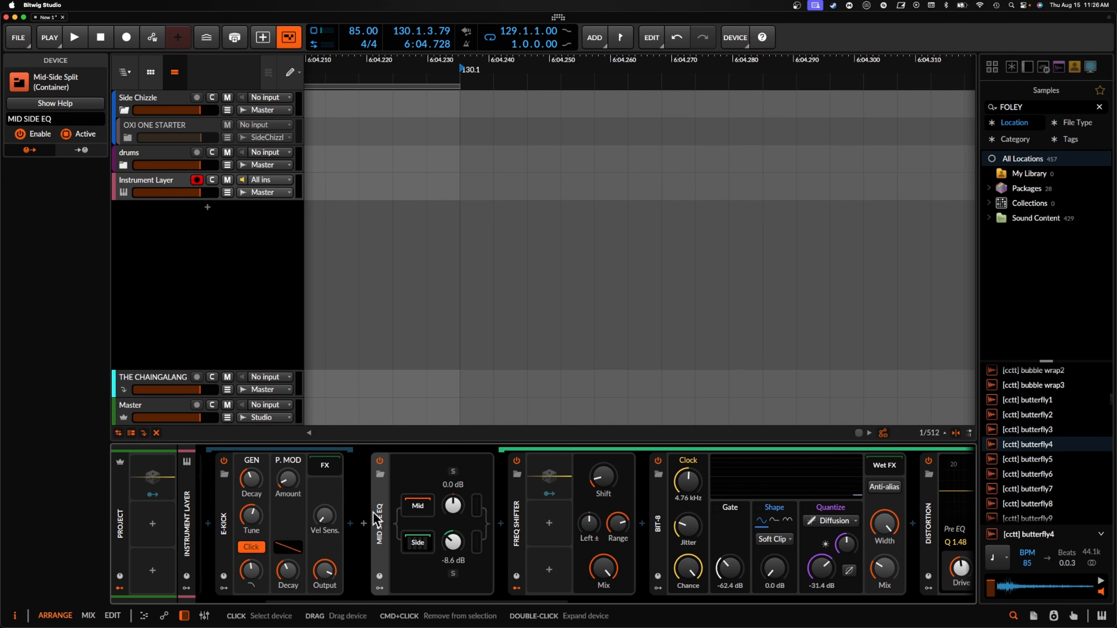
Insert a Chorus before the Mid-Side Split and adjust its Mix
left_click(380, 523)
left_click(367, 534)
type("CHORU")
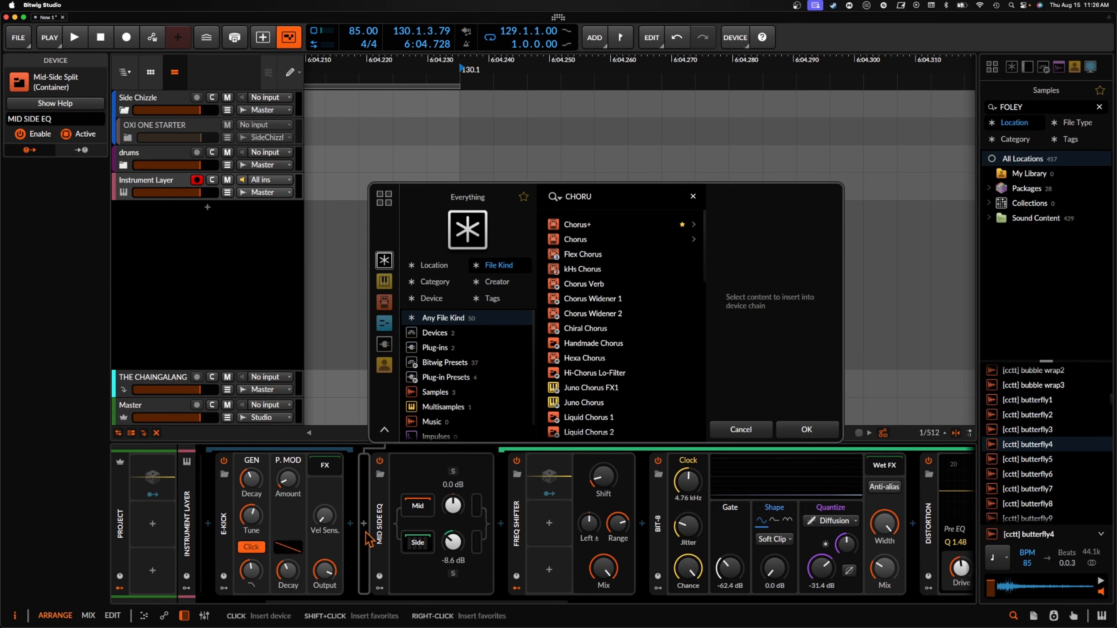
left_click(616, 239)
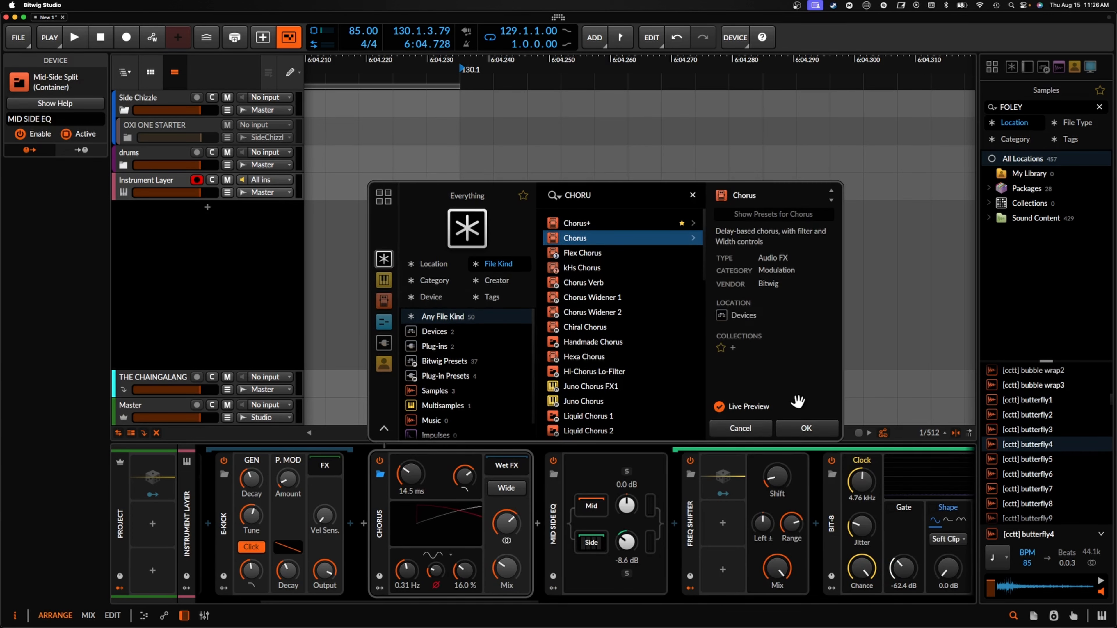
left_click(805, 429)
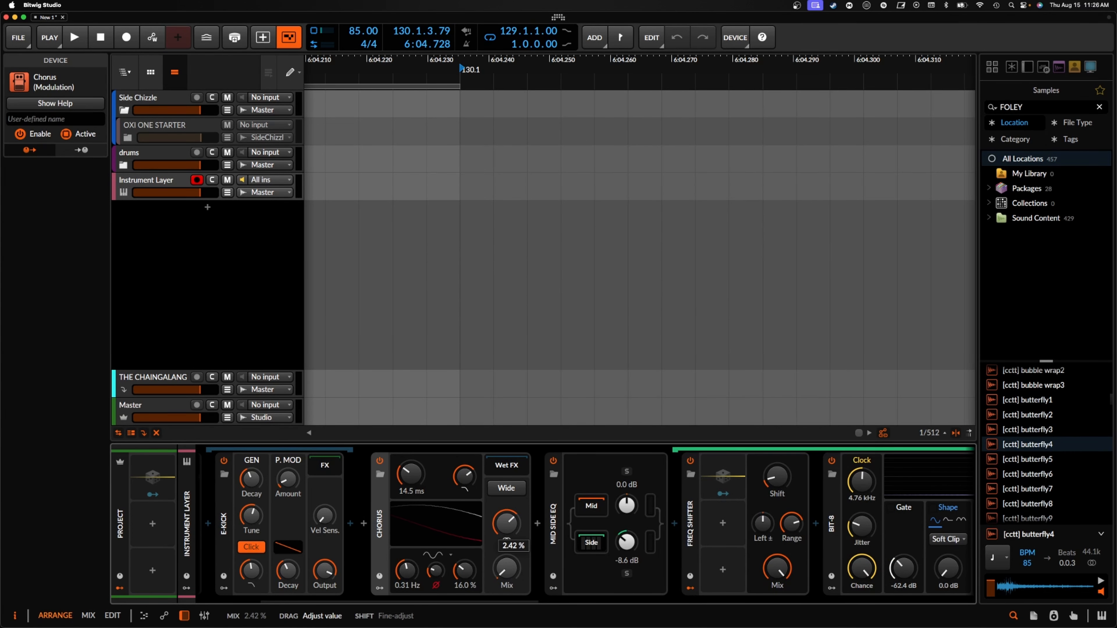
Raise the Mid-Side Split's Side gain to +22.6 dB and audition the Side signal soloed
scroll(402, 557, "right", 10)
scroll(785, 549, "right", 10)
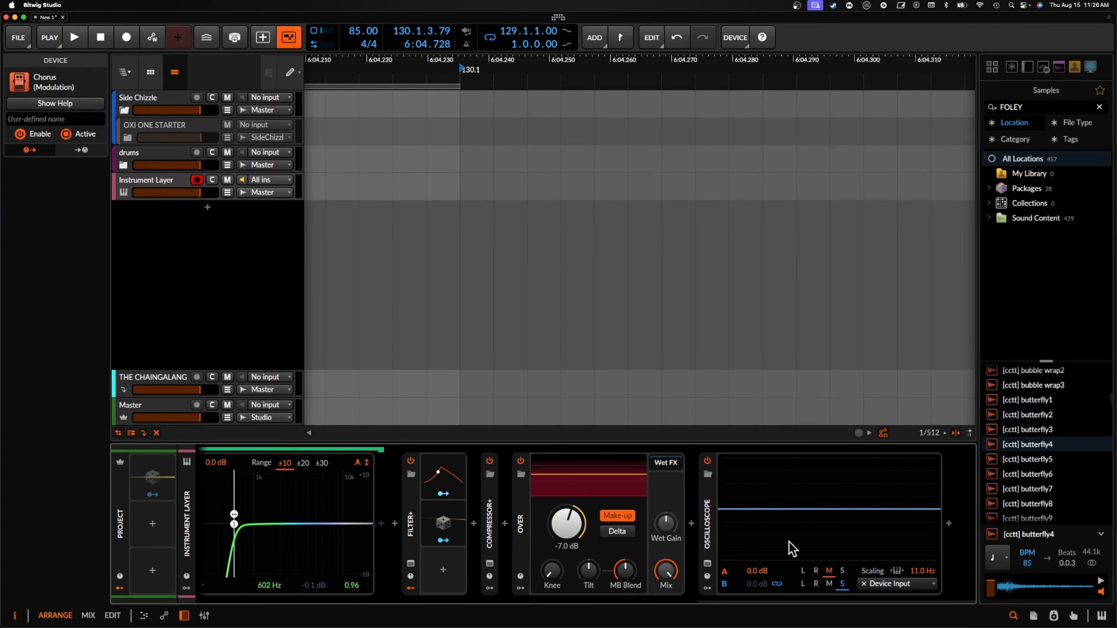
scroll(757, 507, "left", 20)
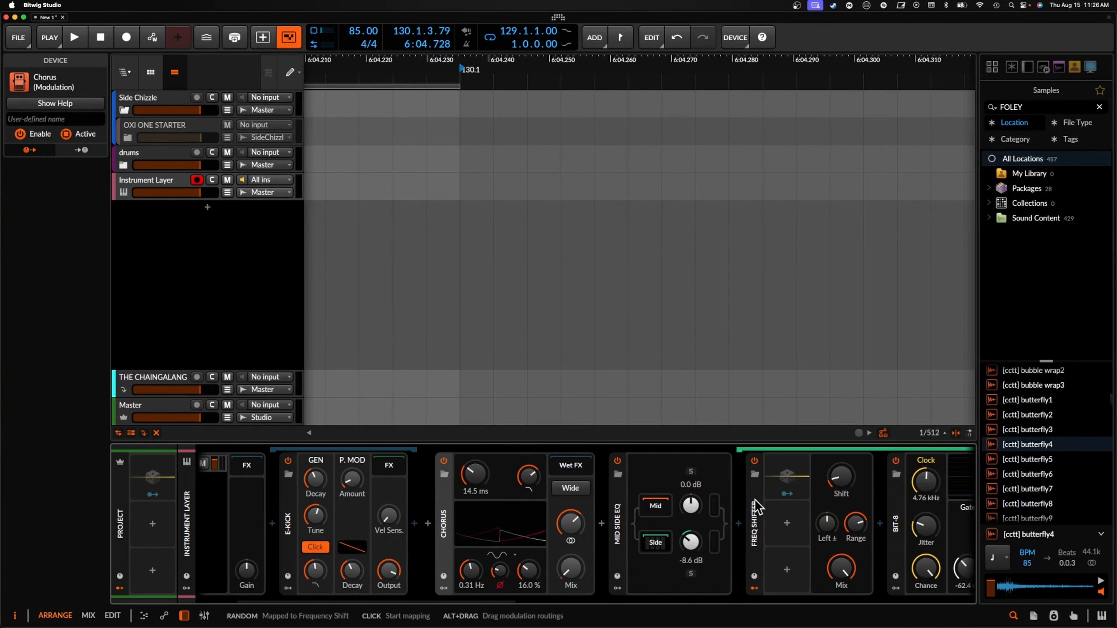
scroll(684, 558, "right", 5)
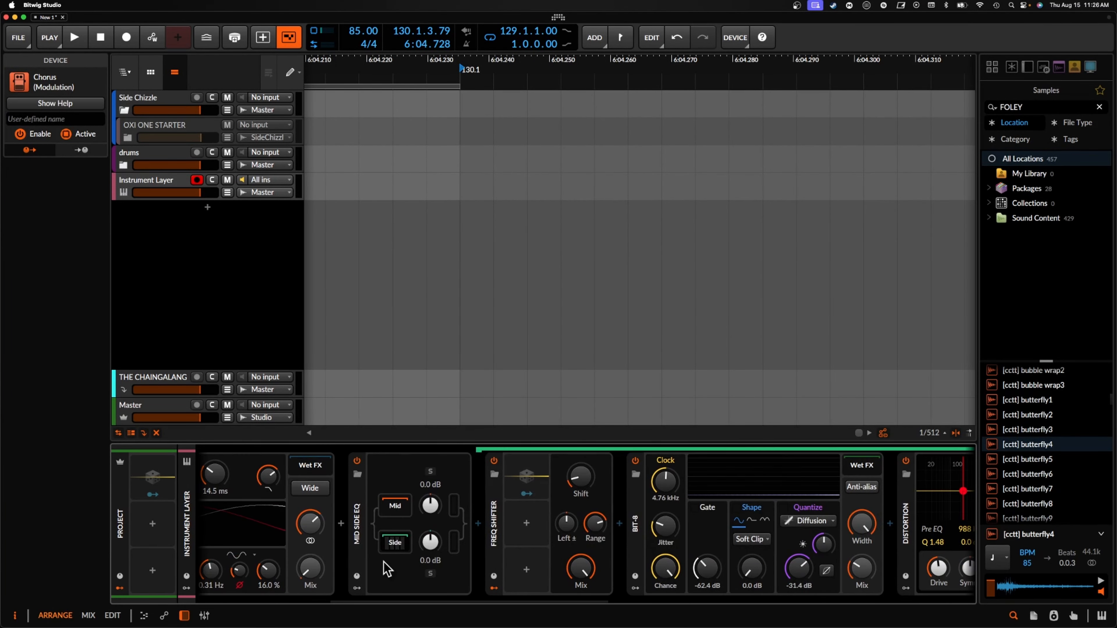
left_click_drag(433, 543, 433, 506)
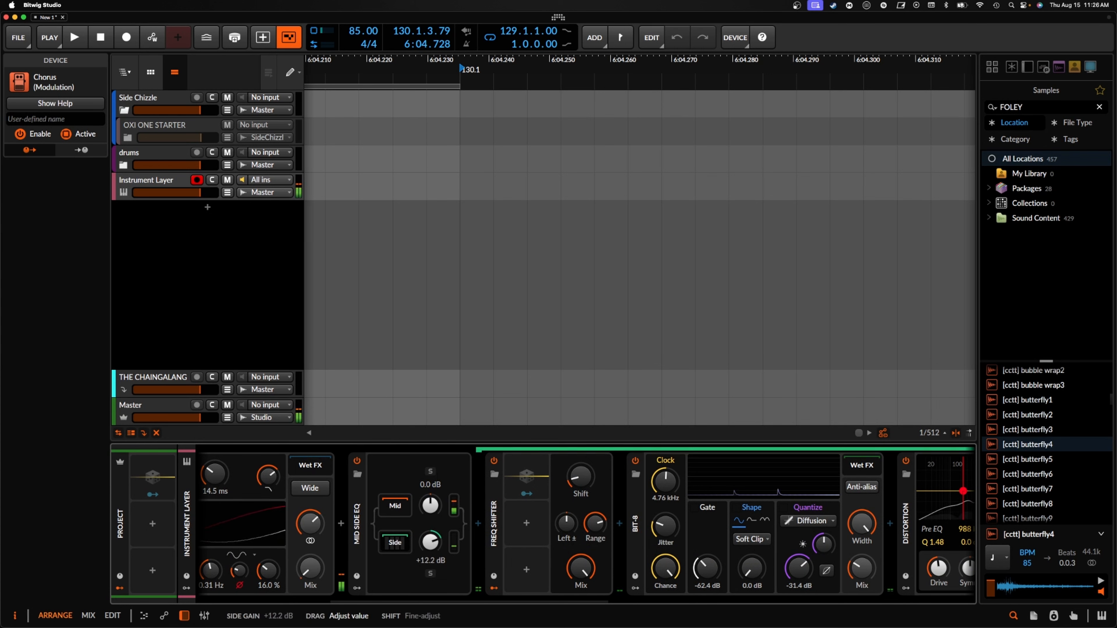
left_click_drag(433, 546, 436, 554)
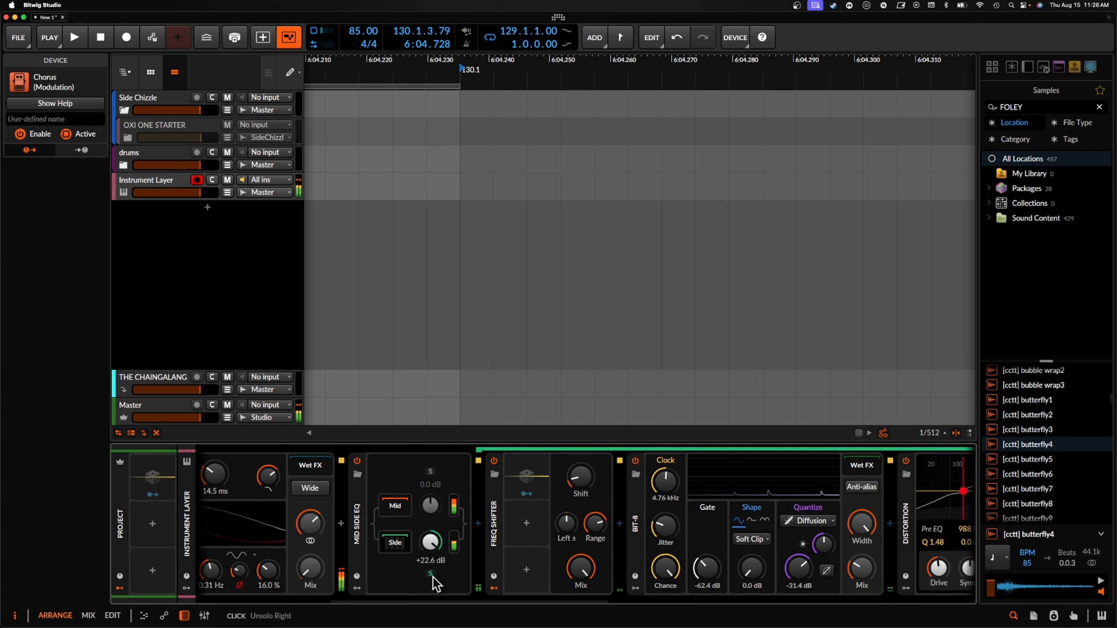
Raise the Bit-8's Clock to 27.1 kHz and check the kick on the Oscilloscope
scroll(649, 508, "right", 1)
left_click_drag(631, 482, 631, 449)
scroll(642, 528, "right", 15)
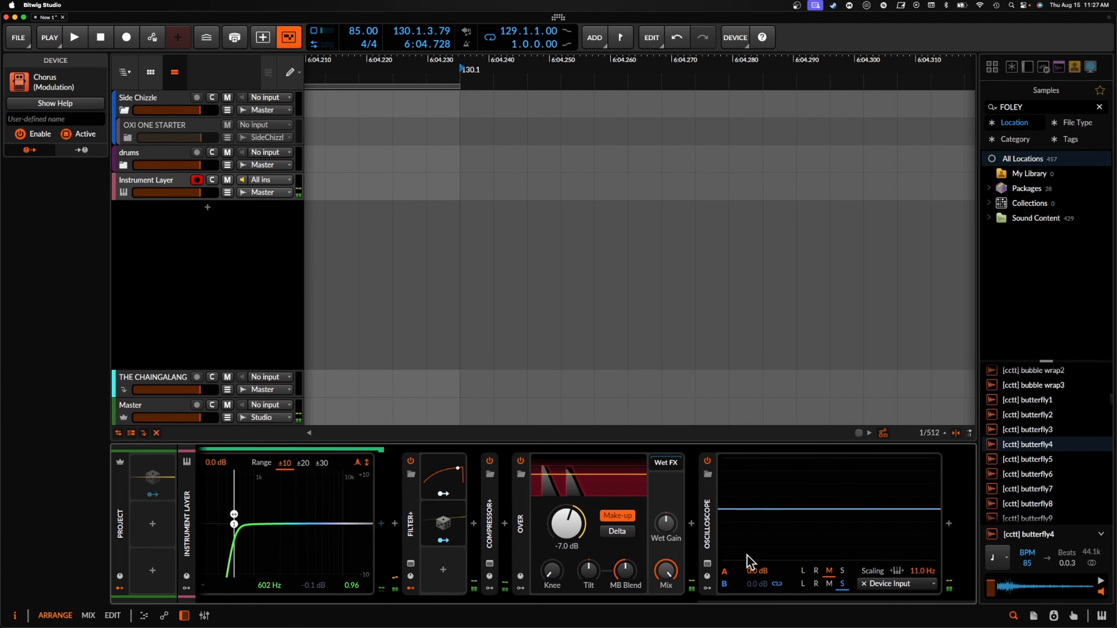
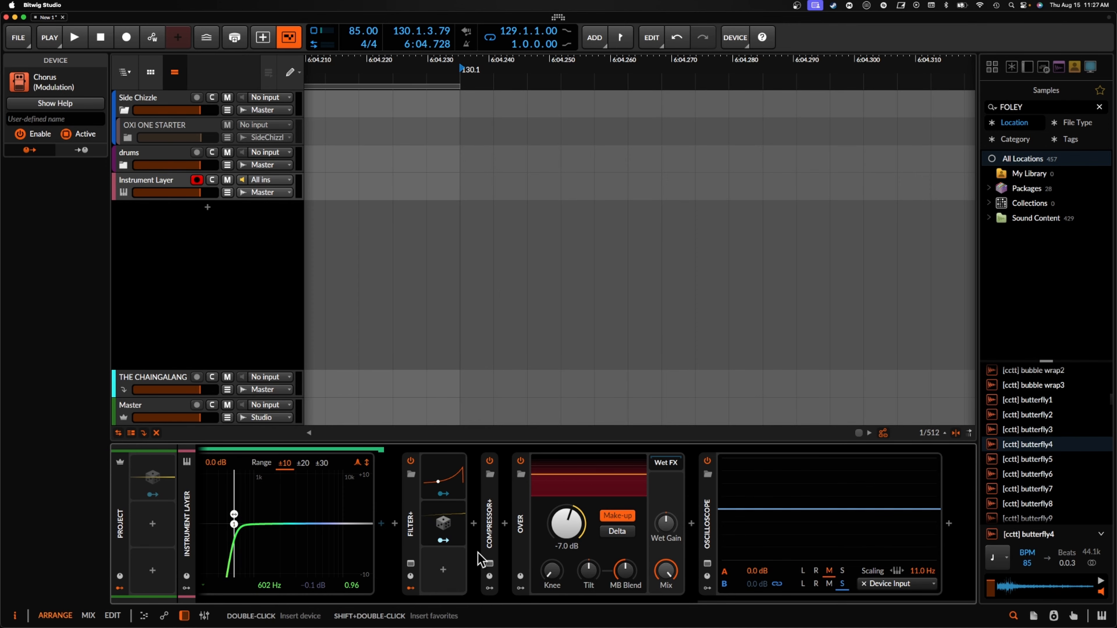
Collapse the EQ+ on the Side chain and check the kick on the Oscilloscope
scroll(321, 510, "left", 5)
scroll(321, 510, "left", 1)
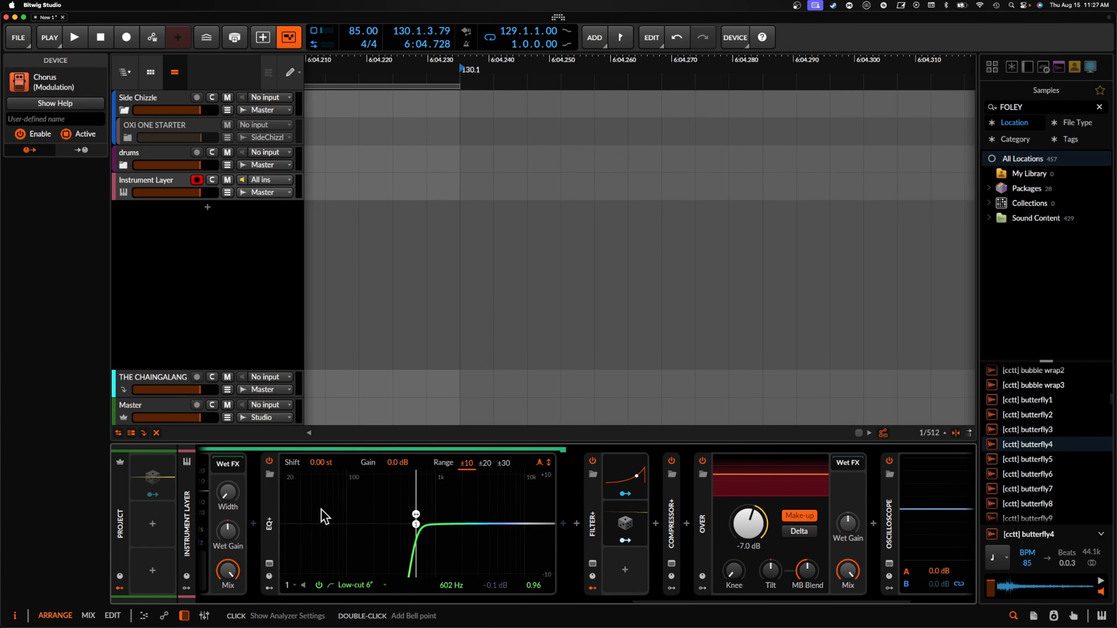
double_click(273, 513)
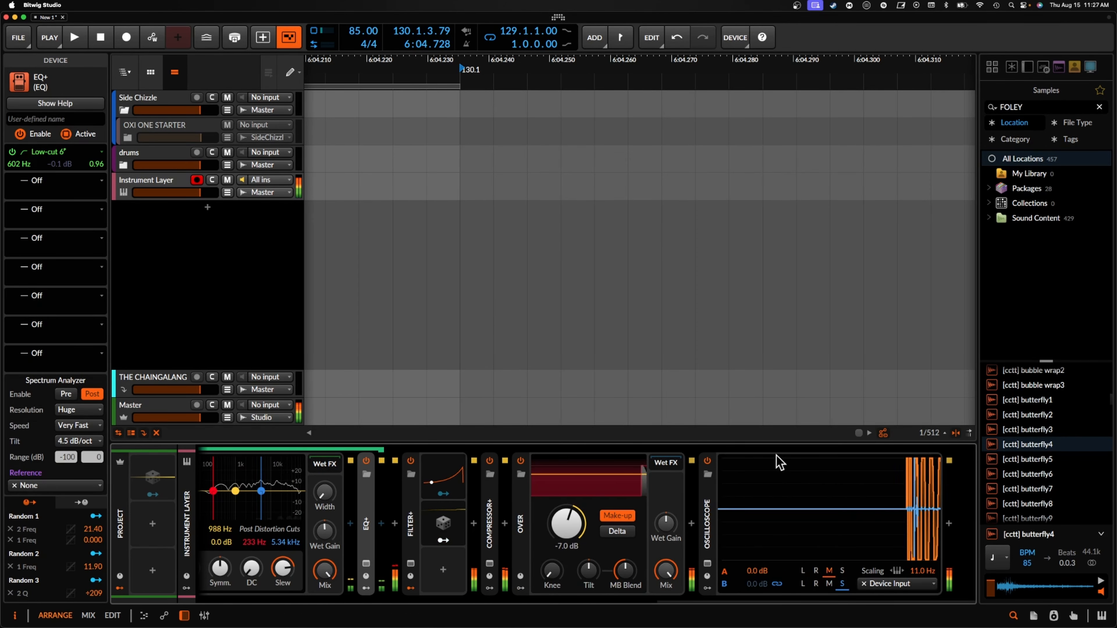
scroll(753, 501, "right", 10)
Delete the Chorus between the E-Kick and the Mid-Side Split
scroll(753, 502, "left", 5)
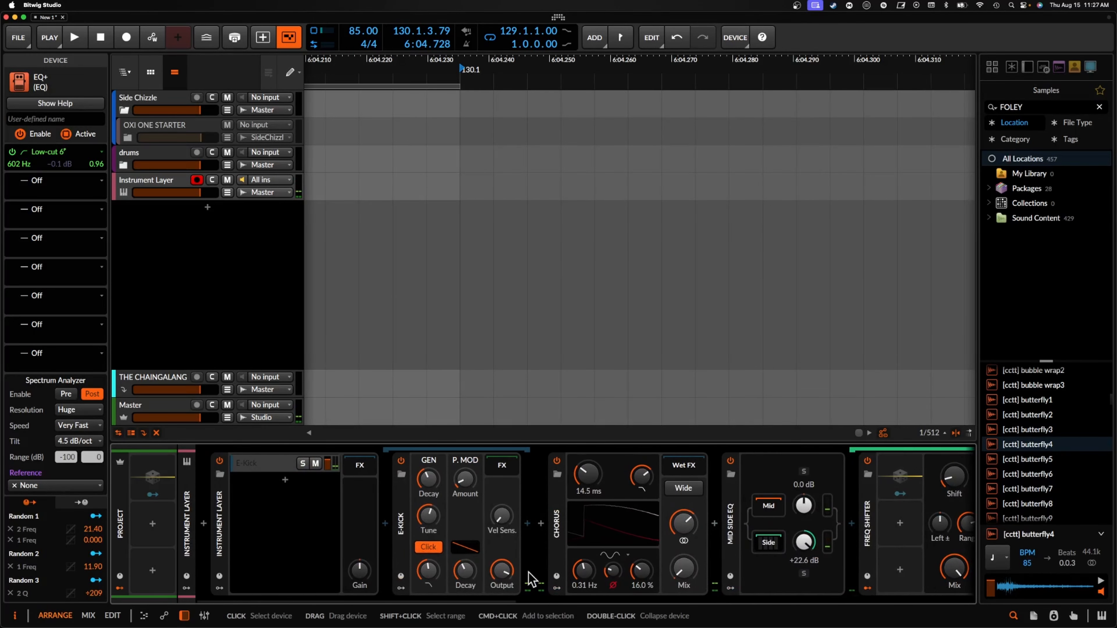
double_click(585, 548)
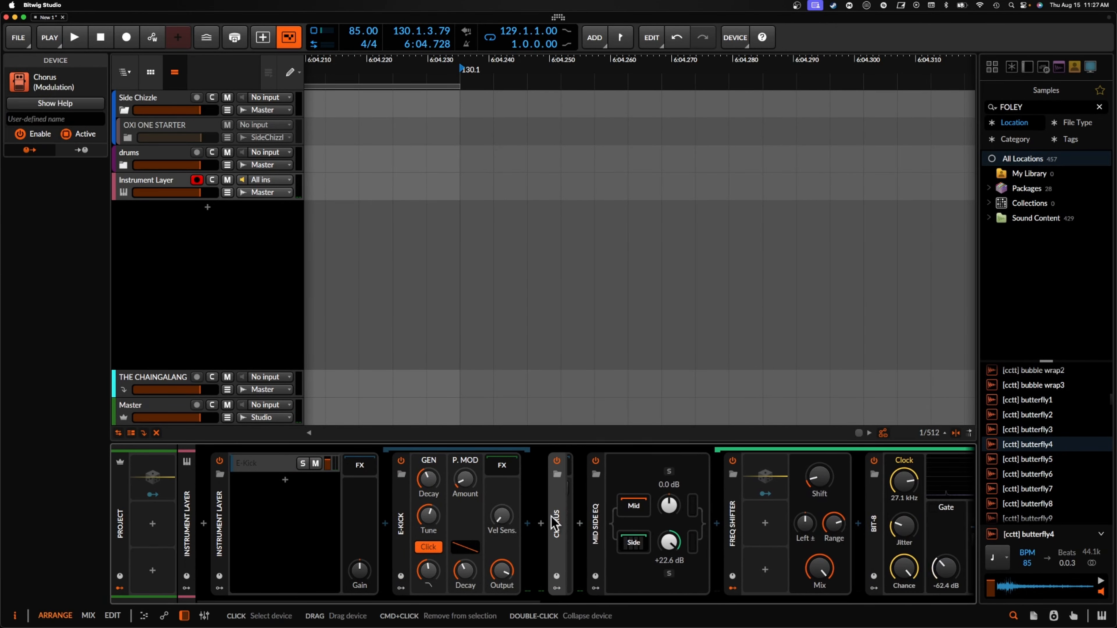
key("Delete")
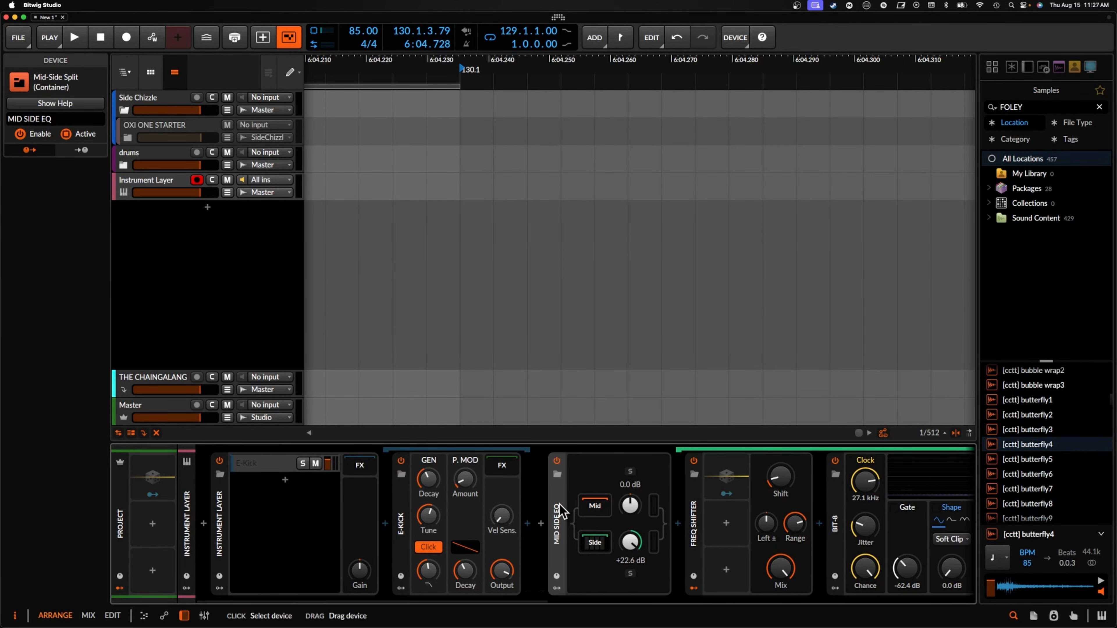
Collapse the Mid-Side Split and expand the Filter+ with its modulators hidden
double_click(558, 513)
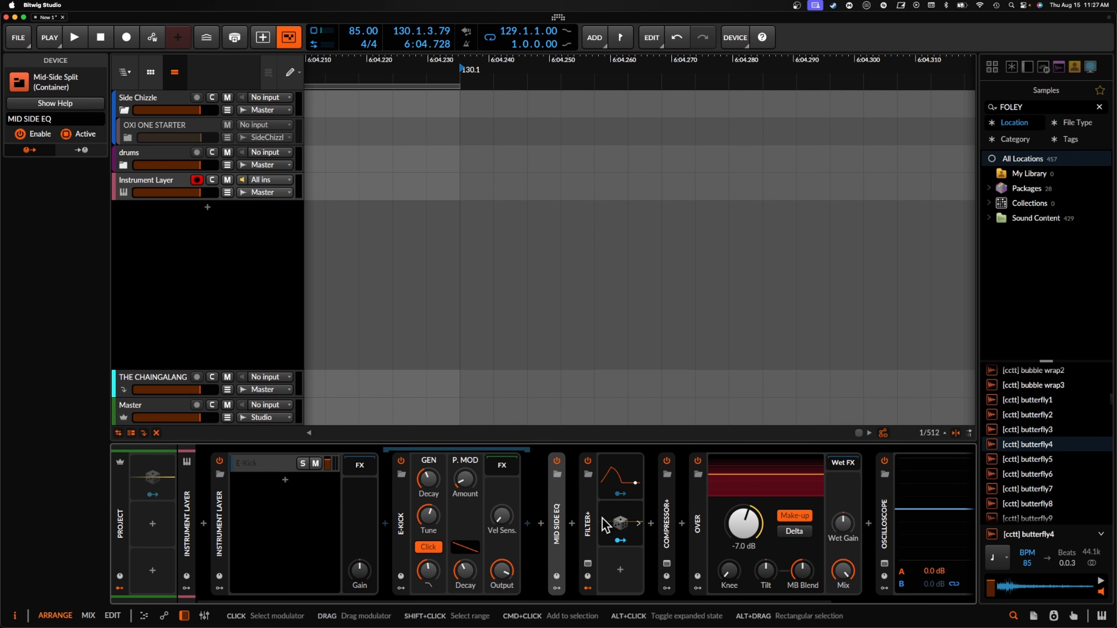
double_click(585, 511)
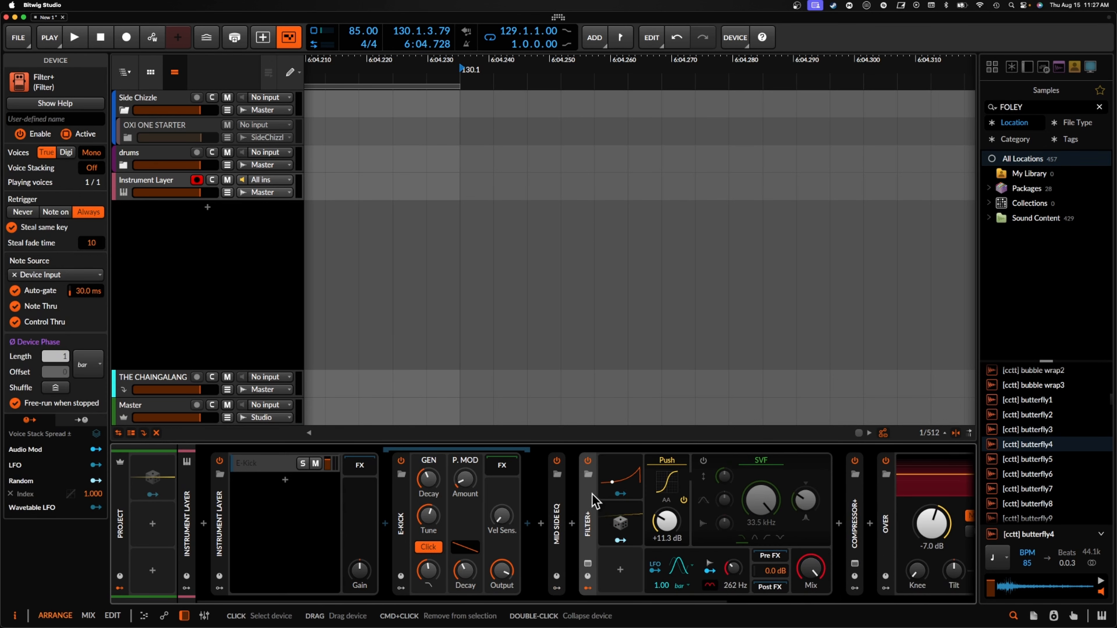
left_click(589, 589)
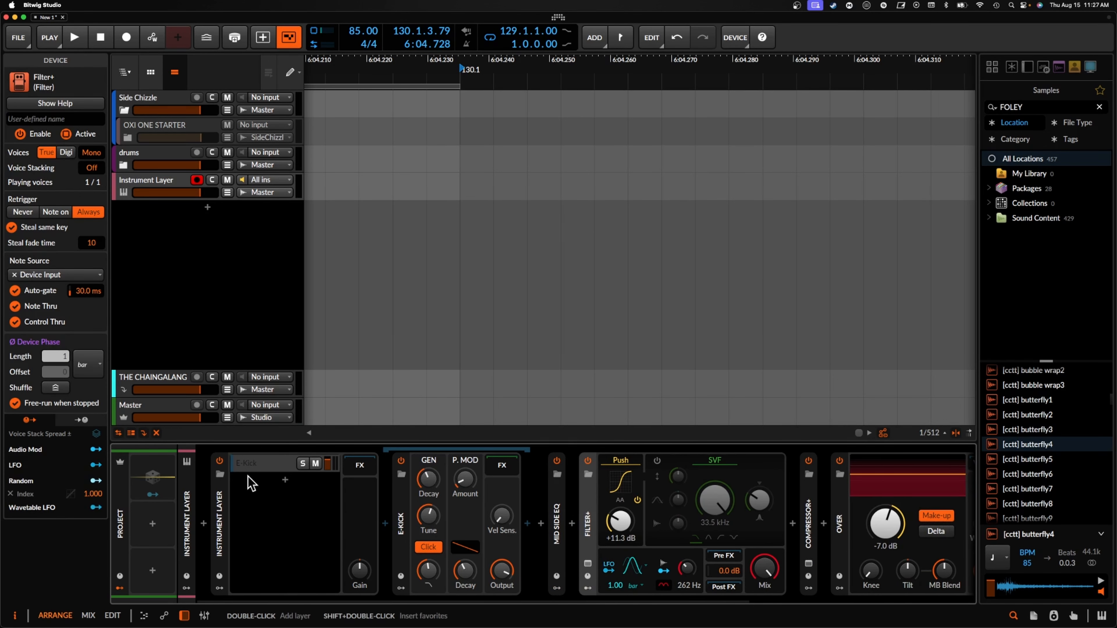
Insert an FX Layer after the E-Kick inside the Instrument Layer's E-Kick layer
left_click(286, 486)
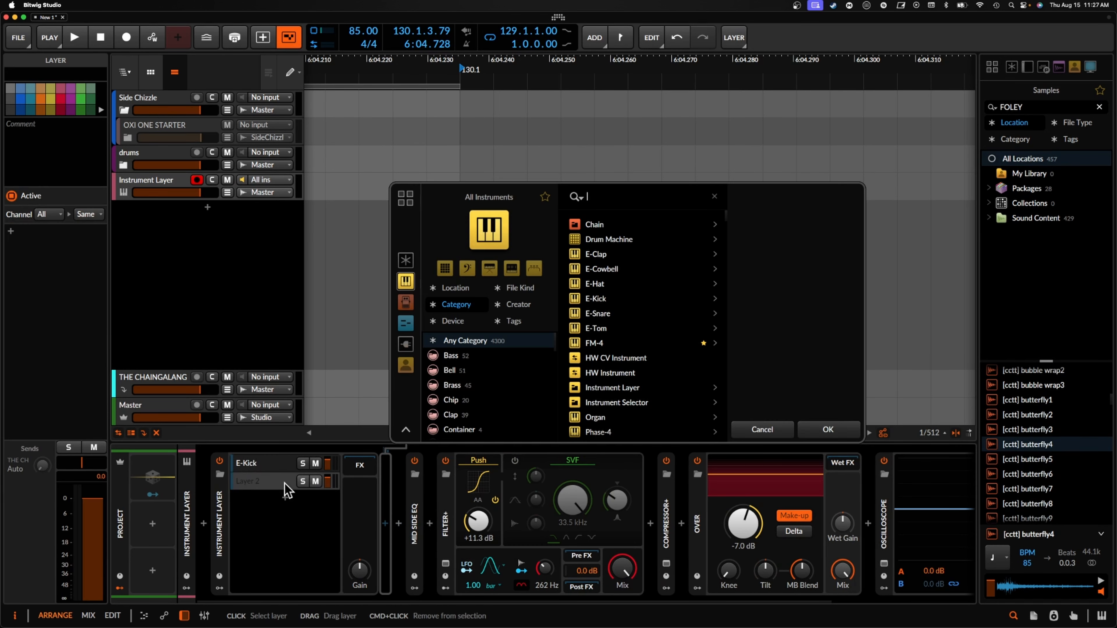
left_click(758, 430)
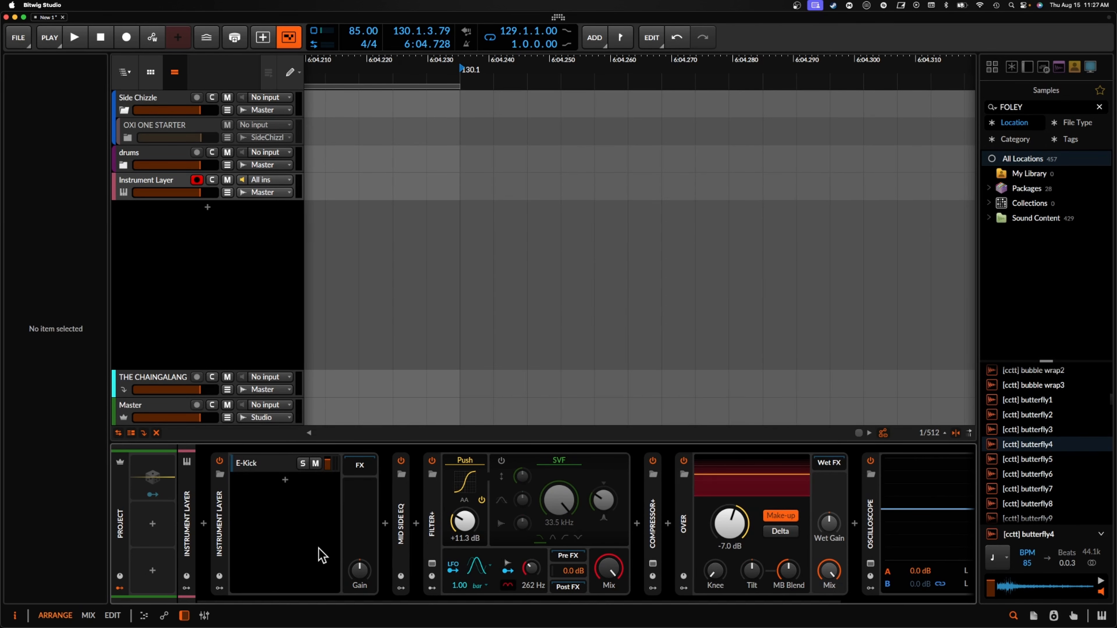
left_click(262, 467)
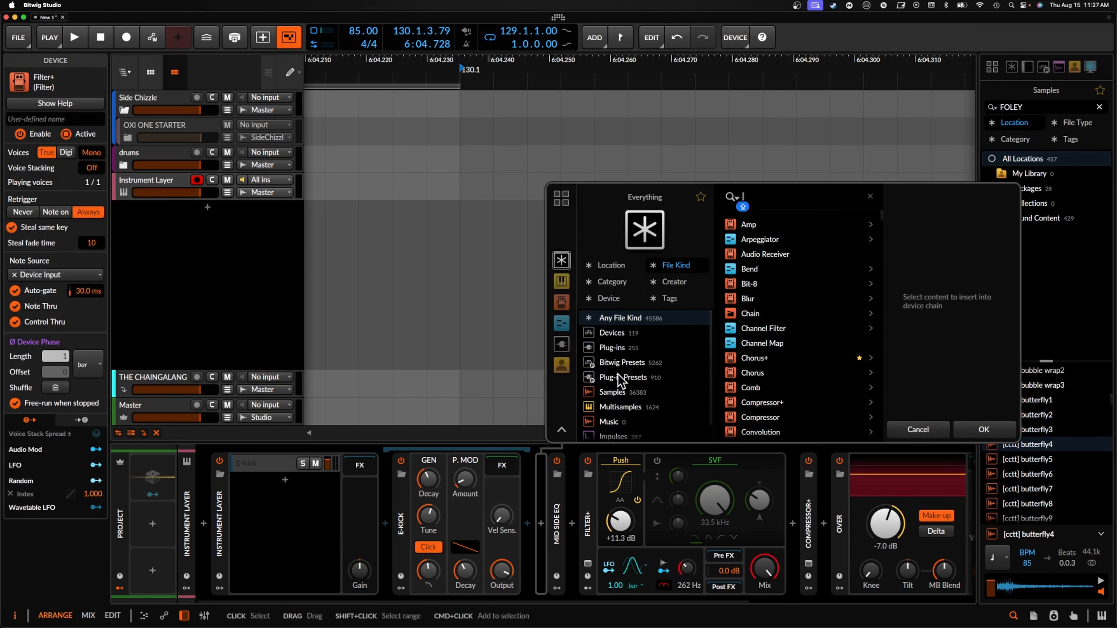
type("FX")
left_click(755, 238)
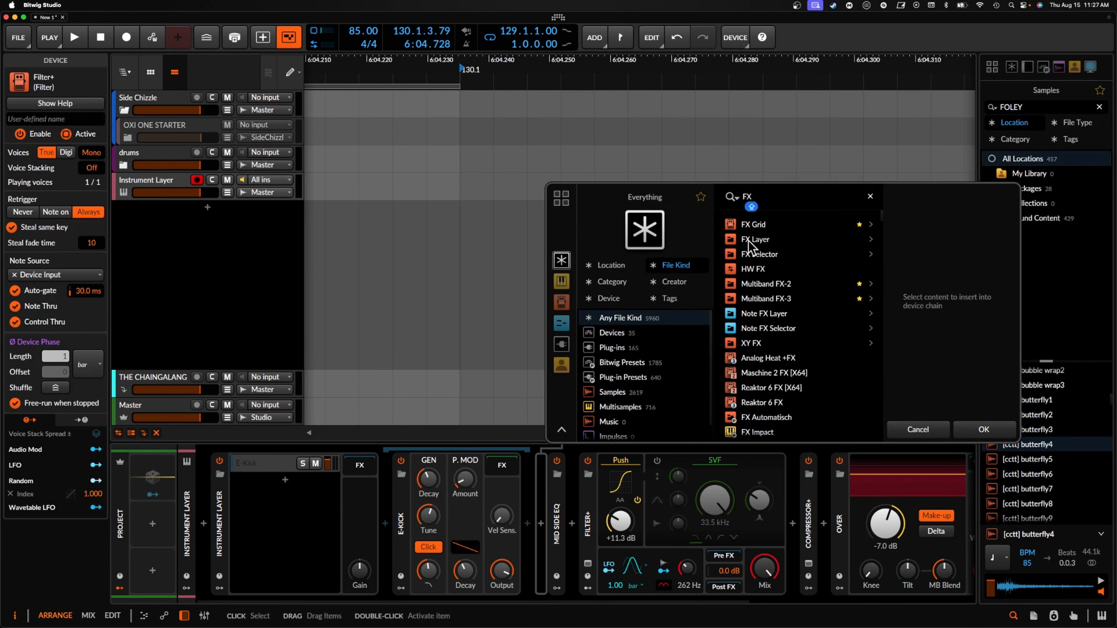
left_click(982, 431)
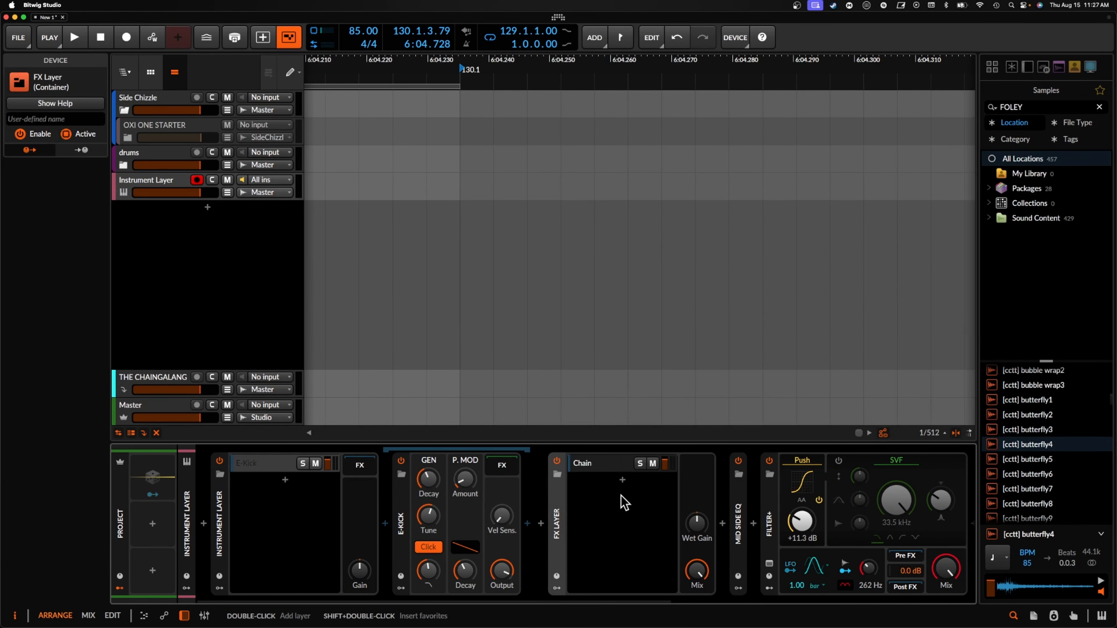
Add an empty second layer to the FX Layer and name it DRY
left_click(623, 484)
left_click(1047, 435)
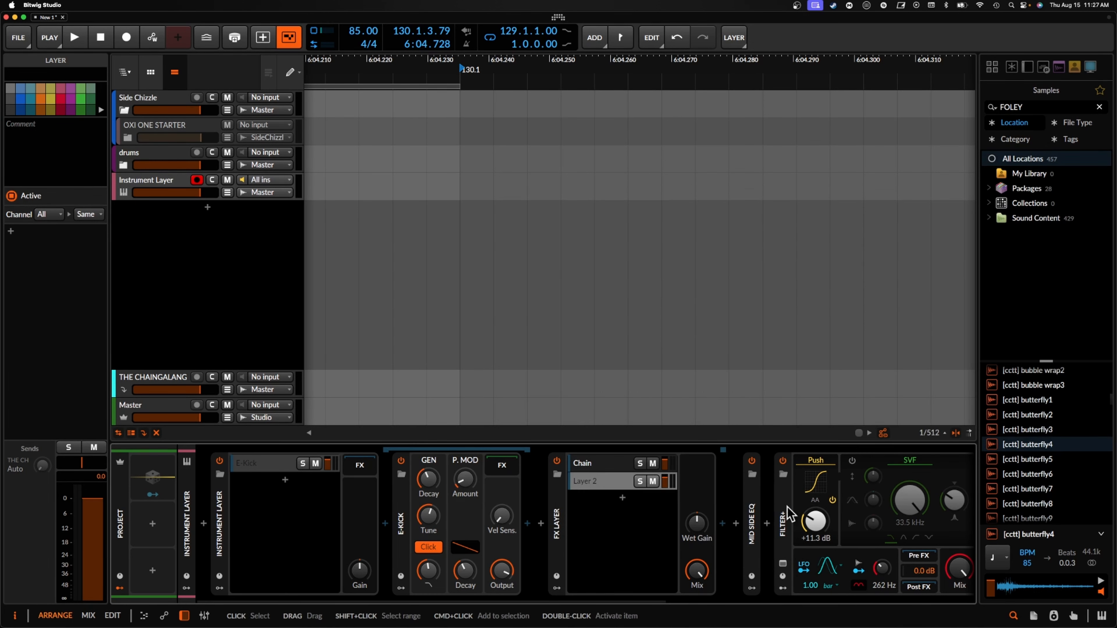
left_click(374, 482)
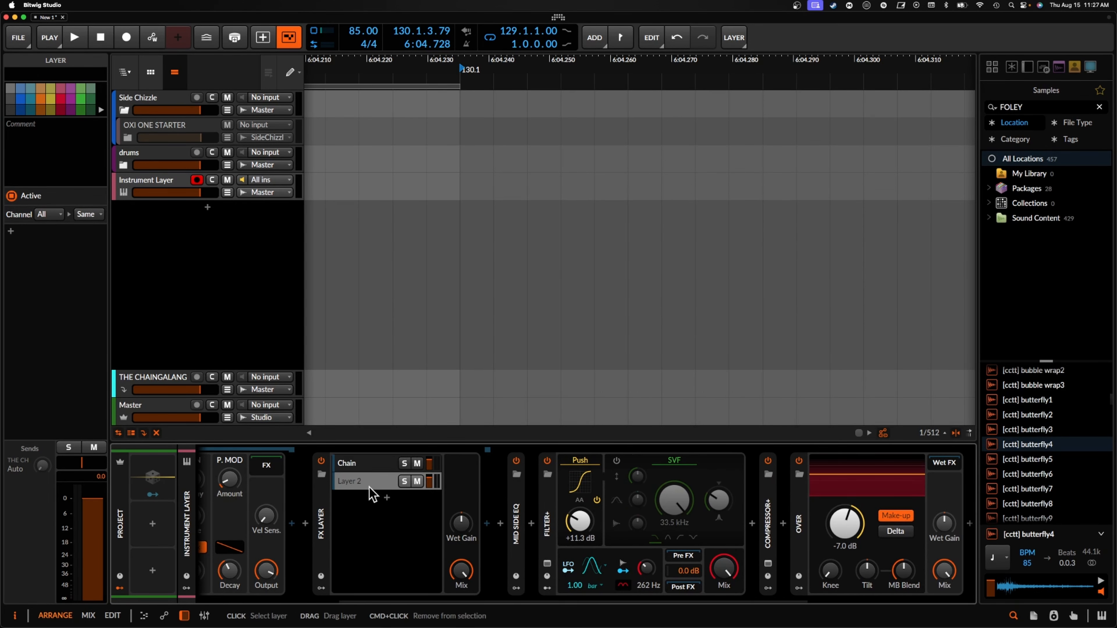
double_click(370, 487)
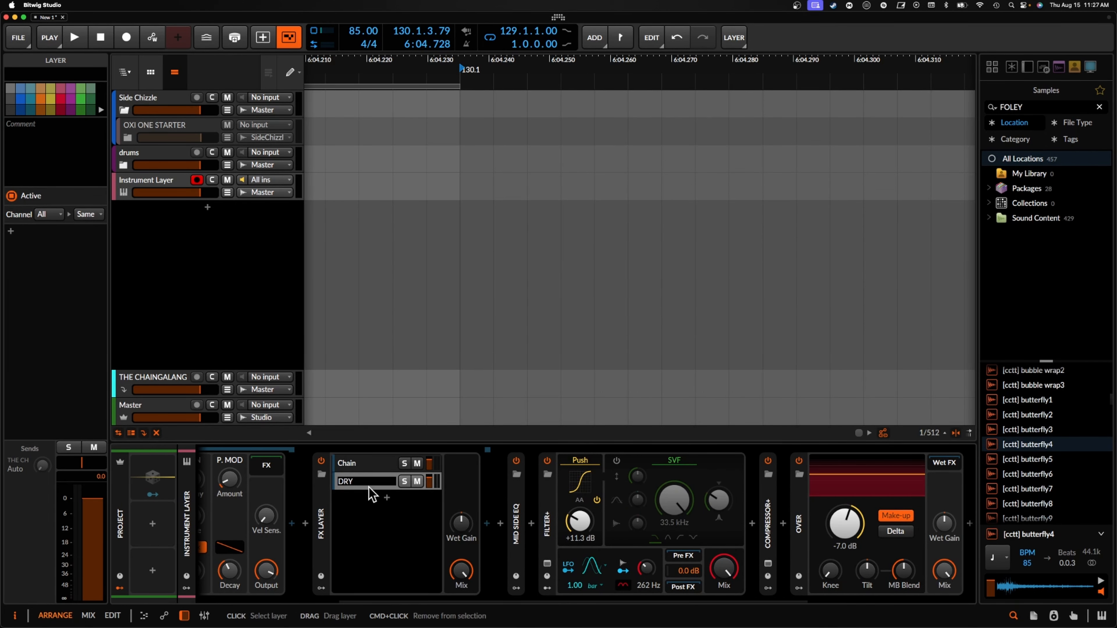
key("Return")
Rename the FX Layer's Chain layer to WEIRD and dismiss the Software Update password request
left_click(356, 464)
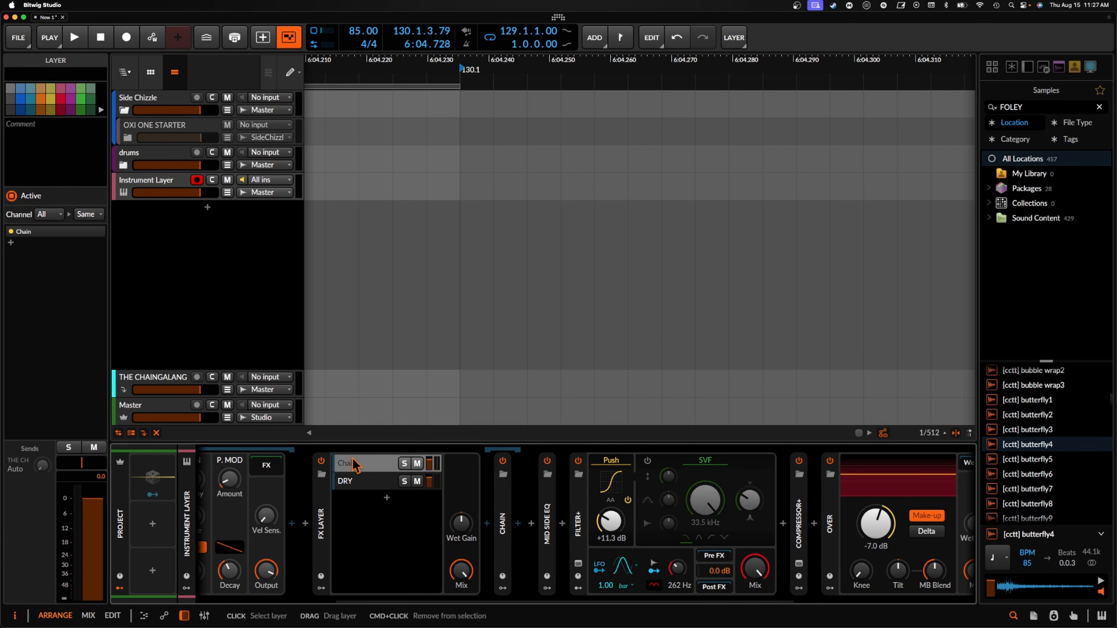
double_click(356, 464)
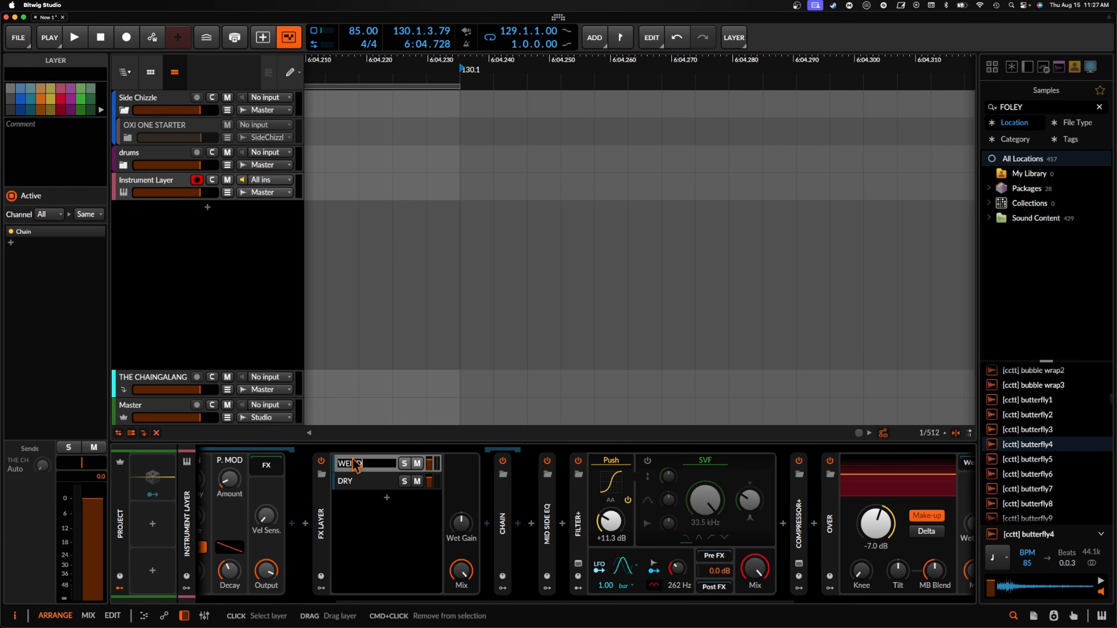
type("WEIRD")
key("Return")
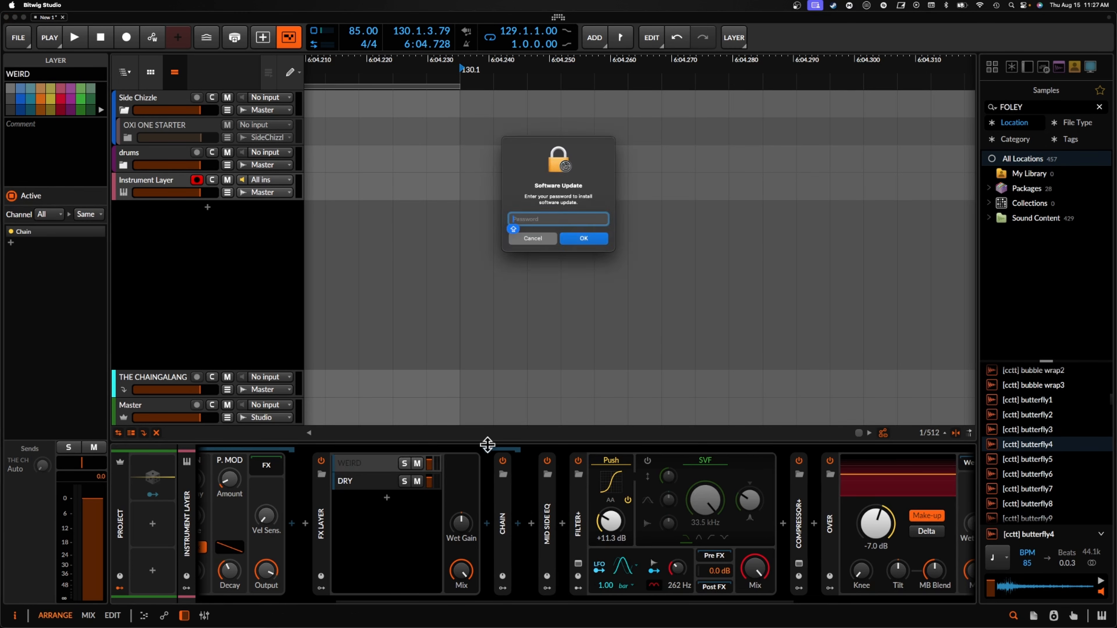
left_click(531, 240)
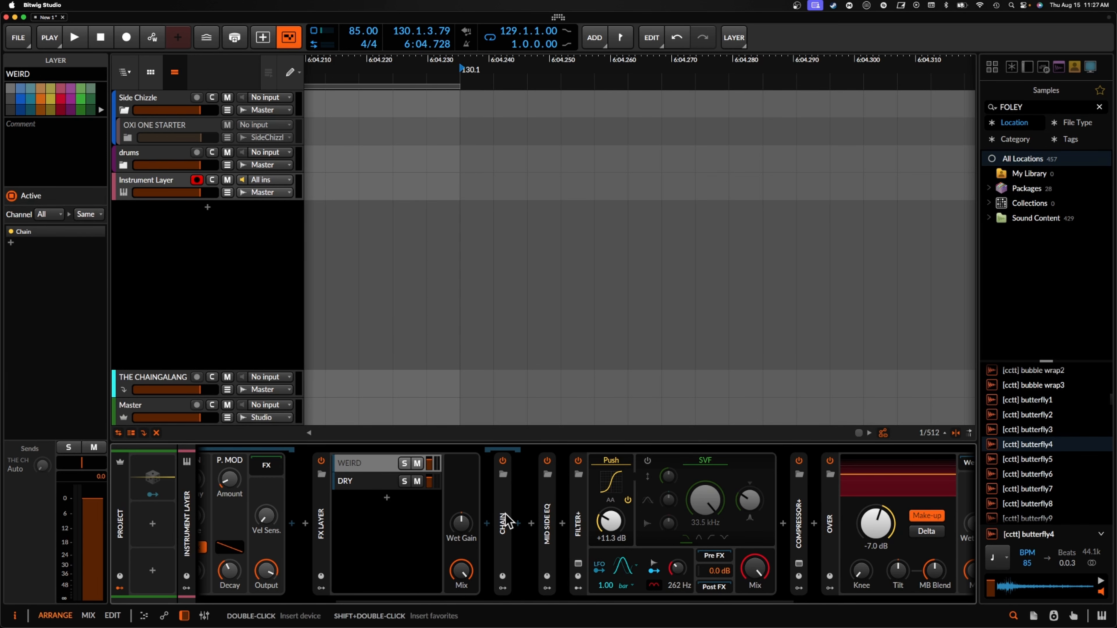
Insert an Amp after the Chain device in the FX Layer's WEIRD layer
left_click(517, 523)
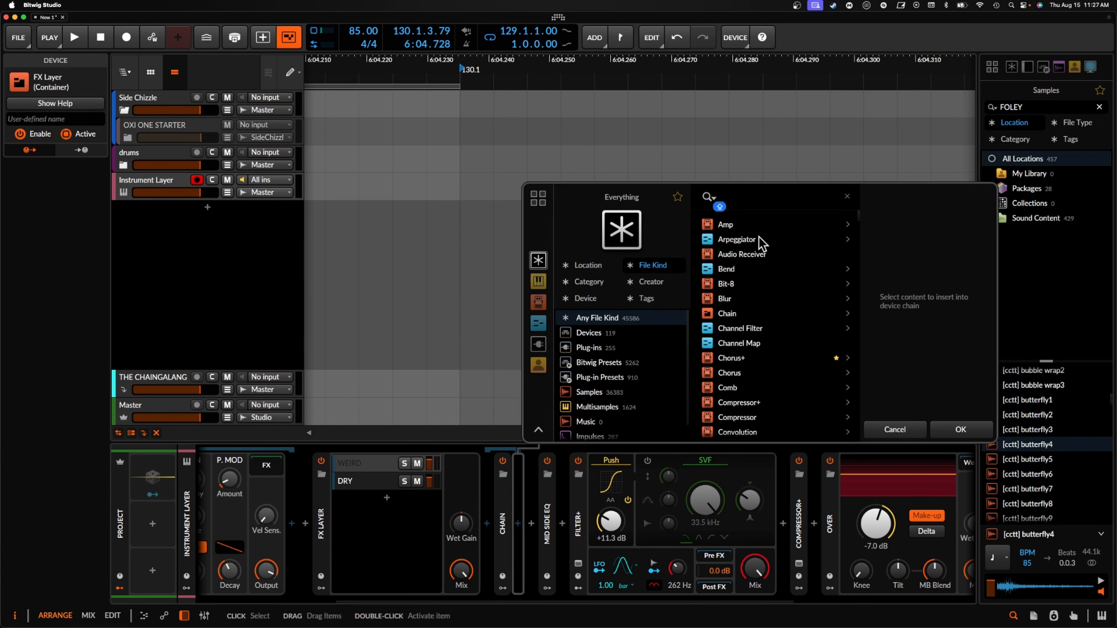
left_click(742, 225)
left_click(975, 426)
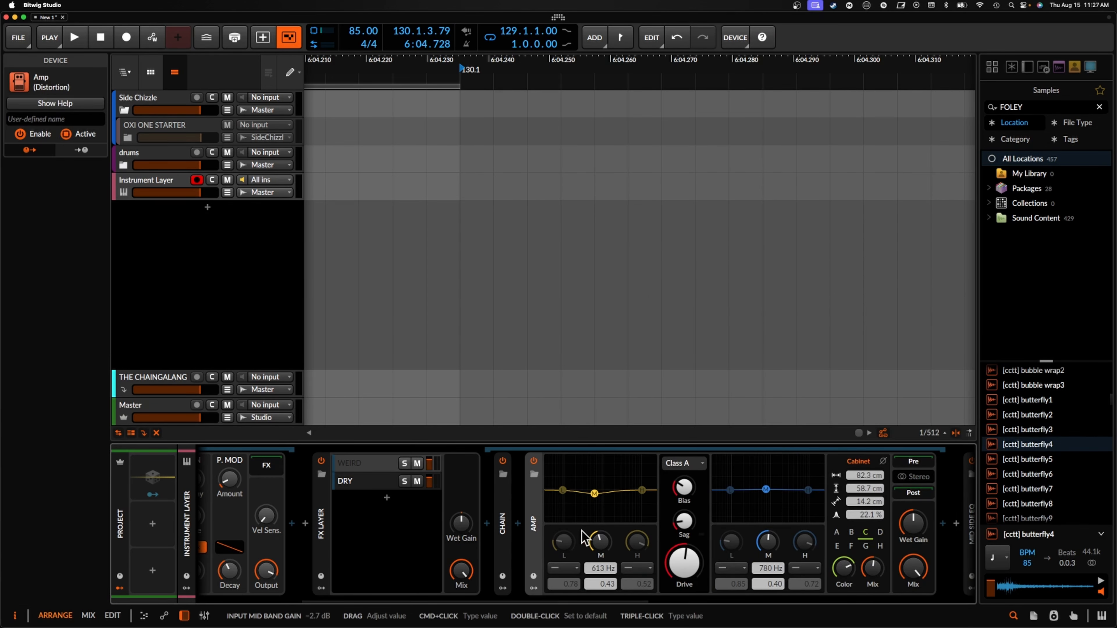
Collapse the Amp and insert a Distortion device after it in the FX Layer's WEIRD layer
left_click(533, 523)
left_click(559, 525)
type("DIST")
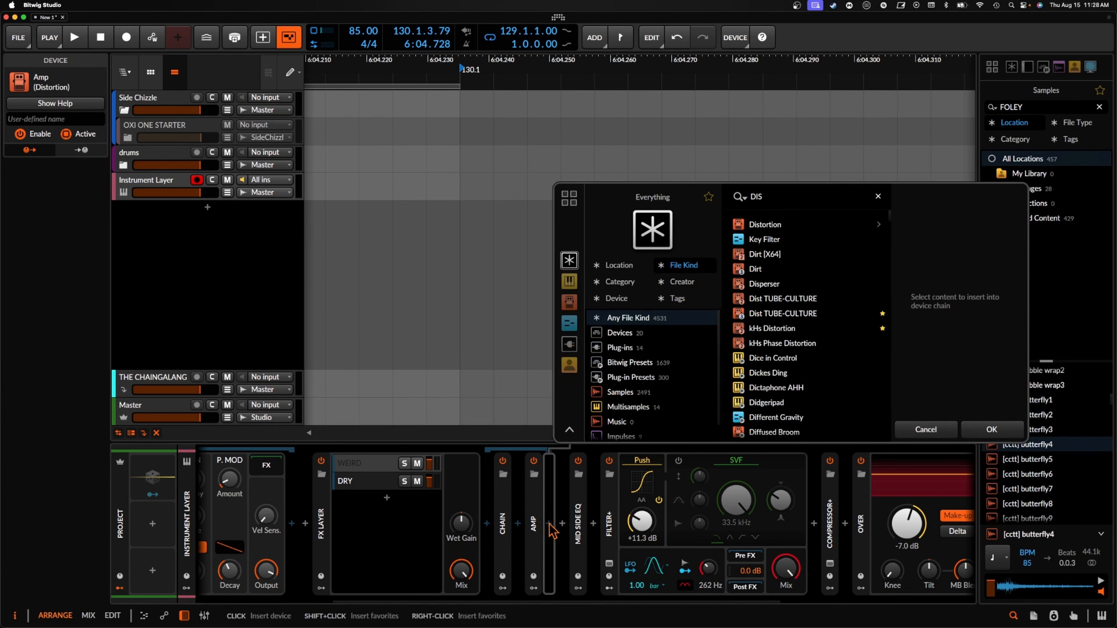
left_click(764, 224)
left_click(992, 429)
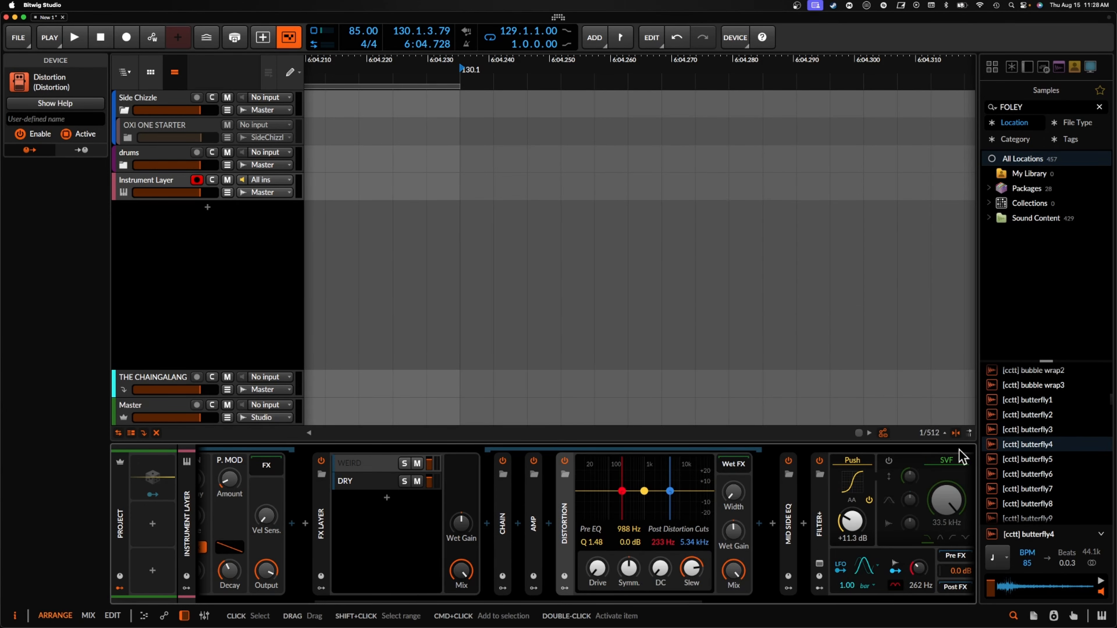
left_click_drag(597, 569, 597, 560)
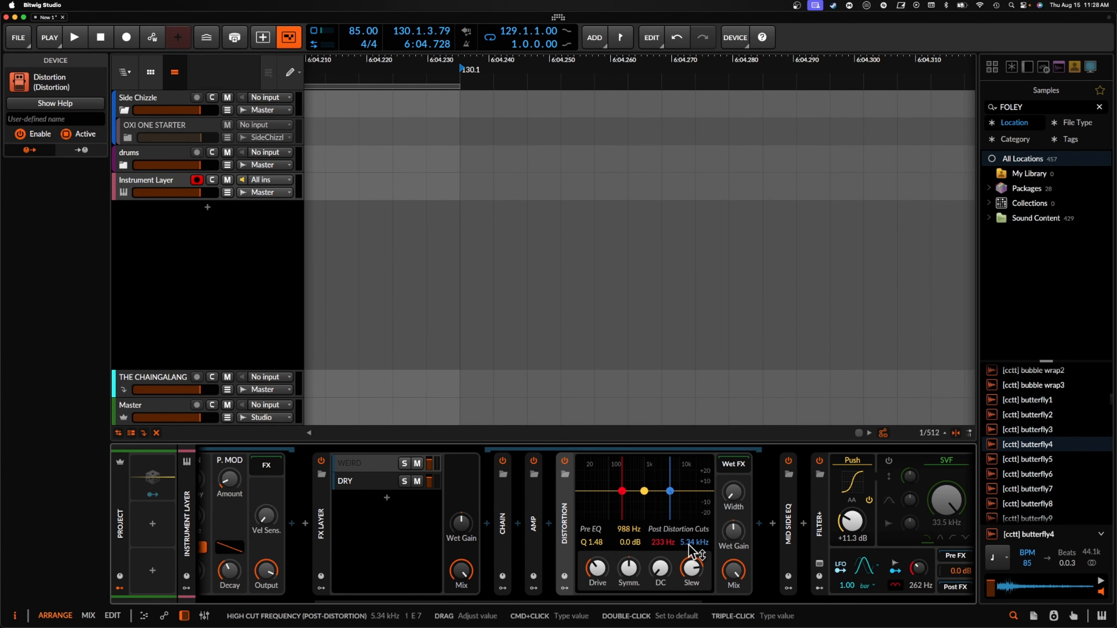
Insert a Phaser after the Distortion device in the FX Layer's WEIRD layer
left_click(375, 468)
left_click(376, 467)
left_click(382, 467)
left_click(380, 467)
left_click(380, 468)
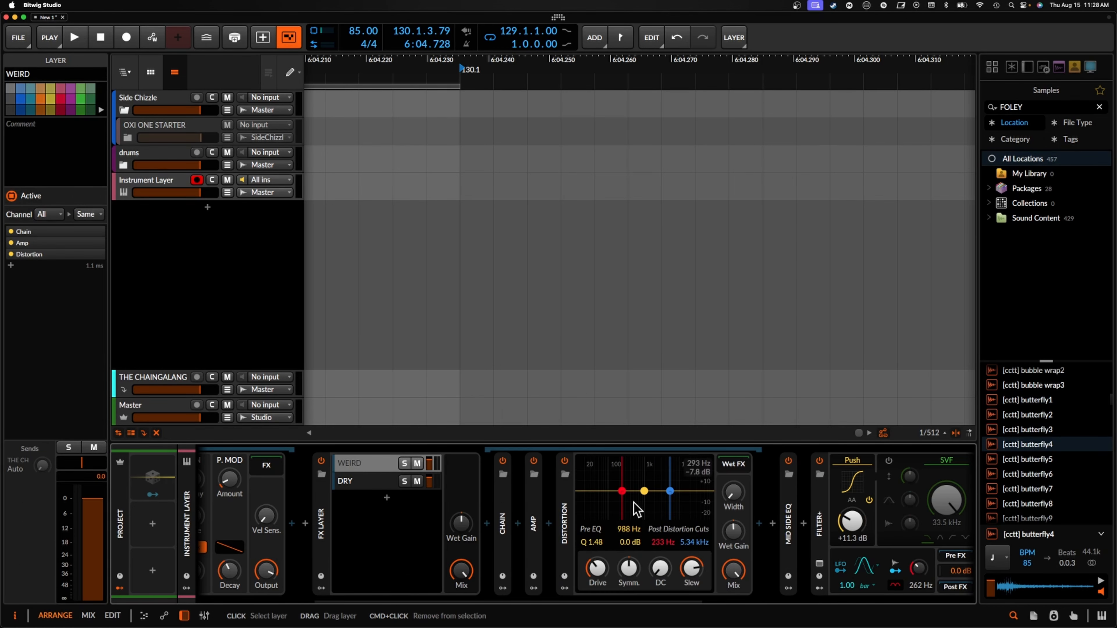
scroll(773, 511, "right", 2)
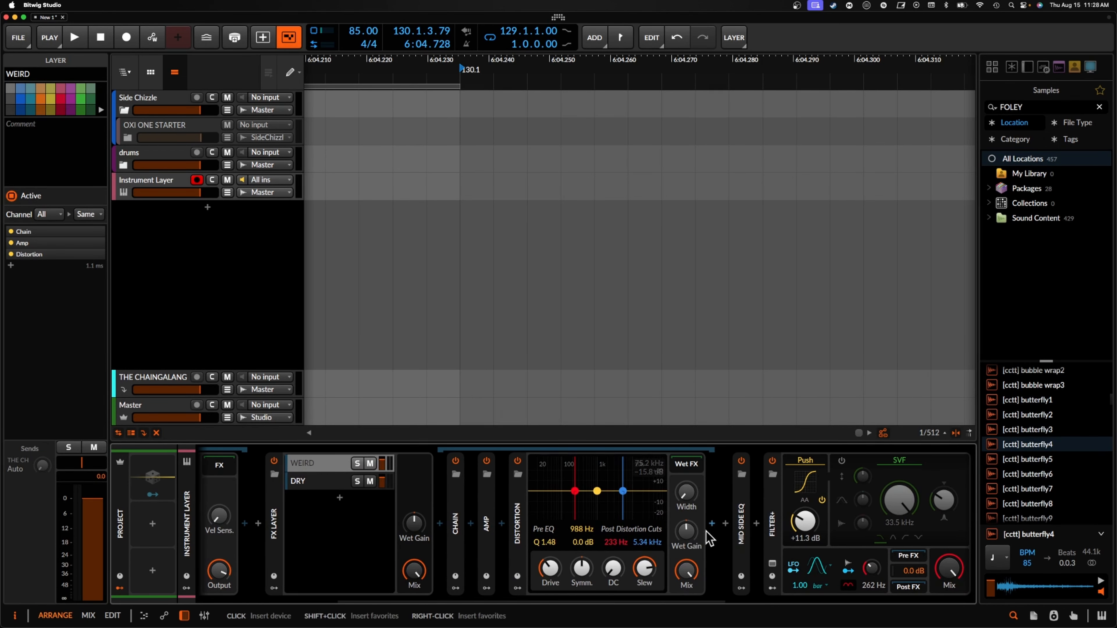
left_click(651, 468)
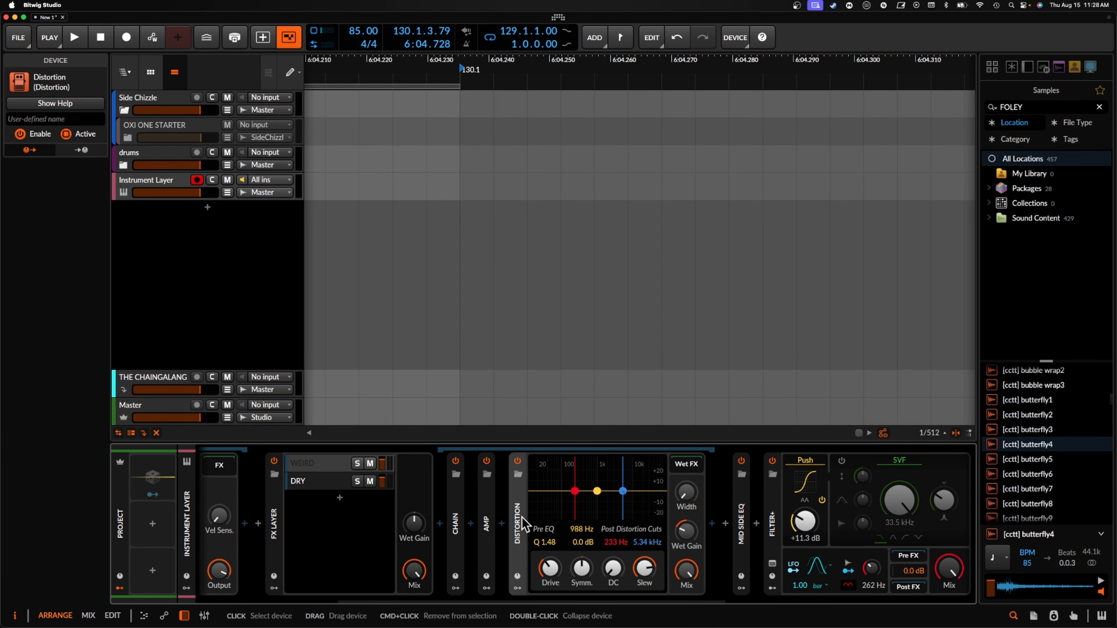
left_click(713, 526)
type("PHASER")
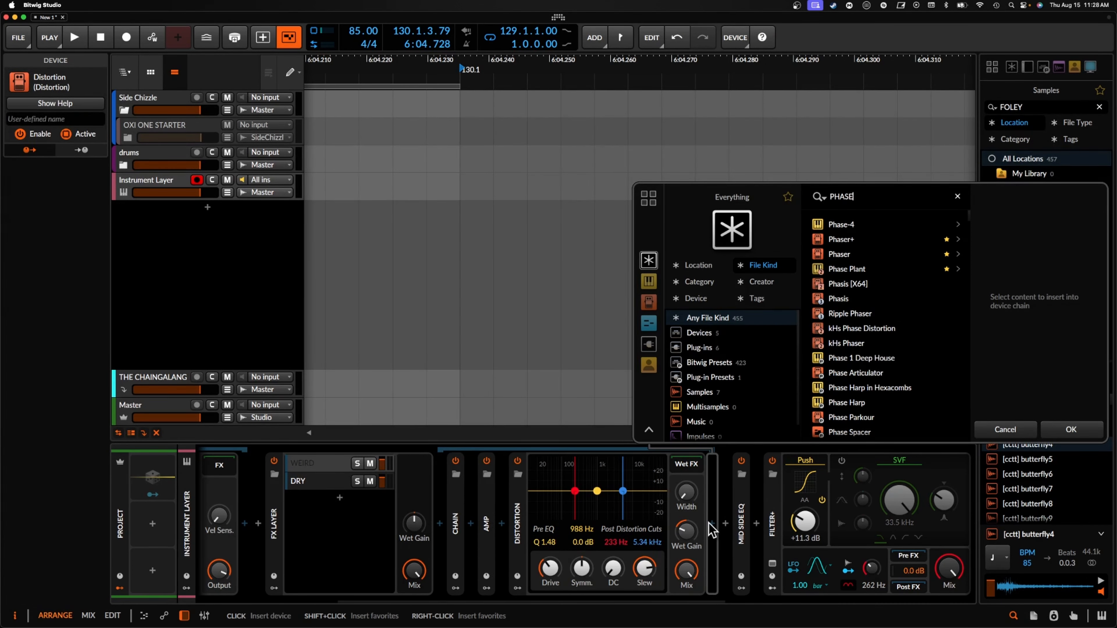
left_click(839, 241)
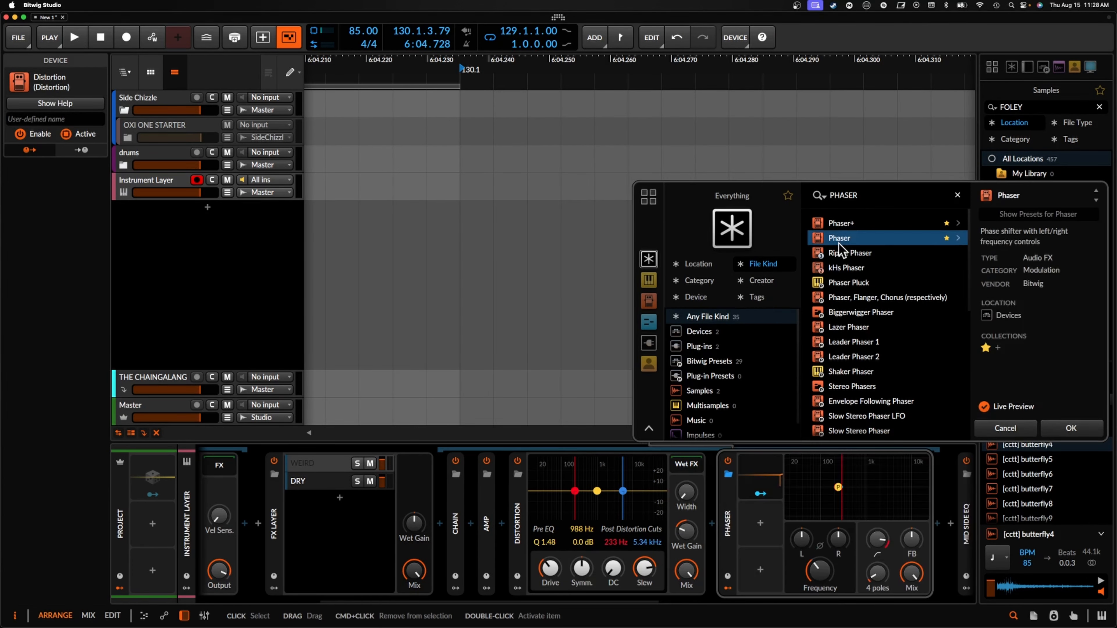
left_click(1070, 429)
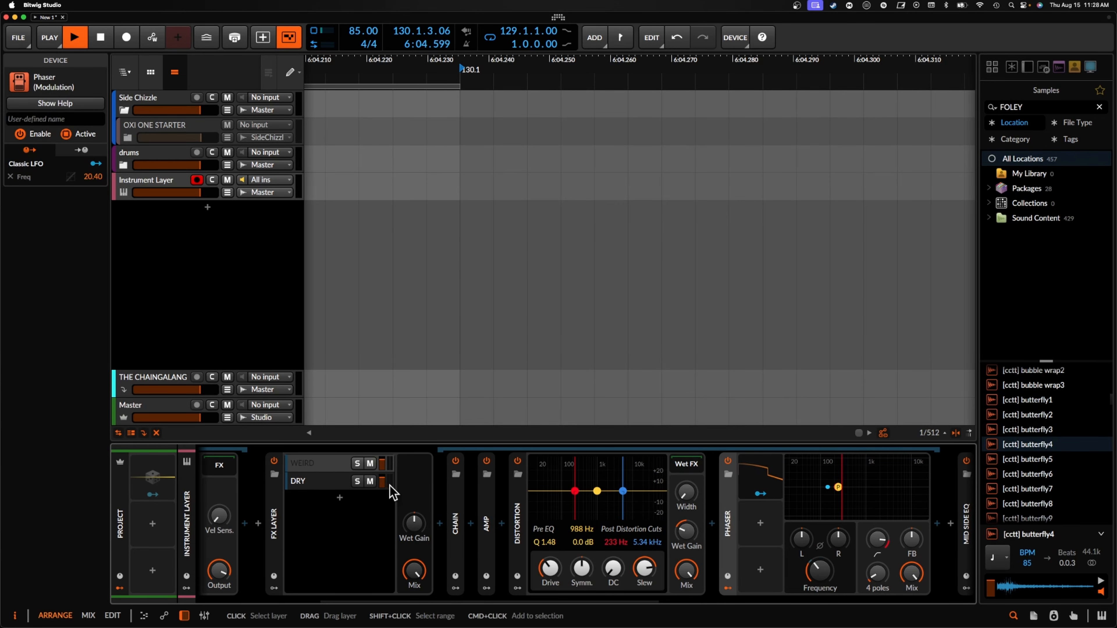
Solo the WEIRD layer, then raise the Distortion's Drive and set its pre EQ to 1.54 kHz, +6.9 dB and its post cuts to 506 Hz and 21.1 kHz
left_click(356, 463)
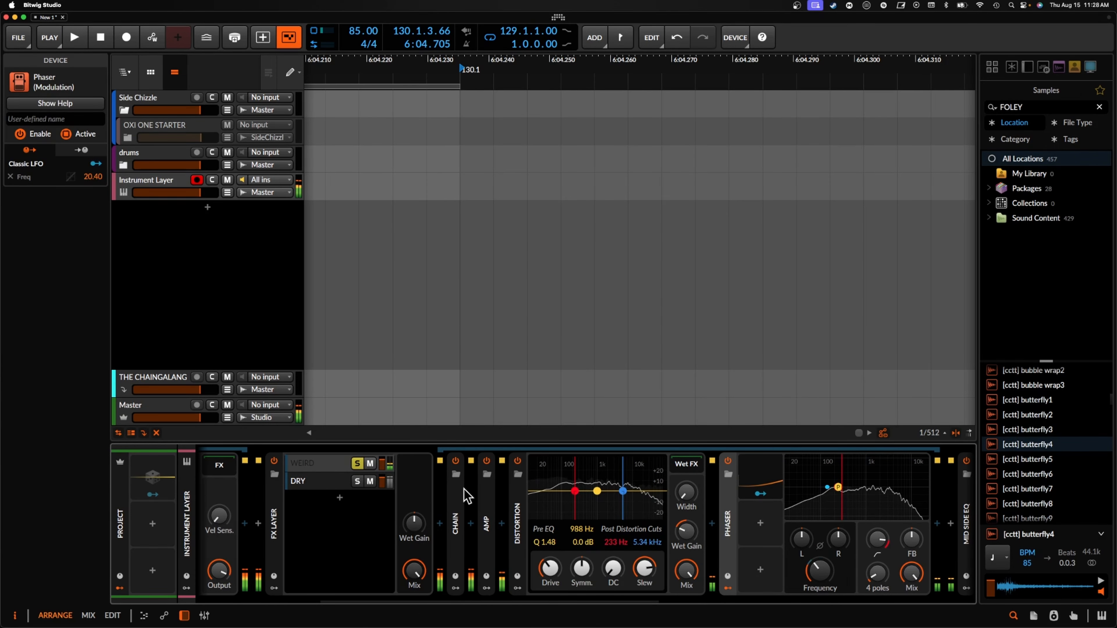
left_click_drag(549, 569, 550, 530)
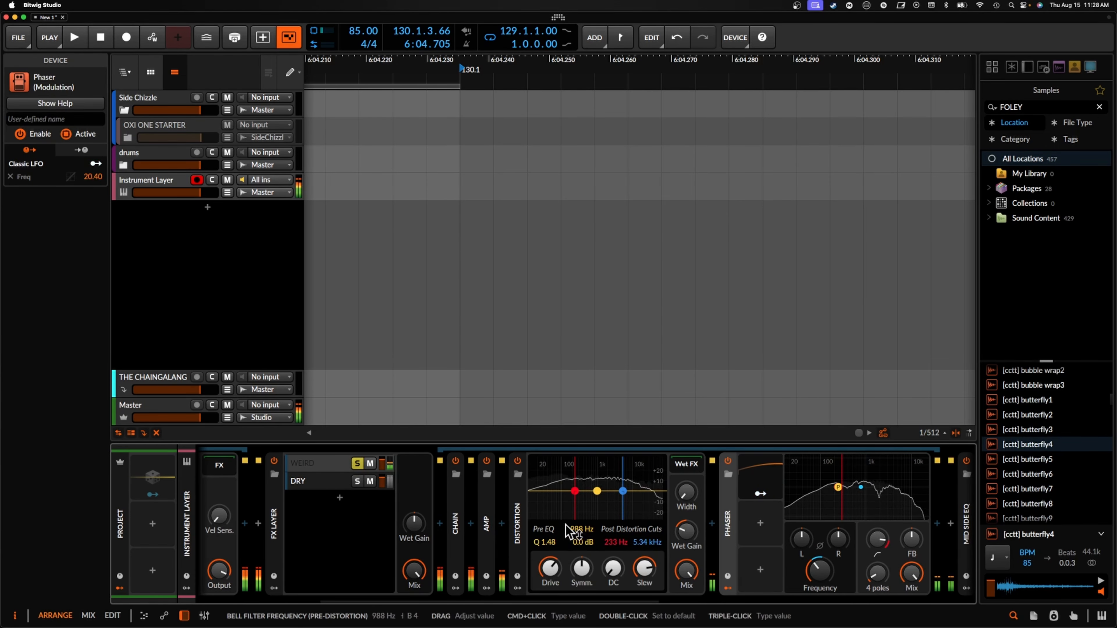
mouse_move(575, 491)
left_mouse_down()
mouse_move(643, 492)
mouse_move(620, 519)
mouse_move(607, 486)
left_mouse_up()
Expand the Amp, set its cabinet height to 3.00 m, enable Stereo and raise the Wet Gain
double_click(487, 510)
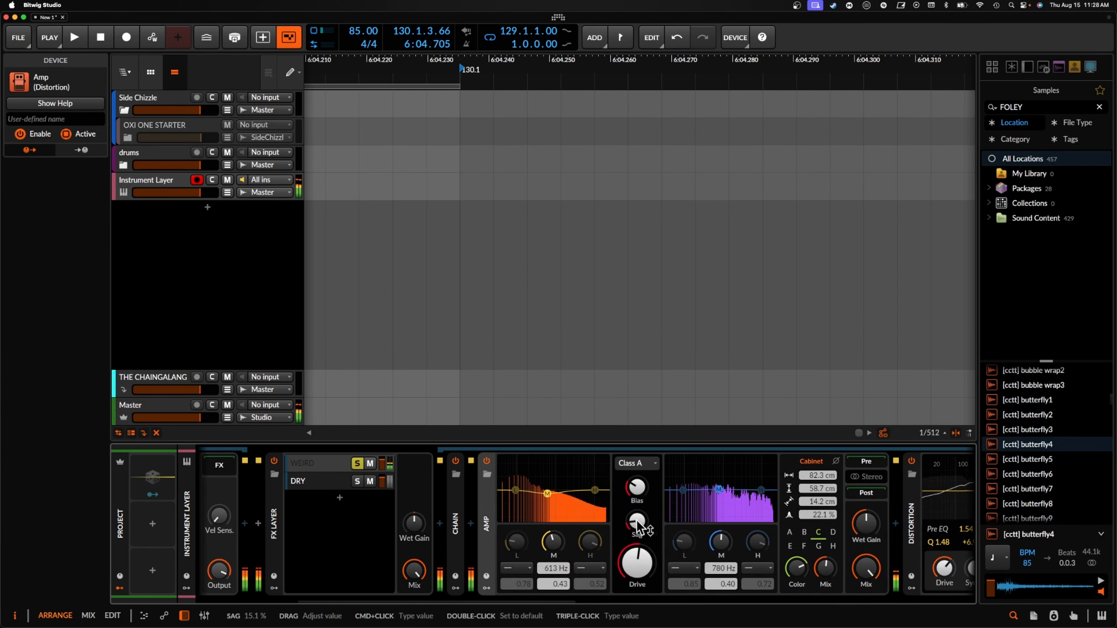
left_click_drag(814, 489, 814, 458)
left_click(862, 481)
left_click_drag(866, 523, 866, 489)
Collapse the Amp, Distortion and Phaser devices in the WEIRD layer
scroll(557, 503, "right", 5)
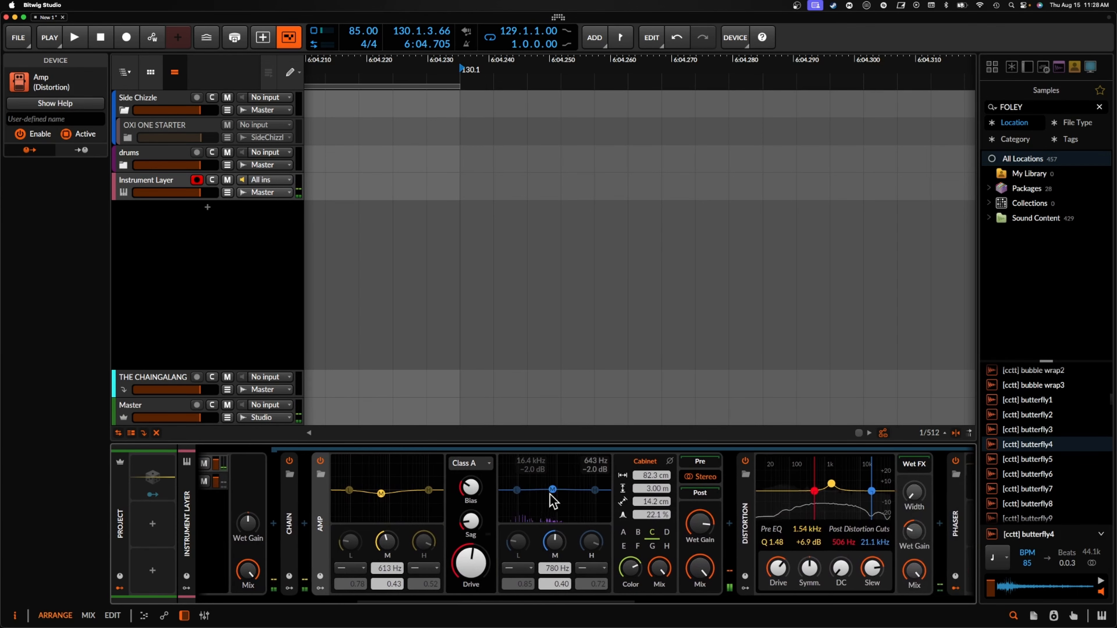
double_click(330, 494)
scroll(387, 505, "left", 2)
double_click(405, 507)
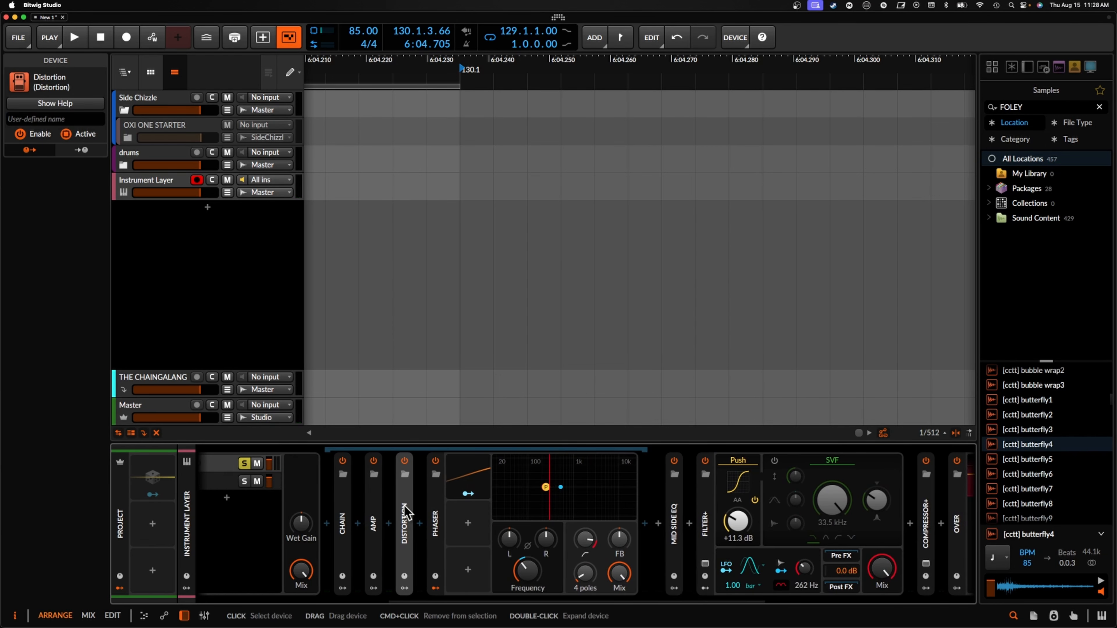
double_click(436, 518)
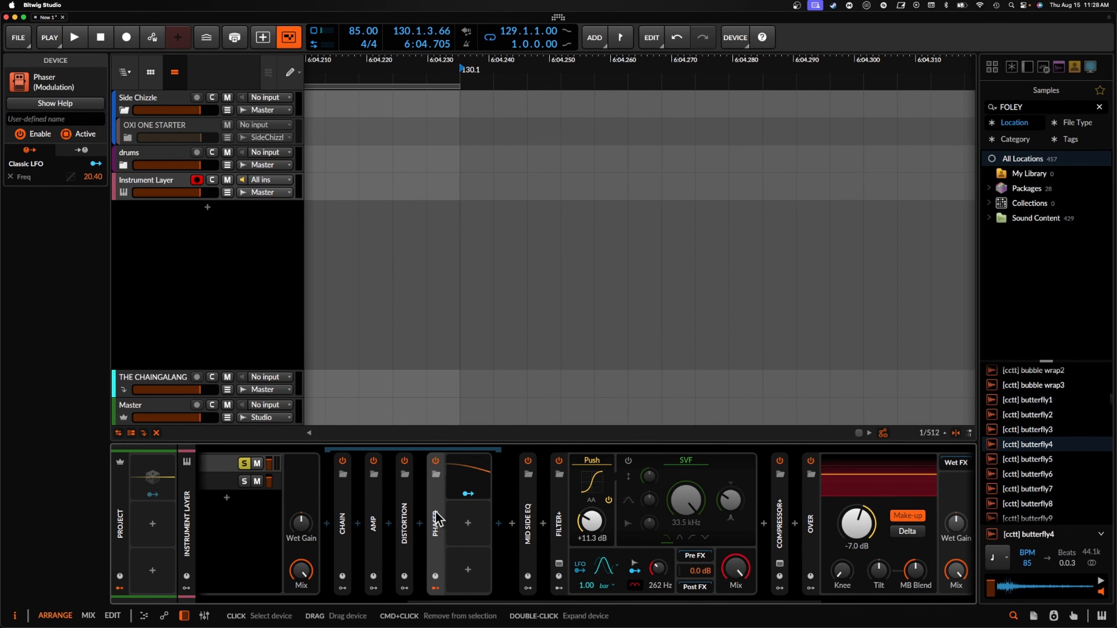
Turn off the WEIRD layer's solo and lower its volume to -8.7 dB
scroll(438, 519, "left", 3)
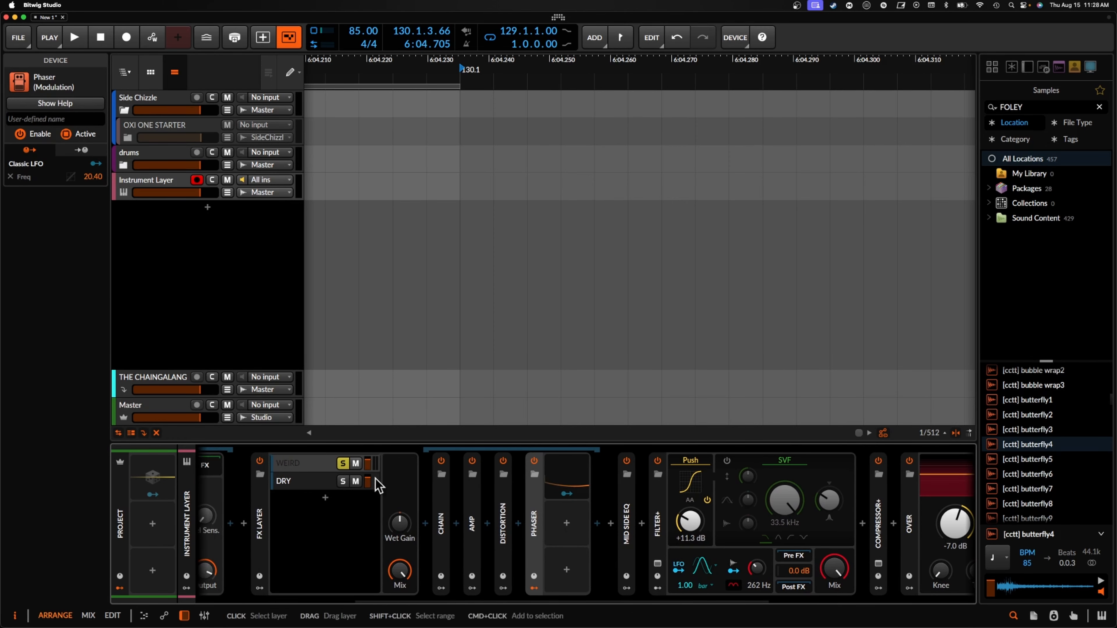
scroll(343, 470, "right", 1)
left_click(272, 490)
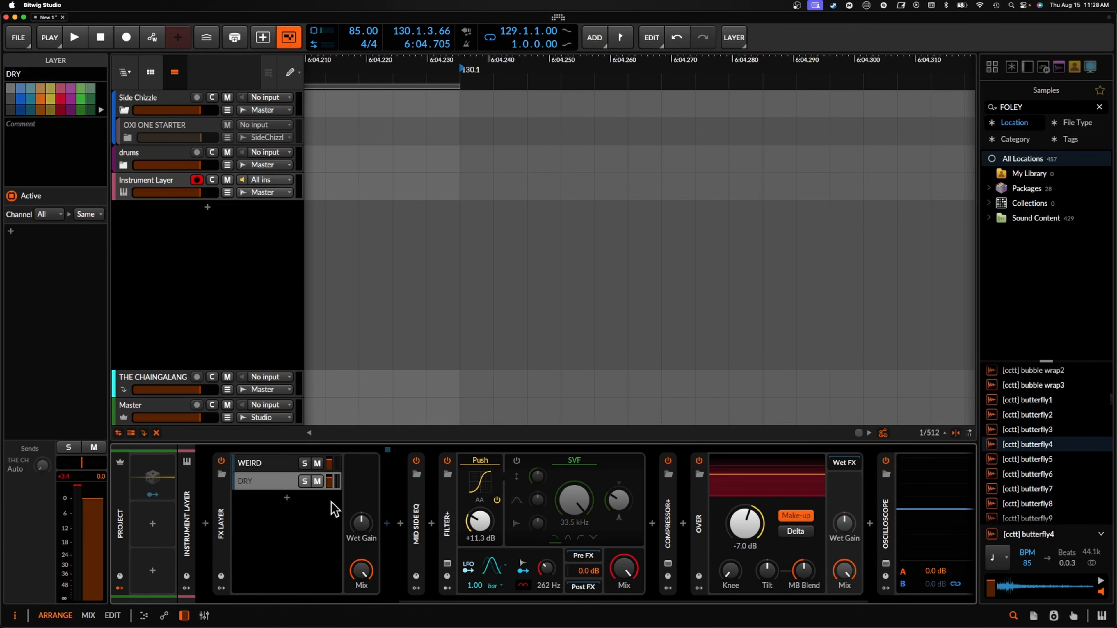
left_click(277, 464)
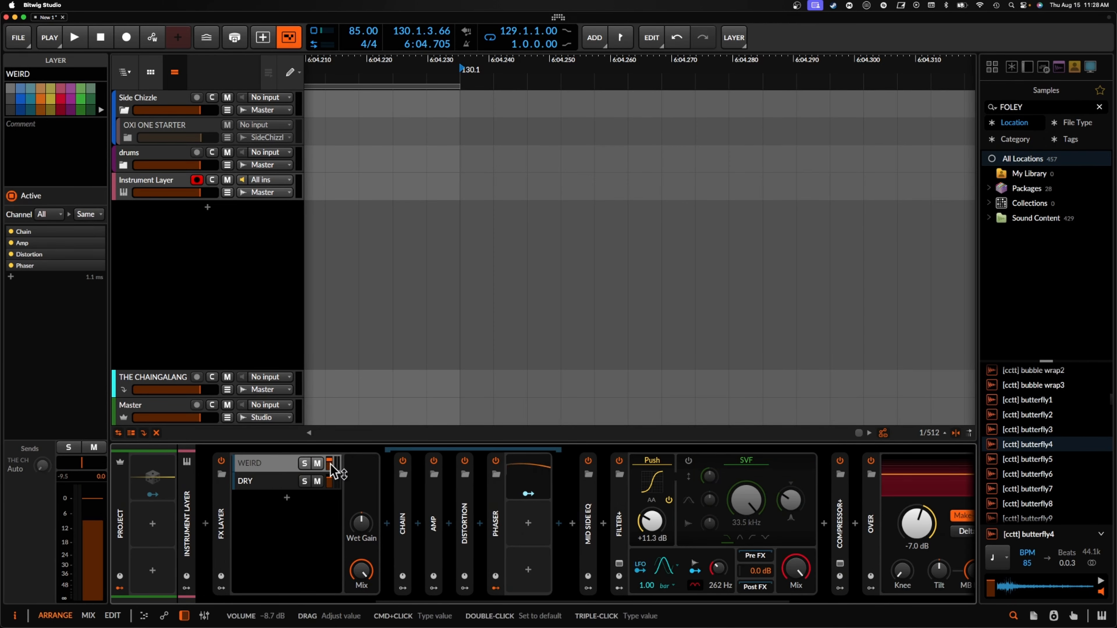
scroll(286, 500, "left", 5)
Collapse the FX Layer, Over, E-Kick and nested Instrument Layer devices to tidy the device chain
double_click(398, 514)
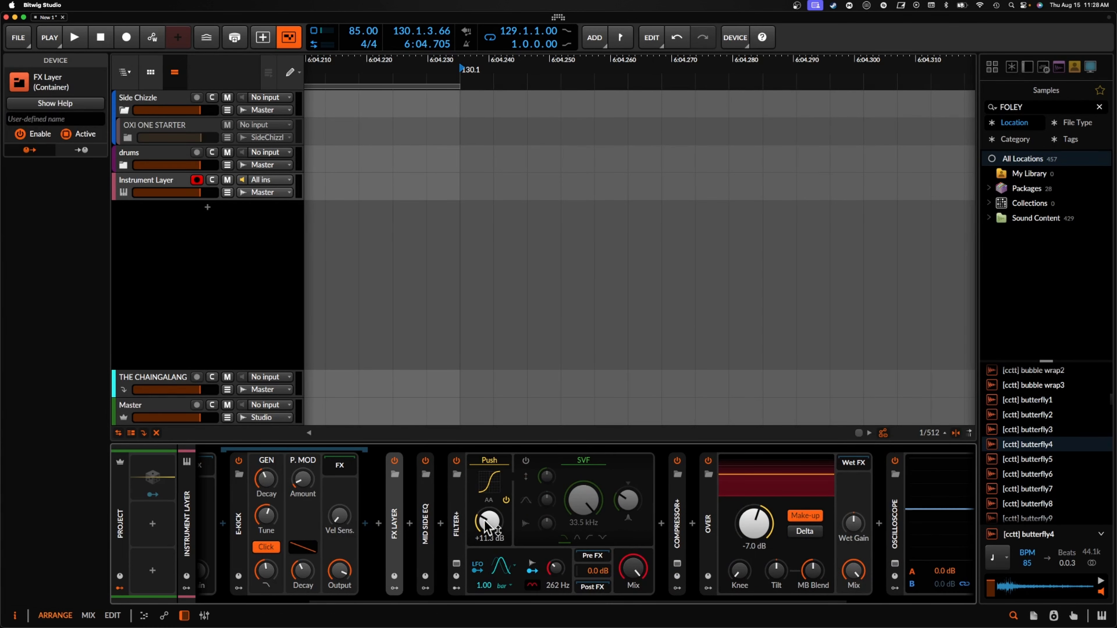
scroll(416, 499, "left", 3)
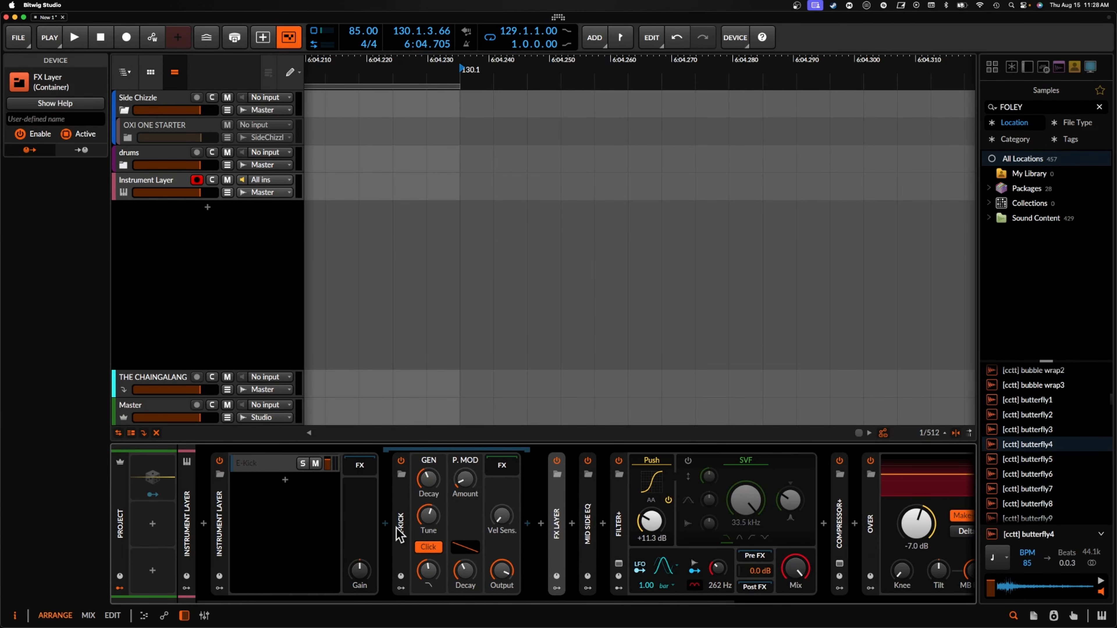
scroll(643, 537, "right", 6)
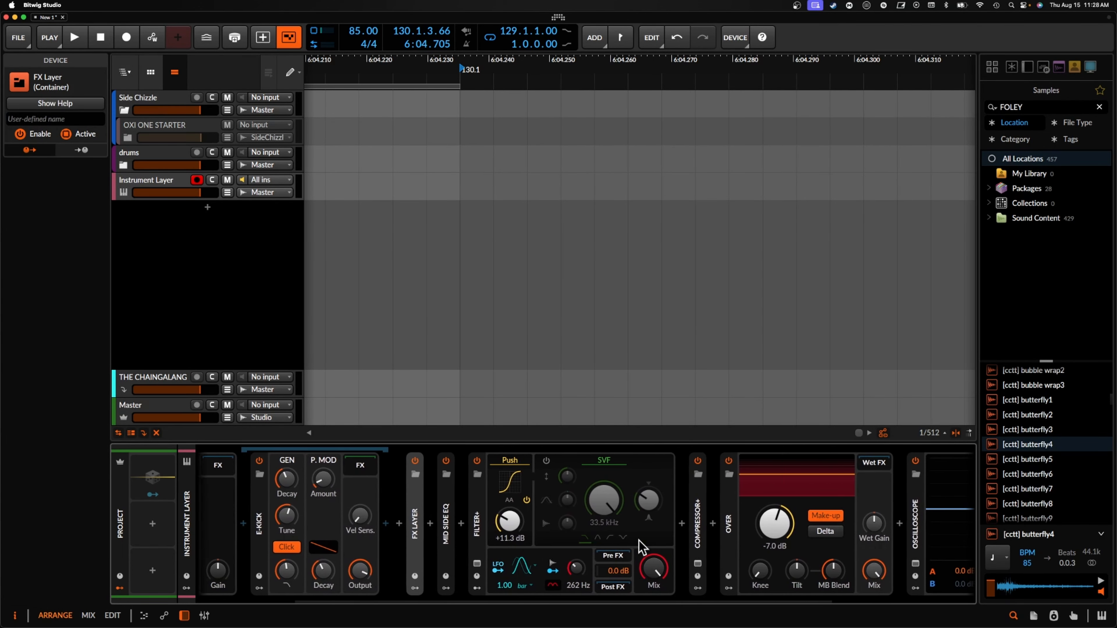
scroll(643, 547, "right", 1)
scroll(646, 483, "left", 1)
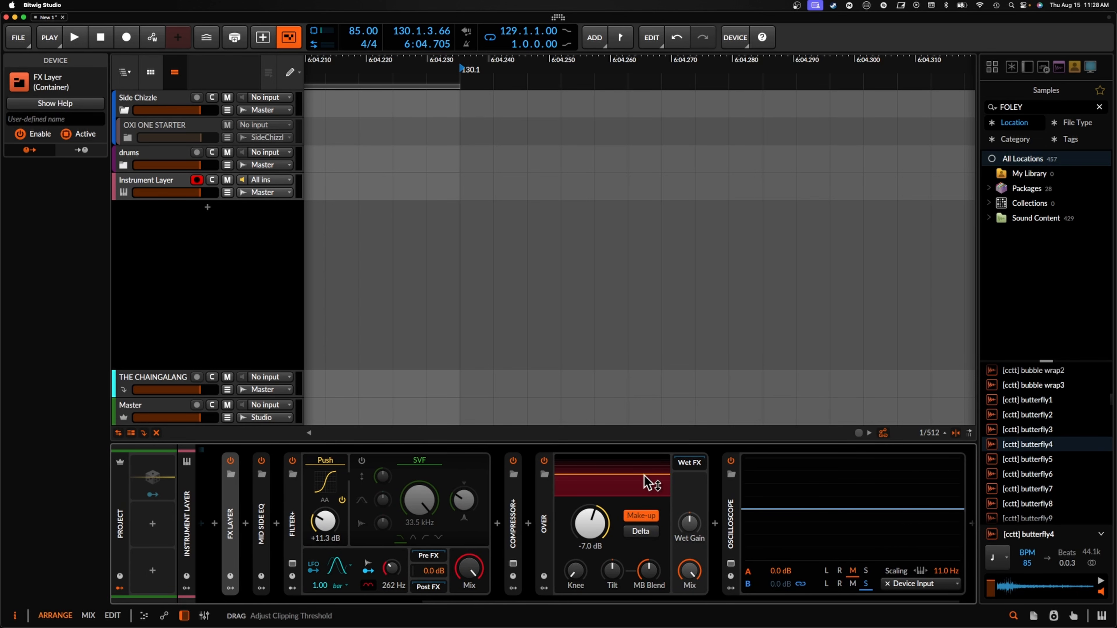
scroll(477, 502, "left", 1)
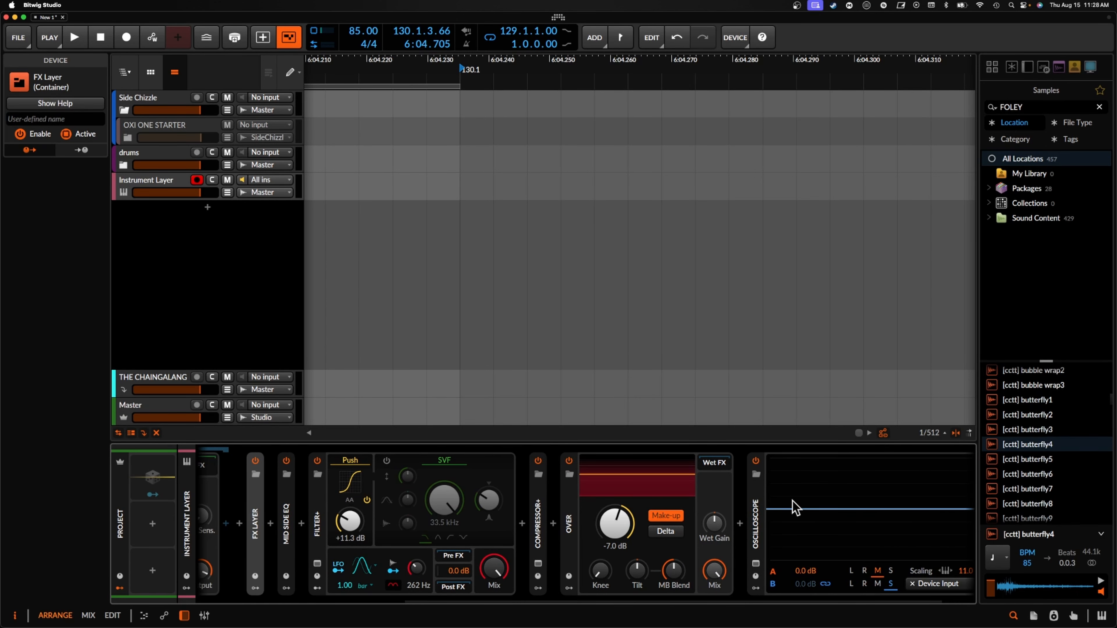
double_click(569, 525)
scroll(571, 520, "left", 7)
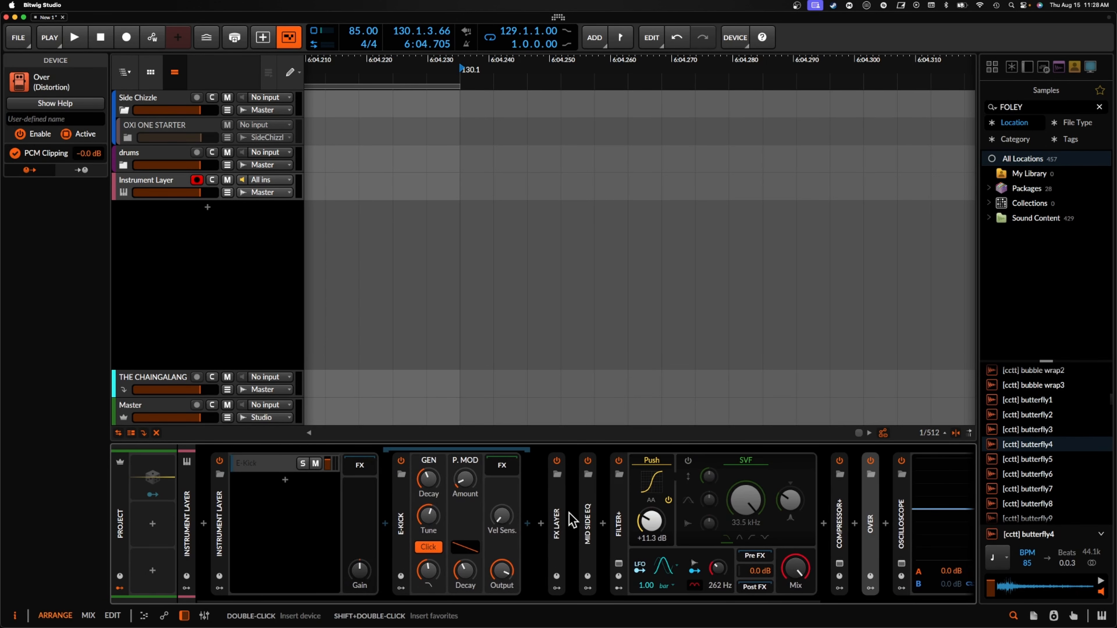
double_click(401, 524)
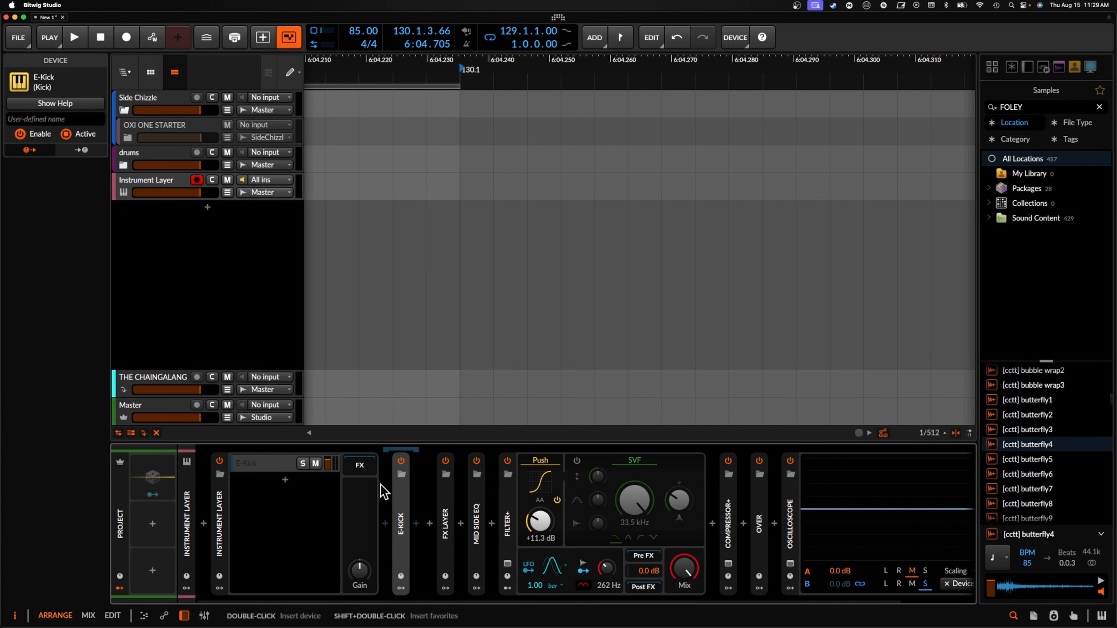
double_click(221, 512)
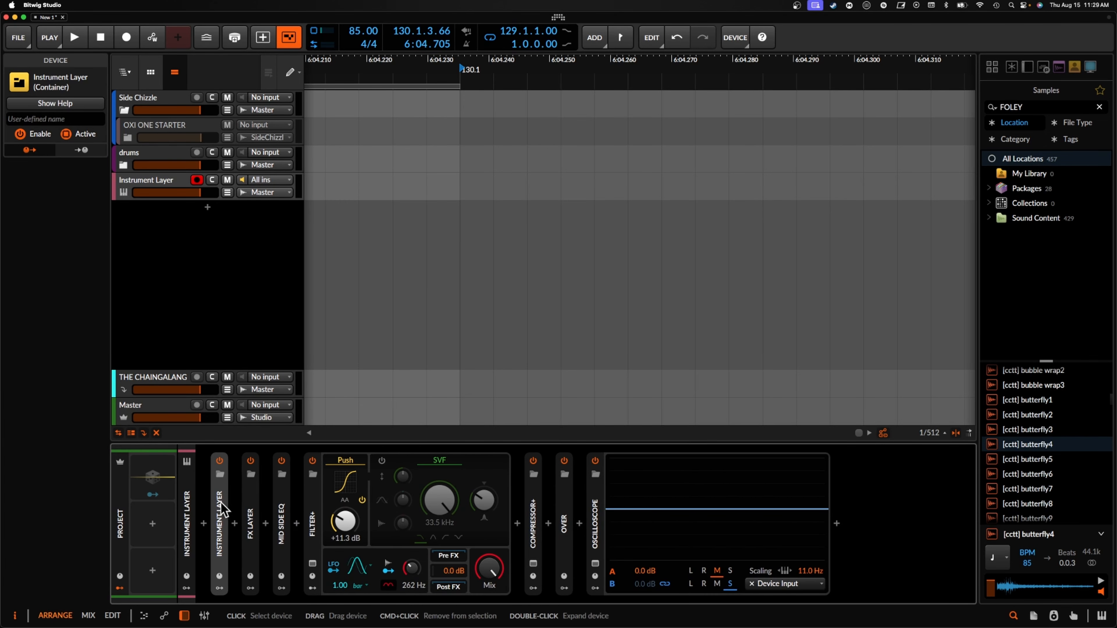